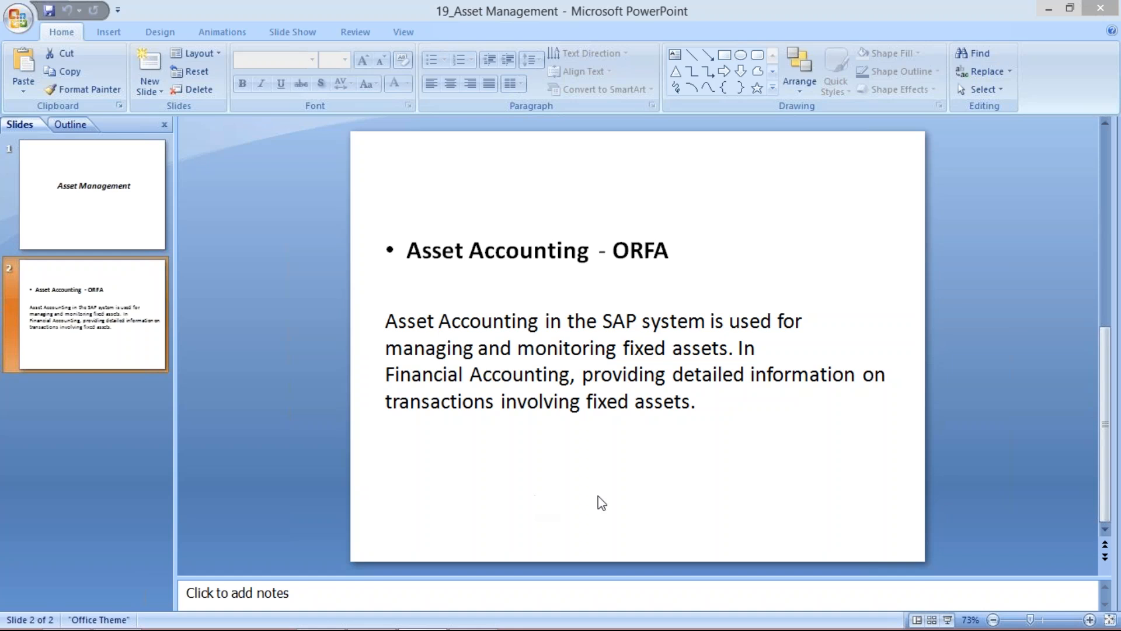
# Switch to SAP, open the SAP Reference IMG via transaction spro, and expand Financial Accounting (New) down to Asset Accounting
pyautogui.hotkey('alt', 'Tab')
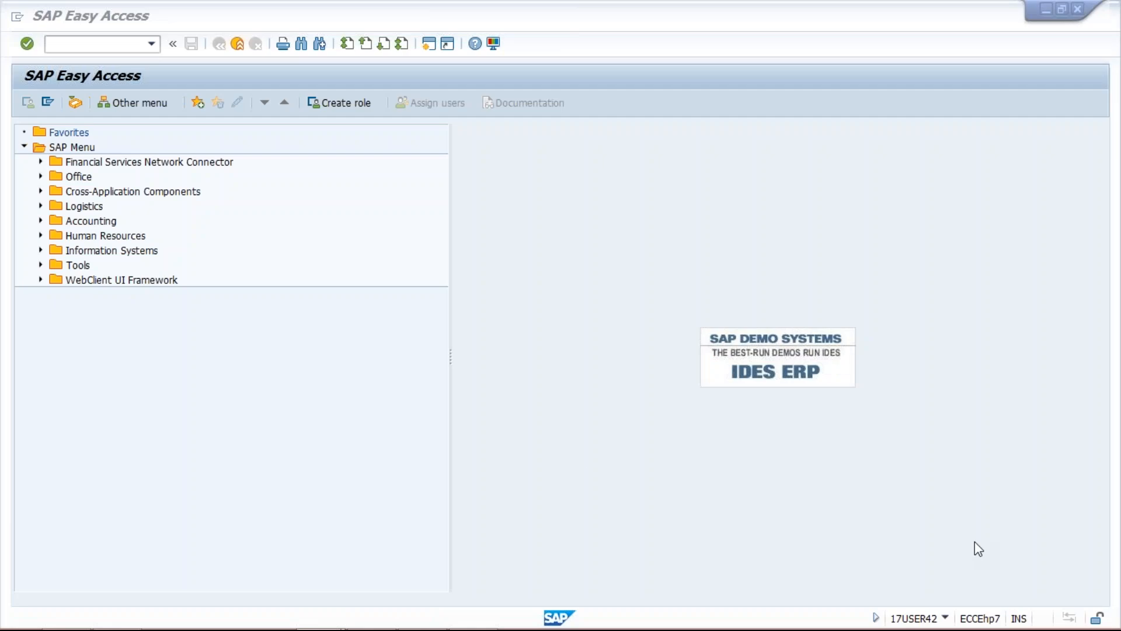
pyautogui.click(114, 43)
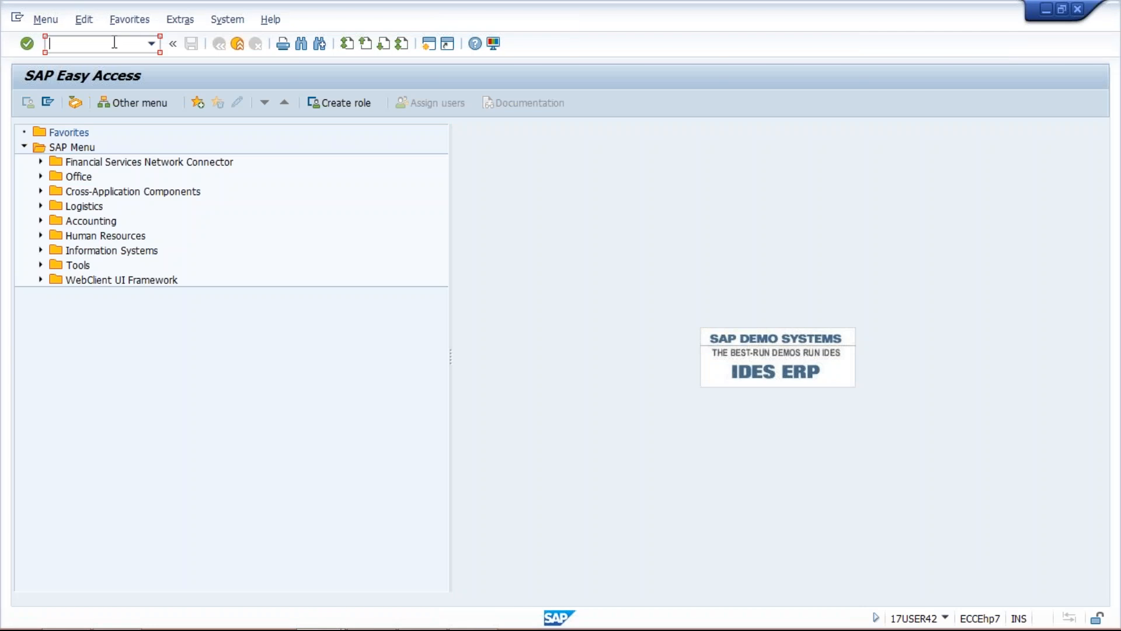
pyautogui.write('spro')
pyautogui.press('Return')
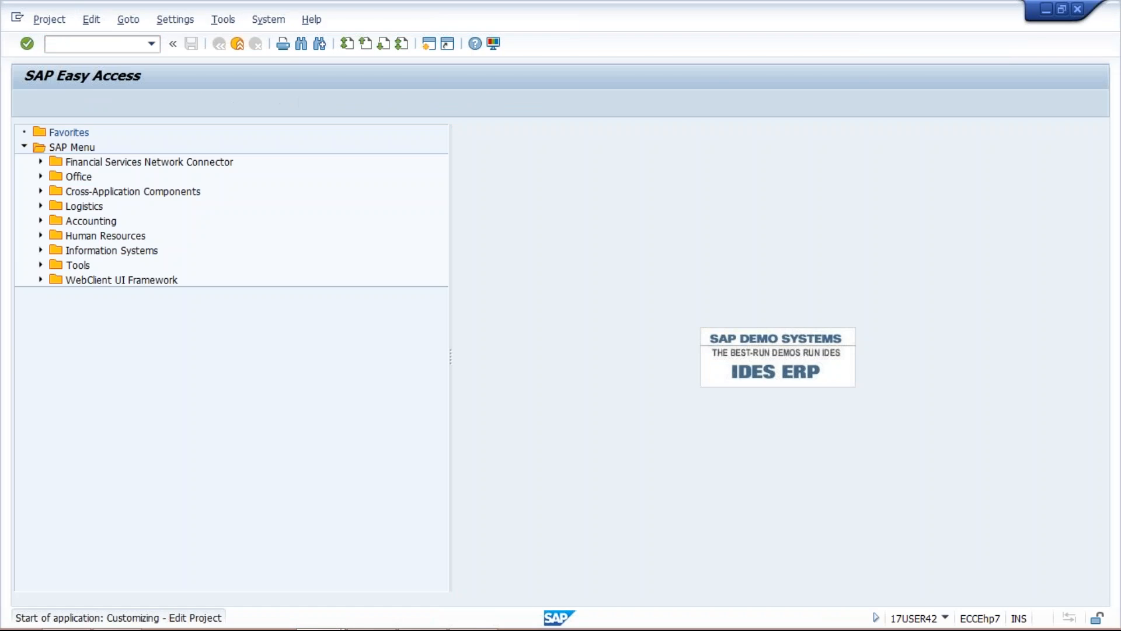
pyautogui.click(82, 105)
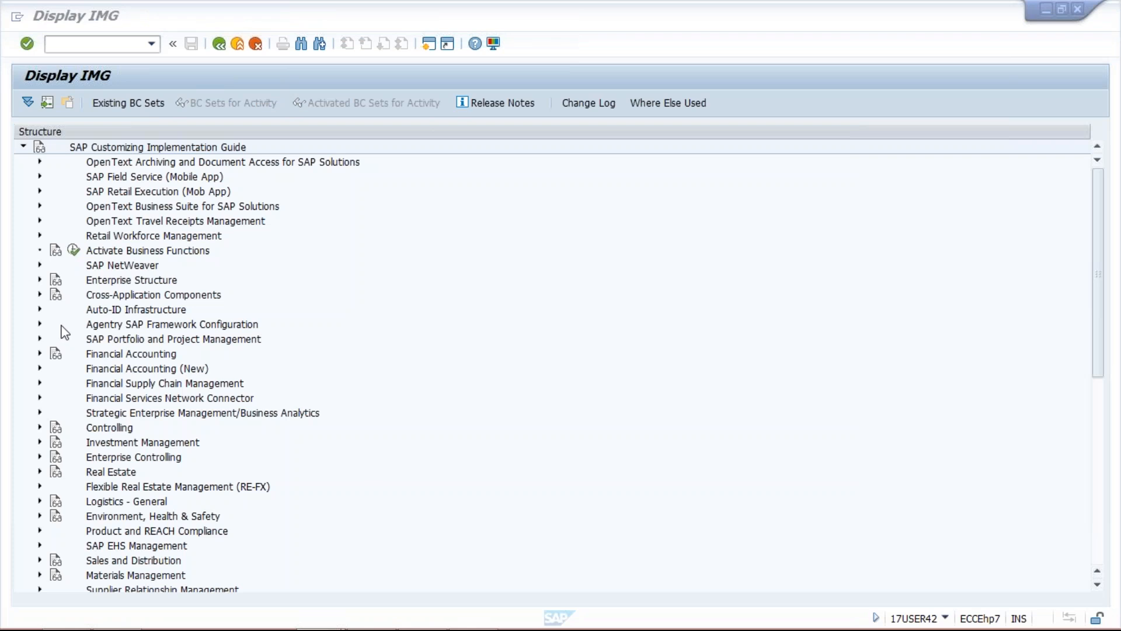
pyautogui.click(40, 368)
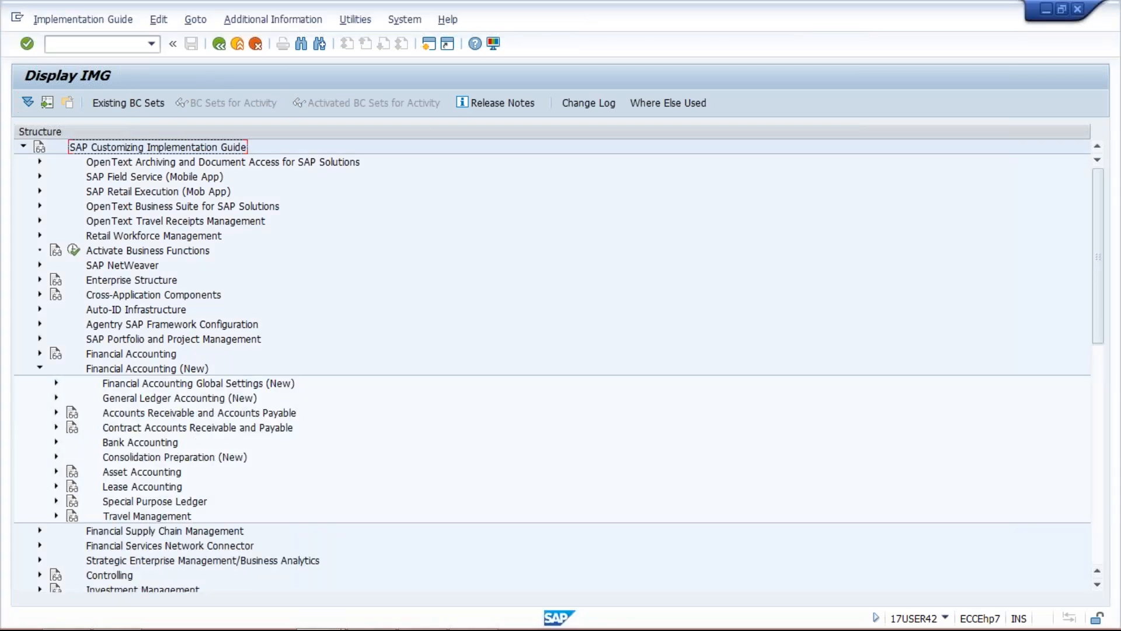
pyautogui.click(57, 472)
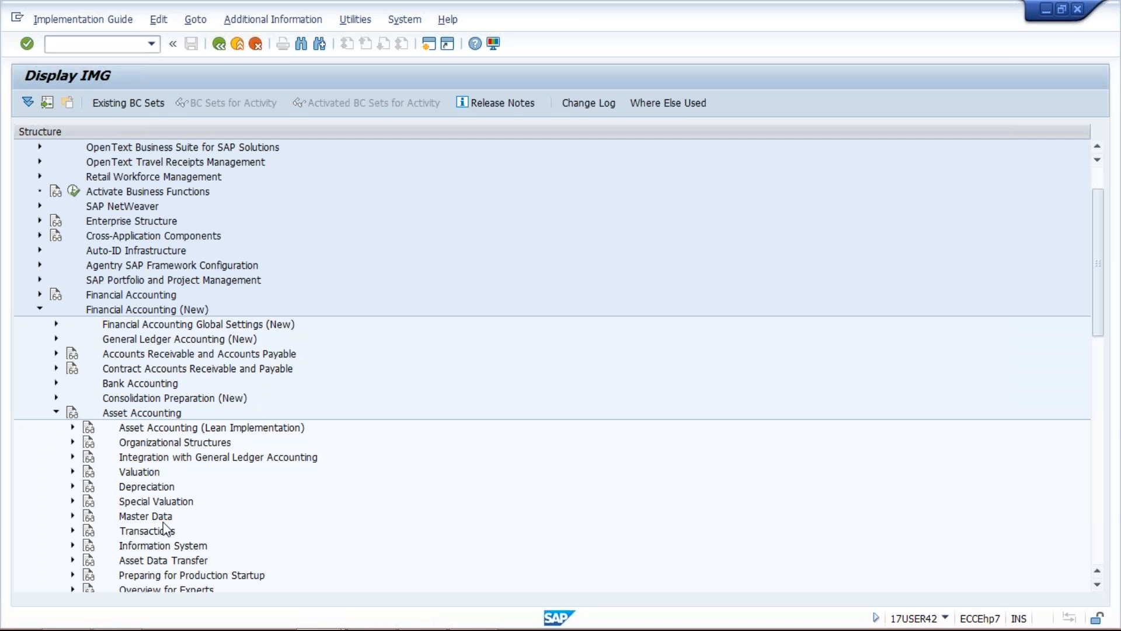
# Switch to the Asset Management guide document and review its sections on copying the reference chart of depreciation and creating the zero tax code
pyautogui.moveTo(493, 627)
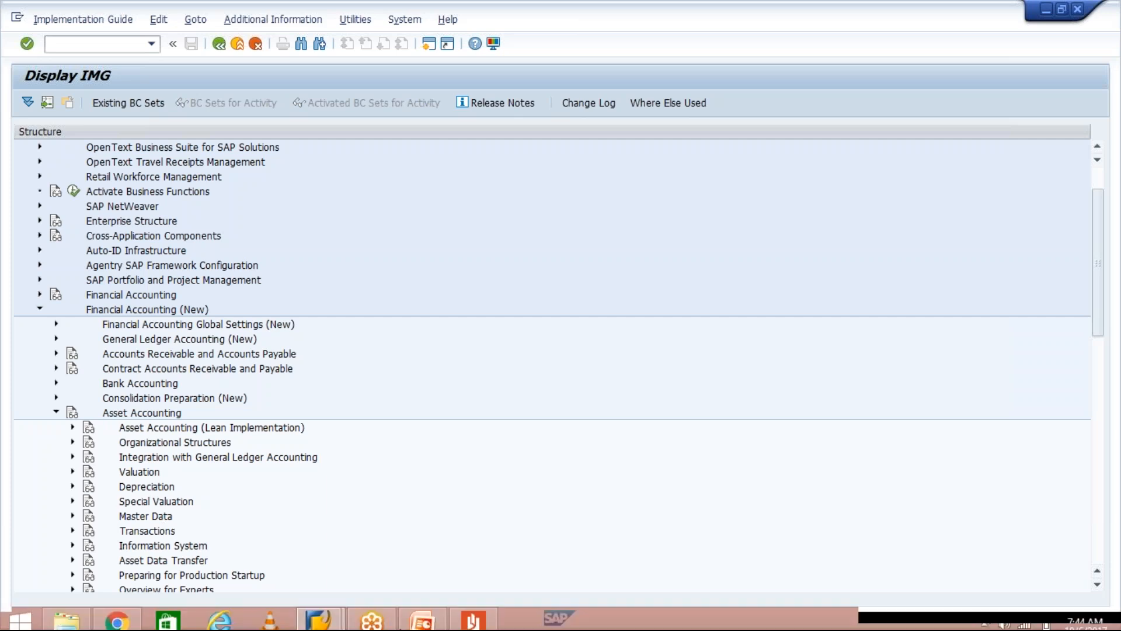
pyautogui.click(492, 622)
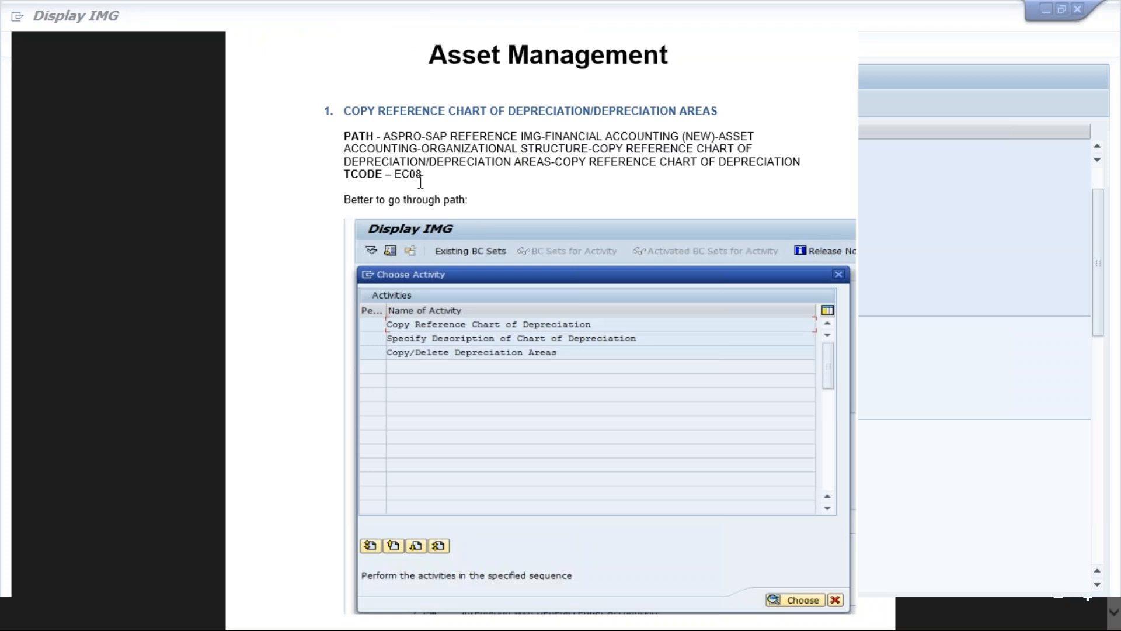
pyautogui.click(1115, 623)
pyautogui.scroll(-10, 1115, 607)
pyautogui.scroll(-20, 1115, 584)
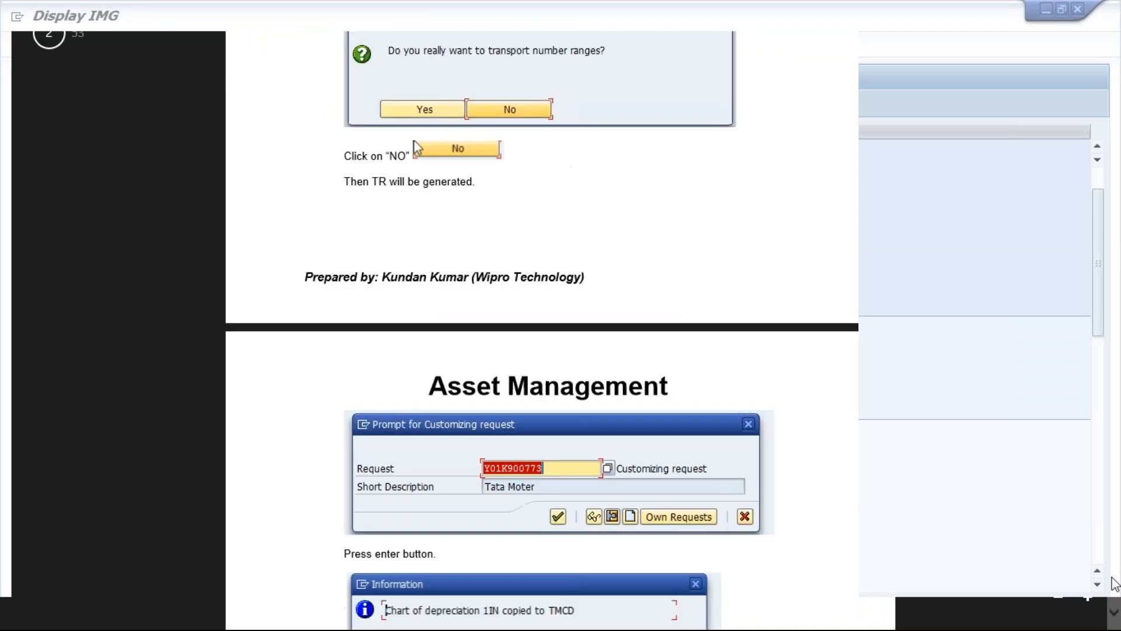
pyautogui.scroll(-15, 1116, 581)
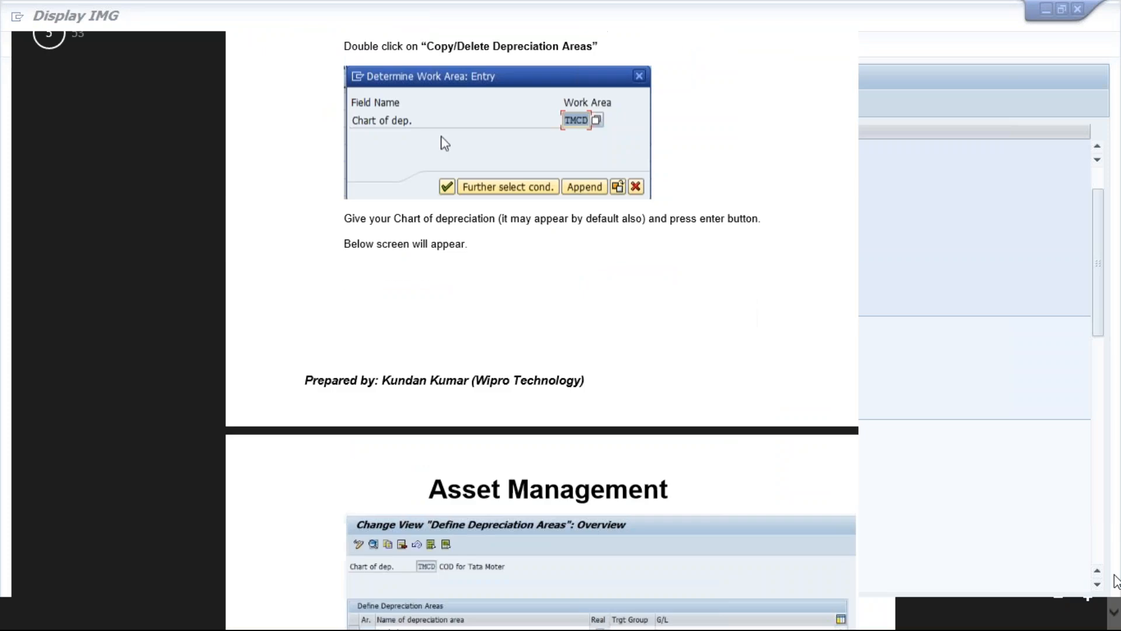
pyautogui.scroll(-20, 1116, 581)
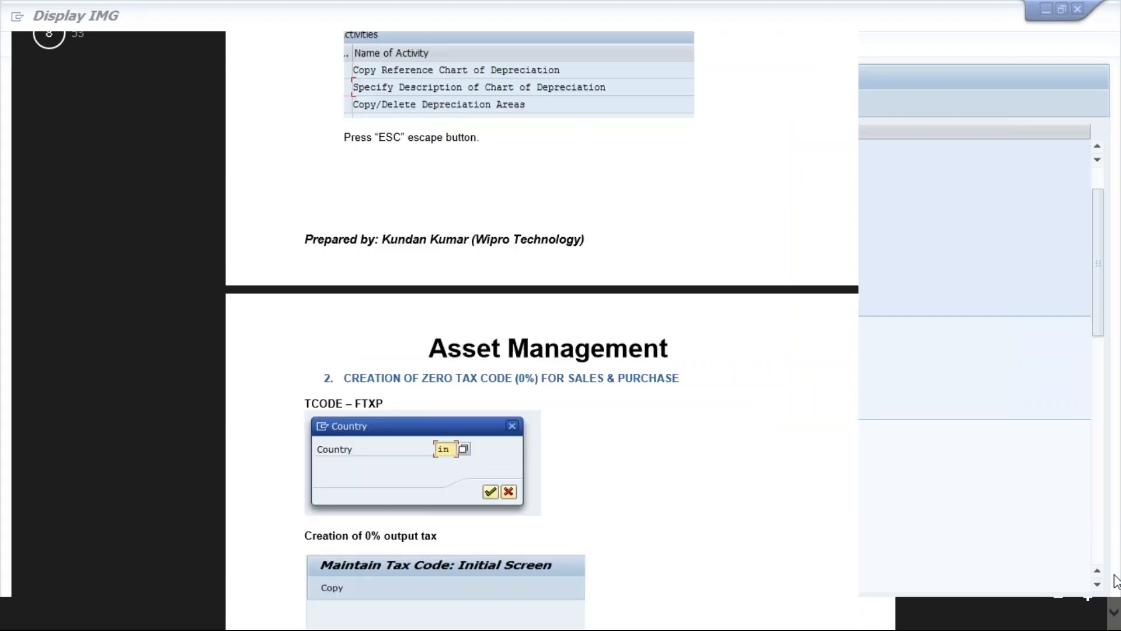
pyautogui.scroll(-12, 1116, 581)
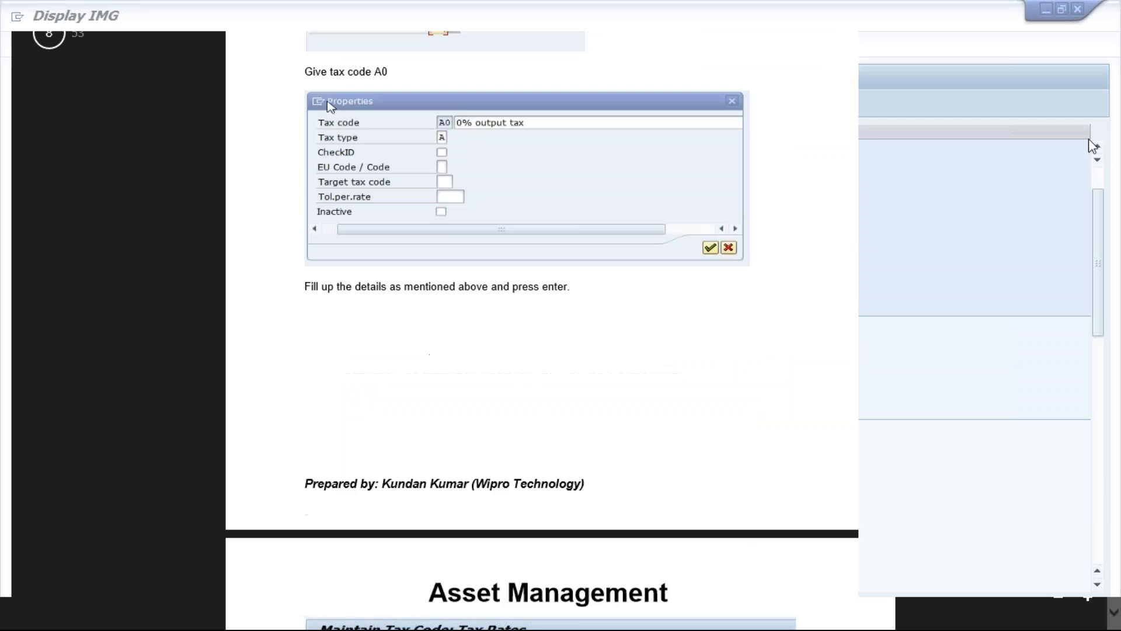
pyautogui.scroll(5, 1116, 28)
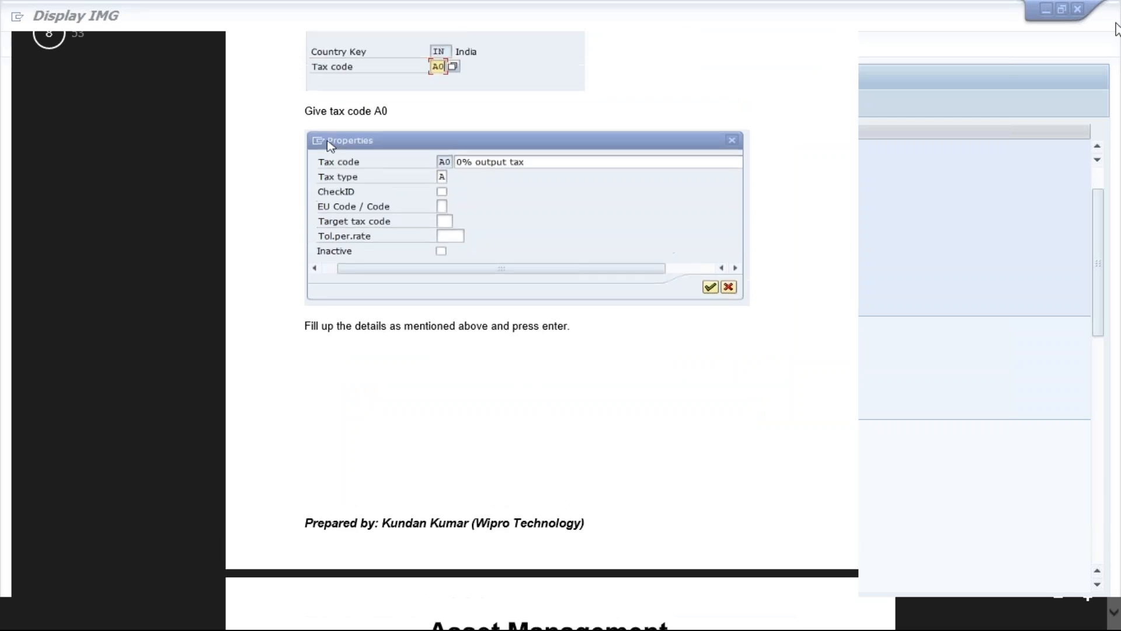
pyautogui.scroll(6, 1116, 28)
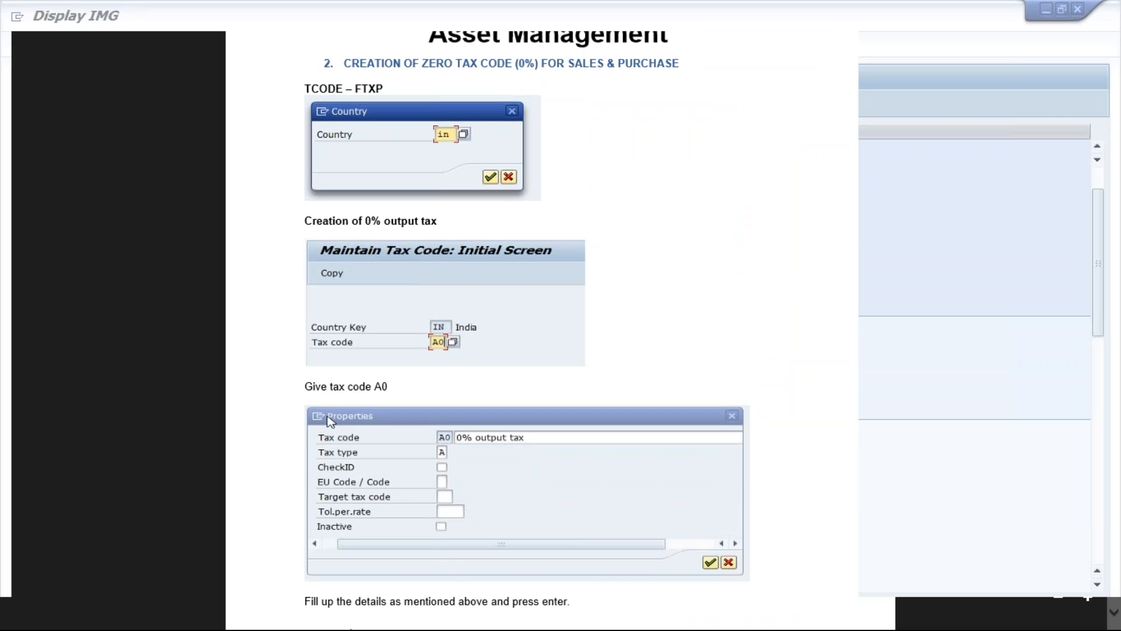
# Switch to the PowerPoint presentation and copy the transaction code ORFA from the Asset Accounting slide
pyautogui.hotkey('alt', 'Tab')
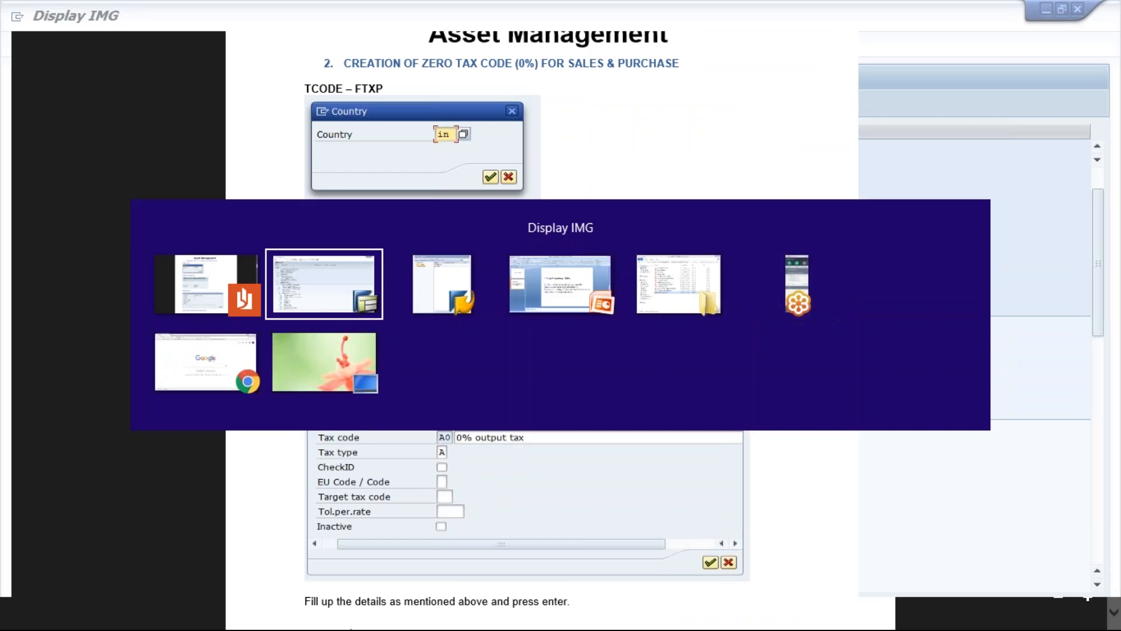
pyautogui.hotkey('alt', 'Tab')
pyautogui.hotkey('alt', 'Tab')
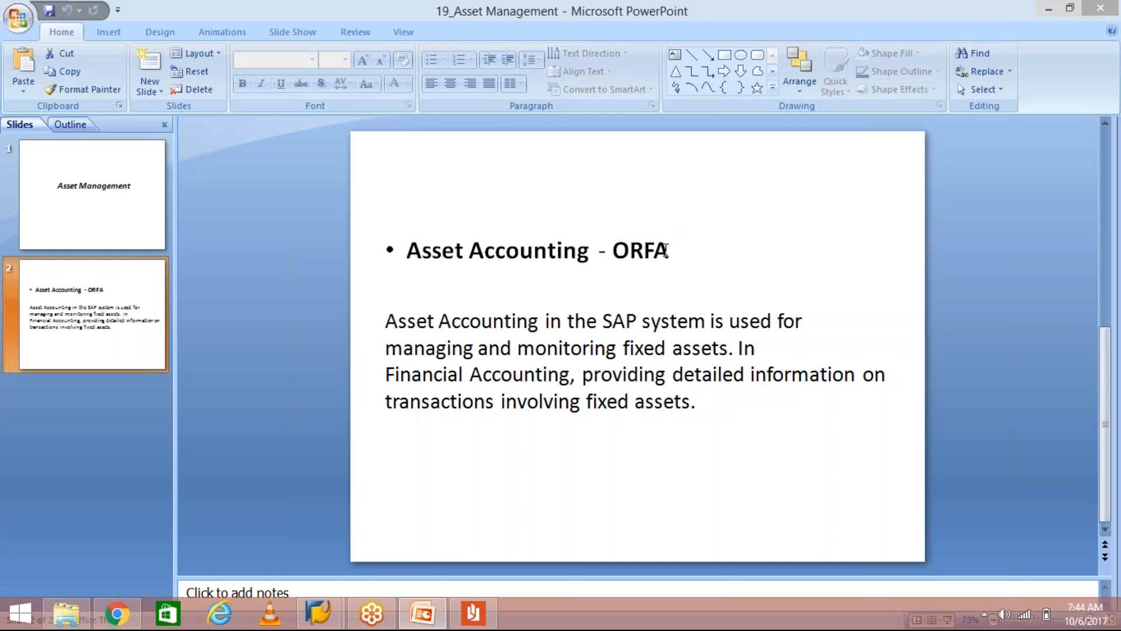
pyautogui.click(672, 251)
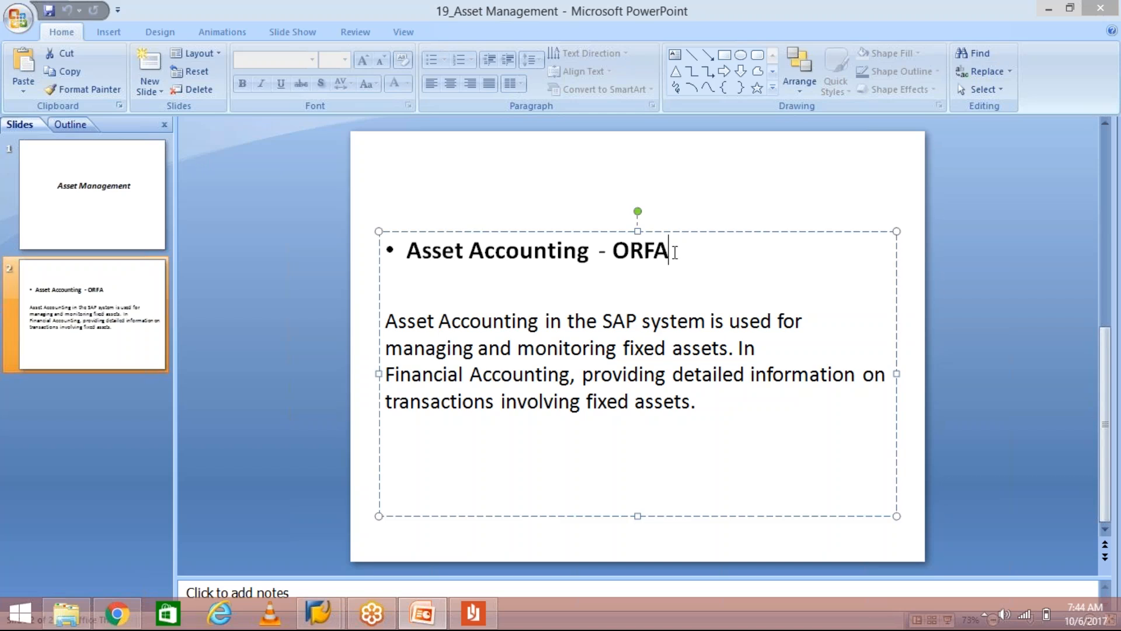
pyautogui.doubleClick(675, 252)
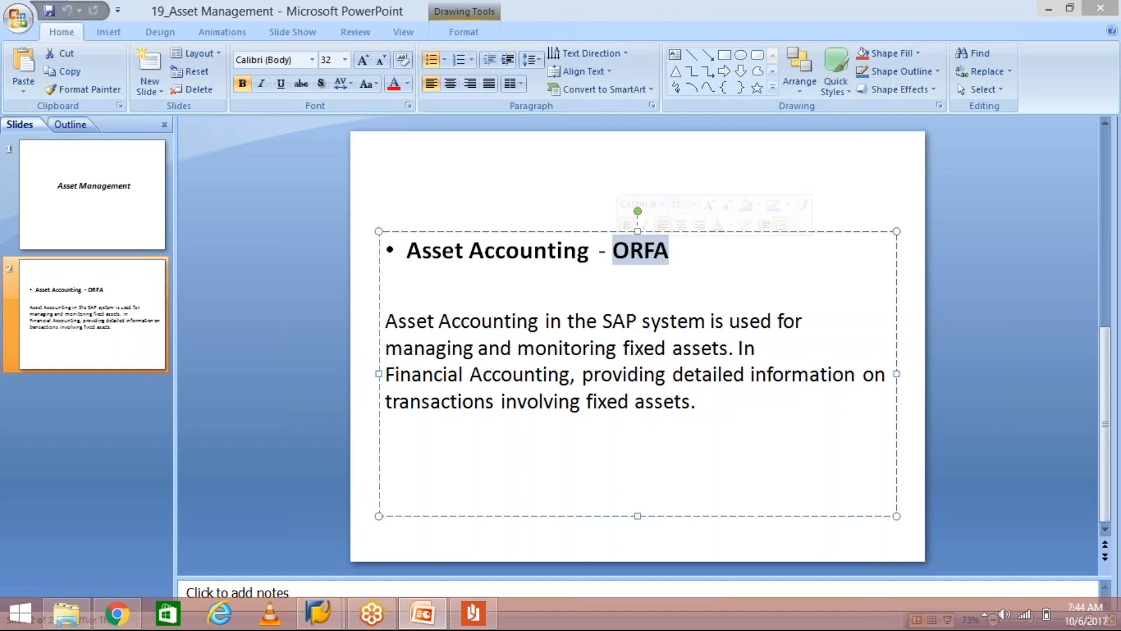
pyautogui.hotkey('ctrl', 'c')
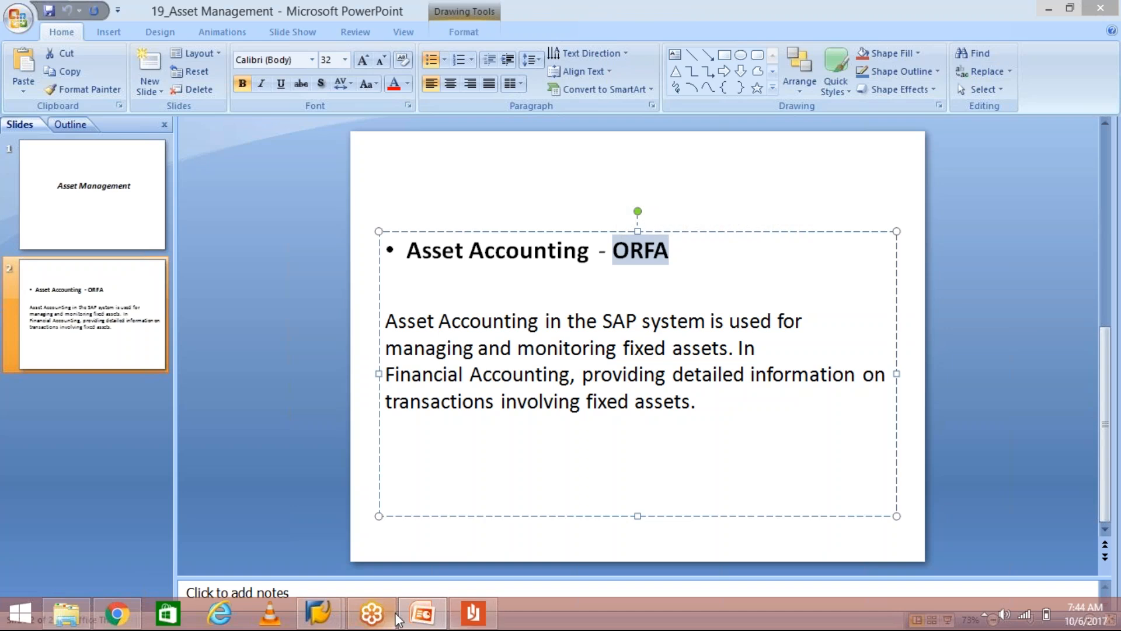
# Return to the SAP Display IMG window, open a new session, and run transaction ORFA in it
pyautogui.moveTo(318, 613)
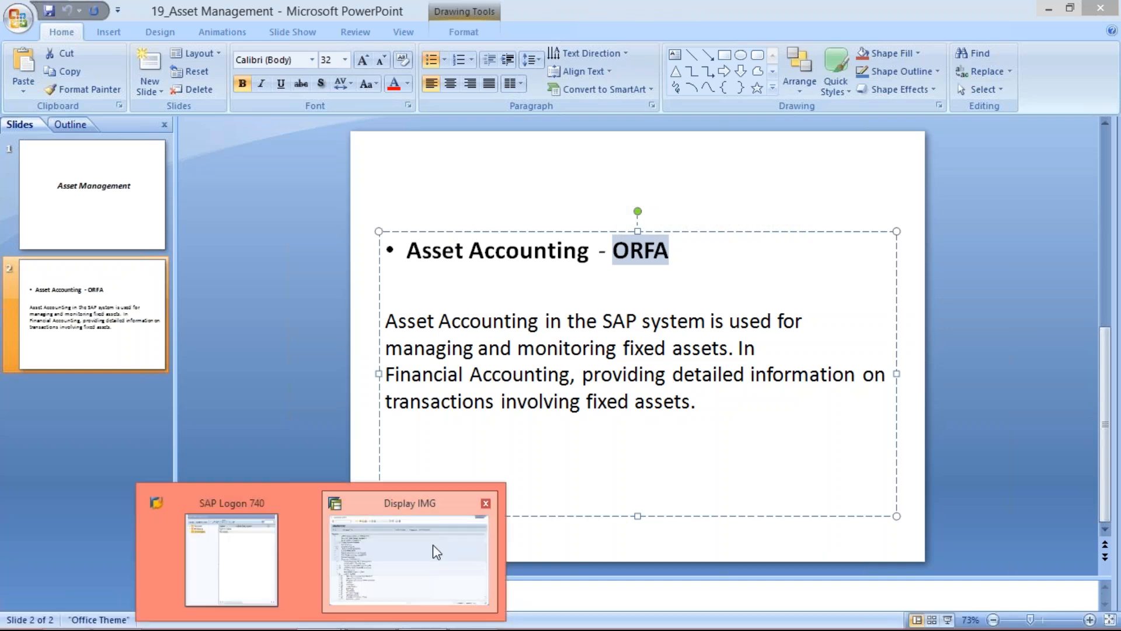
pyautogui.click(435, 548)
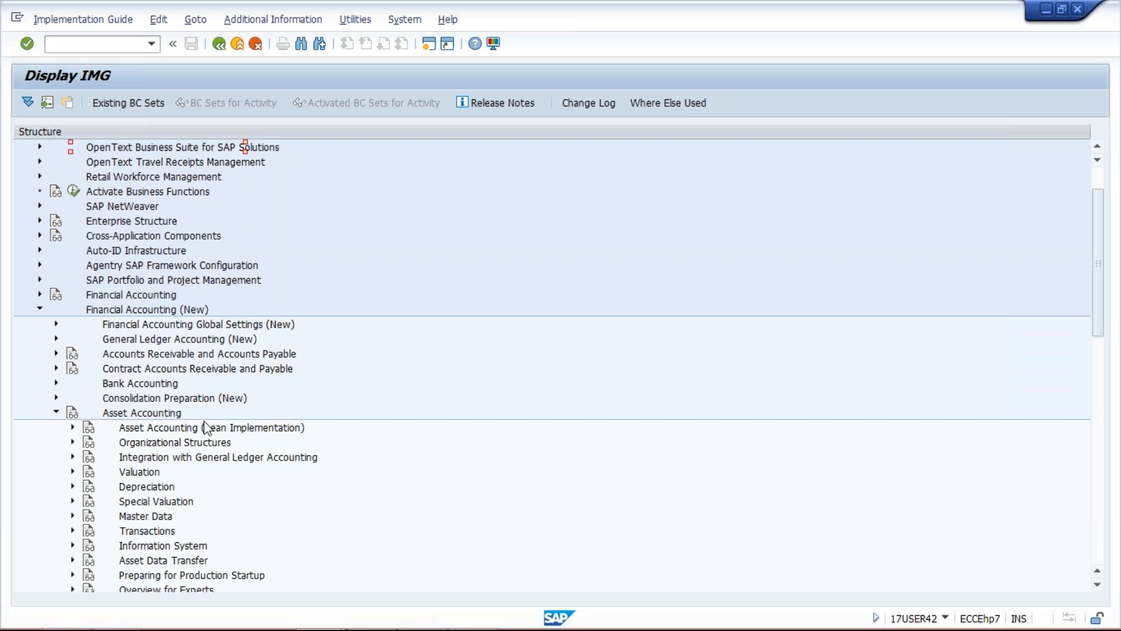
pyautogui.click(429, 42)
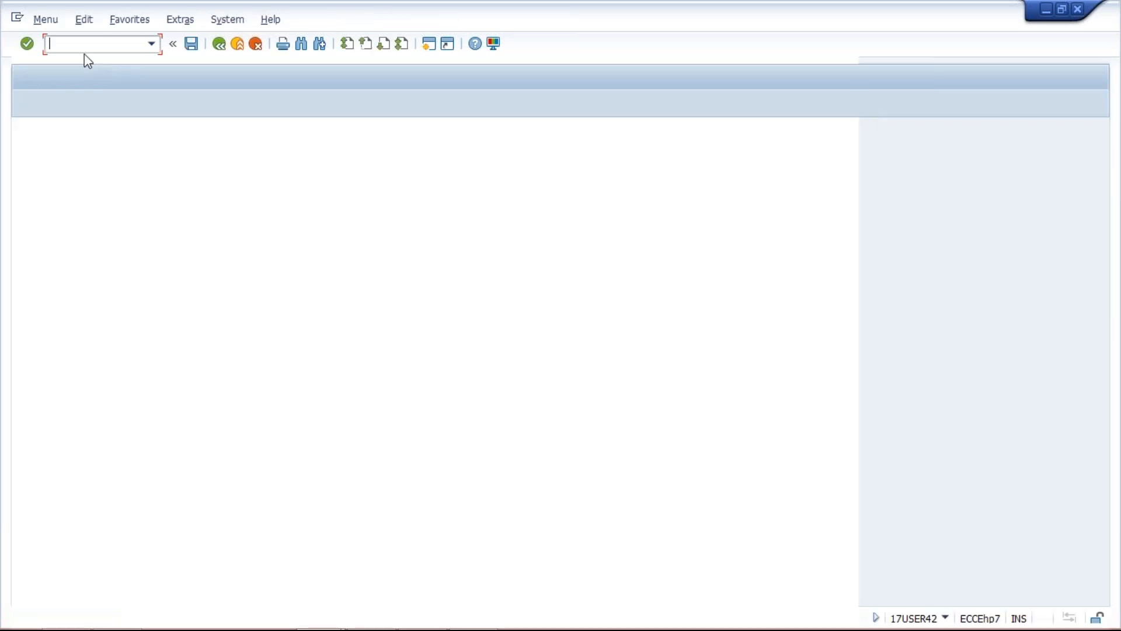
pyautogui.write('ORFA')
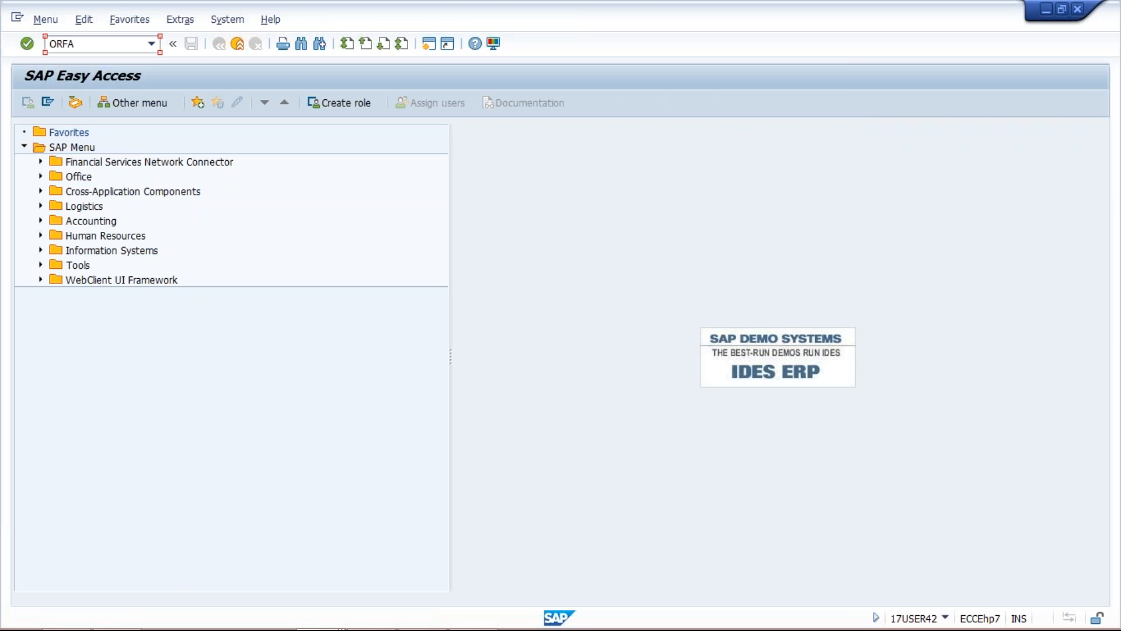
pyautogui.press('Return')
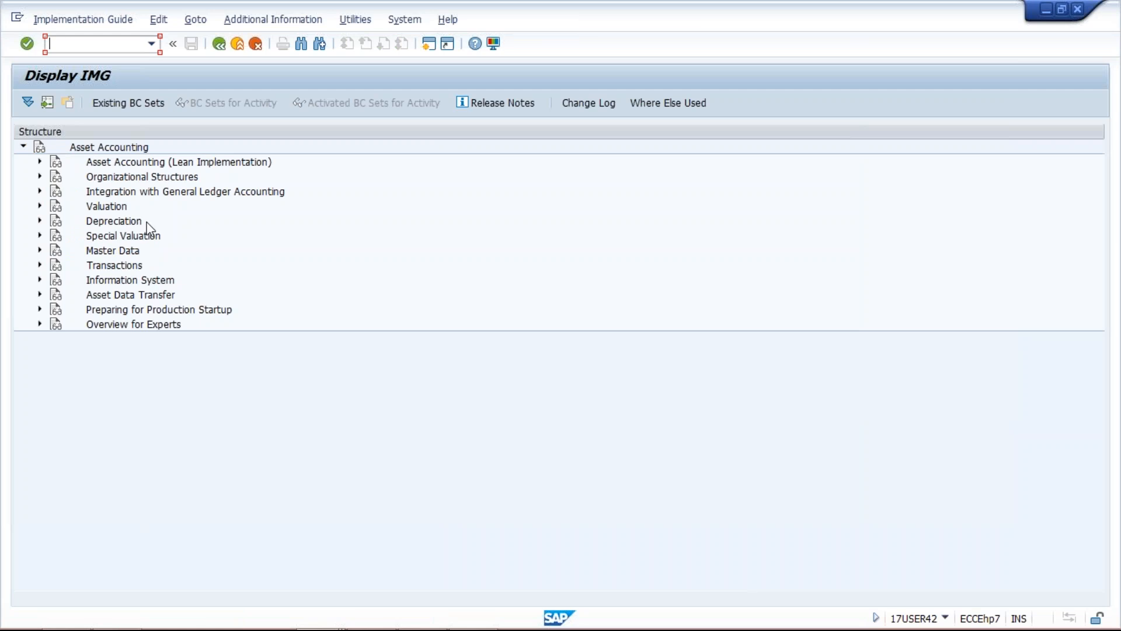
# Revisit the Asset Accounting slide in PowerPoint and return to the SAP session showing only the Asset Accounting structure
pyautogui.moveTo(433, 603)
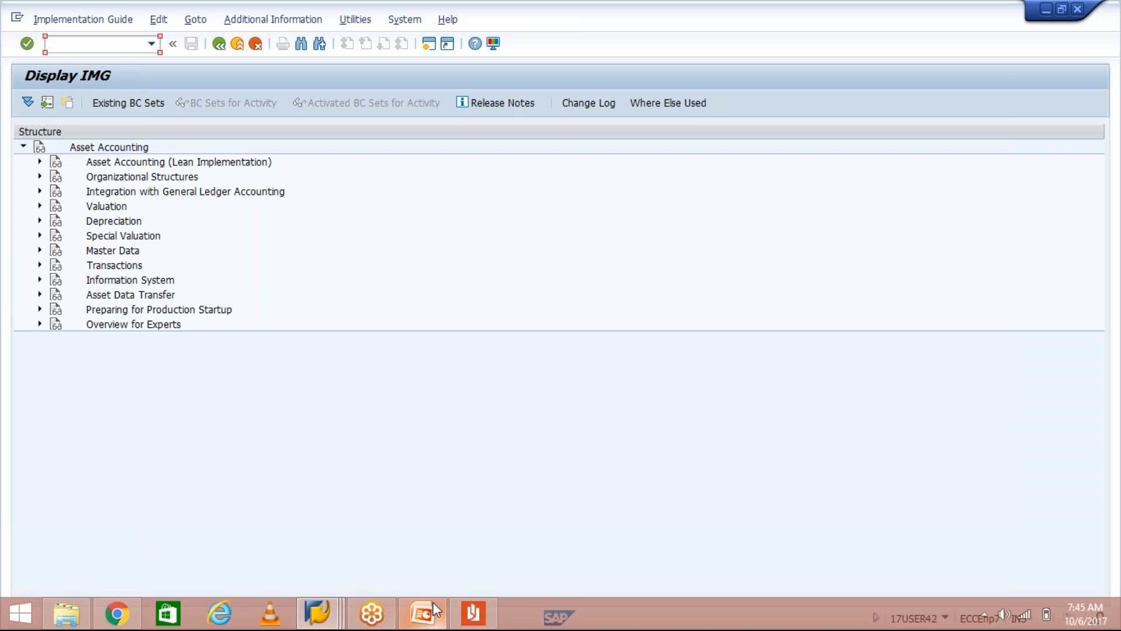
pyautogui.click(431, 604)
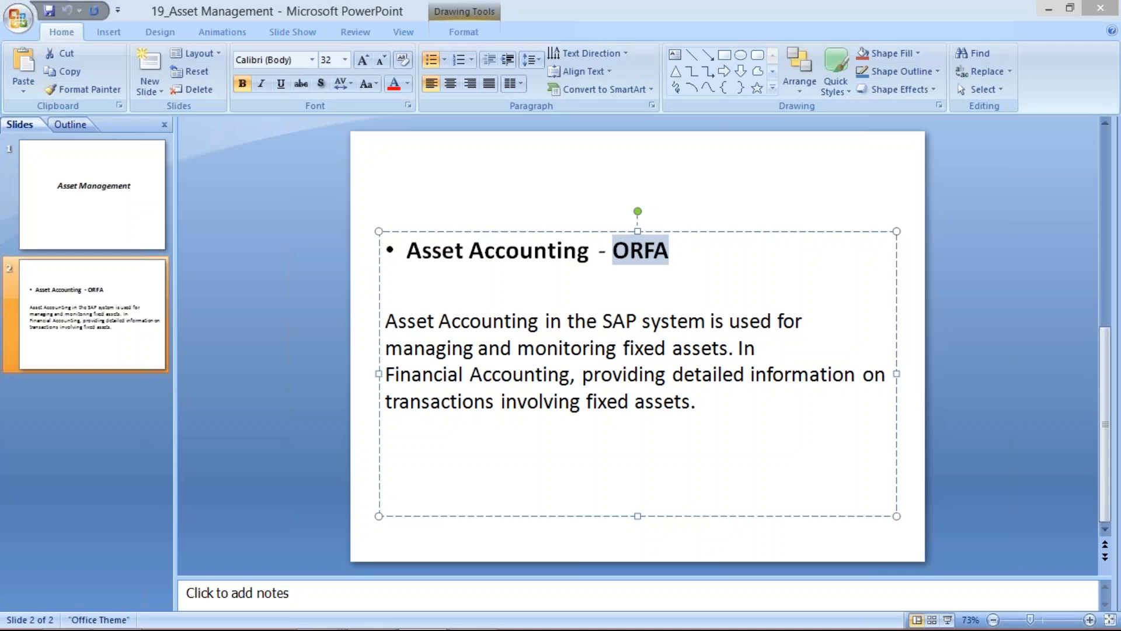
pyautogui.click(312, 478)
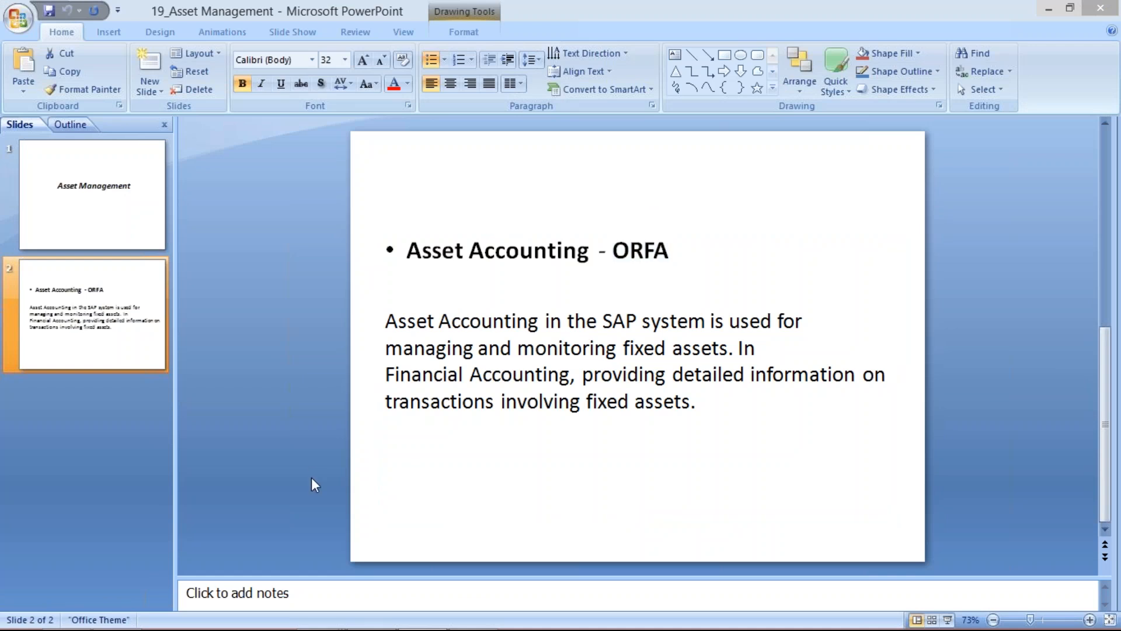
pyautogui.moveTo(397, 628)
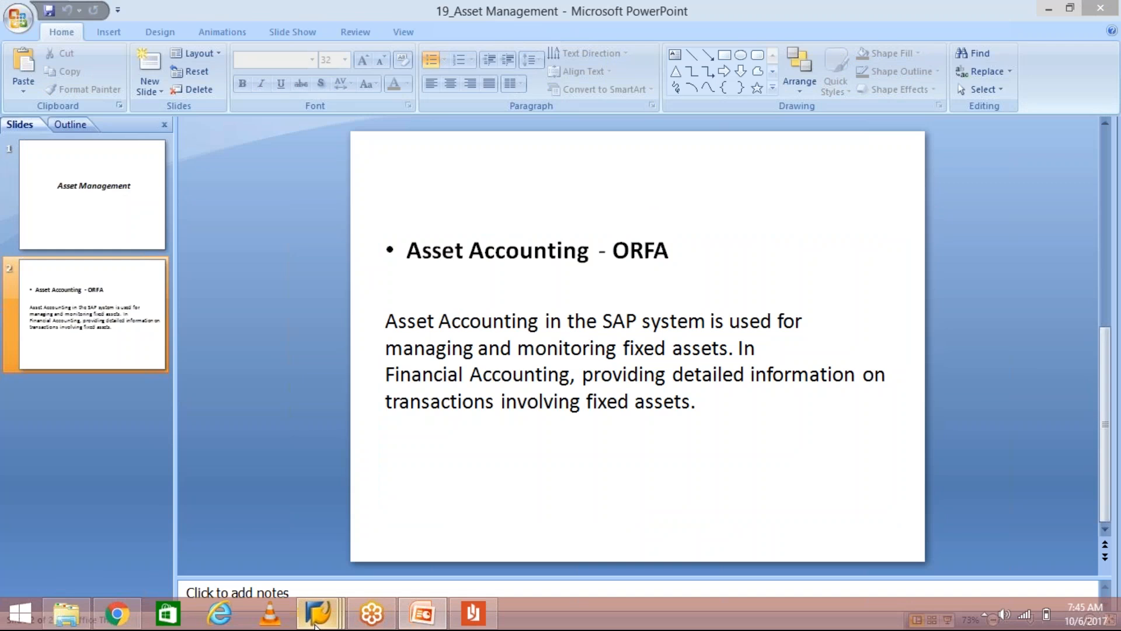
pyautogui.moveTo(313, 624)
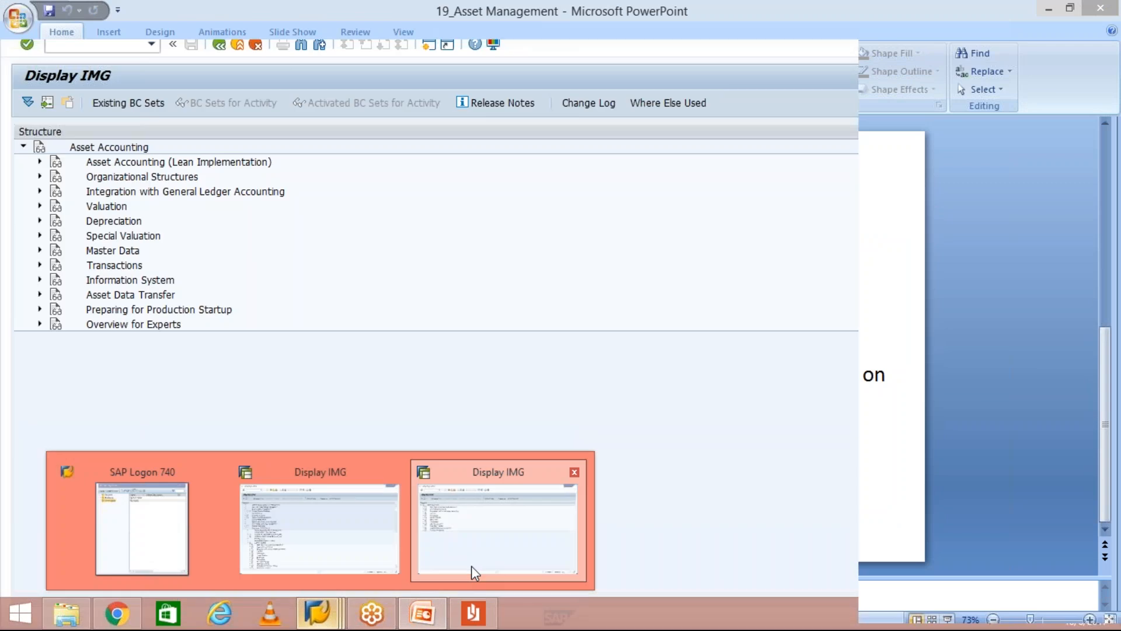
pyautogui.click(471, 567)
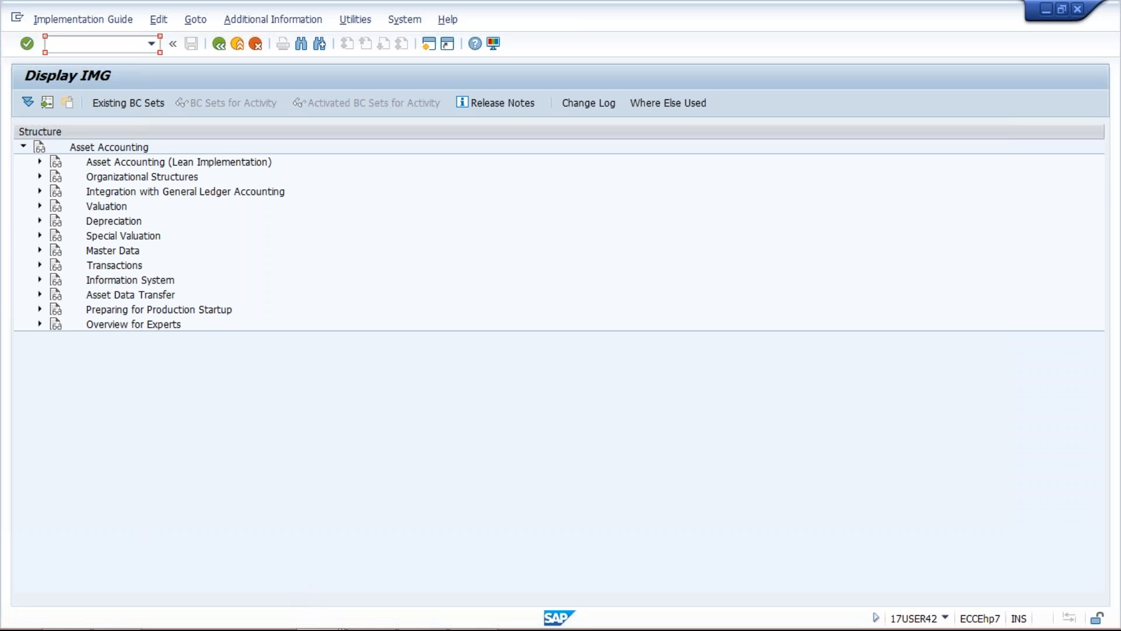
# Expand Organizational Structures and open the Copy Reference Chart of Depreciation activity under Copy Reference Chart of Depreciation/Depreciation Areas
pyautogui.click(40, 176)
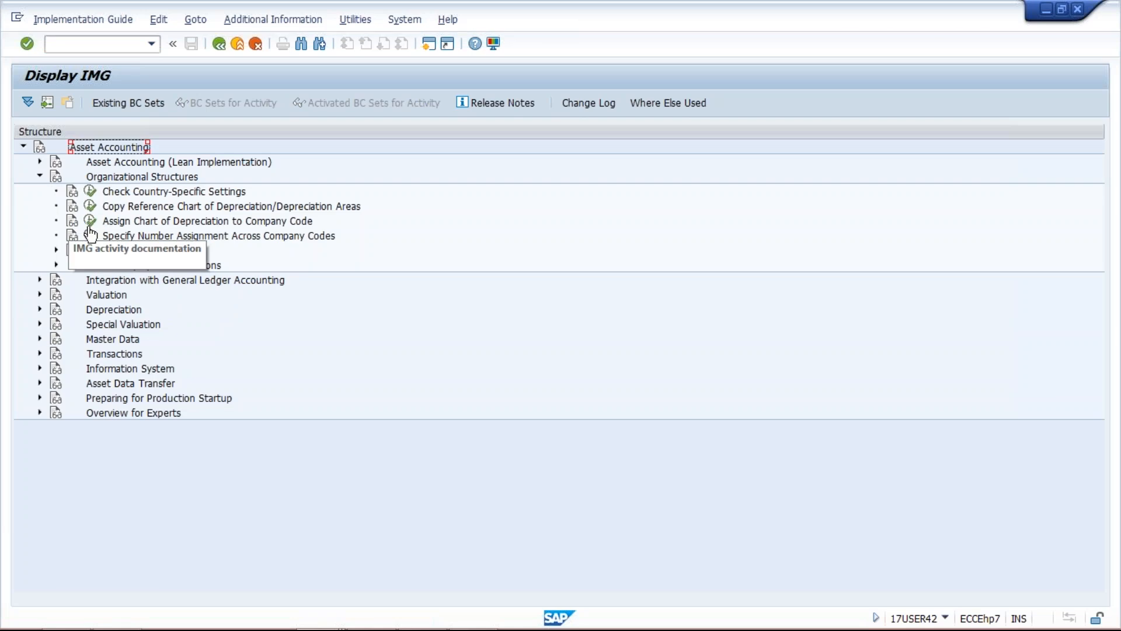
pyautogui.click(219, 206)
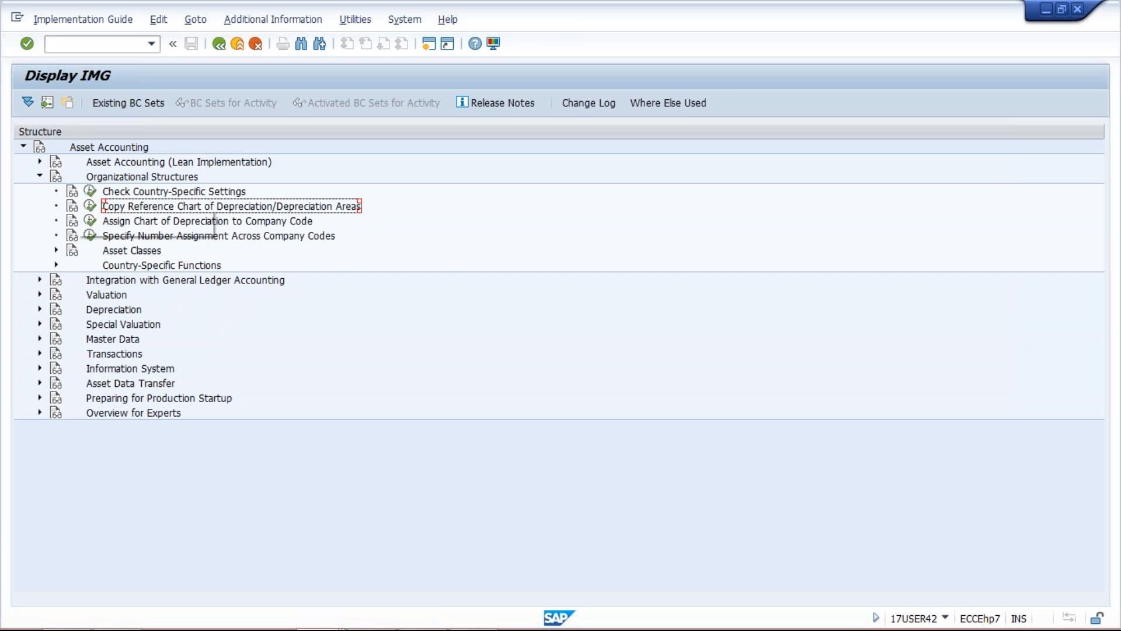
pyautogui.click(90, 205)
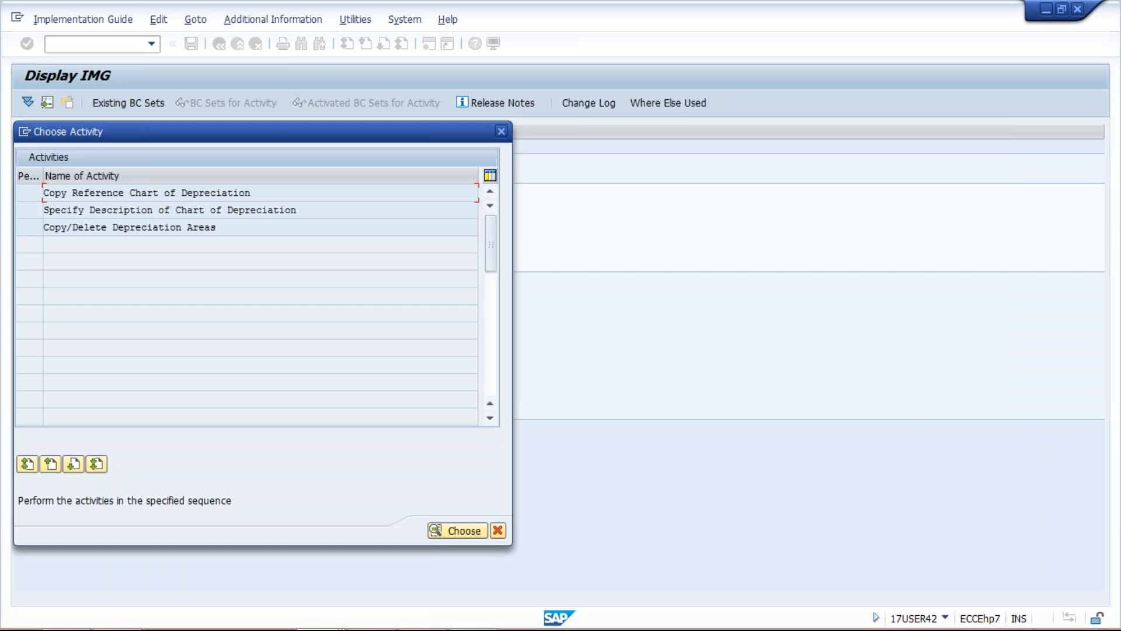
pyautogui.doubleClick(155, 194)
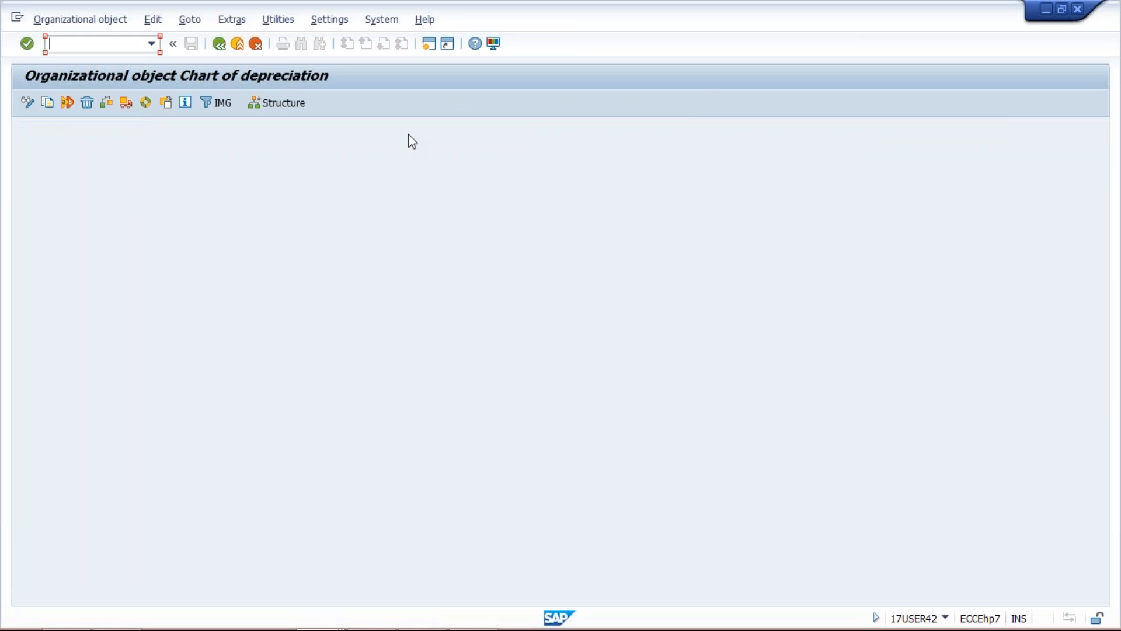
# Copy chart of depreciation 1IN to a new chart of depreciation TM10
pyautogui.click(49, 102)
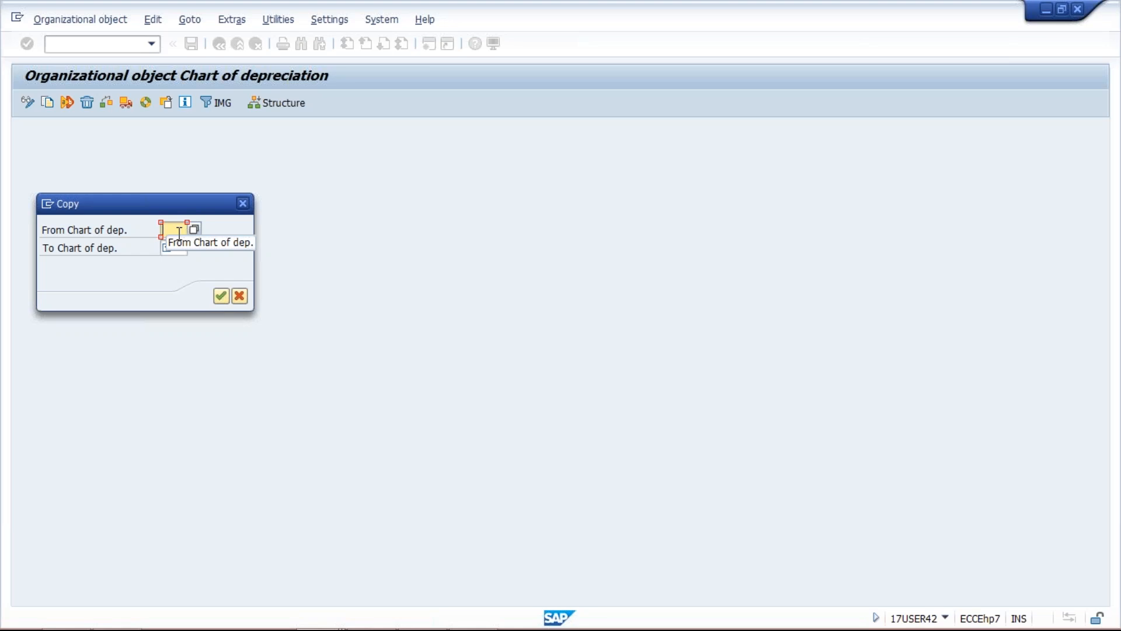
pyautogui.write('1in')
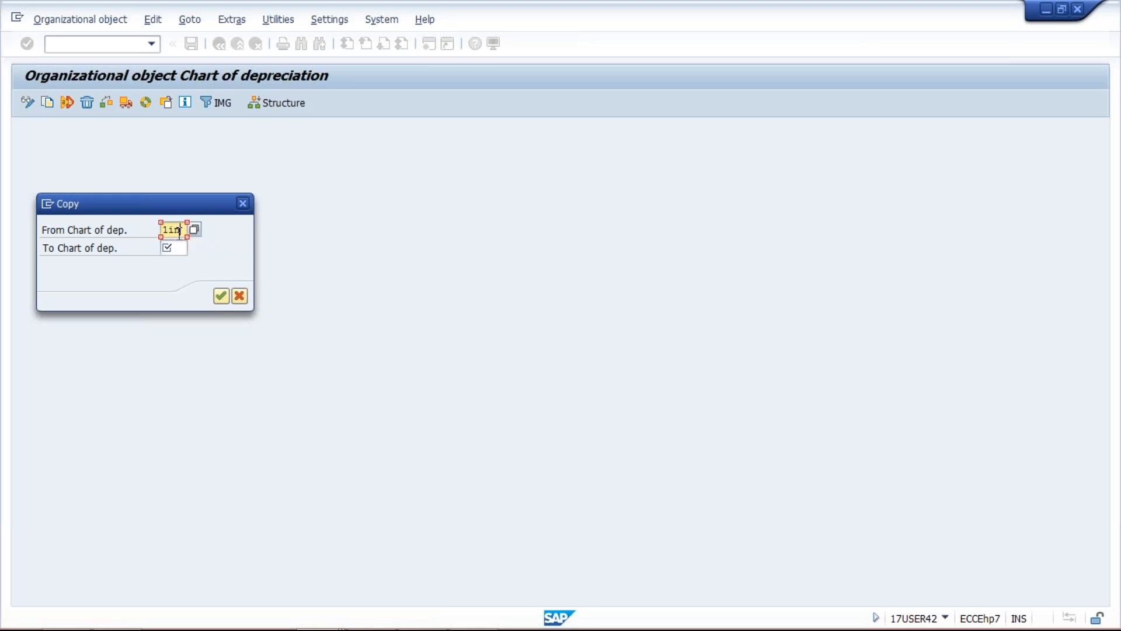
pyautogui.press('BackSpace')
pyautogui.press('BackSpace')
pyautogui.write('IN')
pyautogui.press('Tab')
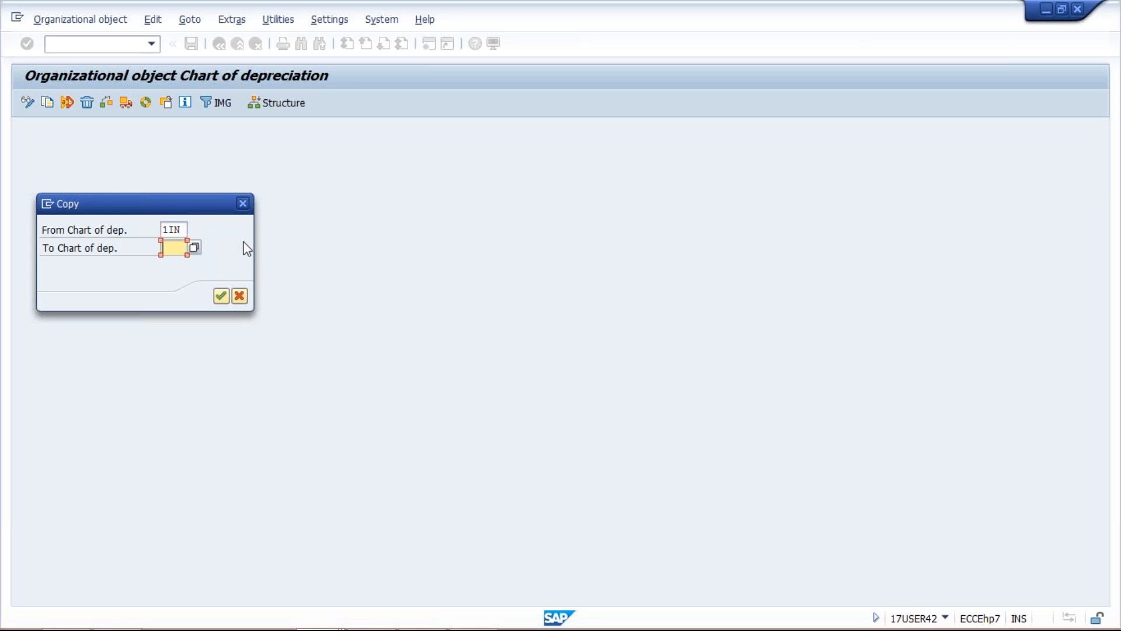
pyautogui.write('TM10')
pyautogui.click(221, 297)
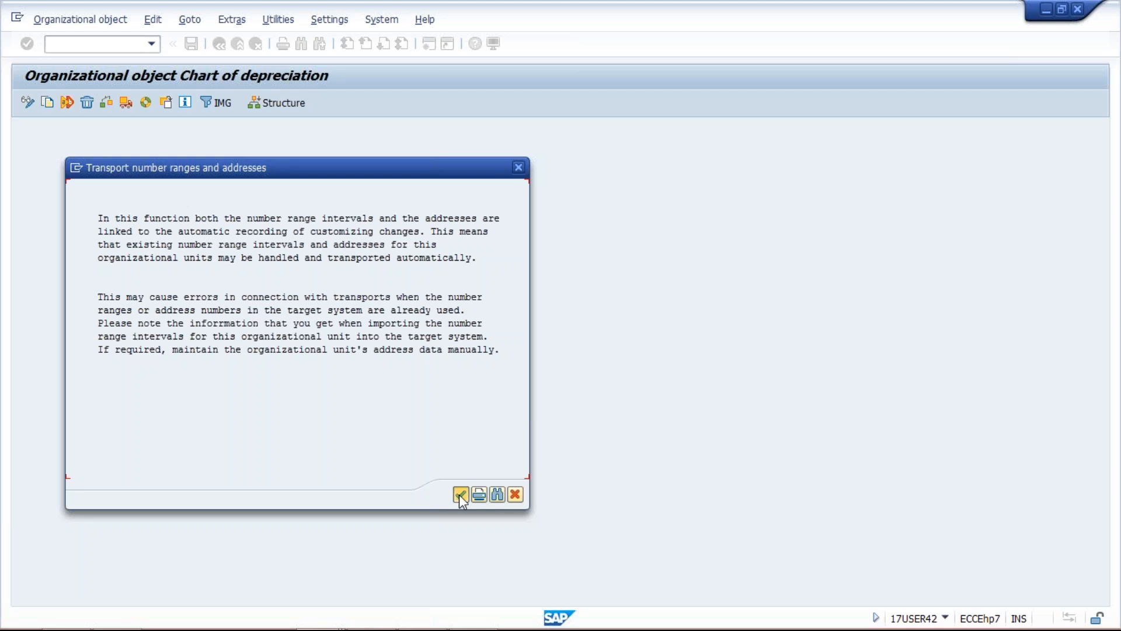
# Complete the copy without transporting number ranges, record it in the TATA MOTOR customizing request, and return to the activity list
pyautogui.click(461, 495)
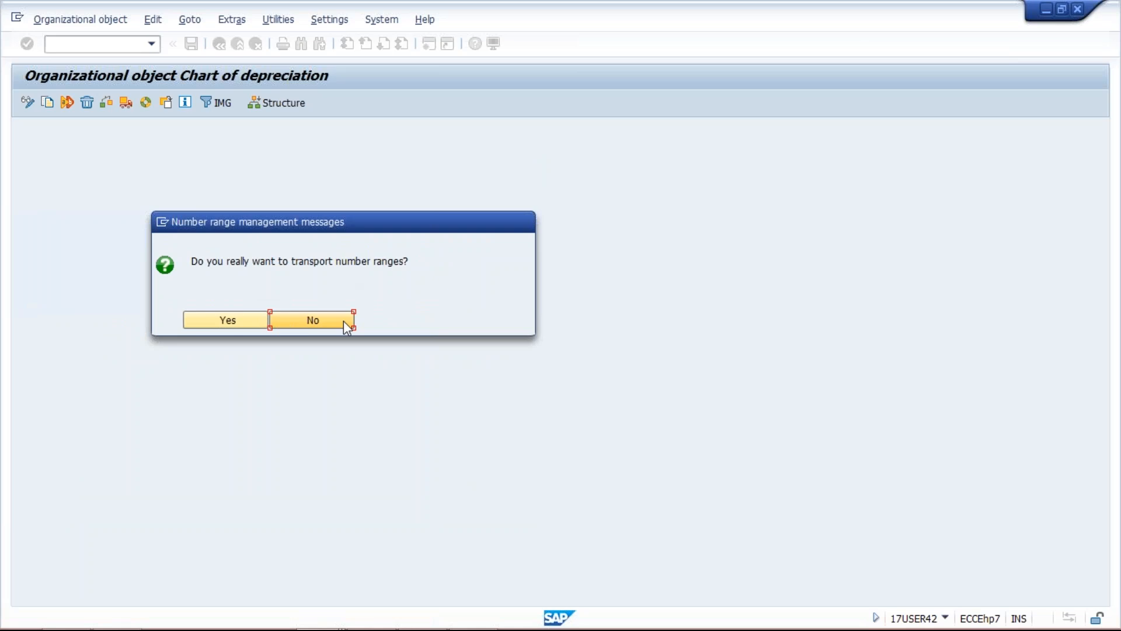
pyautogui.click(327, 325)
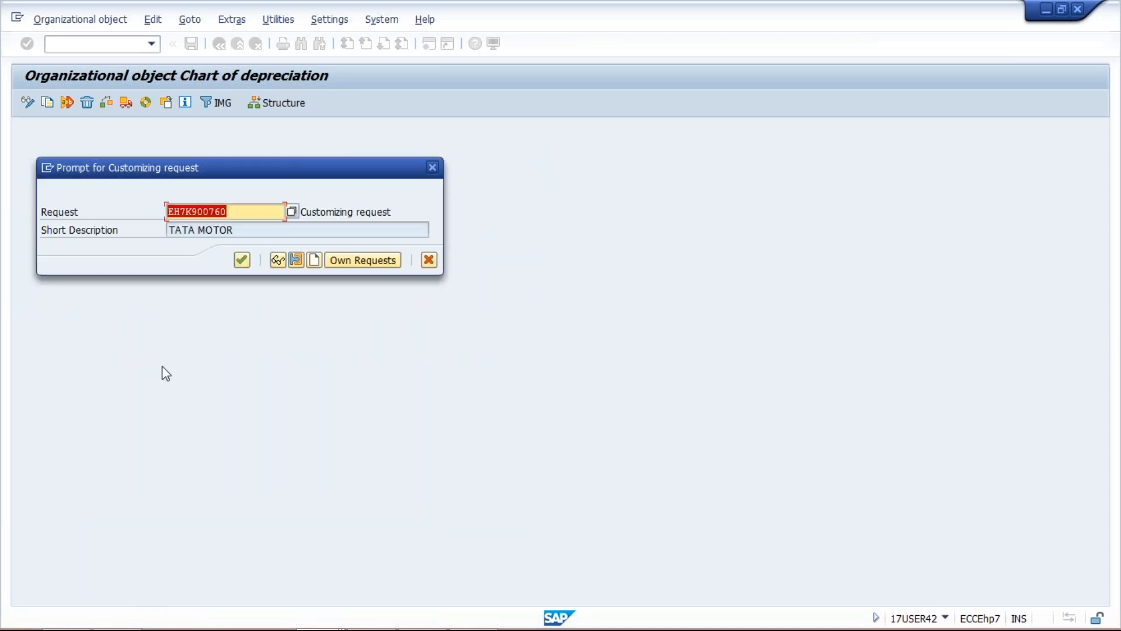
pyautogui.click(241, 260)
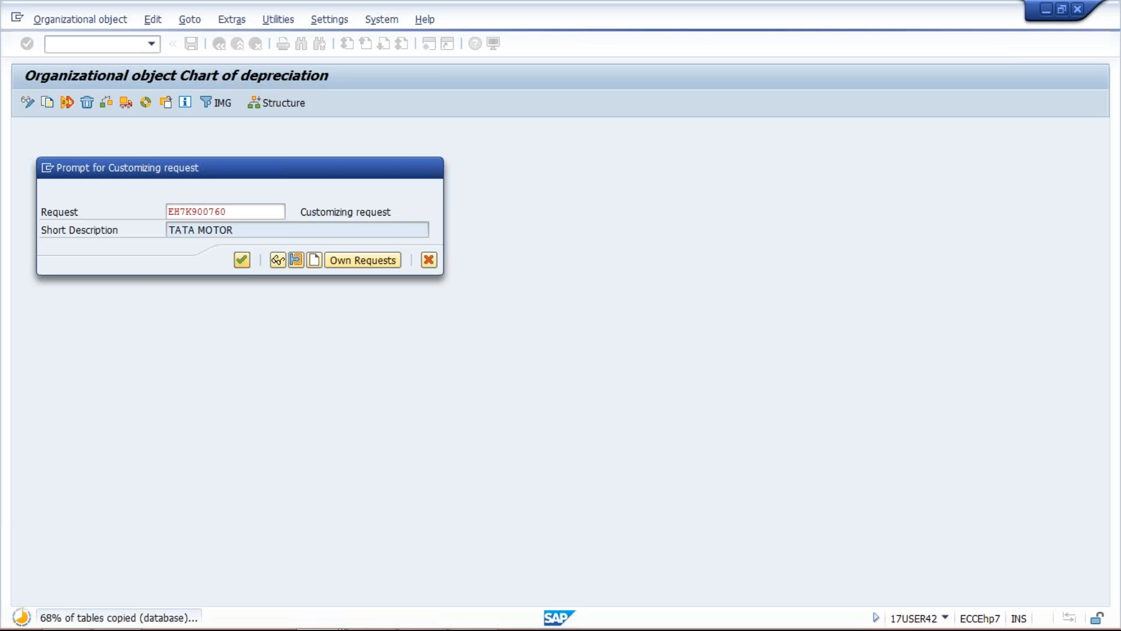
pyautogui.press('Return')
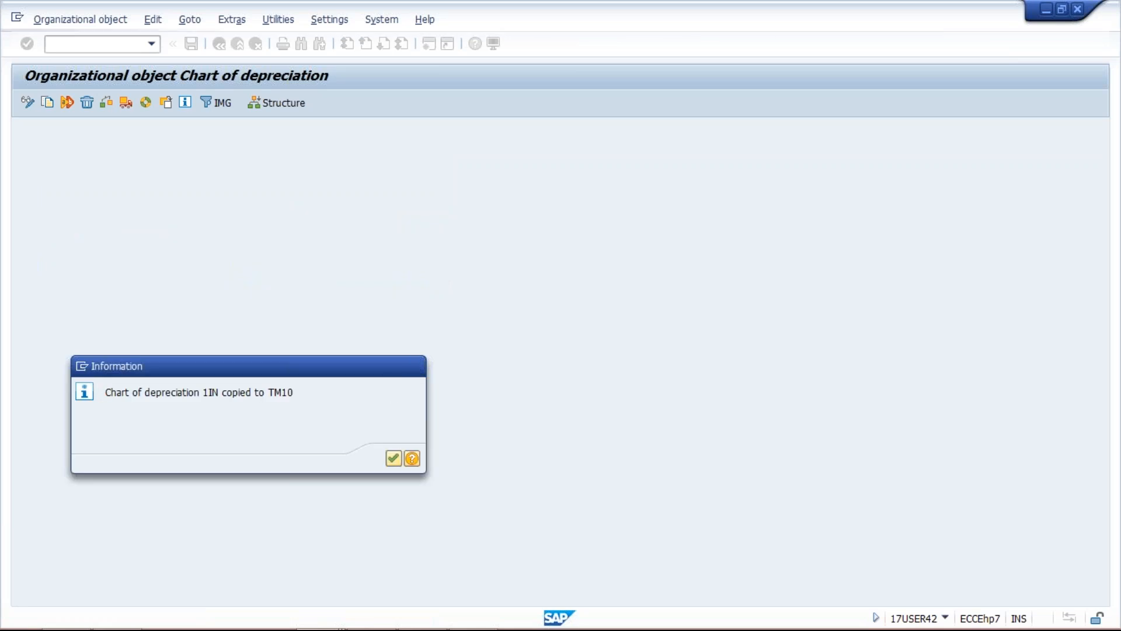
pyautogui.press('Return')
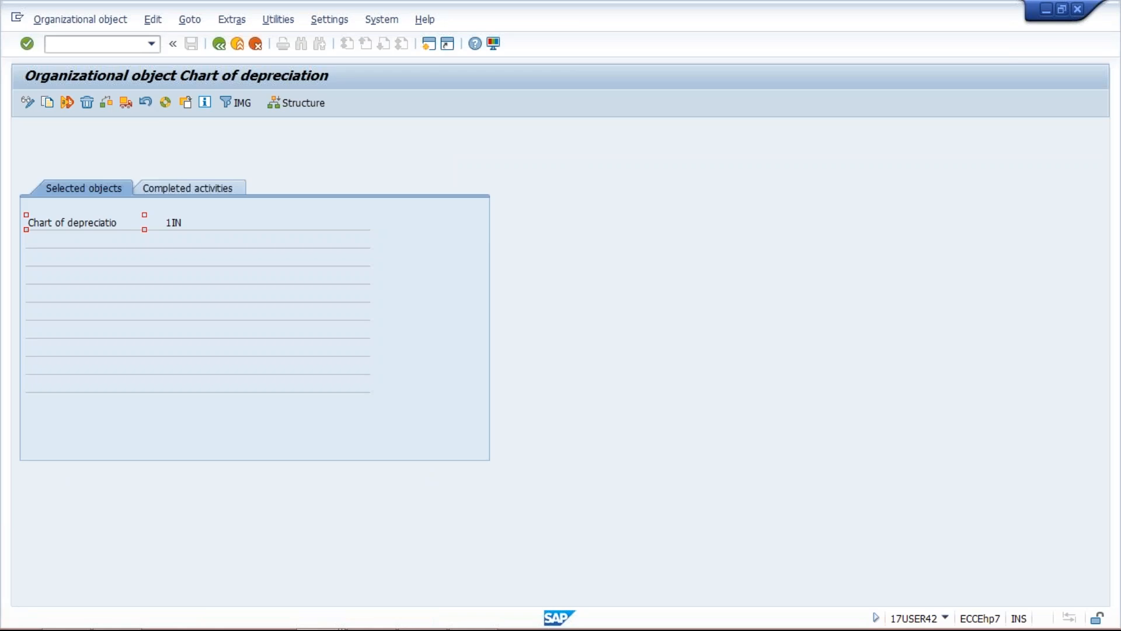
pyautogui.click(224, 46)
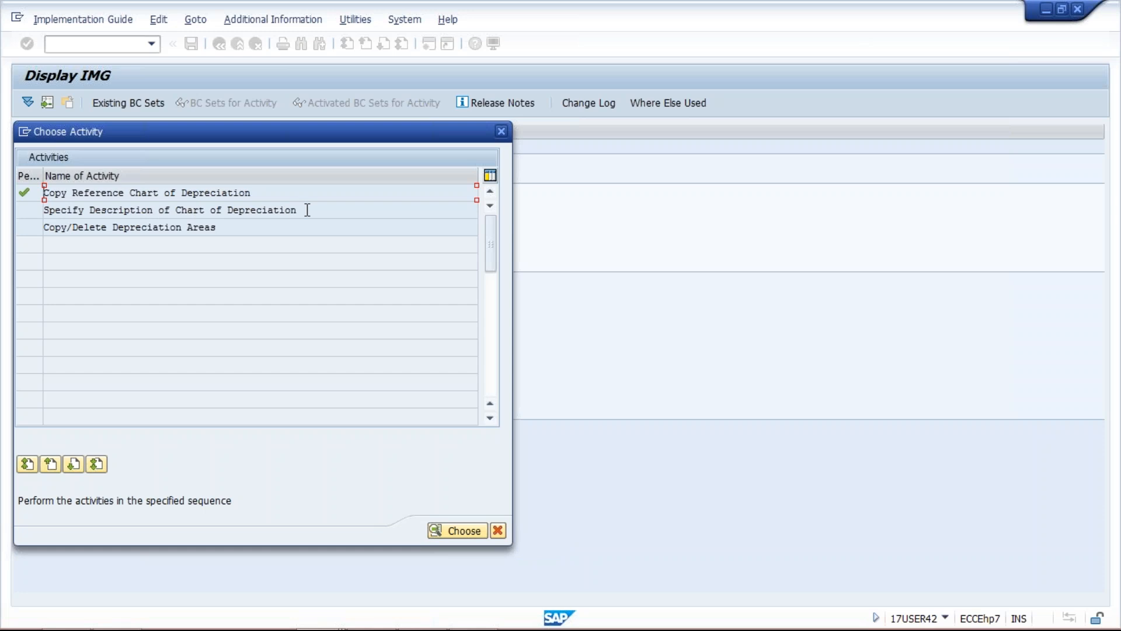
# Open Specify Description of Chart of Depreciation and set the description of TM10 to COD FOR TATA MOTOR
pyautogui.doubleClick(211, 211)
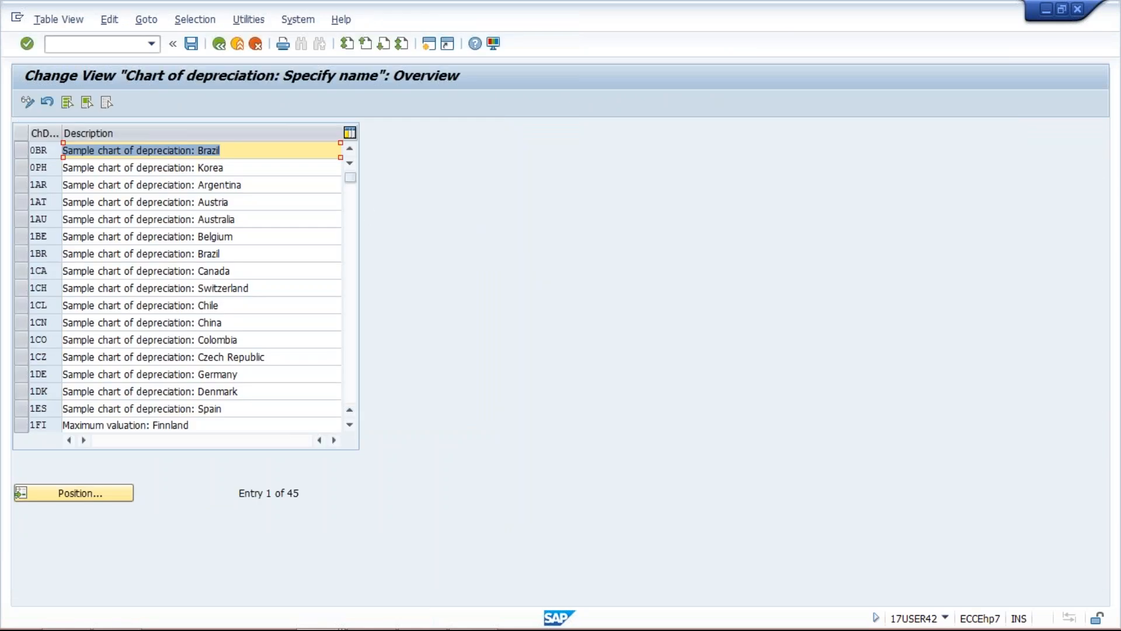
pyautogui.click(63, 493)
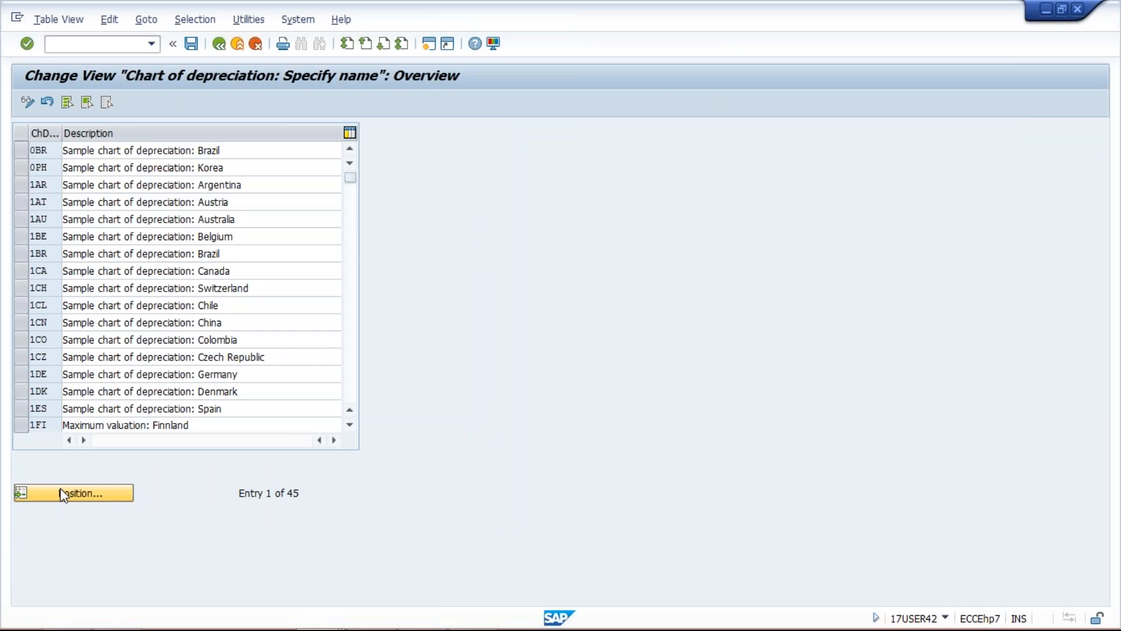
pyautogui.write('TM10')
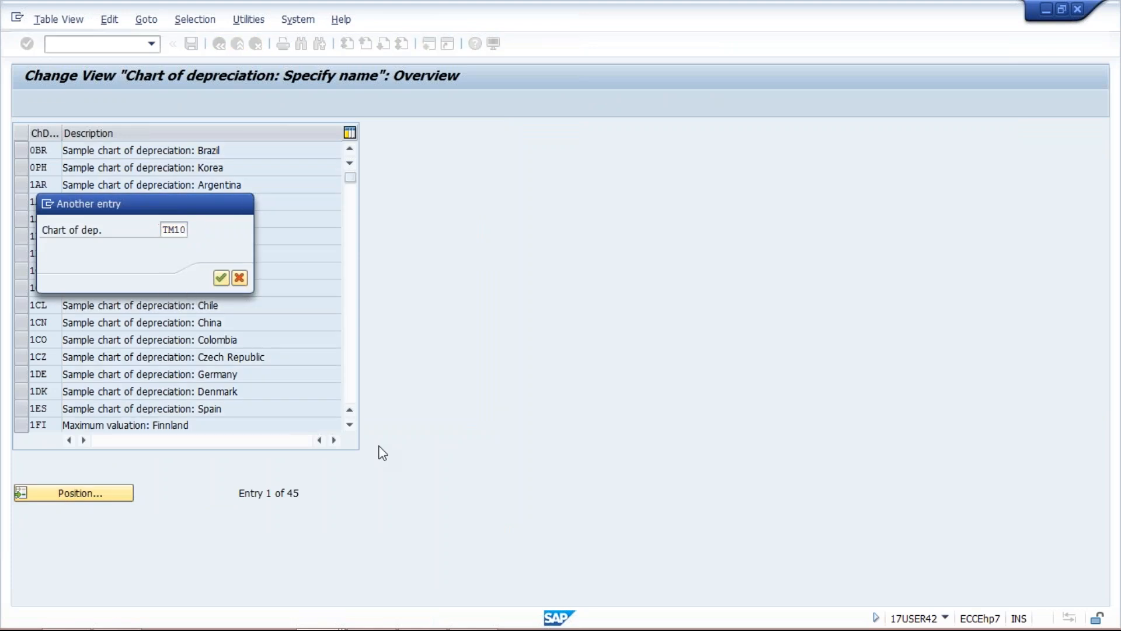
pyautogui.press('Return')
pyautogui.press('BackSpace')
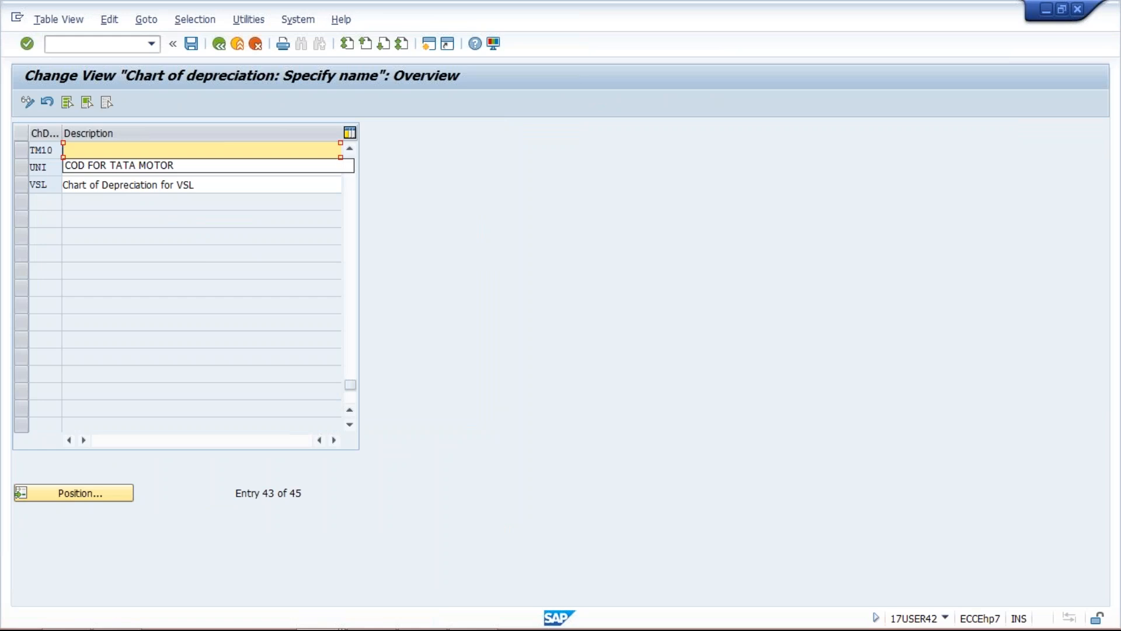
pyautogui.click(250, 166)
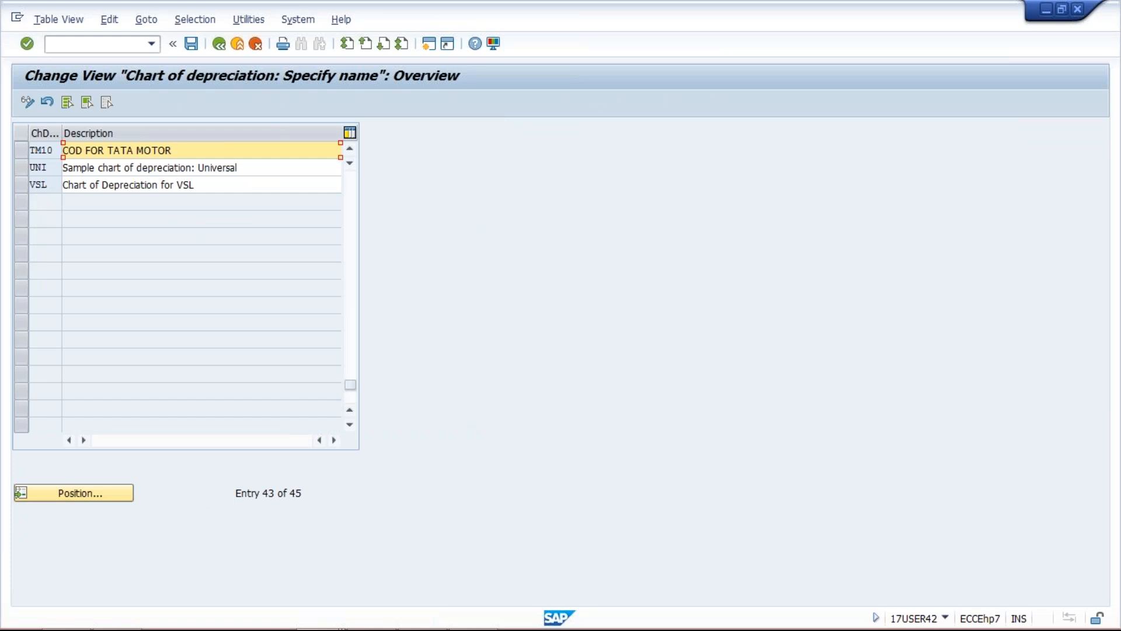
# Save the TM10 description under the TATA MOTOR customizing request and return to the activity list
pyautogui.click(192, 44)
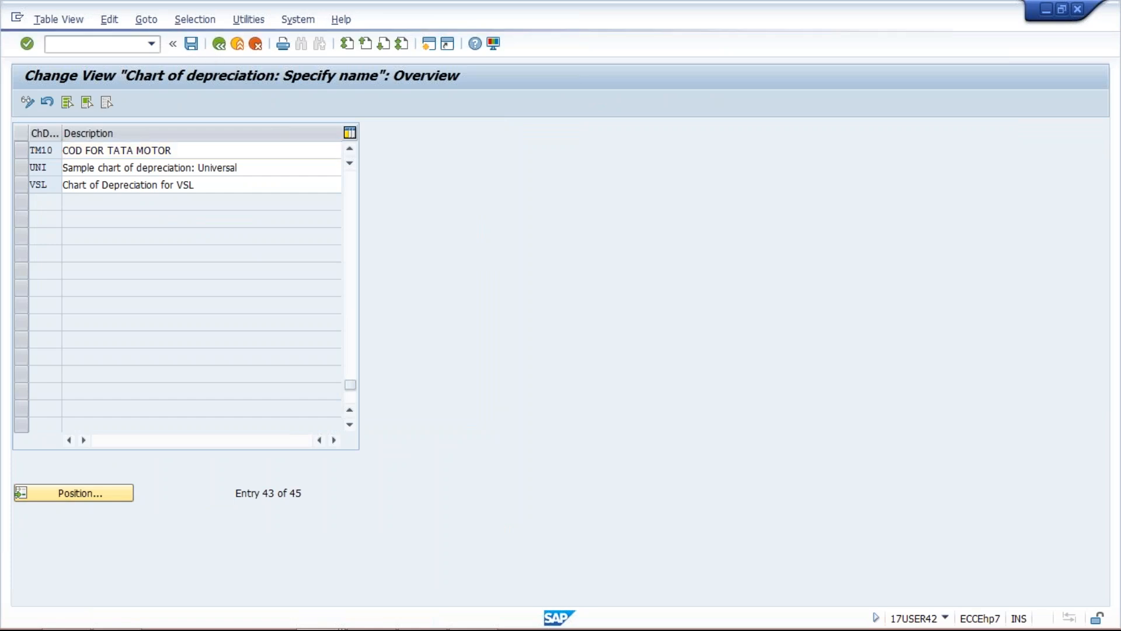
pyautogui.press('F3')
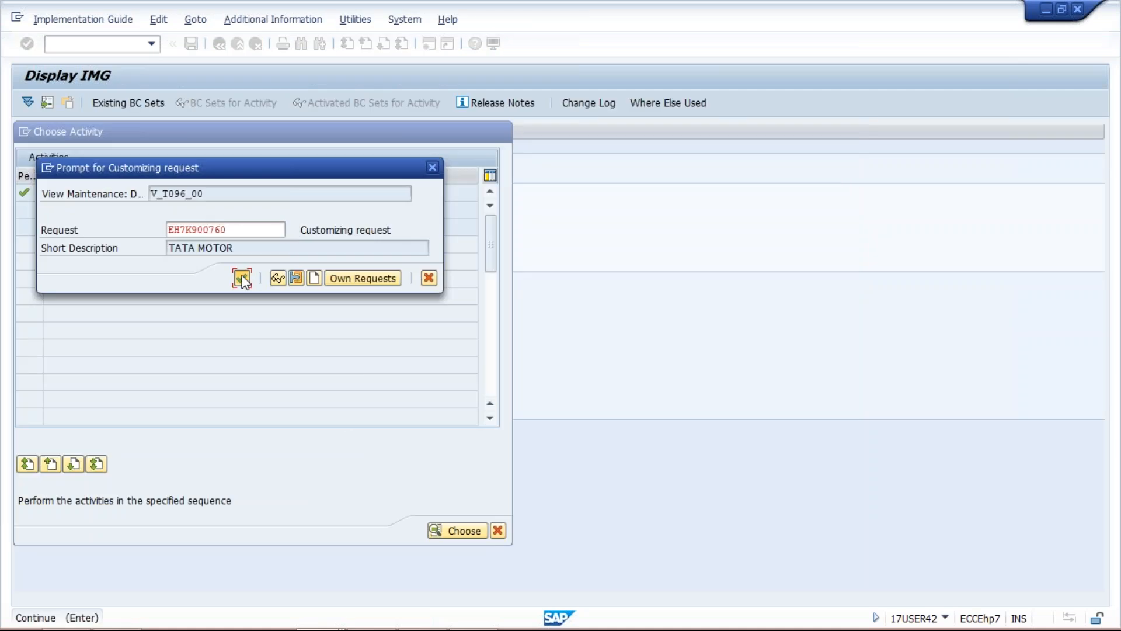
pyautogui.click(242, 278)
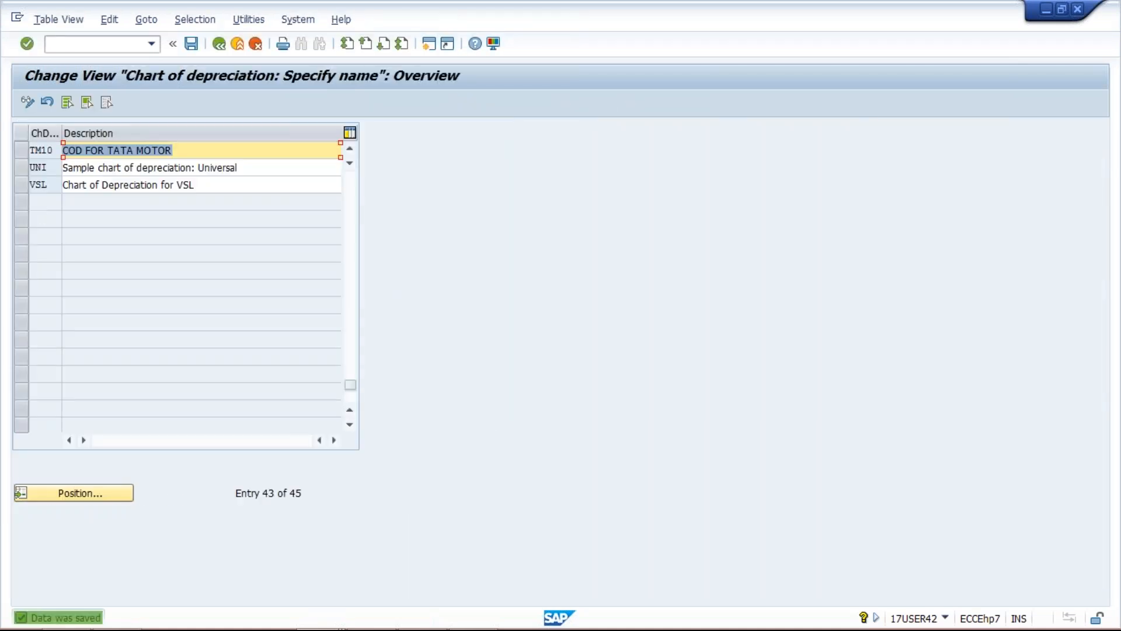
pyautogui.click(219, 44)
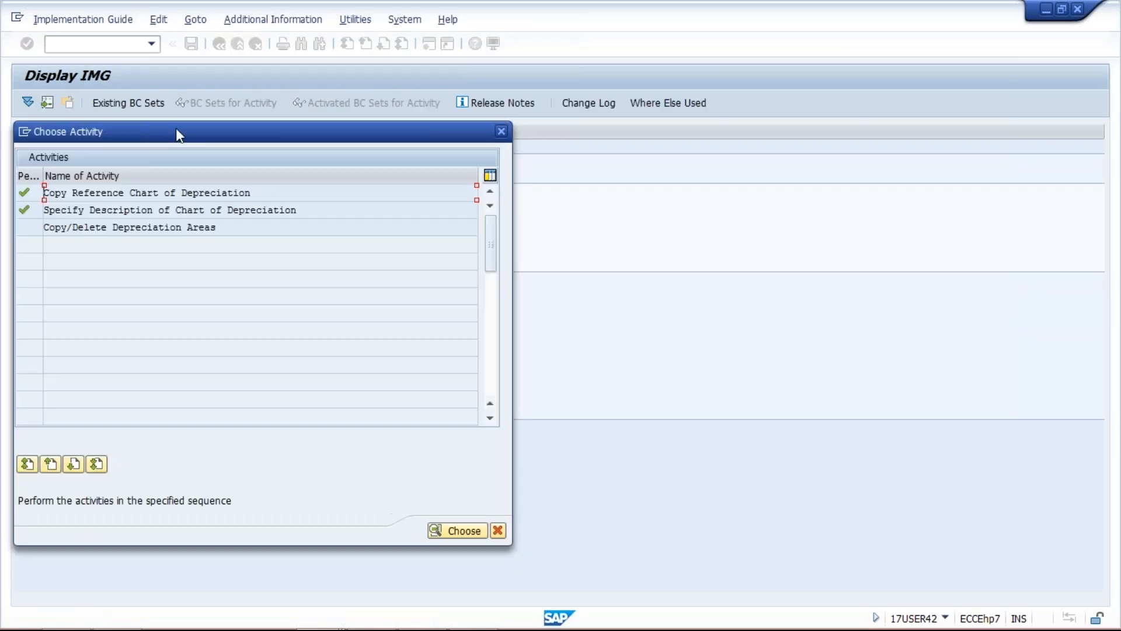
# Open Copy/Delete Depreciation Areas for chart TM10 and delete every depreciation area except area 1, Book depreciation
pyautogui.doubleClick(217, 228)
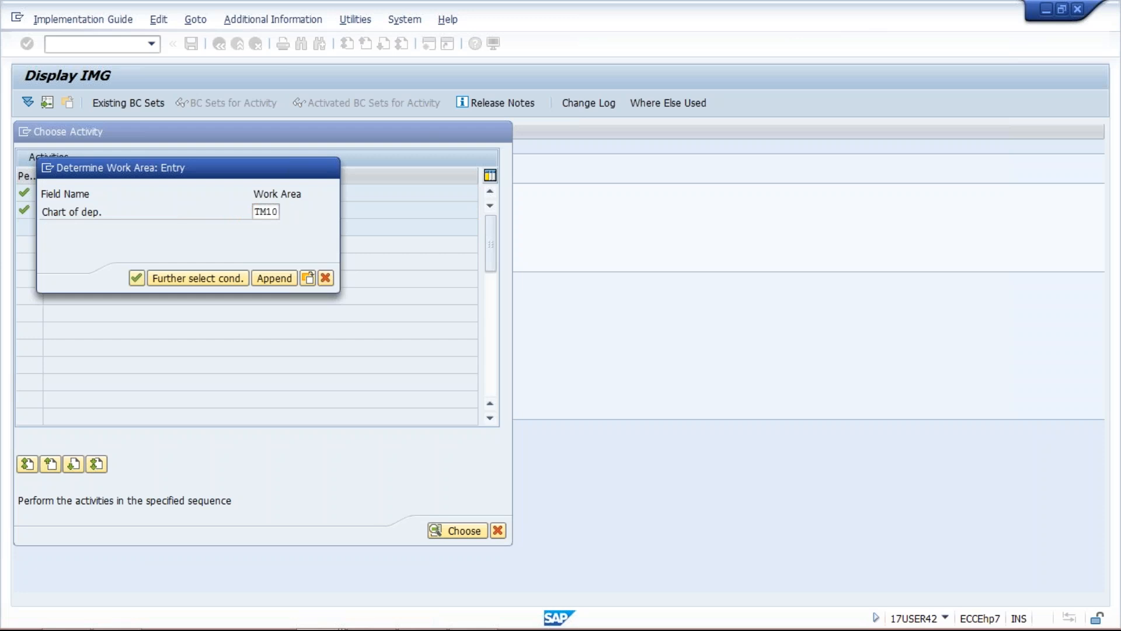
pyautogui.press('Return')
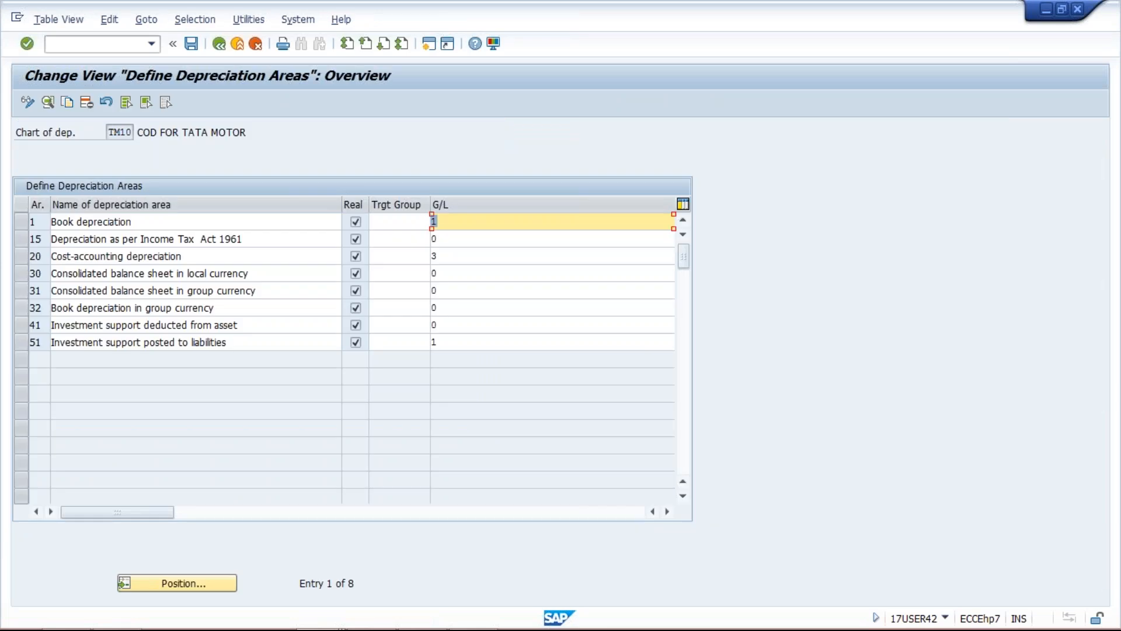
pyautogui.click(127, 106)
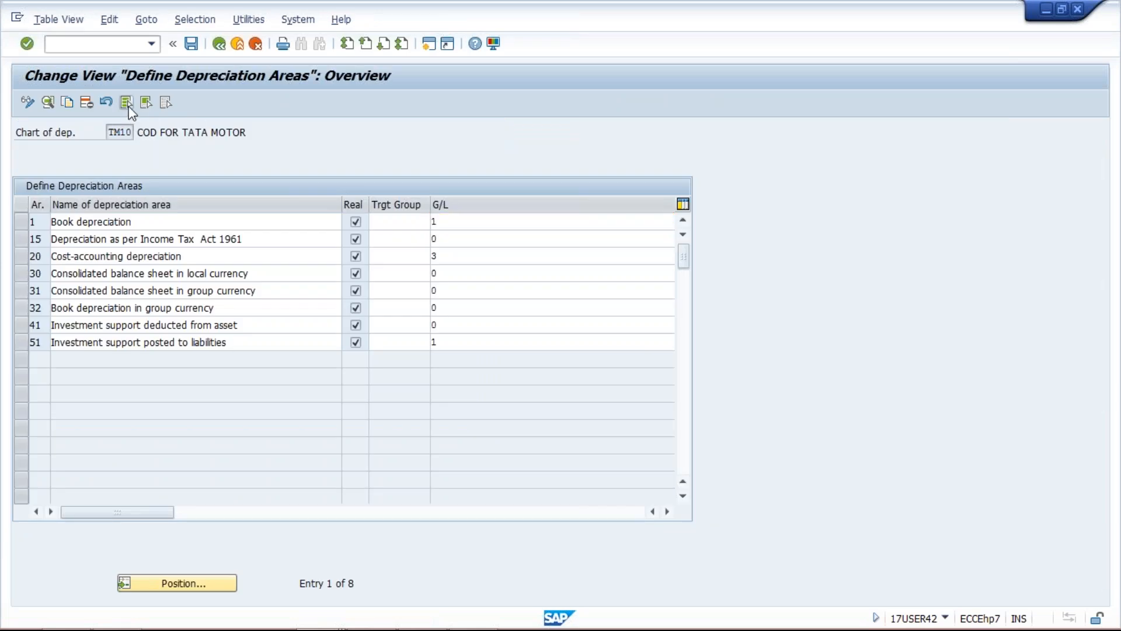
pyautogui.click(22, 222)
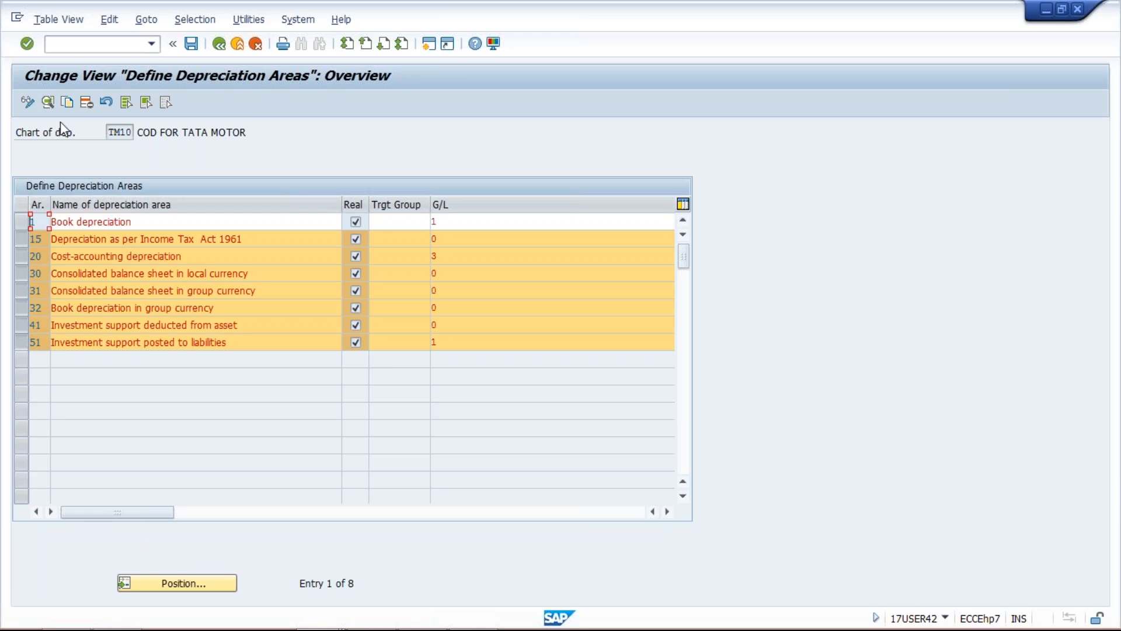
pyautogui.click(88, 104)
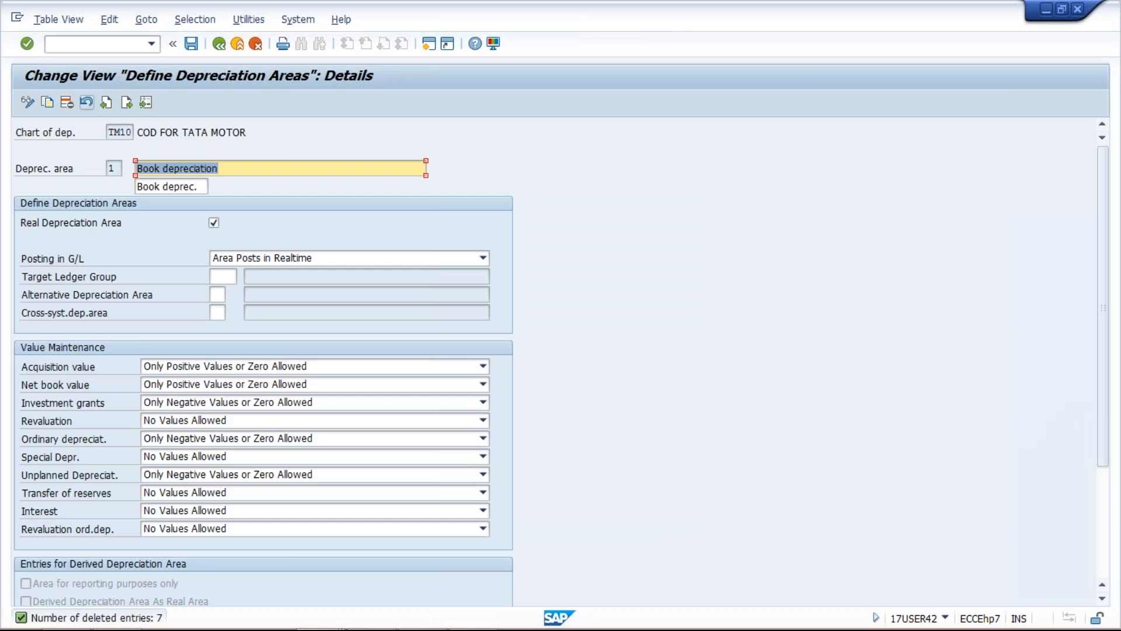
# Save the depreciation area deletions for TM10, accept the messages, and return to the Asset Accounting structure
pyautogui.click(192, 47)
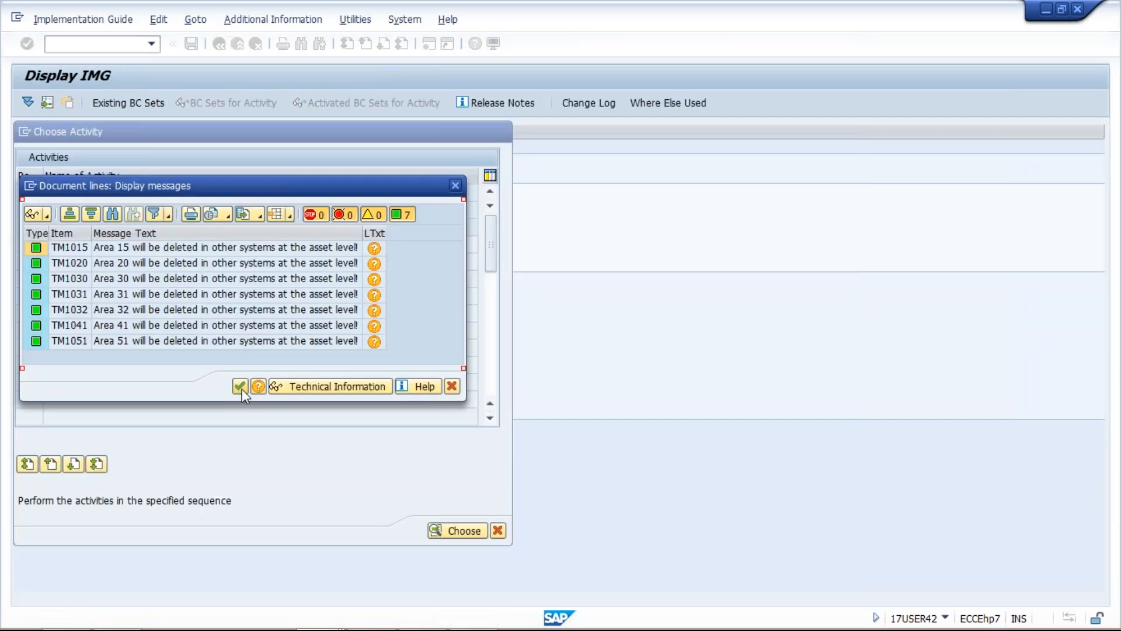
pyautogui.click(241, 388)
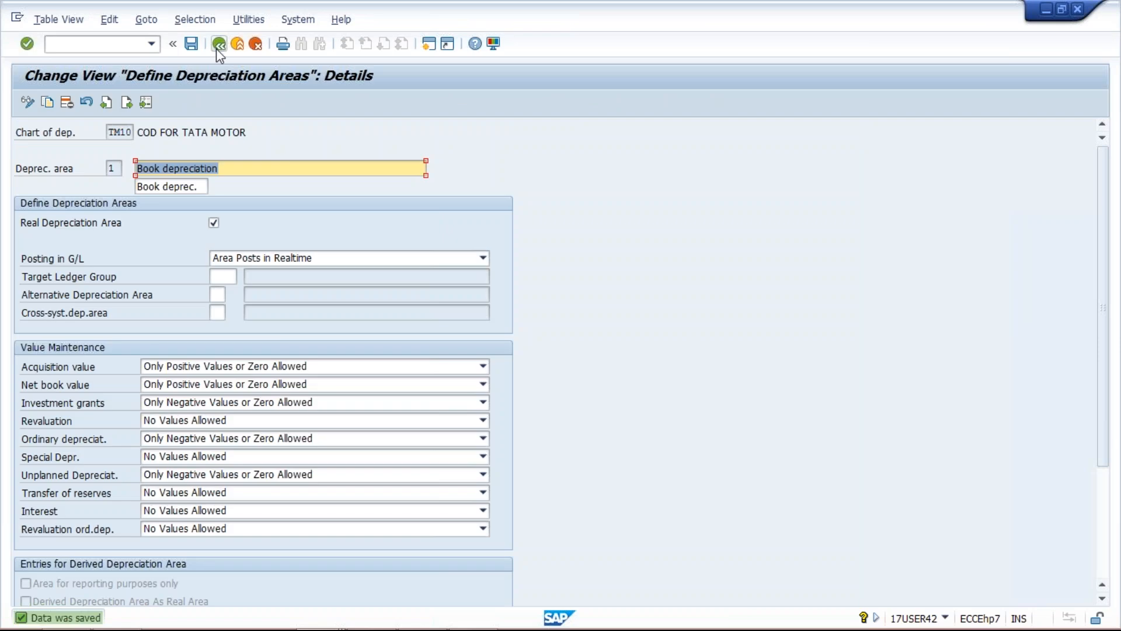
pyautogui.click(216, 49)
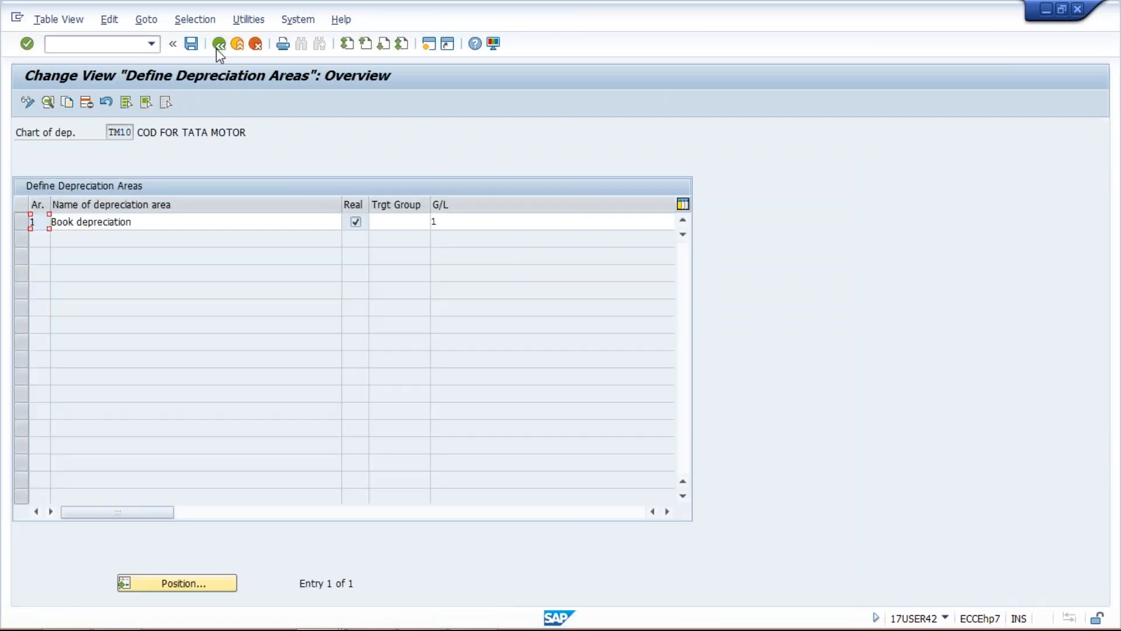
pyautogui.click(216, 47)
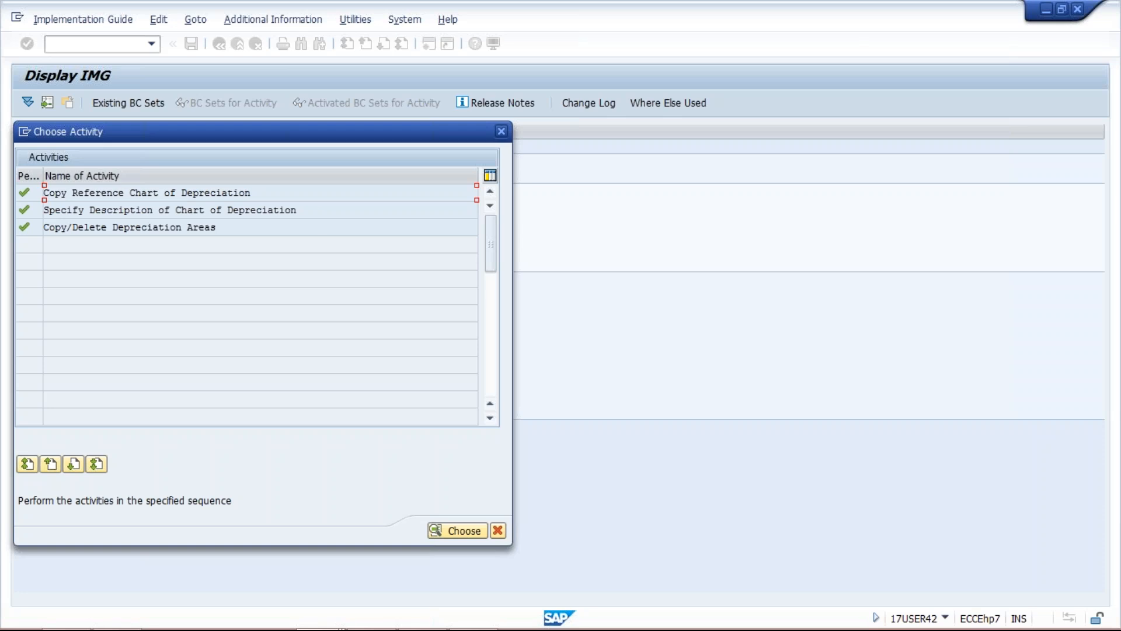
pyautogui.click(502, 132)
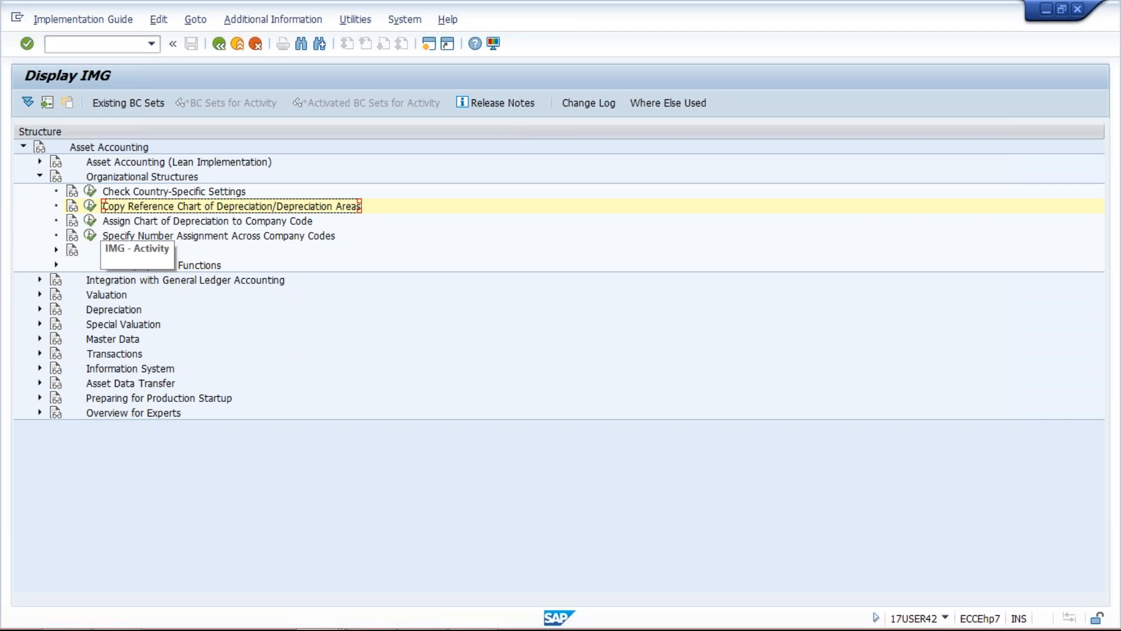
# Open Assign Chart of Depreciation to Company Code, locate company code TM10, assign it chart of depreciation TM10, and dismiss the information message
pyautogui.click(90, 221)
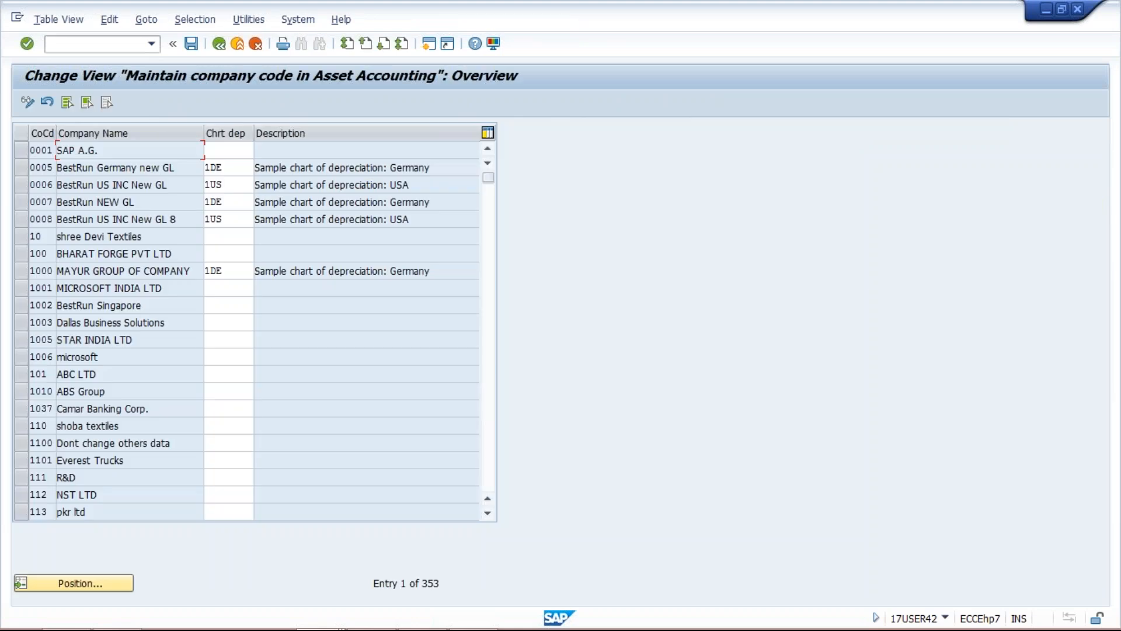
pyautogui.click(72, 585)
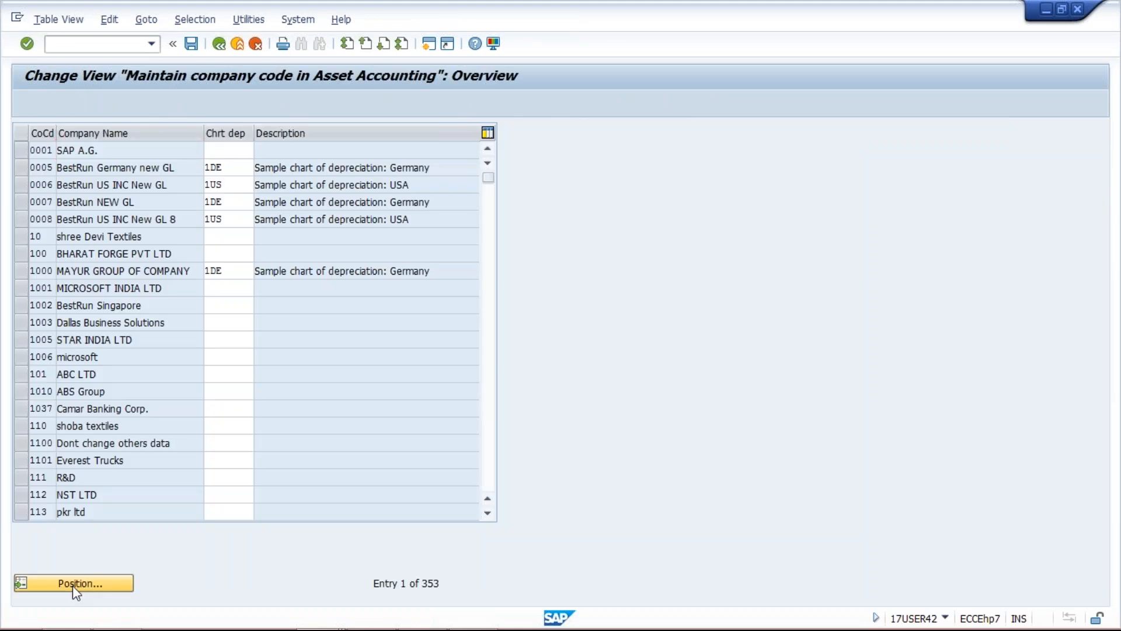
pyautogui.write('TM10')
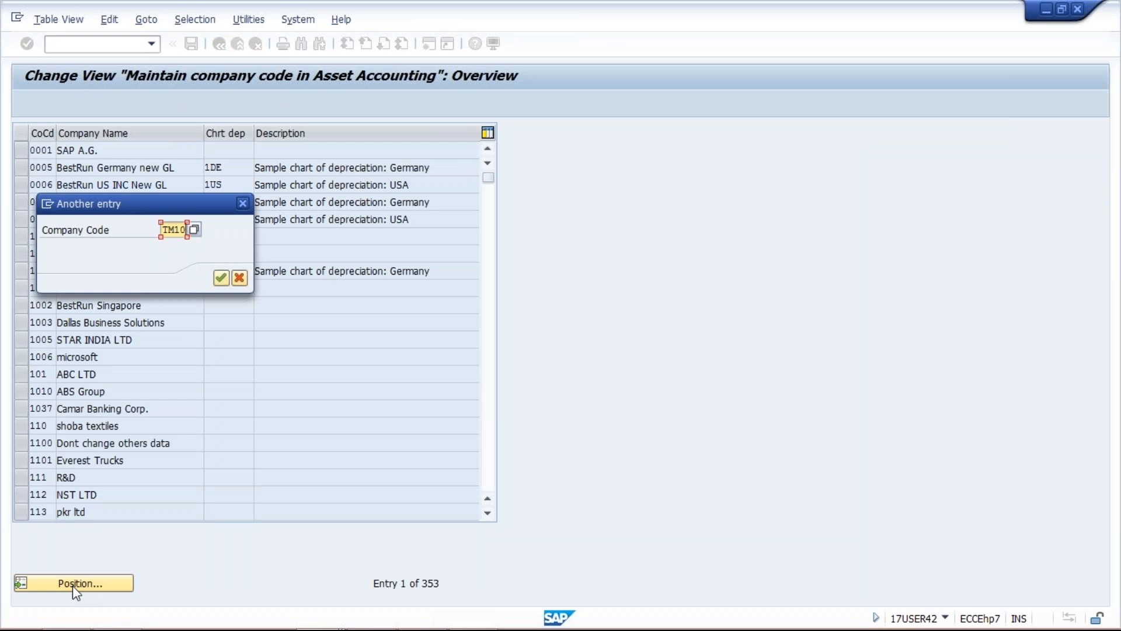
pyautogui.press('Return')
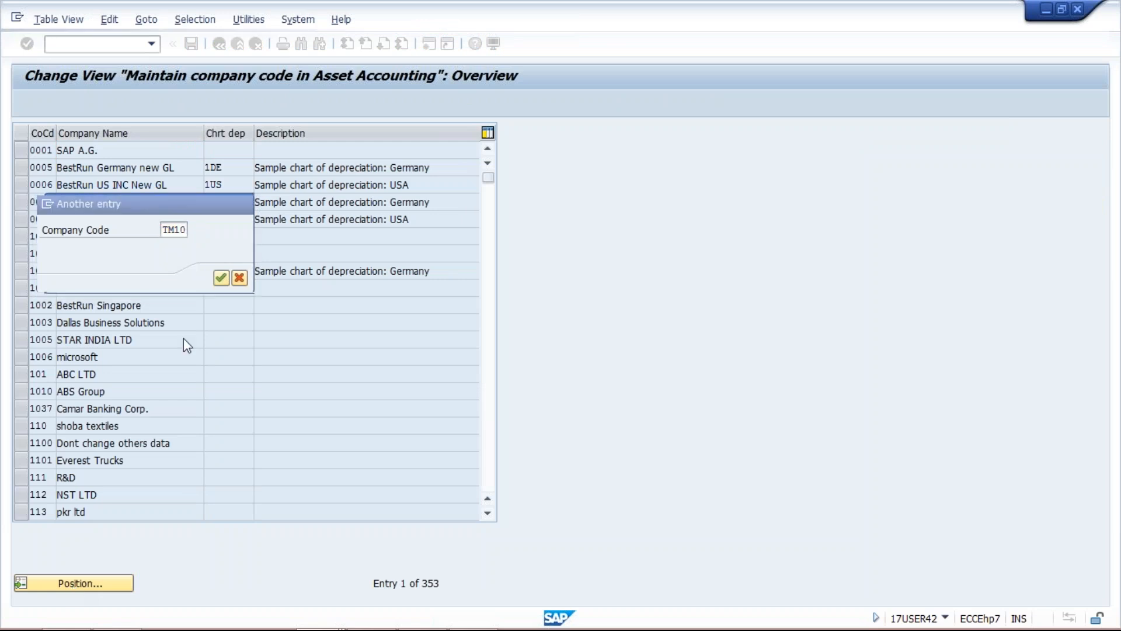
pyautogui.click(236, 149)
pyautogui.write('TM10')
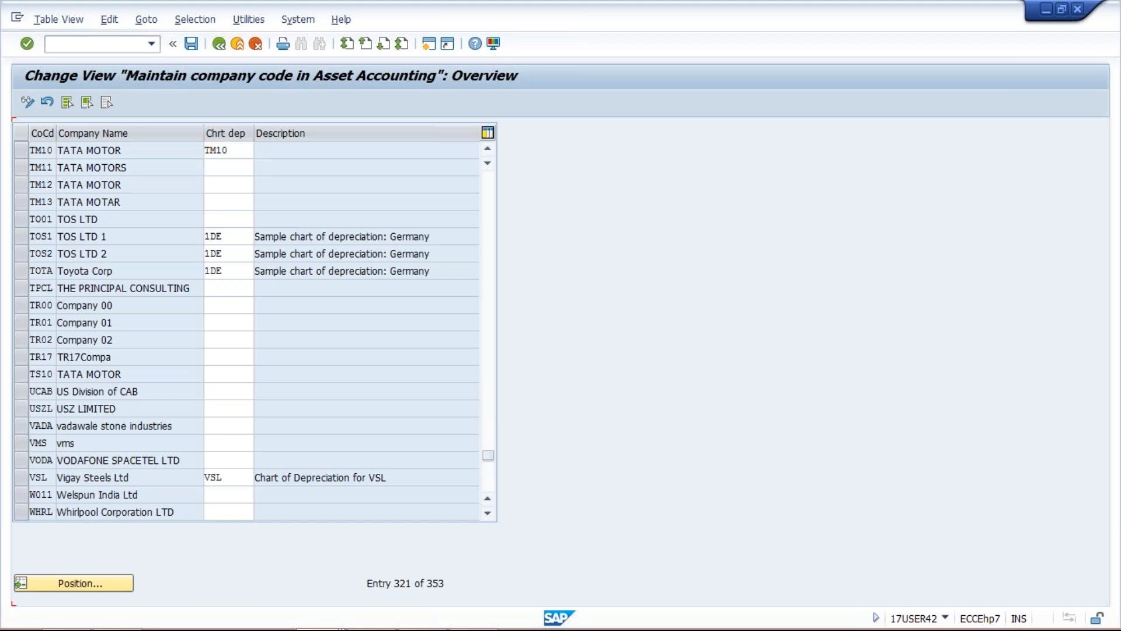
pyautogui.press('Return')
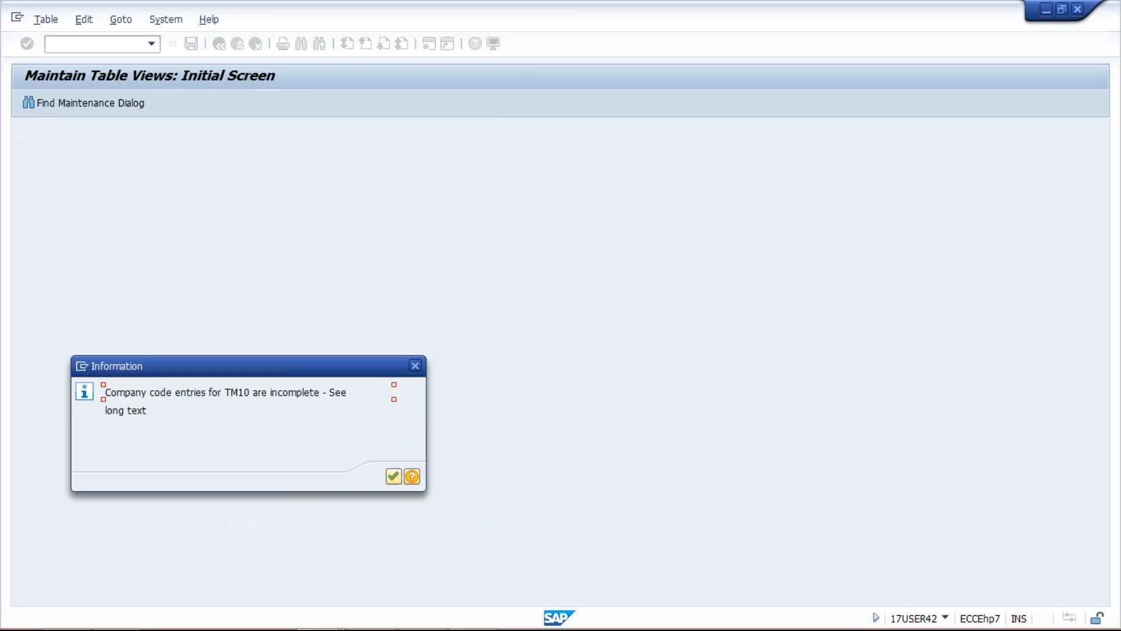
pyautogui.click(417, 368)
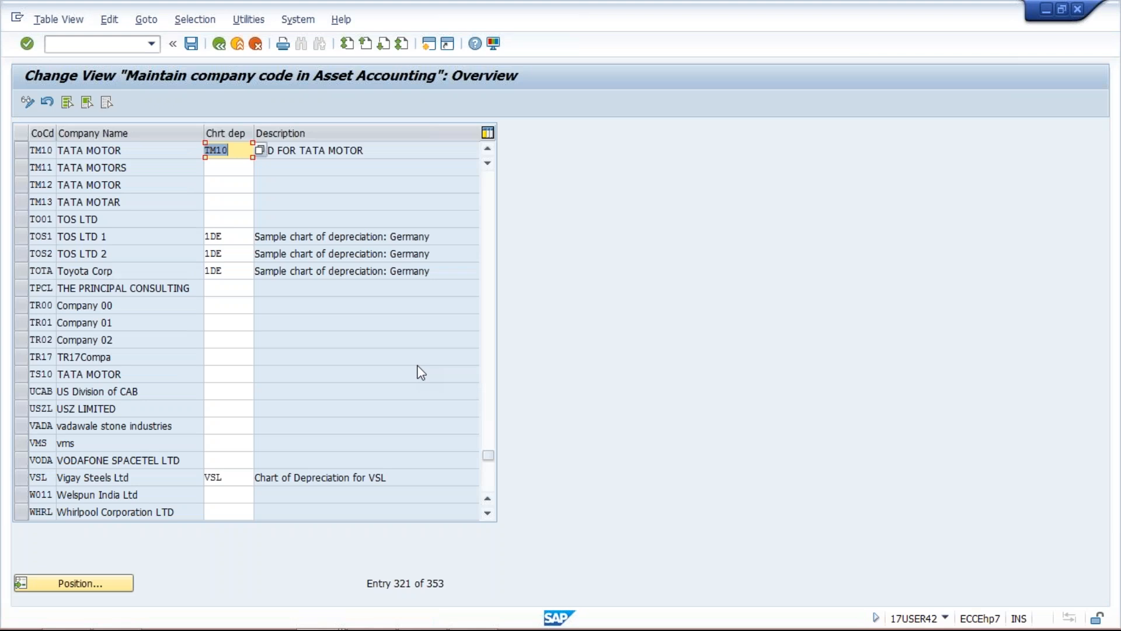
# Open a new SAP session and consult the Asset Management document's section on zero tax code creation, then return to SAP Easy Access
pyautogui.click(430, 47)
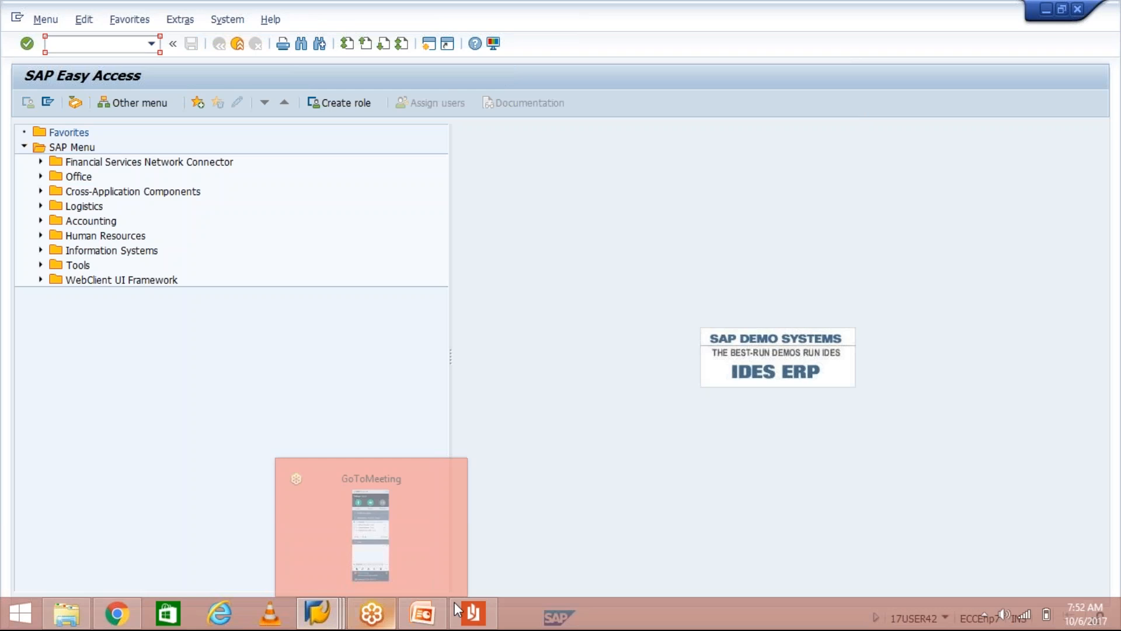
pyautogui.click(472, 612)
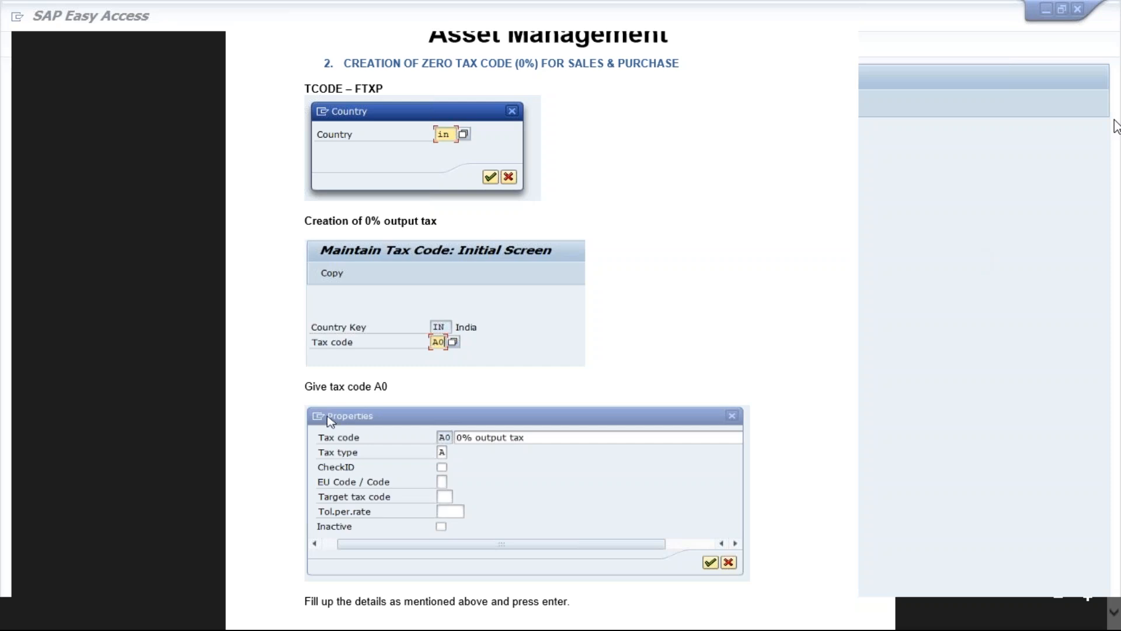
pyautogui.moveTo(1116, 123); pyautogui.dragTo(1113, 80)
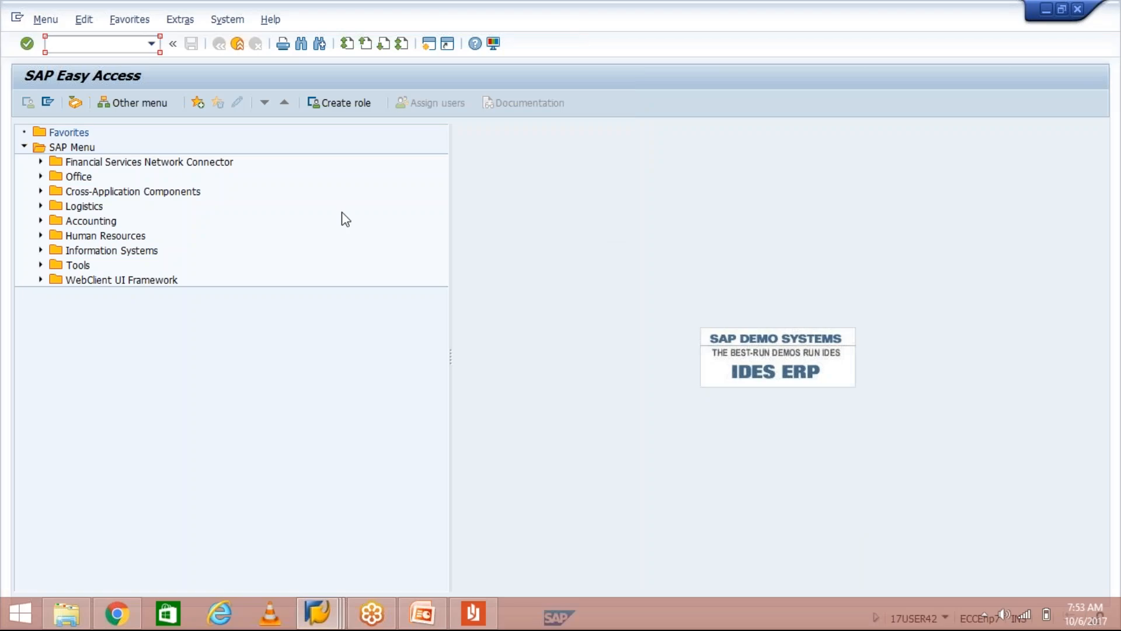
pyautogui.click(966, 539)
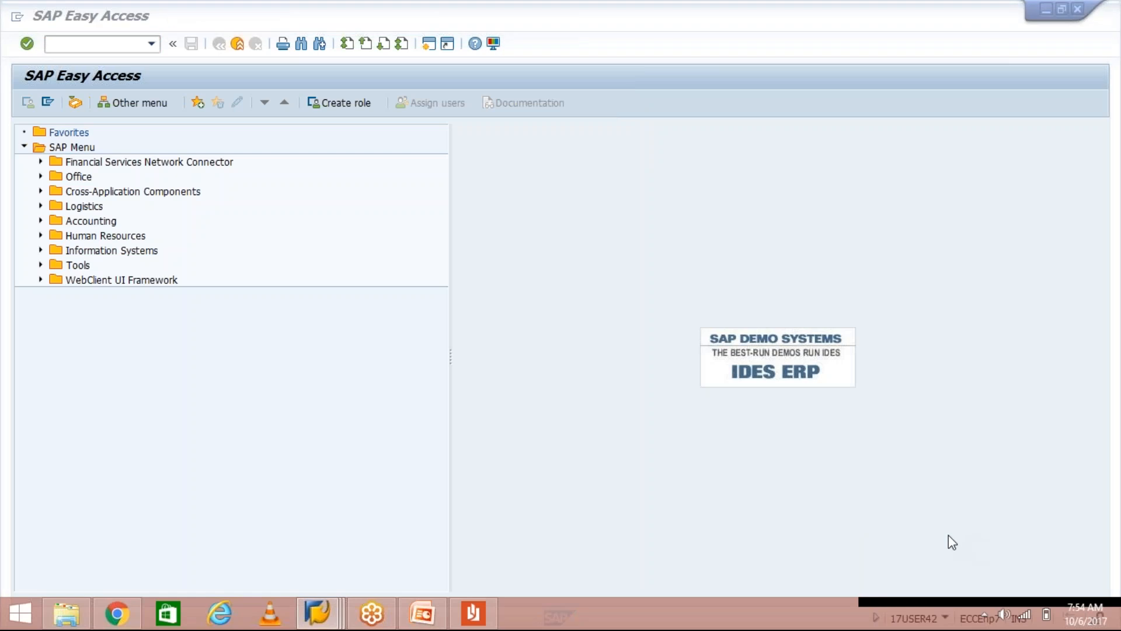
pyautogui.click(423, 380)
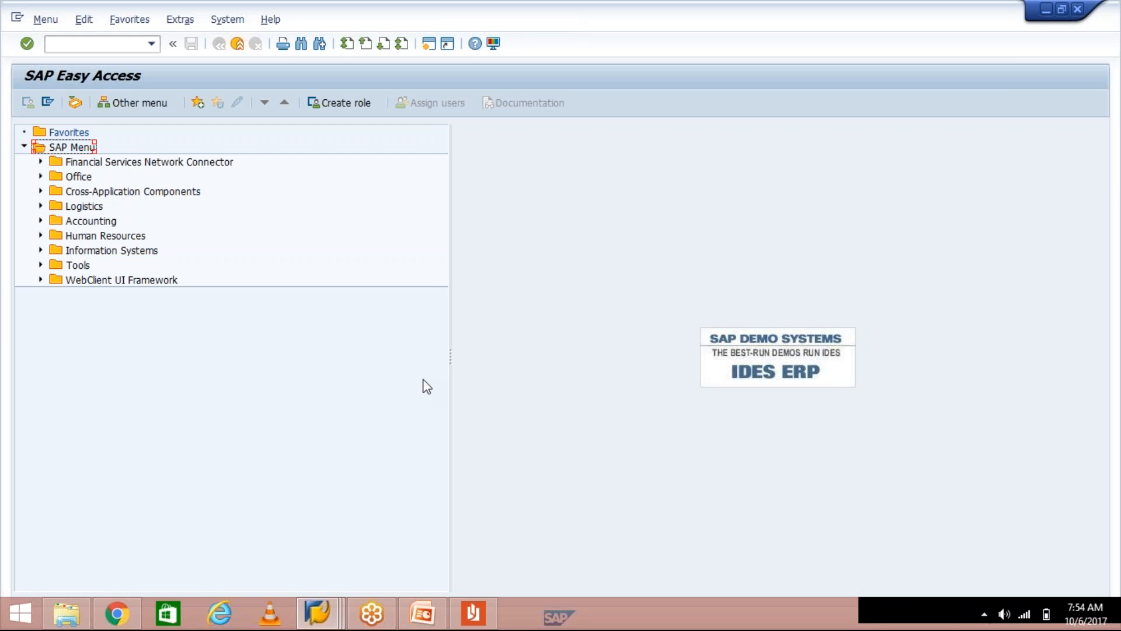
# Run transaction FS00, display expense account 4000 RENT ACT, and examine the tax category in its control data
pyautogui.click(111, 44)
pyautogui.write('FS00')
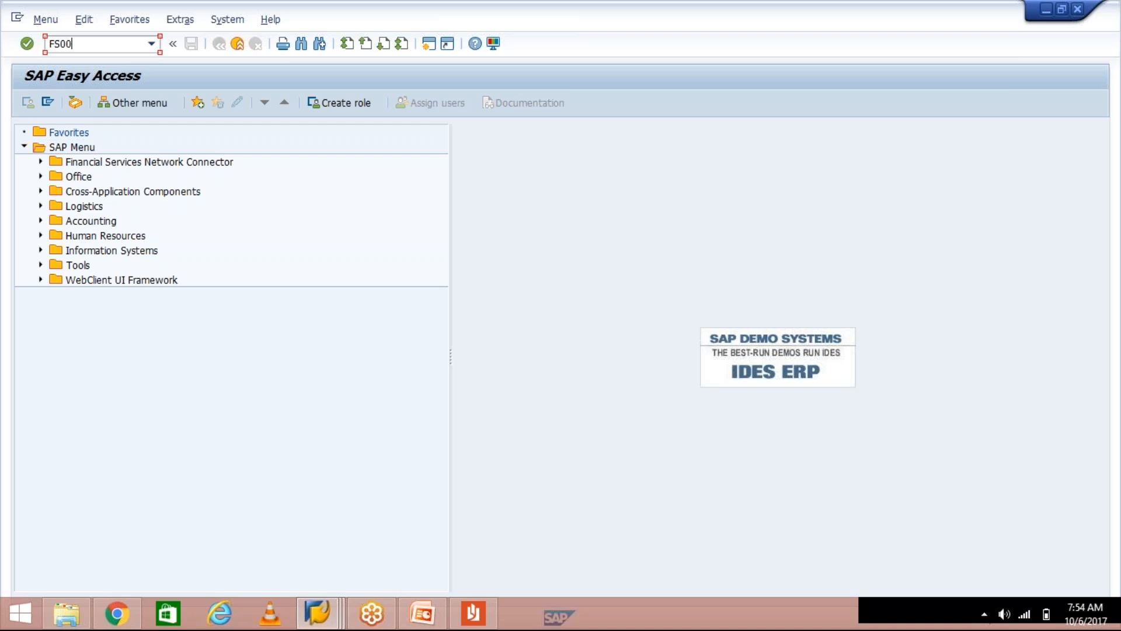
pyautogui.press('Return')
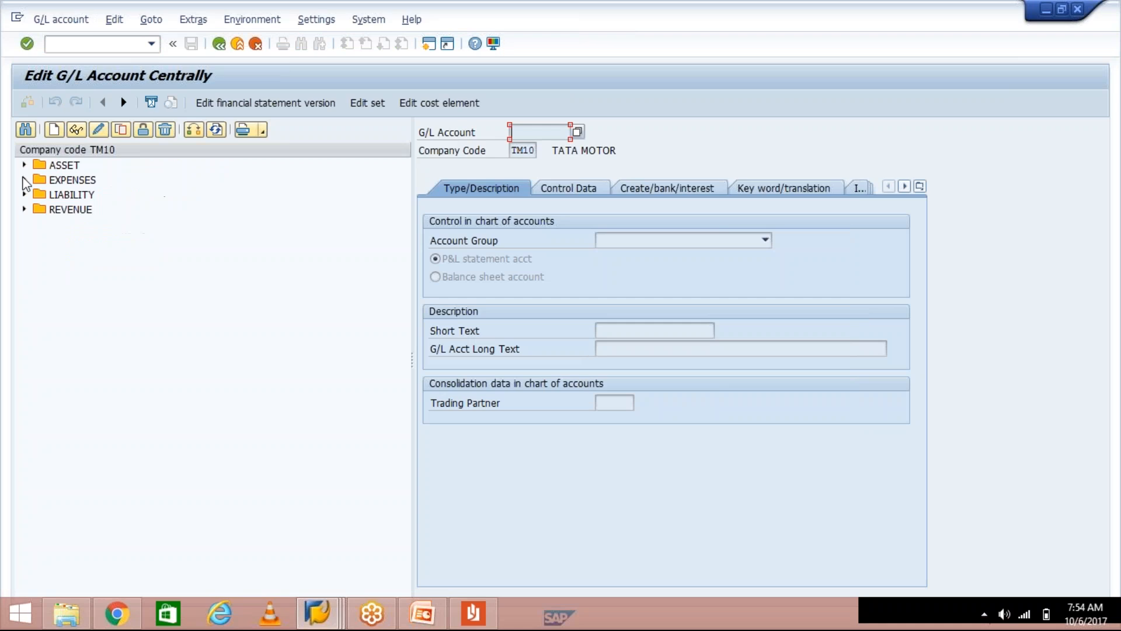
pyautogui.click(24, 180)
pyautogui.click(136, 200)
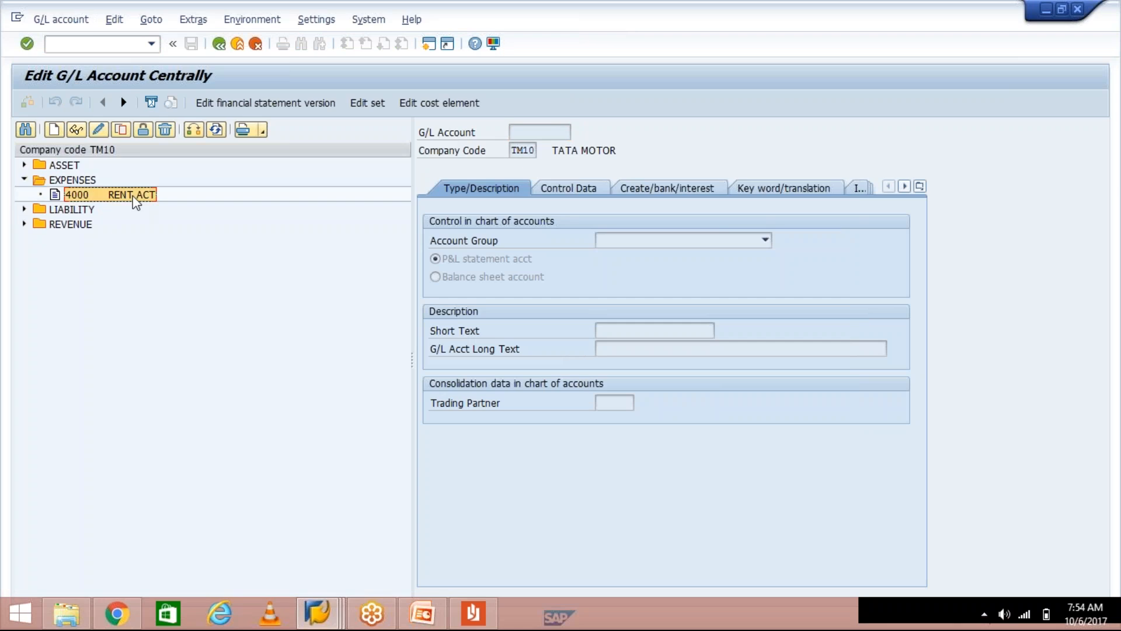
pyautogui.doubleClick(133, 197)
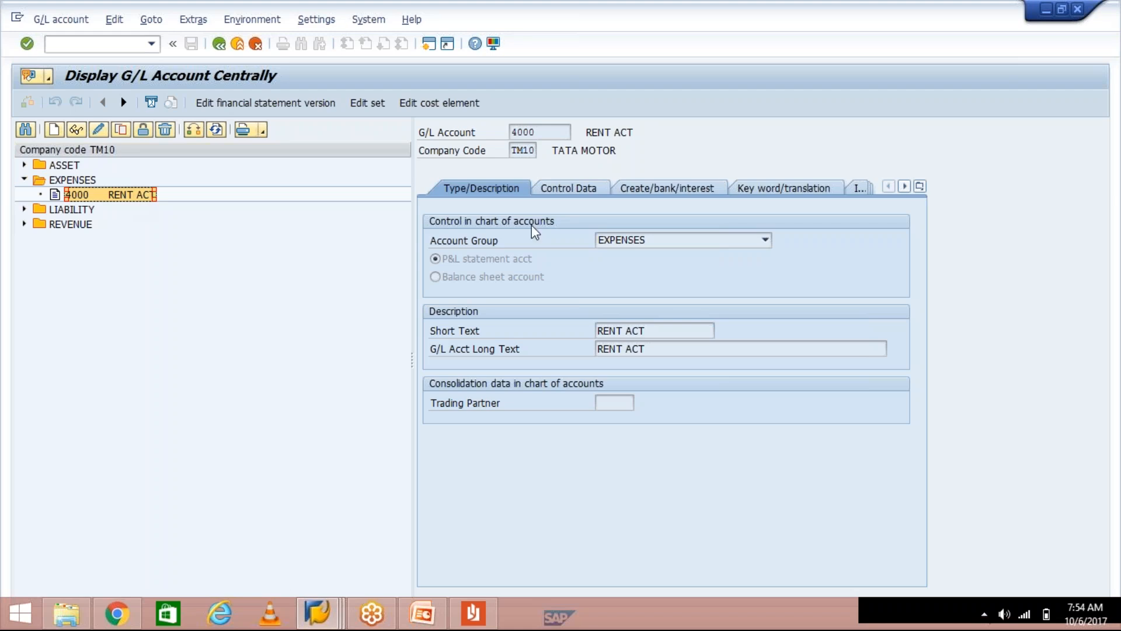
pyautogui.click(580, 193)
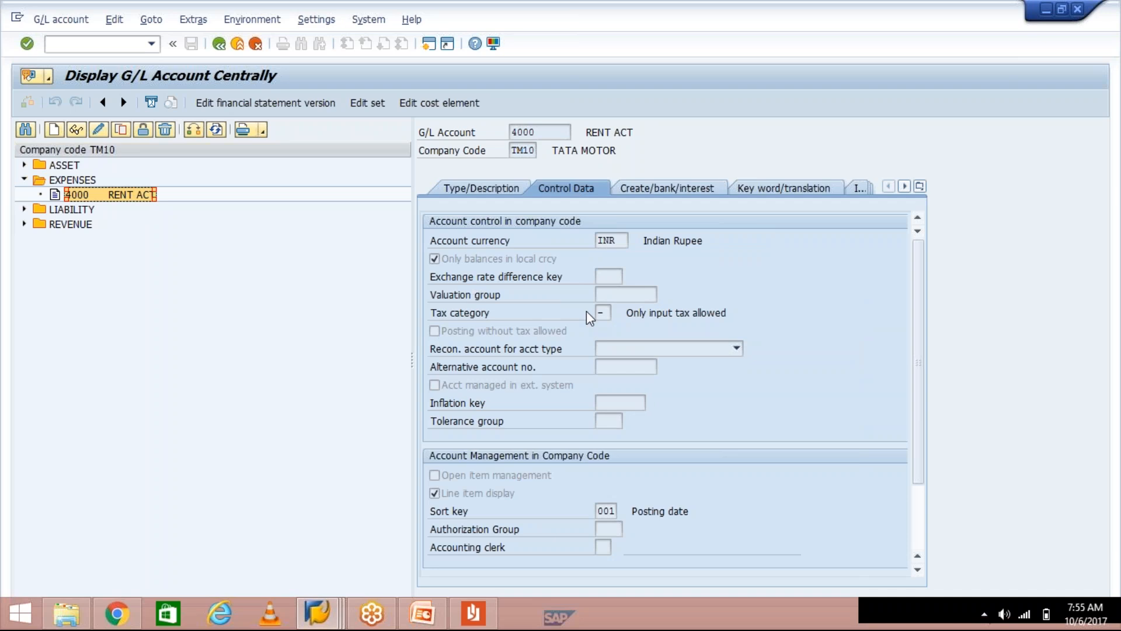
pyautogui.click(602, 313)
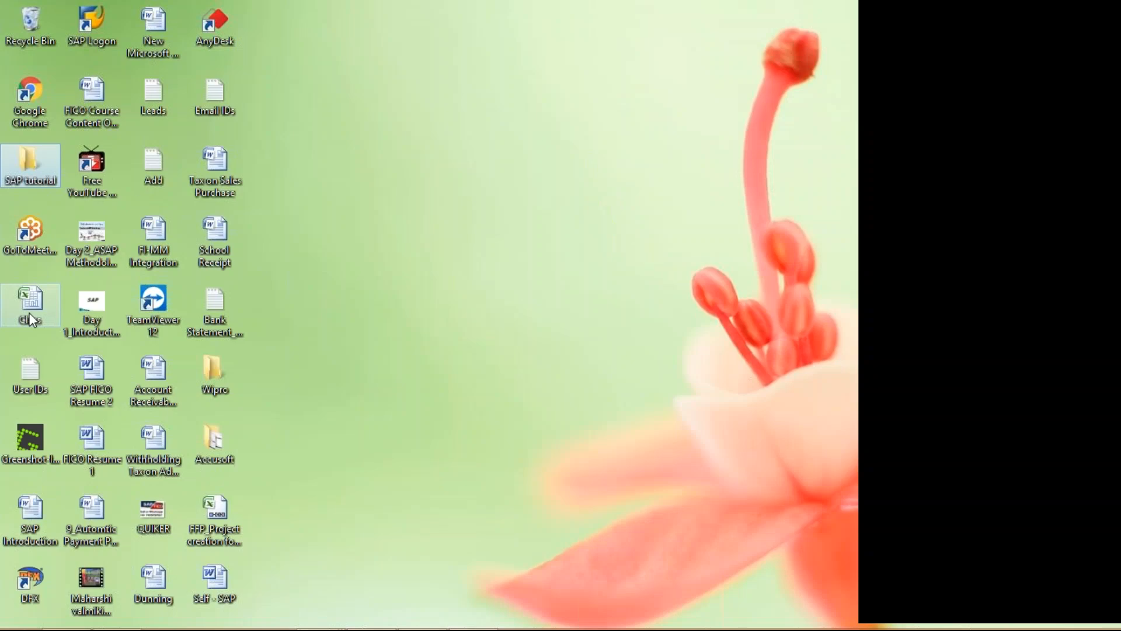
# Switch to Excel by opening the Class workbook from the desktop, enter PURCHASE G/L in cell E4, and fit column E to its text
pyautogui.click(30, 318)
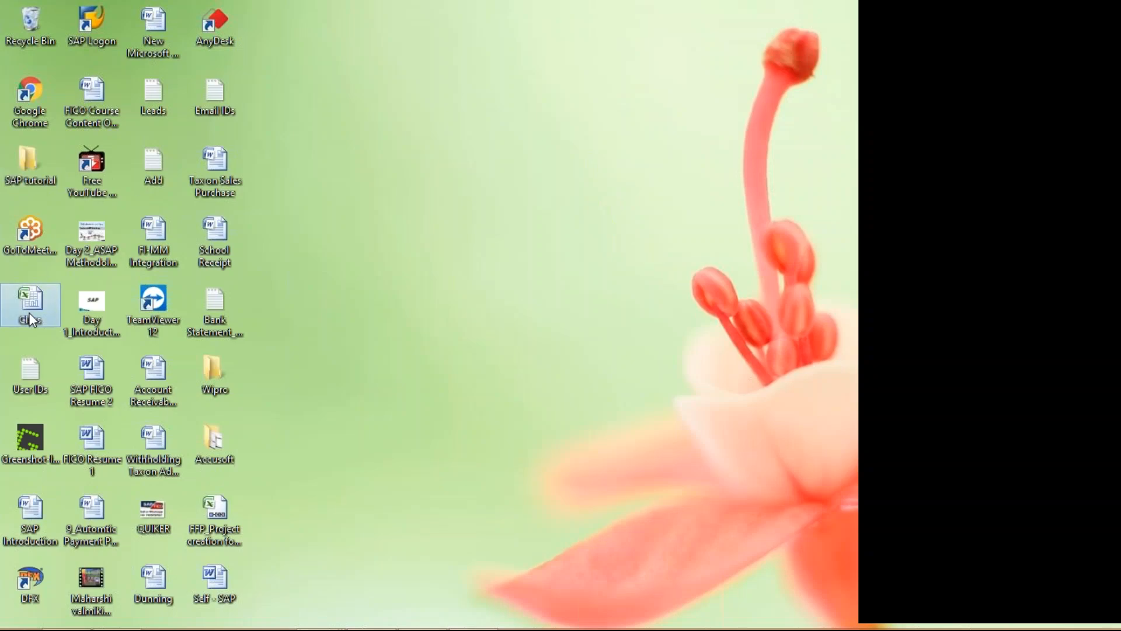
pyautogui.press('F2')
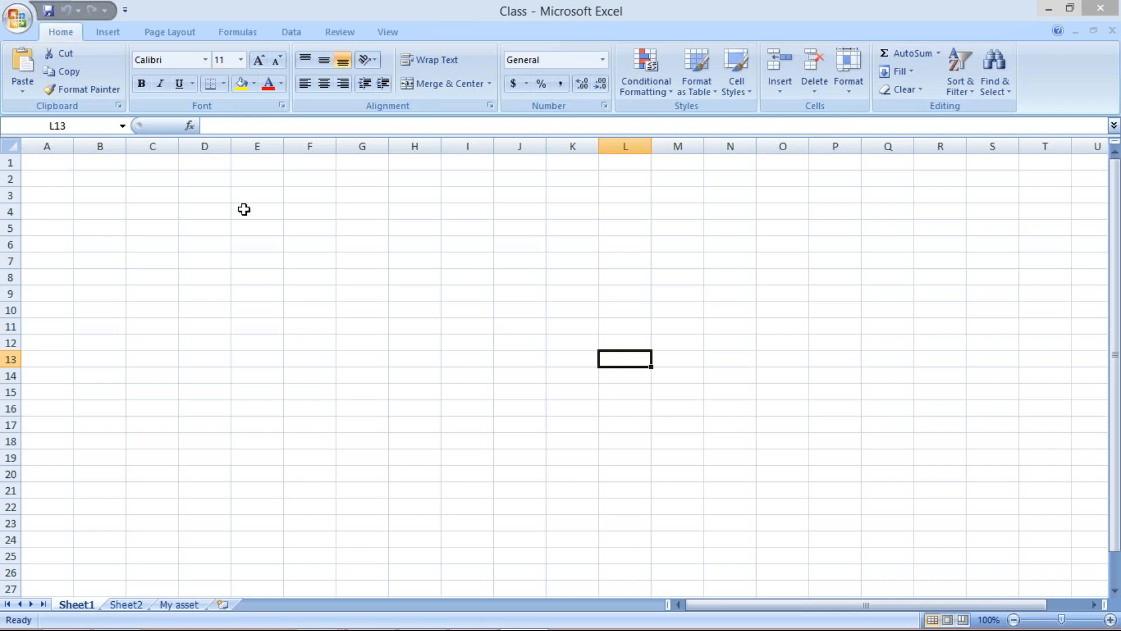
pyautogui.click(244, 209)
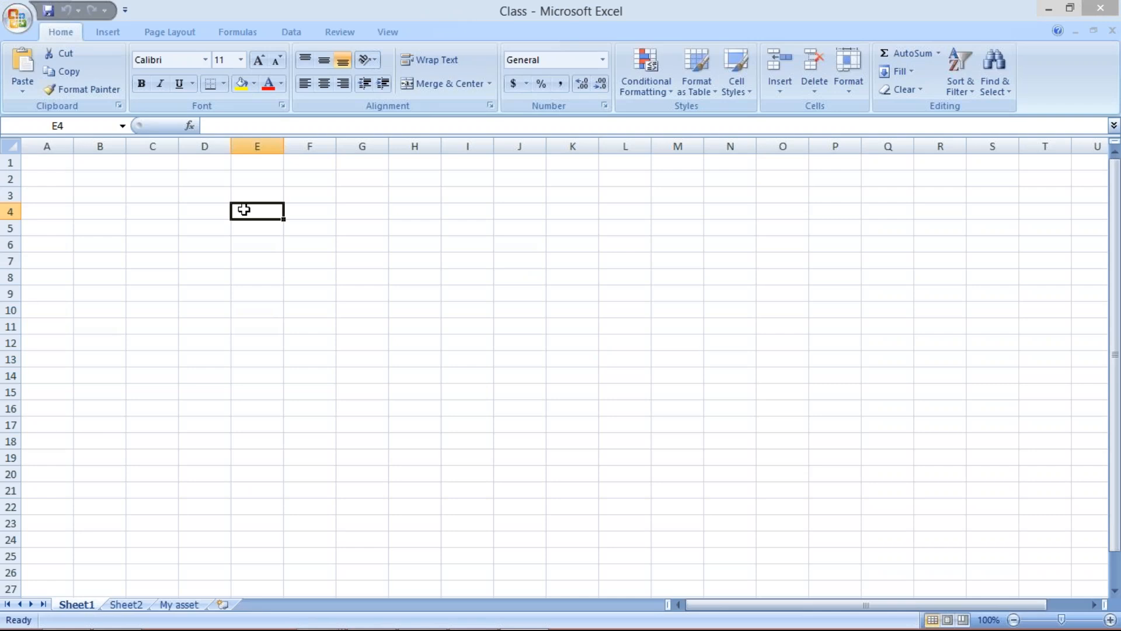
pyautogui.write('PU')
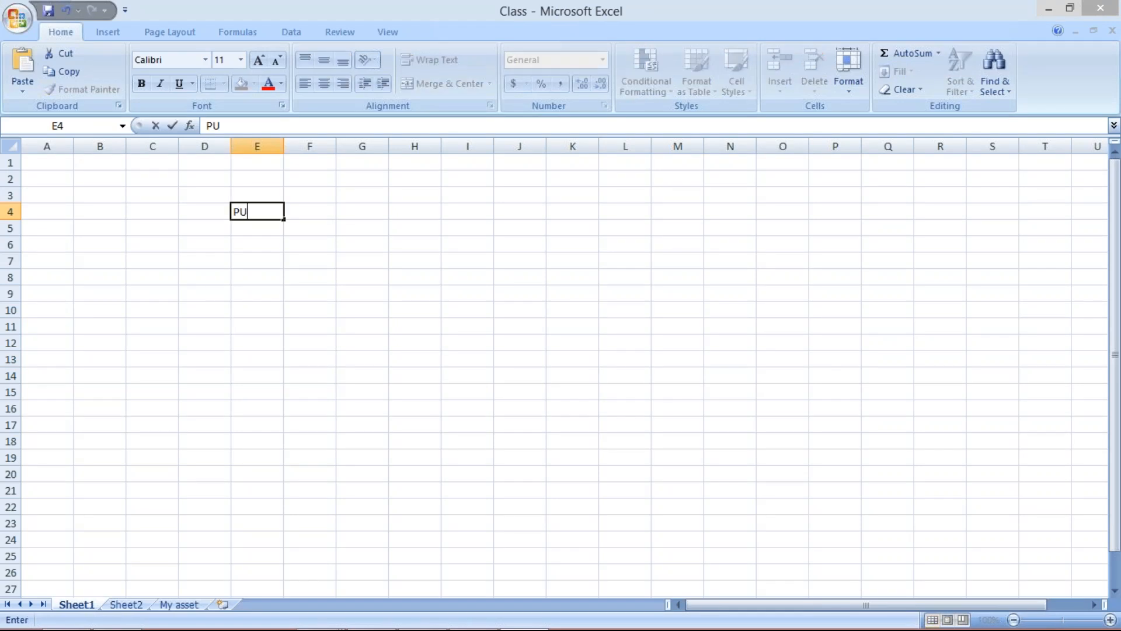
pyautogui.write('RCHASE G/L')
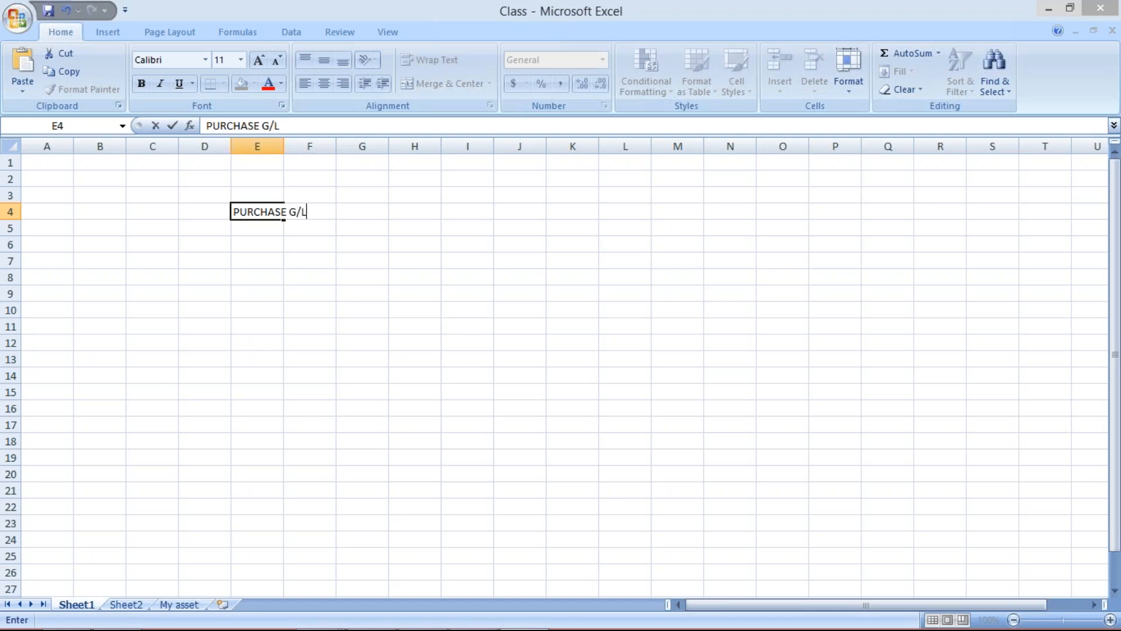
pyautogui.press('Return')
pyautogui.doubleClick(282, 142)
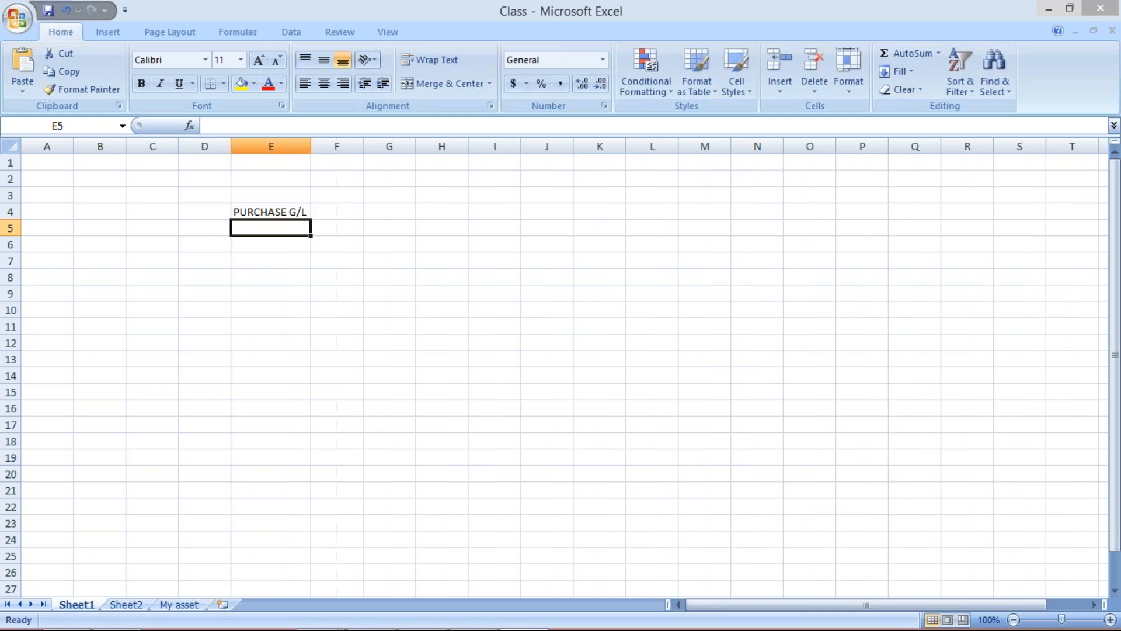
# Enter INPUT TAX ALL. in cell F4 and fit column F to its text
pyautogui.click(337, 212)
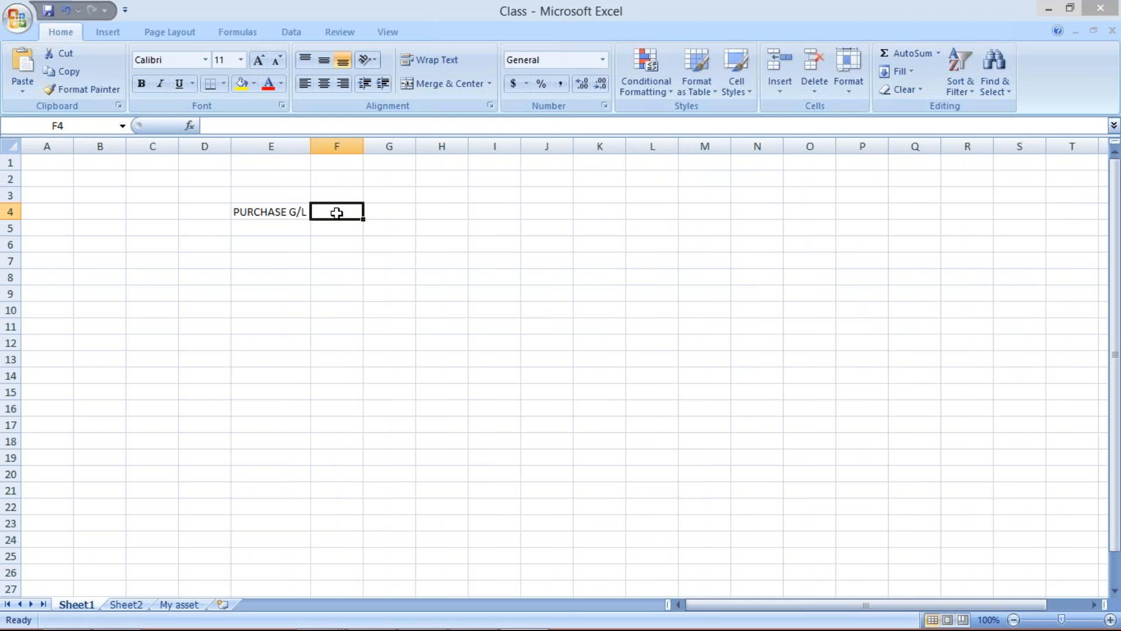
pyautogui.write('I')
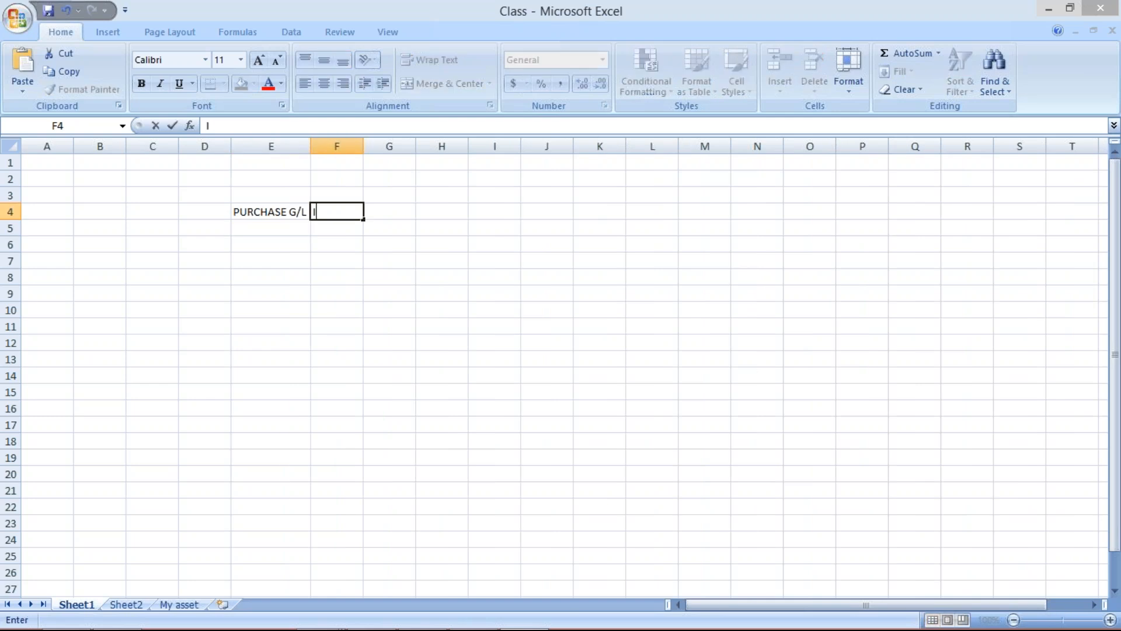
pyautogui.write('NPUT TAX')
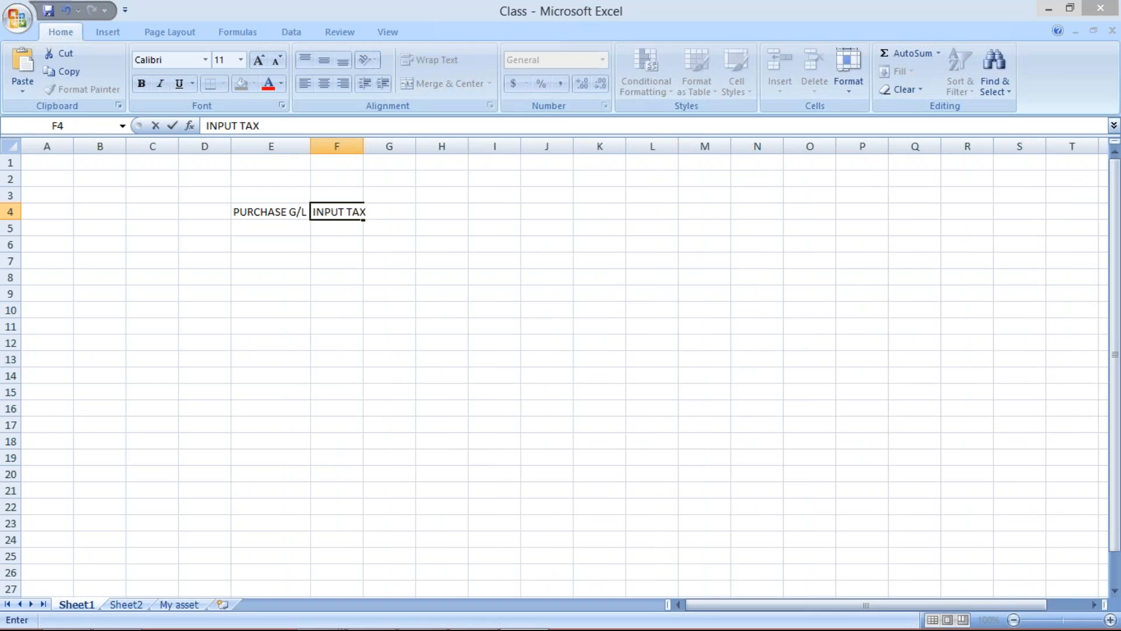
pyautogui.write(' ALL')
pyautogui.click(362, 141)
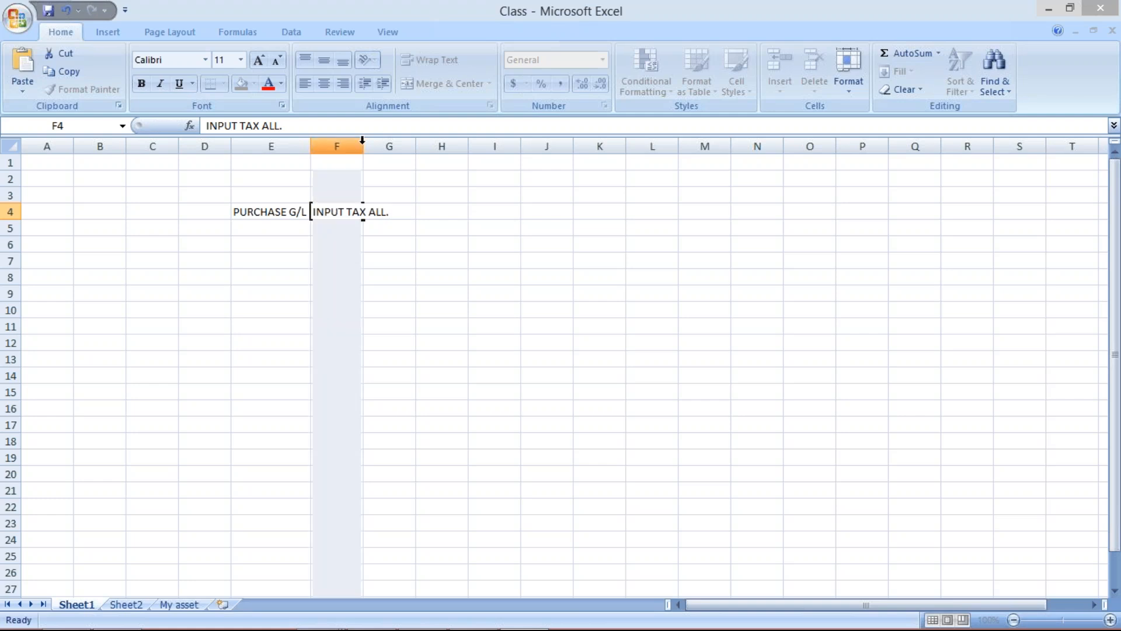
pyautogui.doubleClick(364, 143)
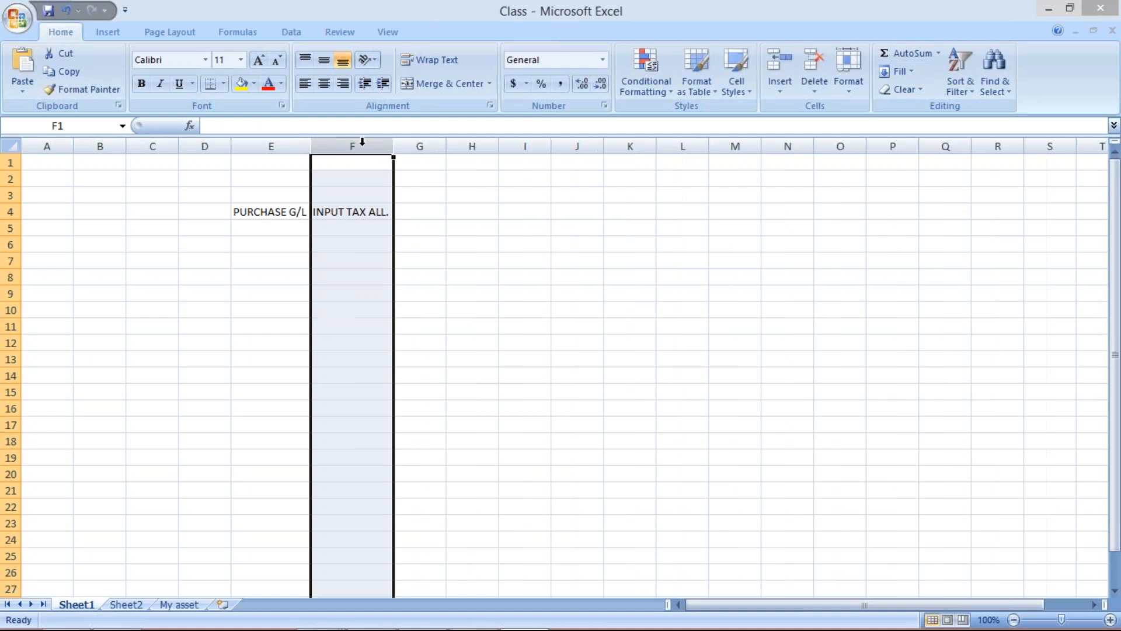
pyautogui.click(254, 212)
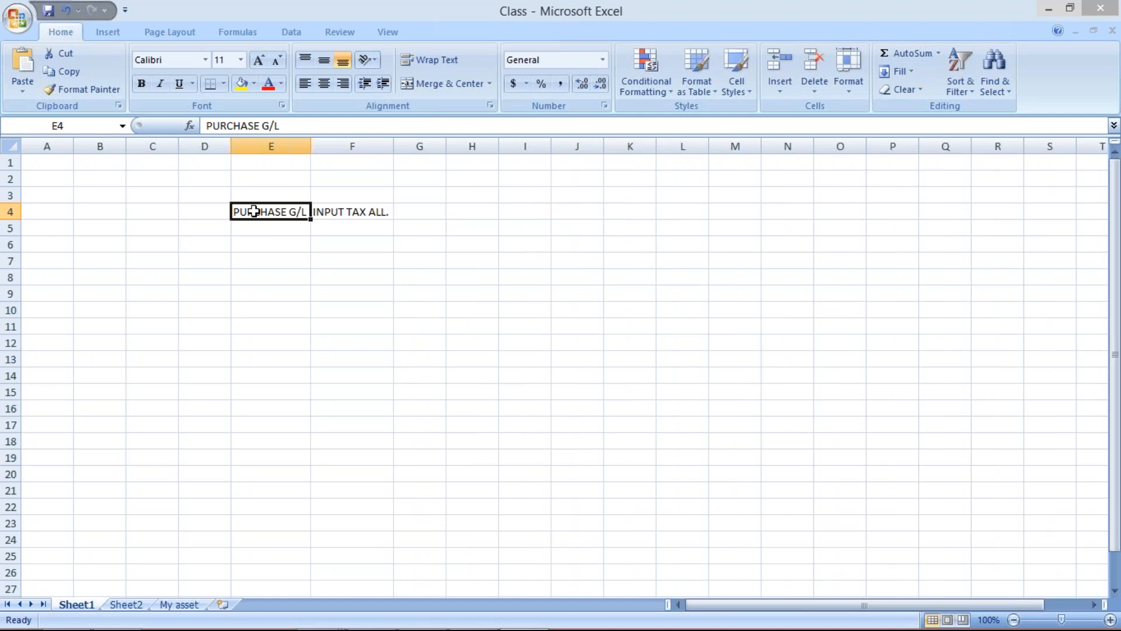
# Enter the tax rates 12%, 5% and 2% in cells G4 to G6
pyautogui.click(423, 209)
pyautogui.write('12')
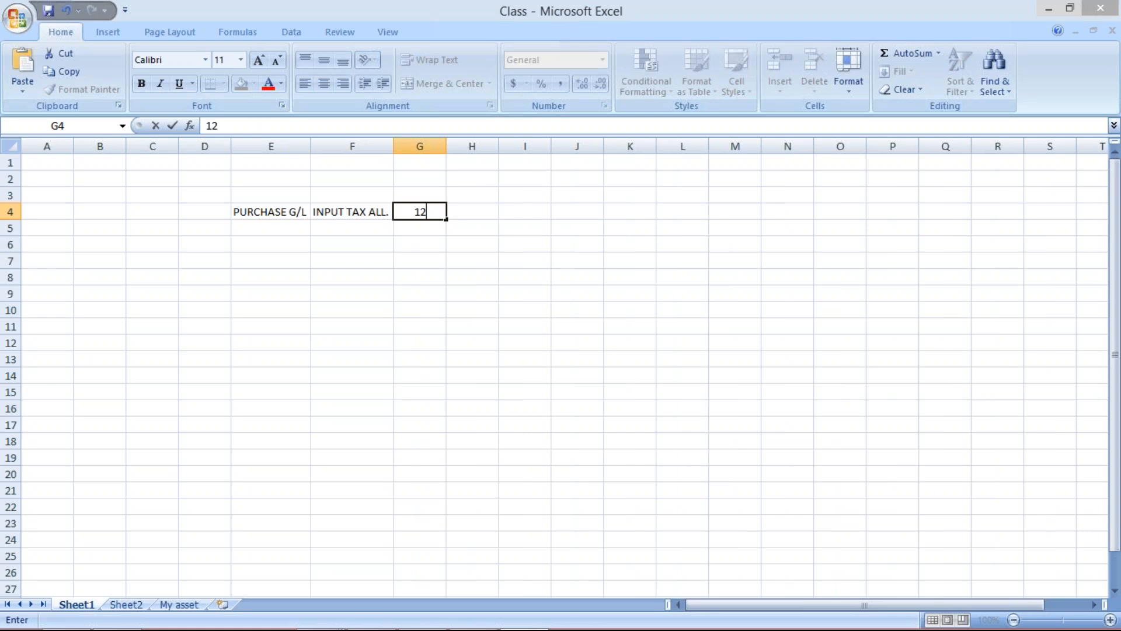
pyautogui.press('Return')
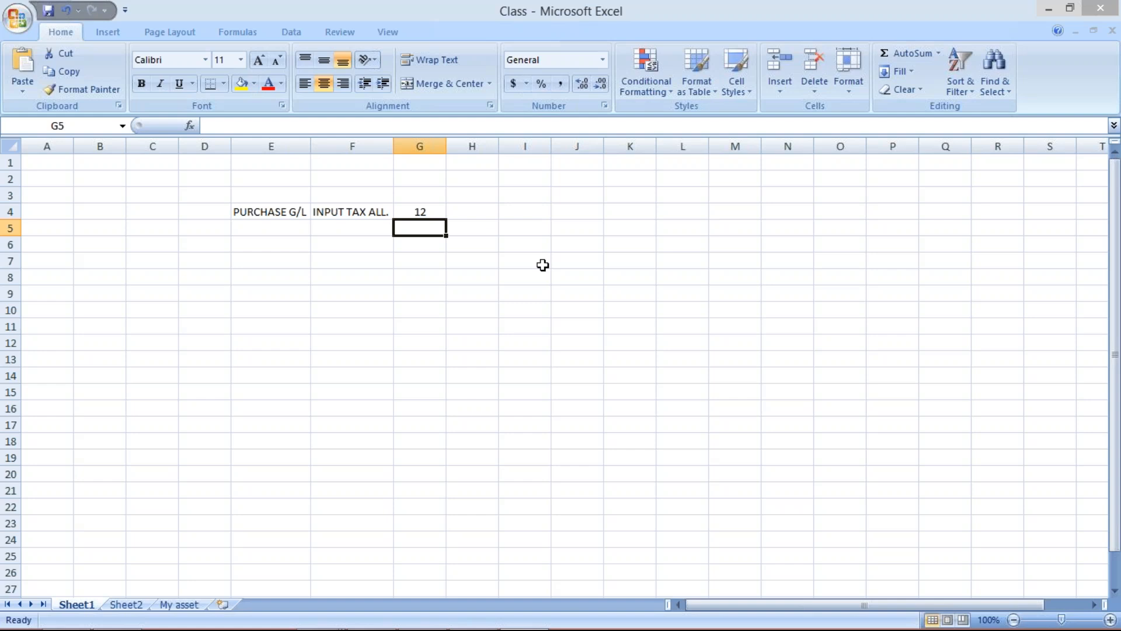
pyautogui.click(423, 213)
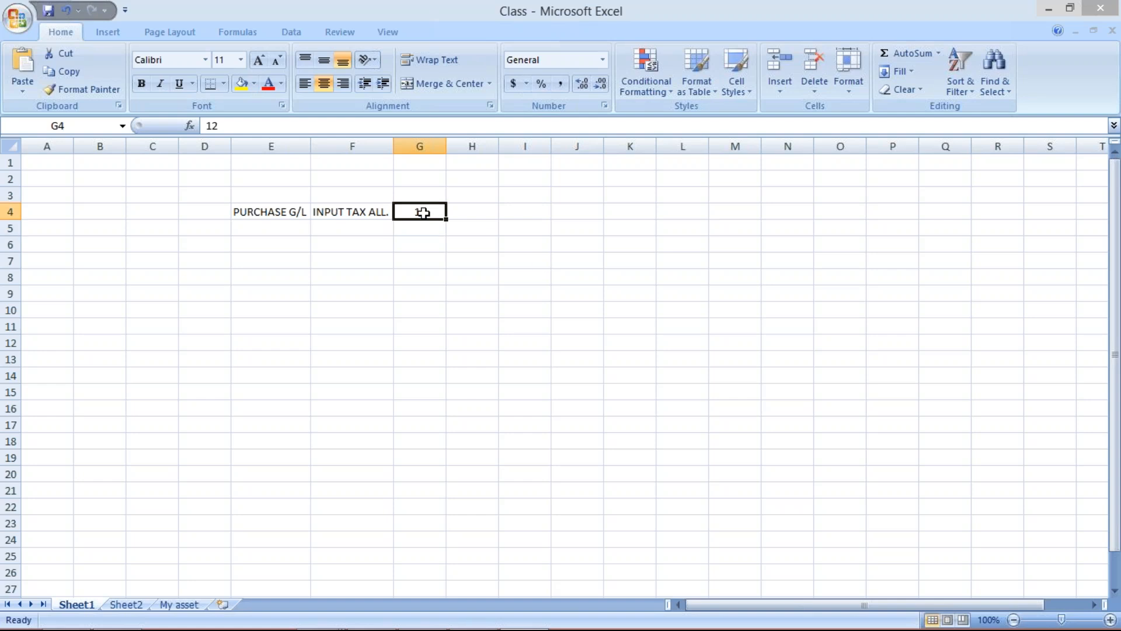
pyautogui.write('12%')
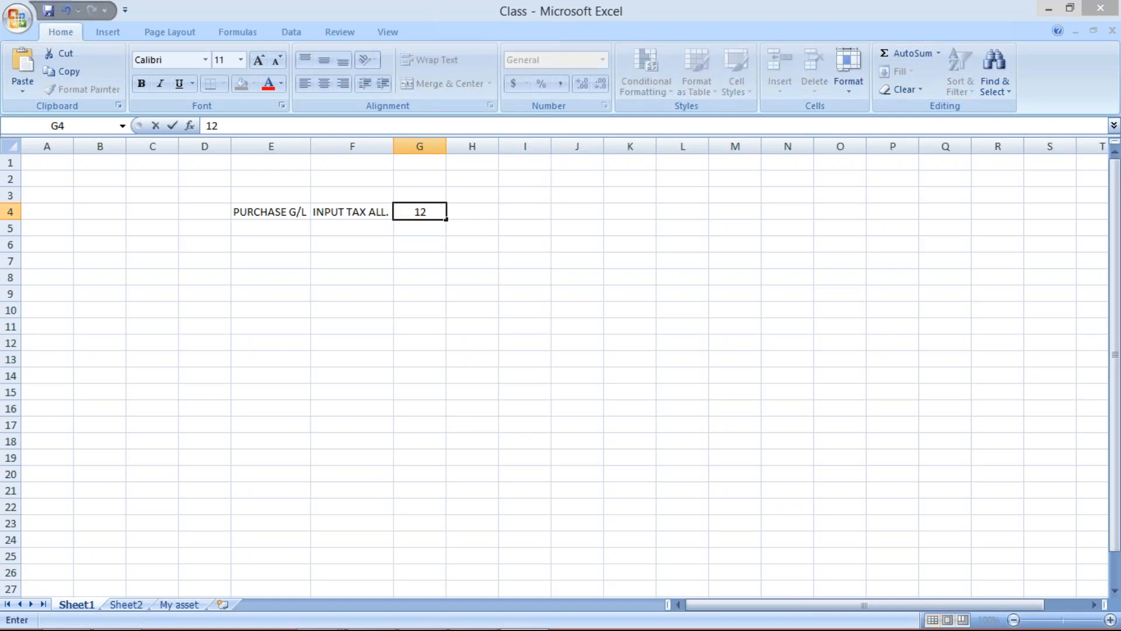
pyautogui.press('Return')
pyautogui.write('5%')
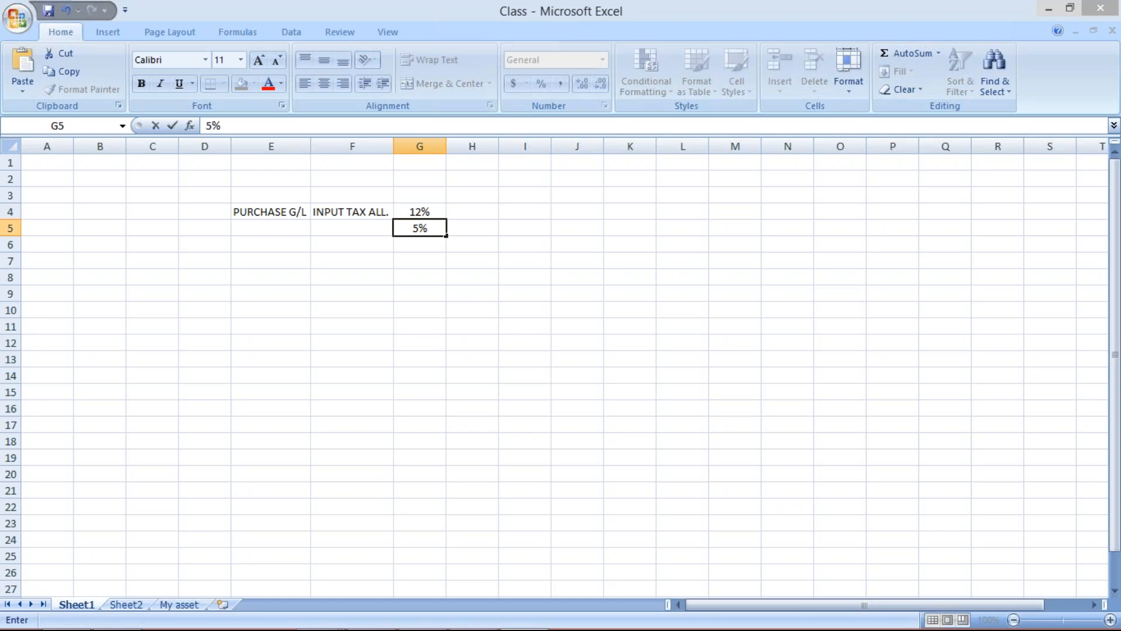
pyautogui.press('Return')
pyautogui.write('2')
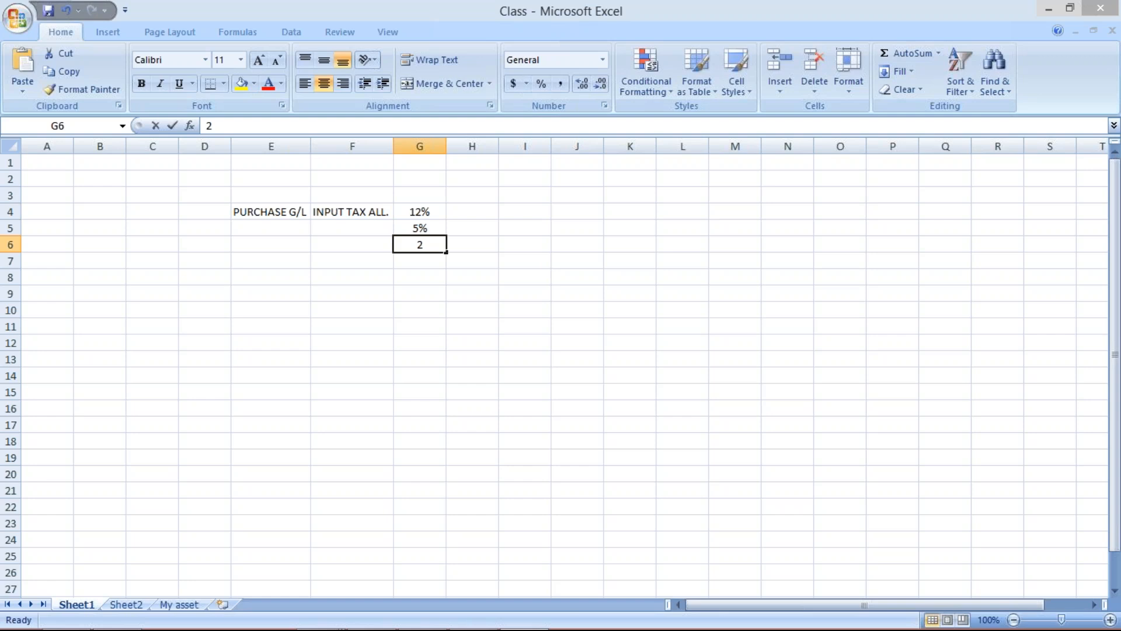
pyautogui.write('%')
pyautogui.press('Return')
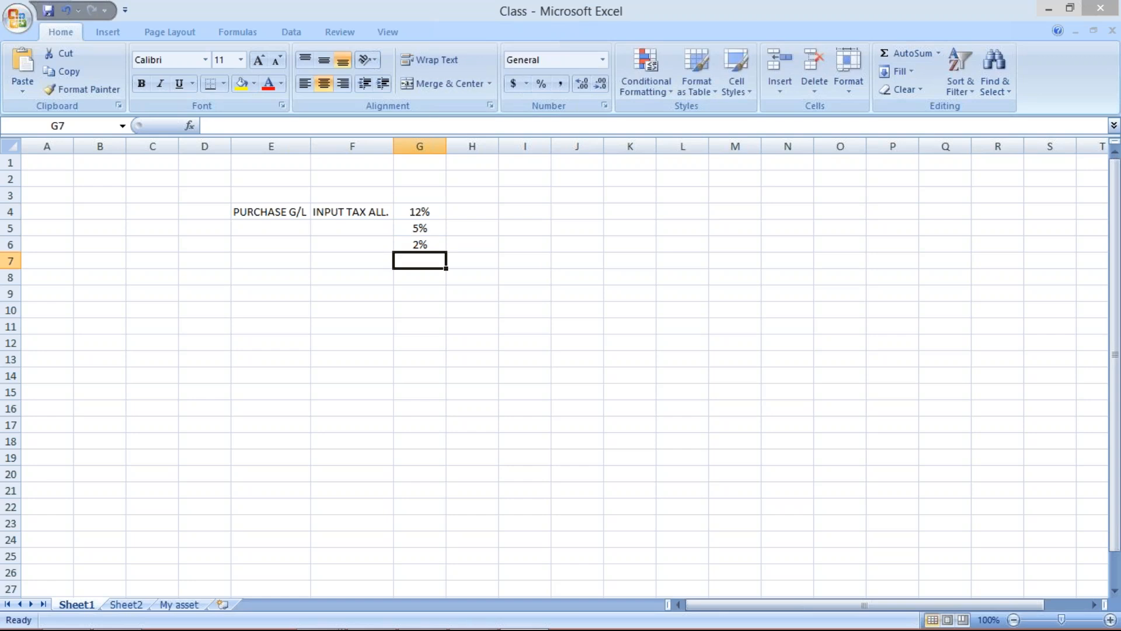
# Enter the tax codes T1, T2 and T3 in cells H4 to H6, beside their rates
pyautogui.click(408, 214)
pyautogui.click(411, 242)
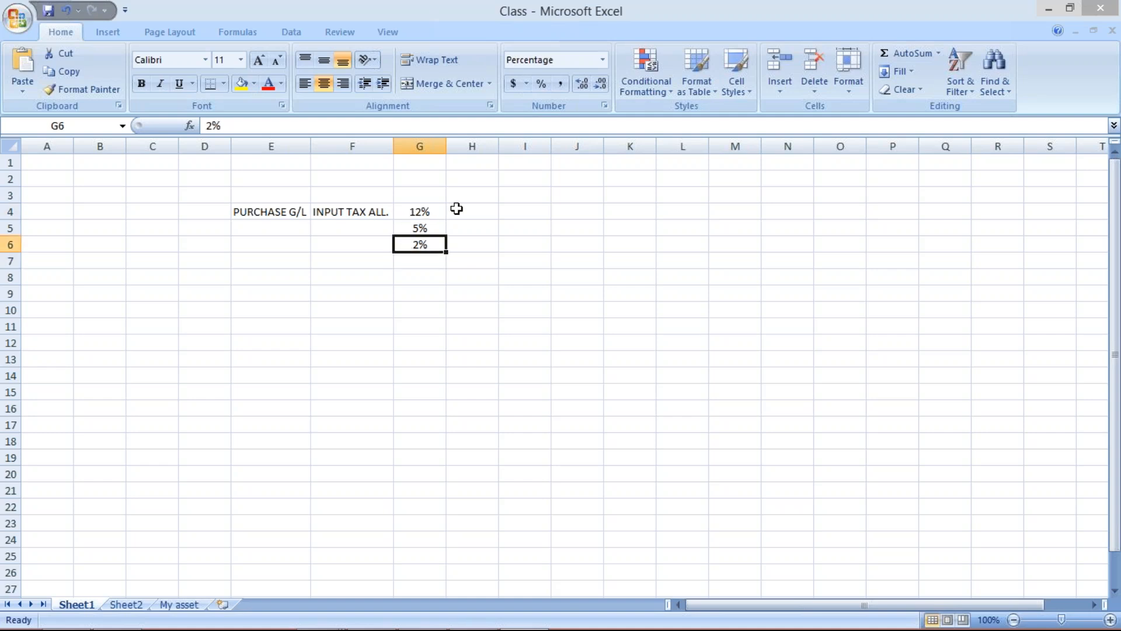
pyautogui.click(457, 209)
pyautogui.write('T1')
pyautogui.press('Return')
pyautogui.write('T2')
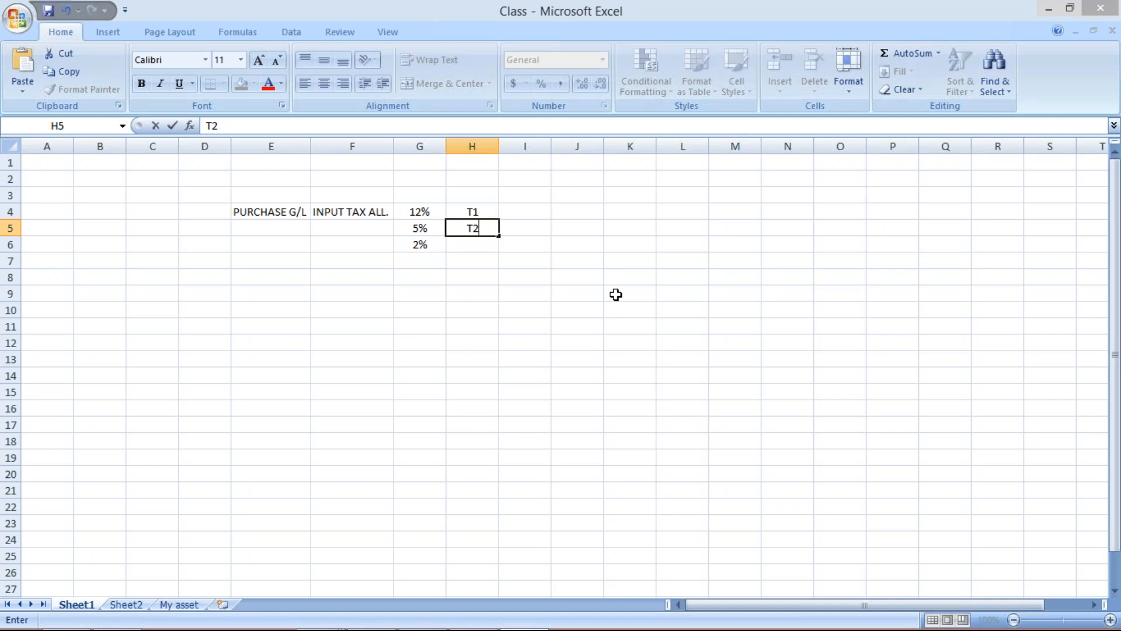
pyautogui.press('Return')
pyautogui.write('T3')
pyautogui.press('Return')
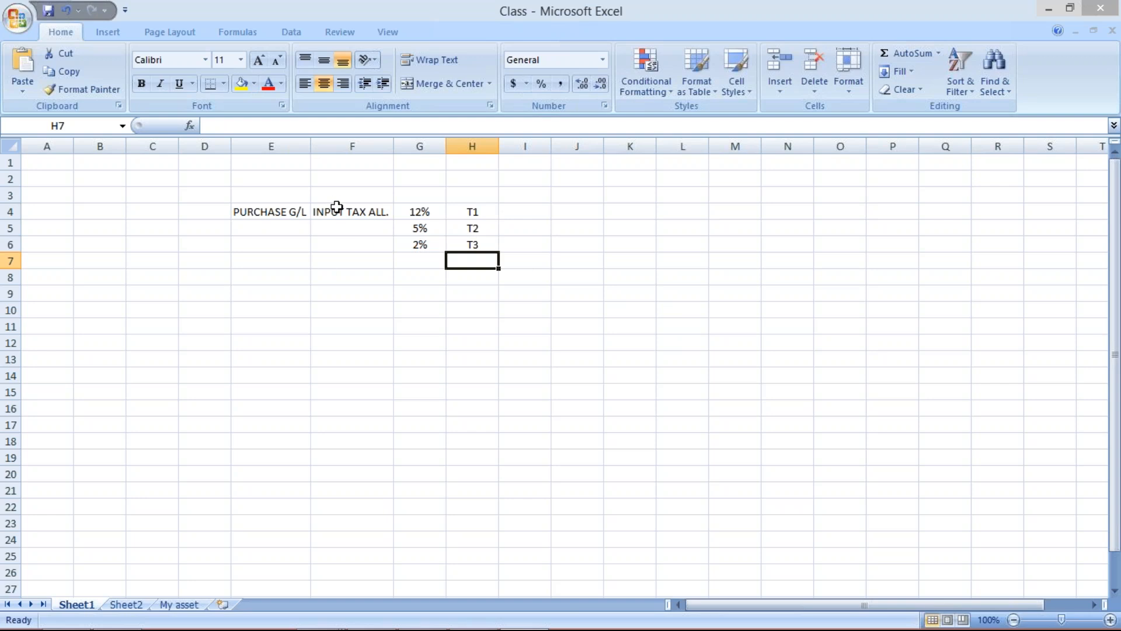
# Check the tax category of account 4000 RENT ACT in SAP, then return to the tax codes in the Class workbook
pyautogui.click(336, 206)
pyautogui.click(283, 216)
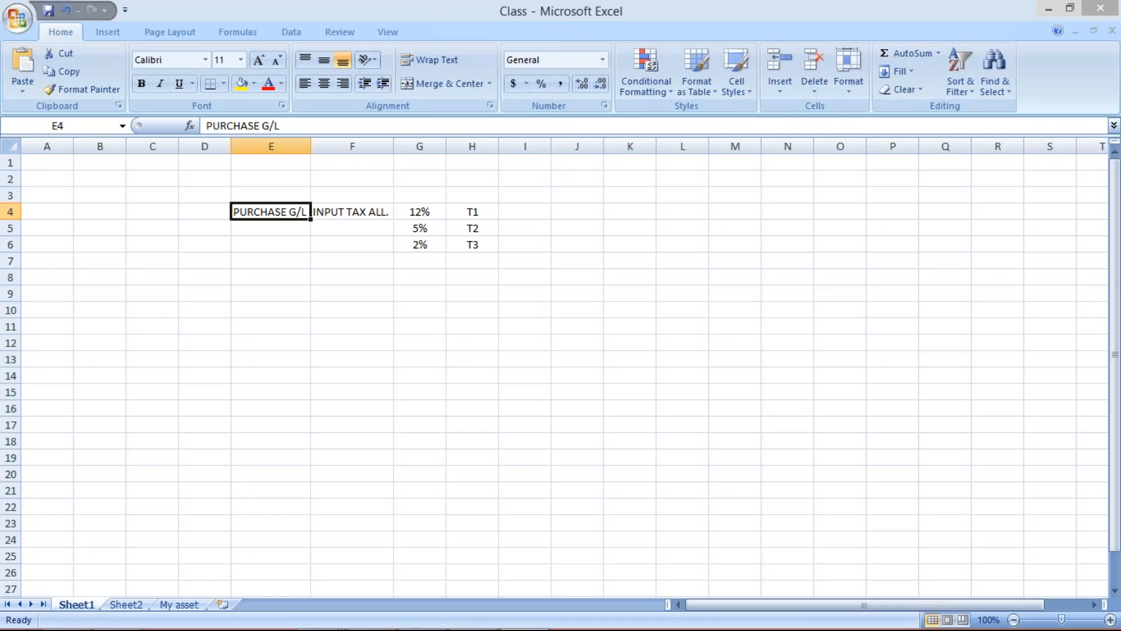
pyautogui.moveTo(430, 629)
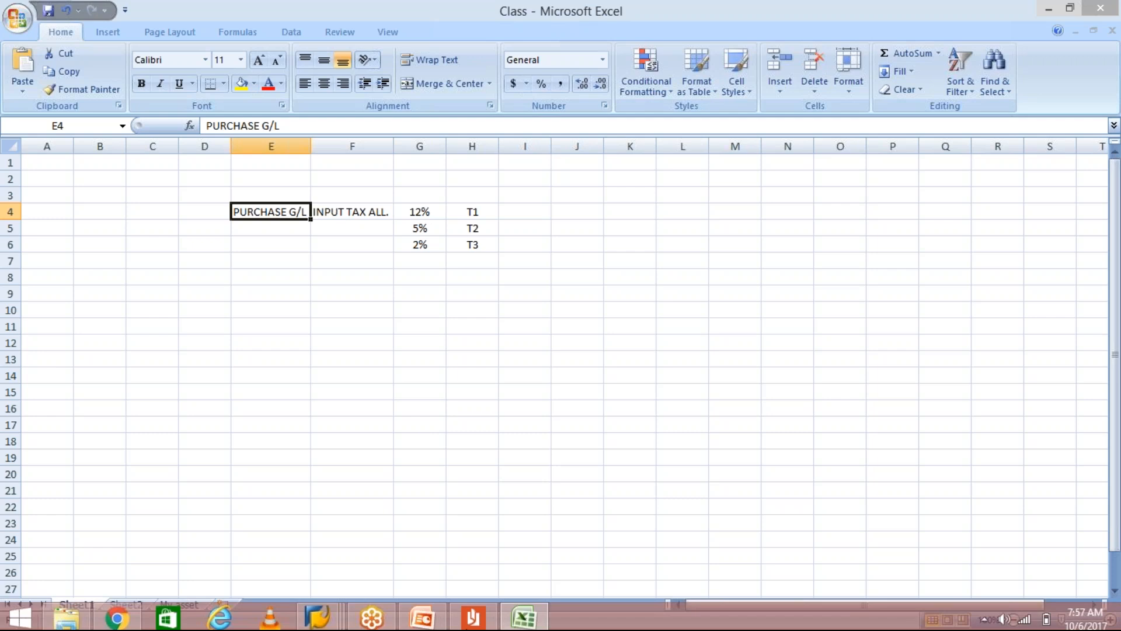
pyautogui.click(316, 624)
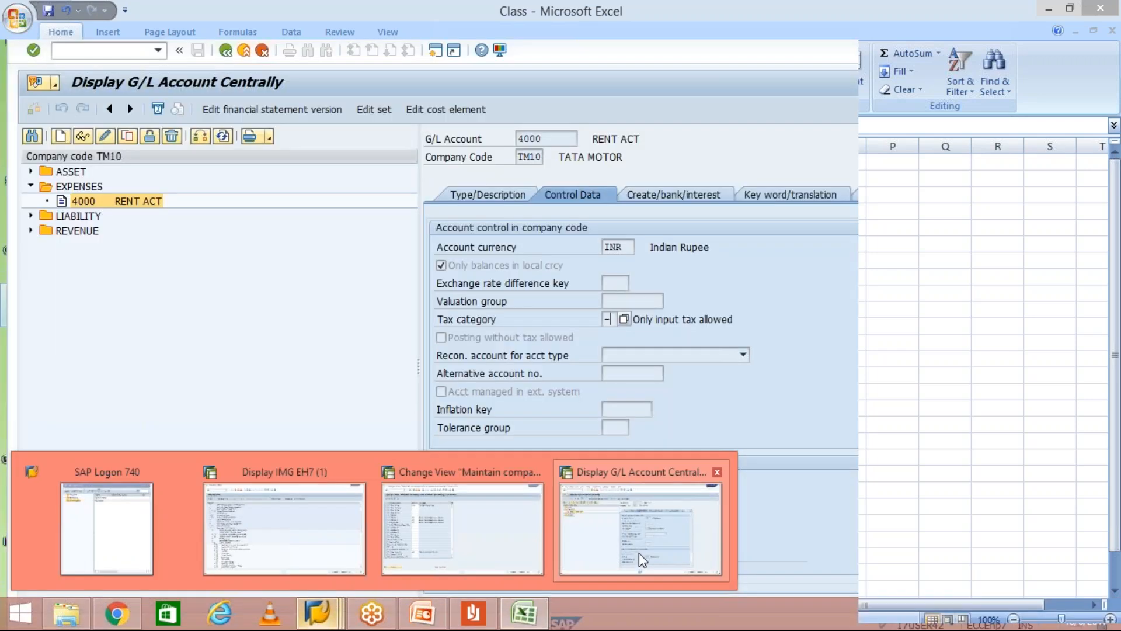
pyautogui.click(639, 553)
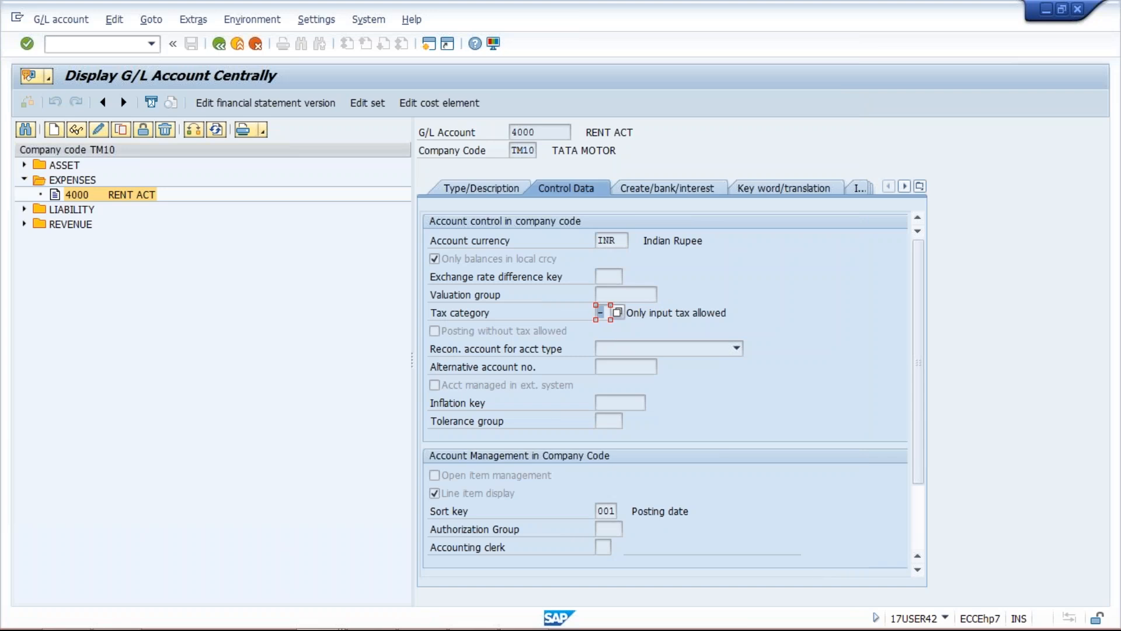
pyautogui.click(479, 227)
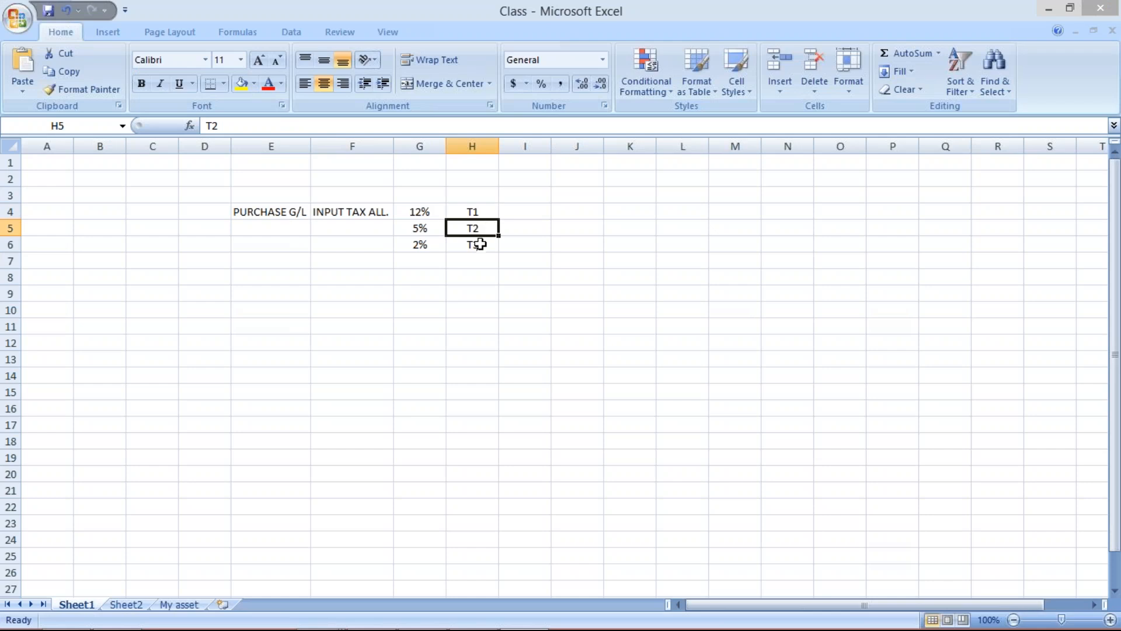
pyautogui.click(479, 245)
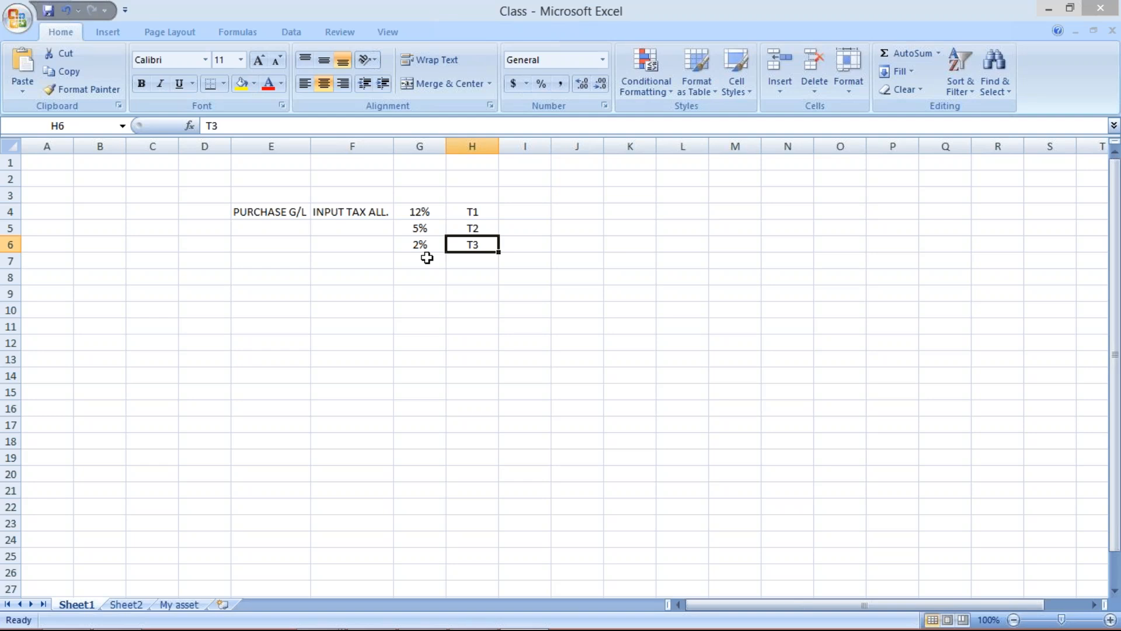
# Add the zero tax code T0 in cell H7 with a rate of 0% in cell G7
pyautogui.click(472, 255)
pyautogui.write('T0')
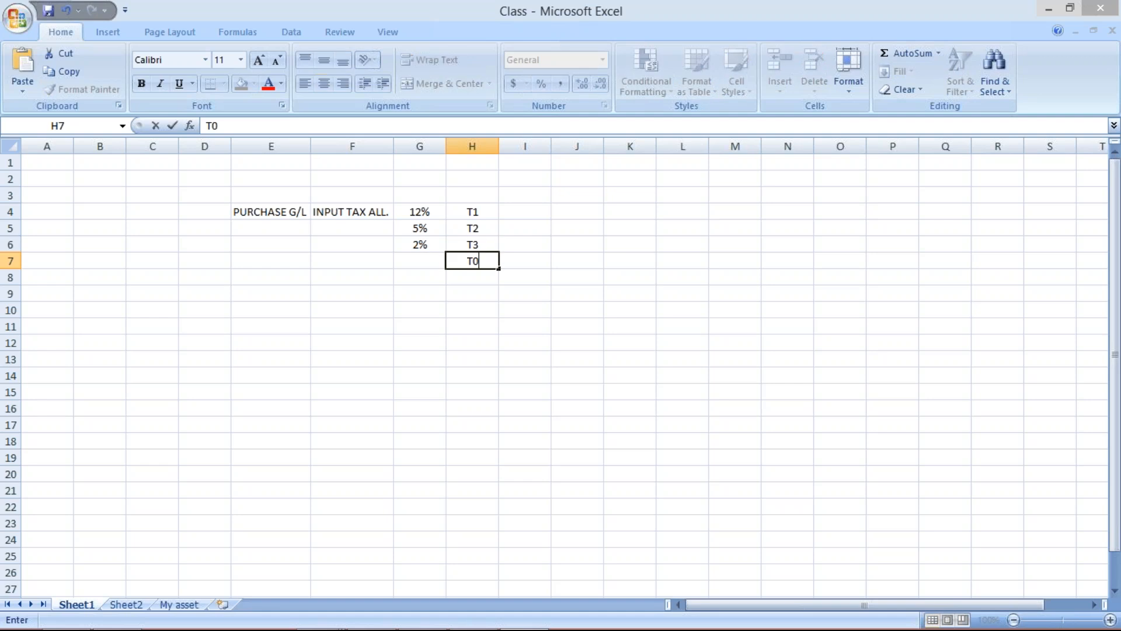
pyautogui.press('Return')
pyautogui.click(424, 260)
pyautogui.write('0%')
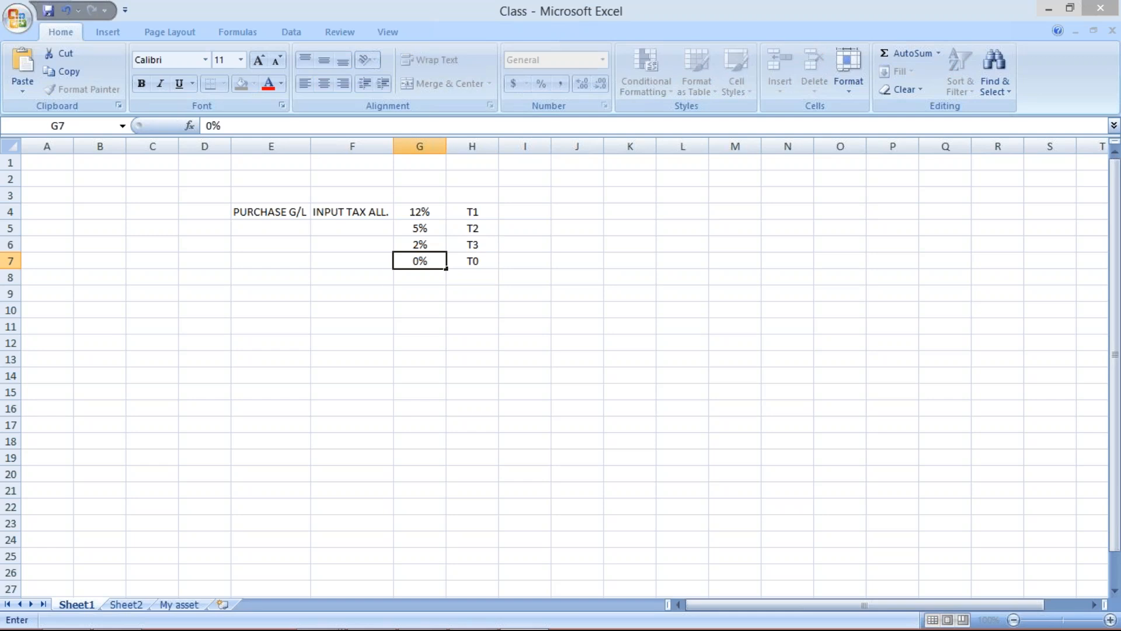
pyautogui.press('Return')
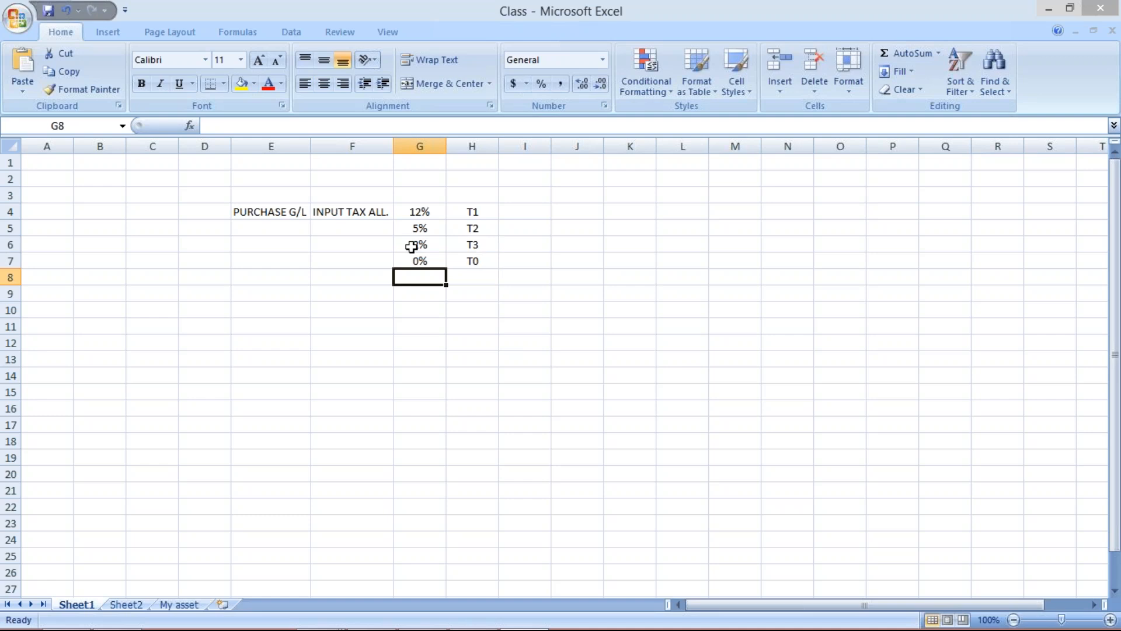
pyautogui.click(292, 212)
pyautogui.click(346, 216)
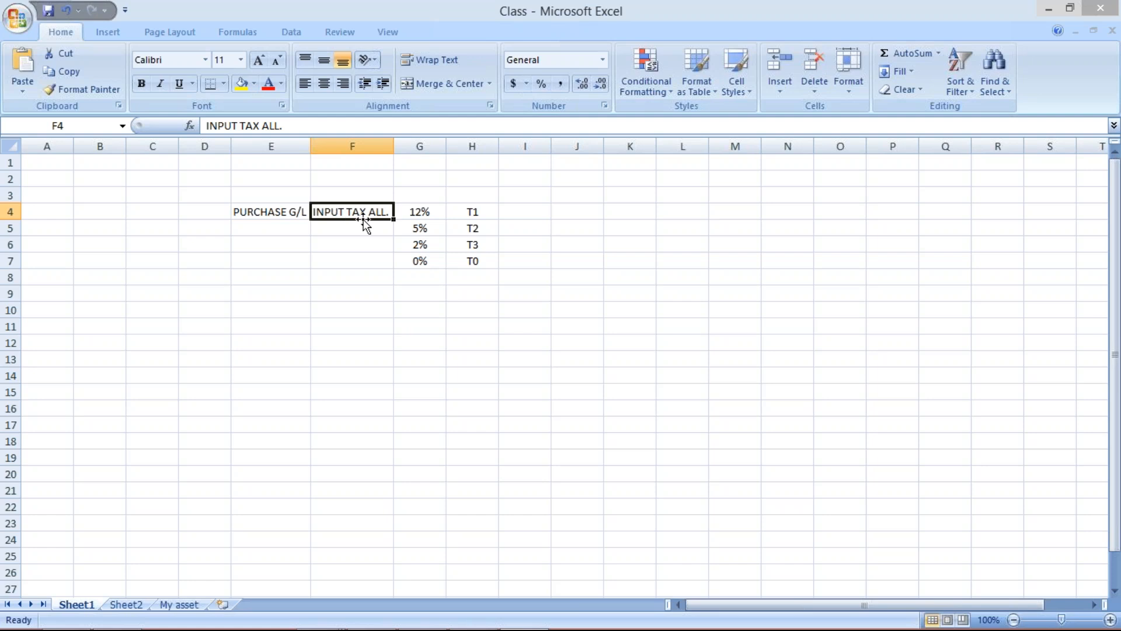
pyautogui.click(471, 263)
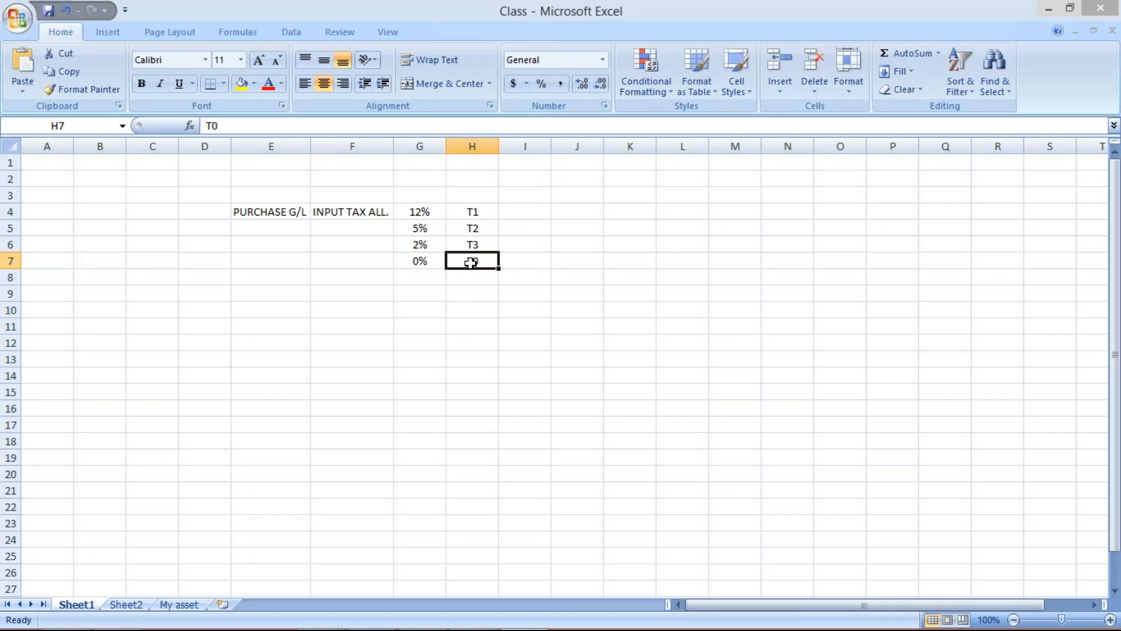
pyautogui.click(413, 263)
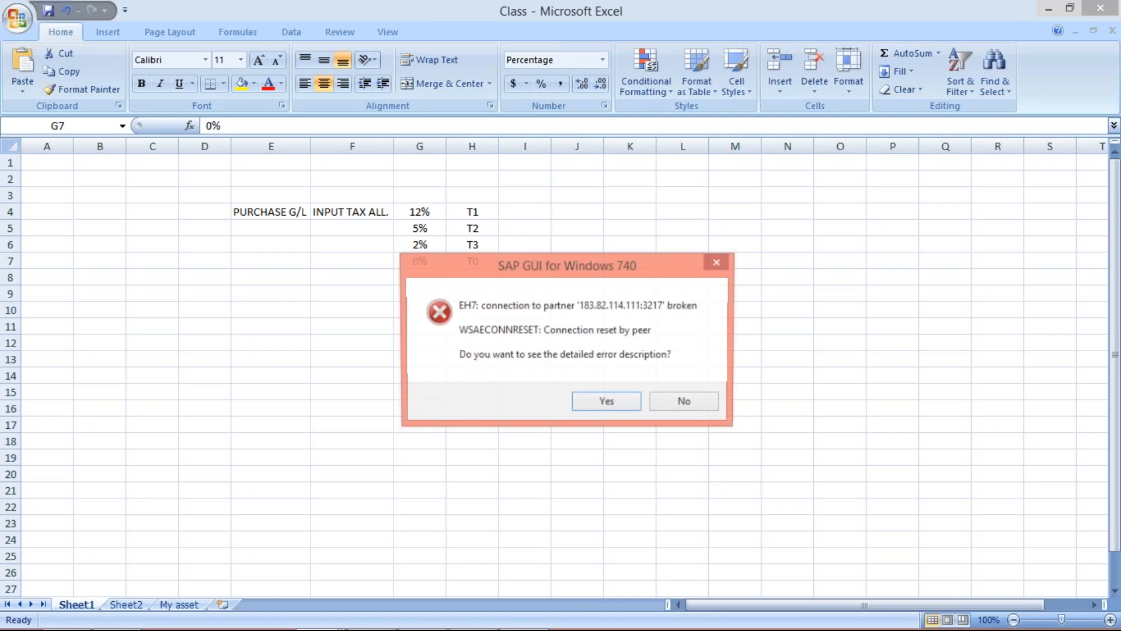
# Decline the detailed description of the SAP connection error and reopen the Quality connection from SAP Logon
pyautogui.click(686, 402)
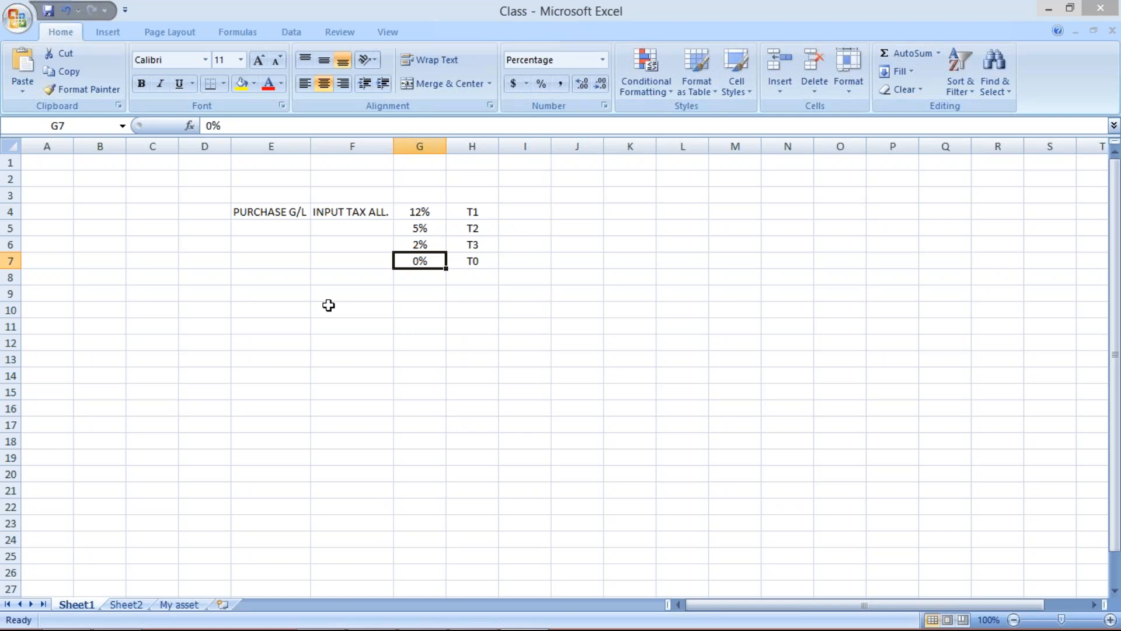
pyautogui.moveTo(435, 620)
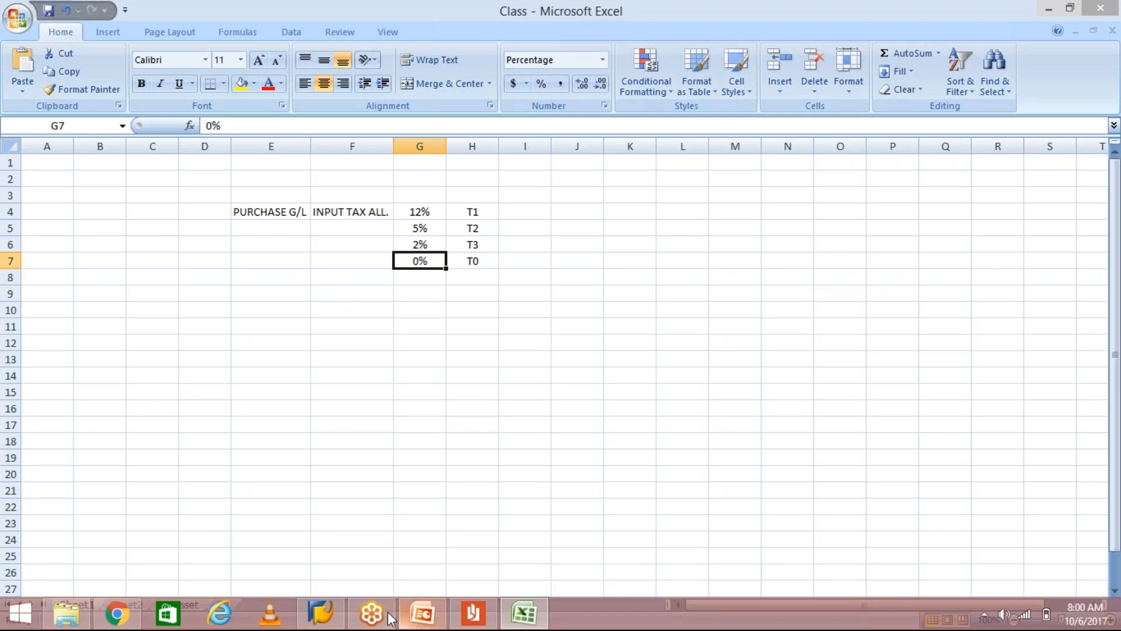
pyautogui.click(330, 610)
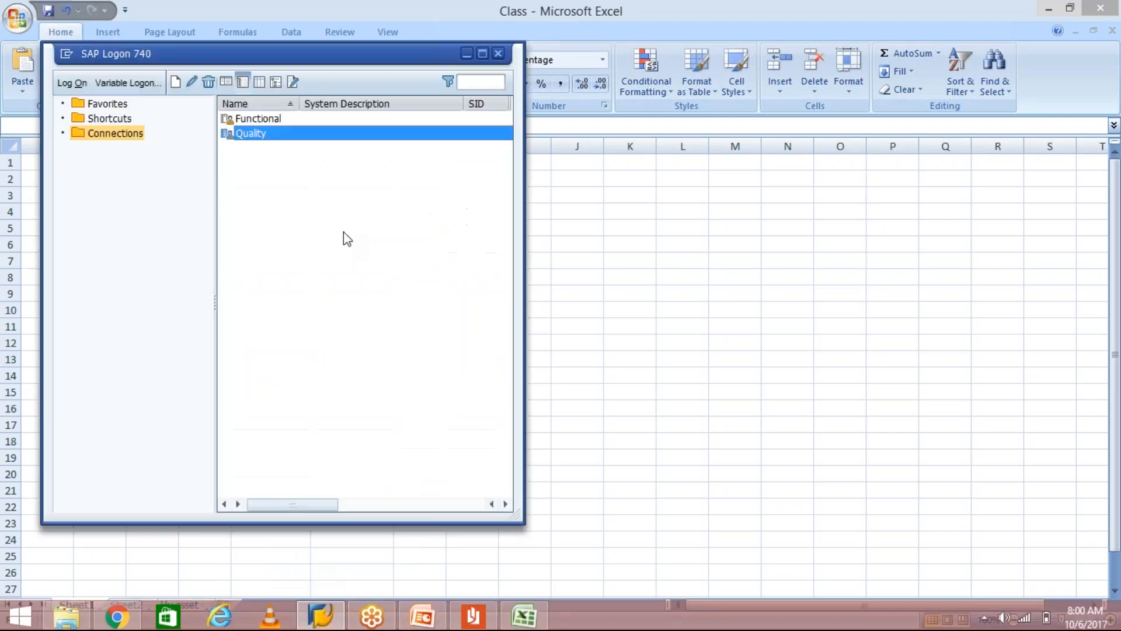
pyautogui.doubleClick(336, 134)
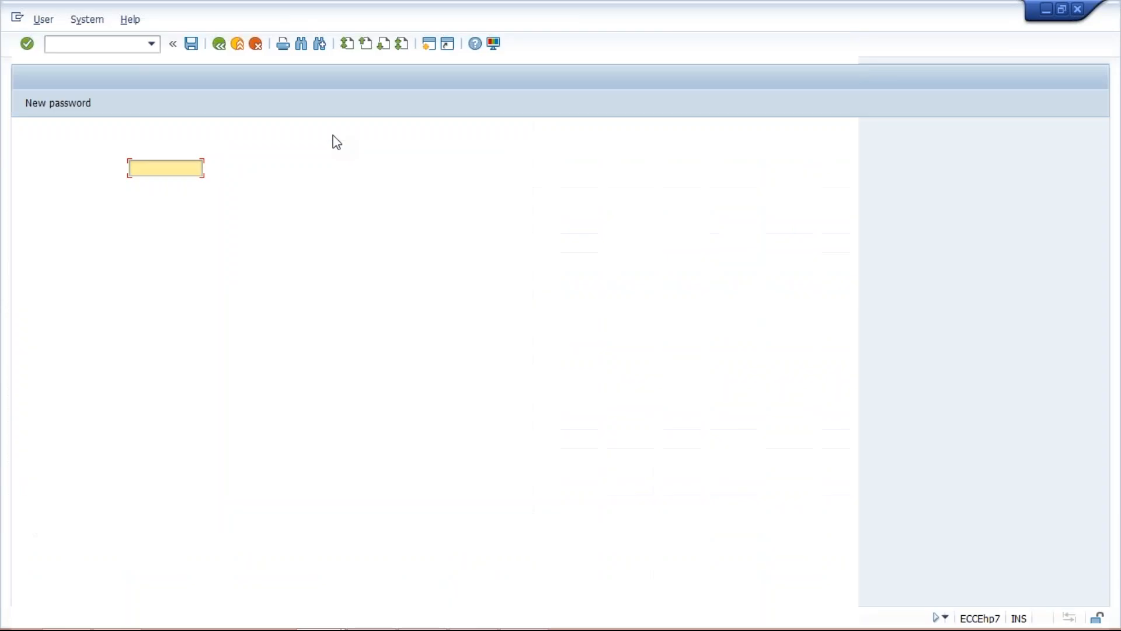
# Log on to SAP with the user ID and account password, ending any other logons, and reconnect to Quality if the connection drops
pyautogui.press('Down')
pyautogui.press('Return')
pyautogui.press('Tab')
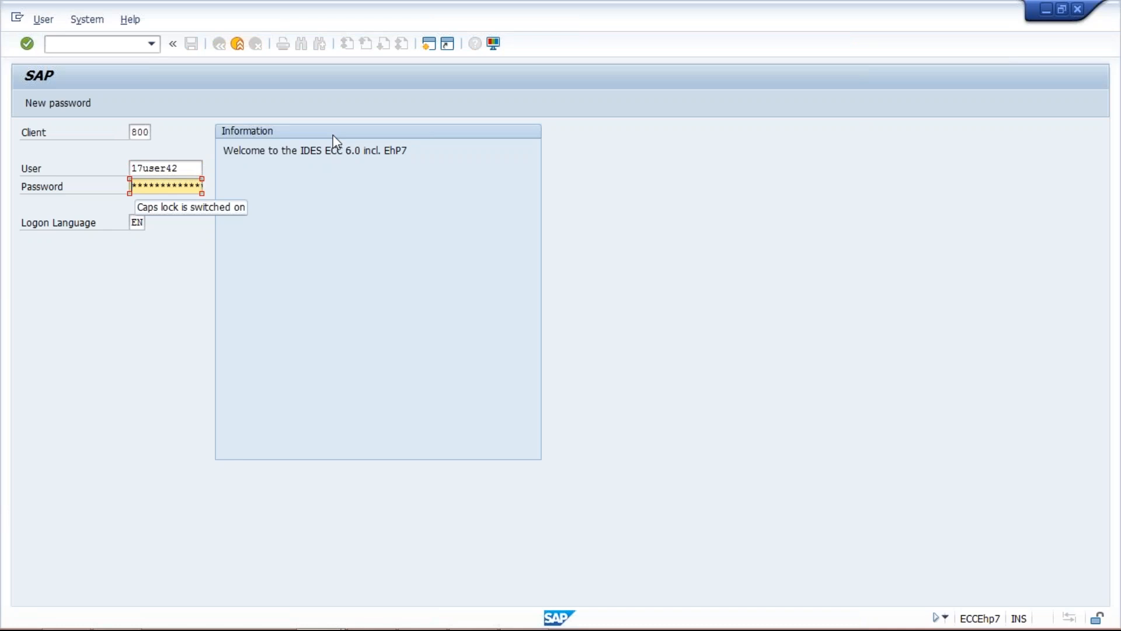
pyautogui.write('*****')
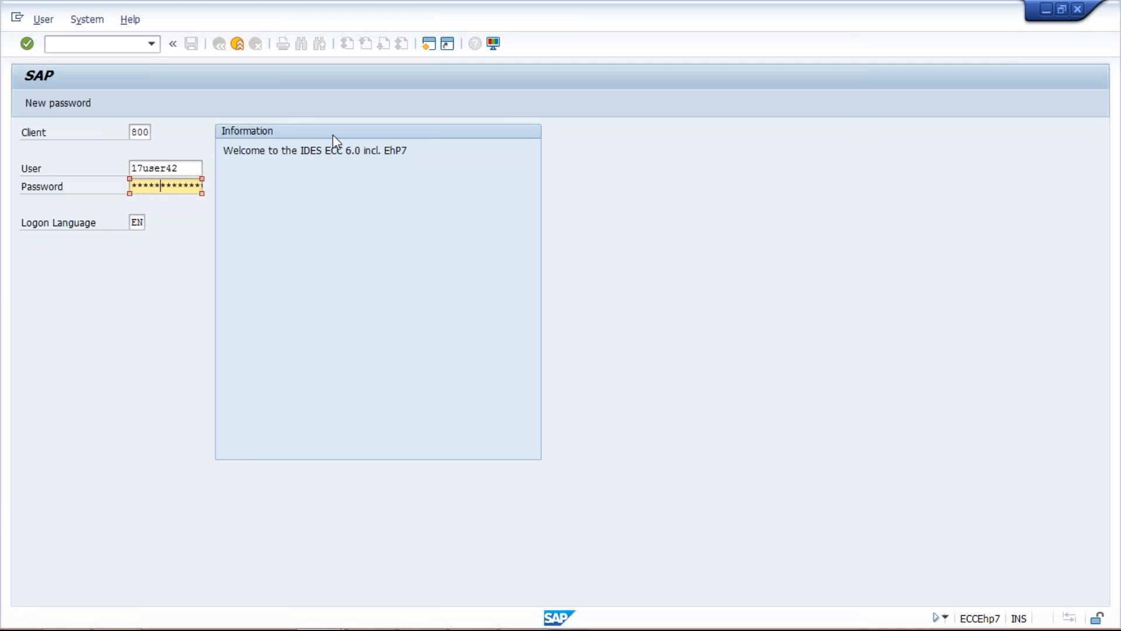
pyautogui.write('****')
pyautogui.press('Return')
pyautogui.click(75, 465)
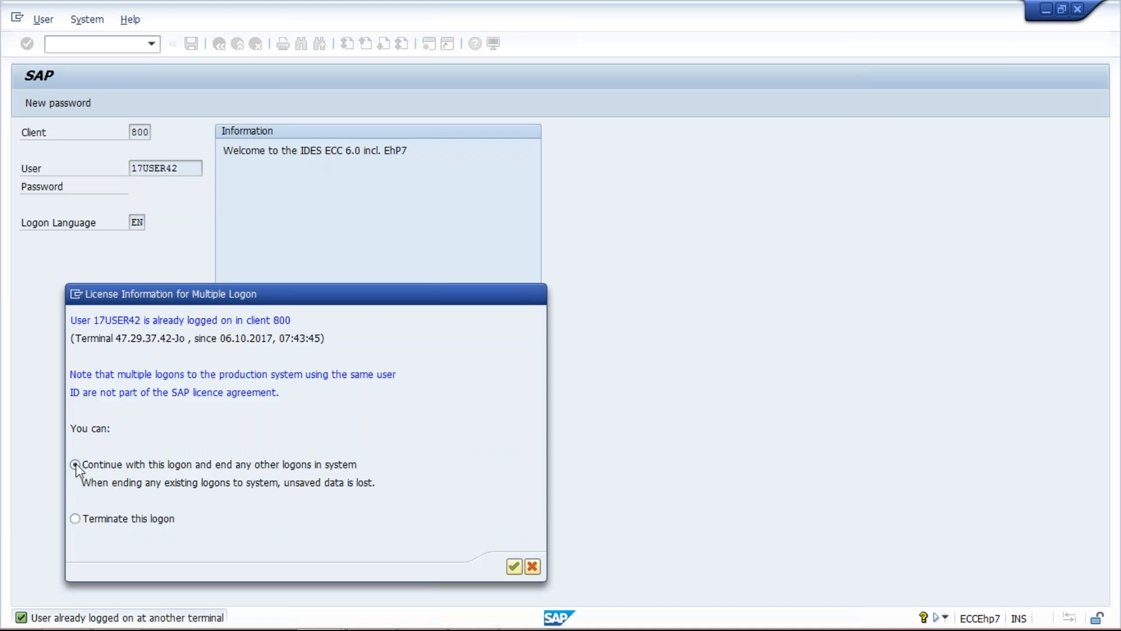
pyautogui.click(676, 390)
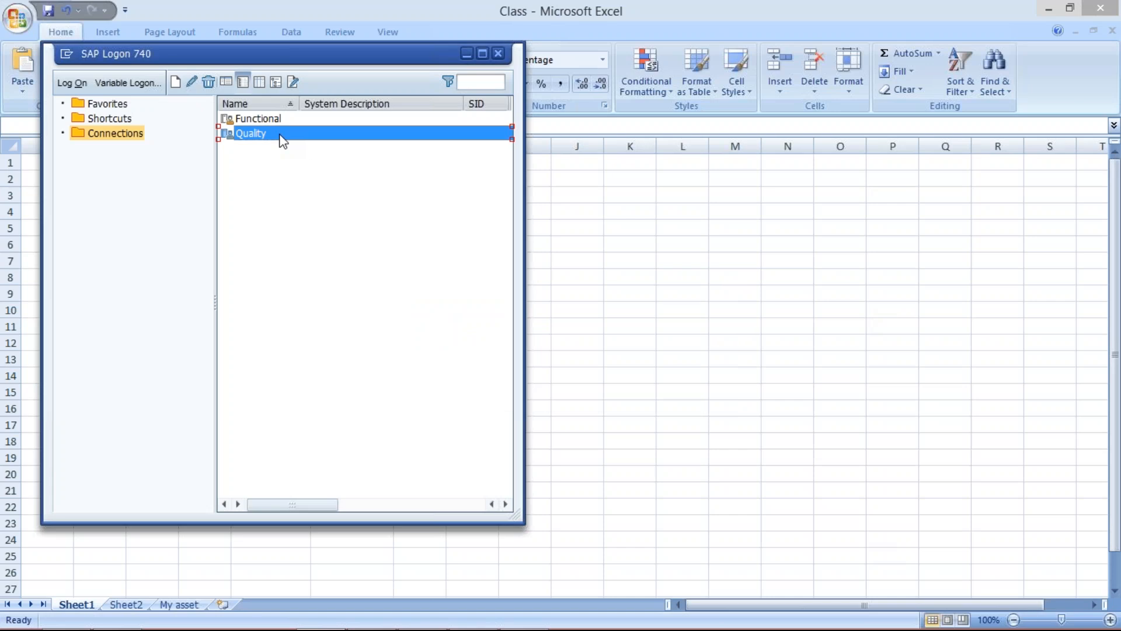
pyautogui.doubleClick(282, 142)
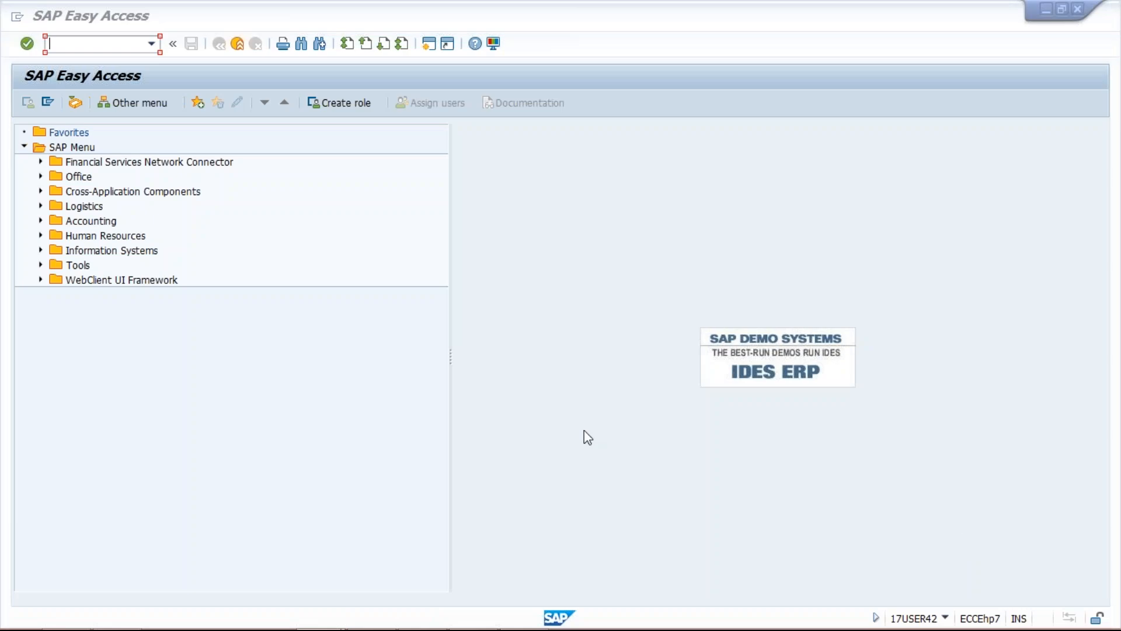
# Run transaction FTXP and open tax code maintenance for country IN, leaving the tax code blank
pyautogui.click(75, 52)
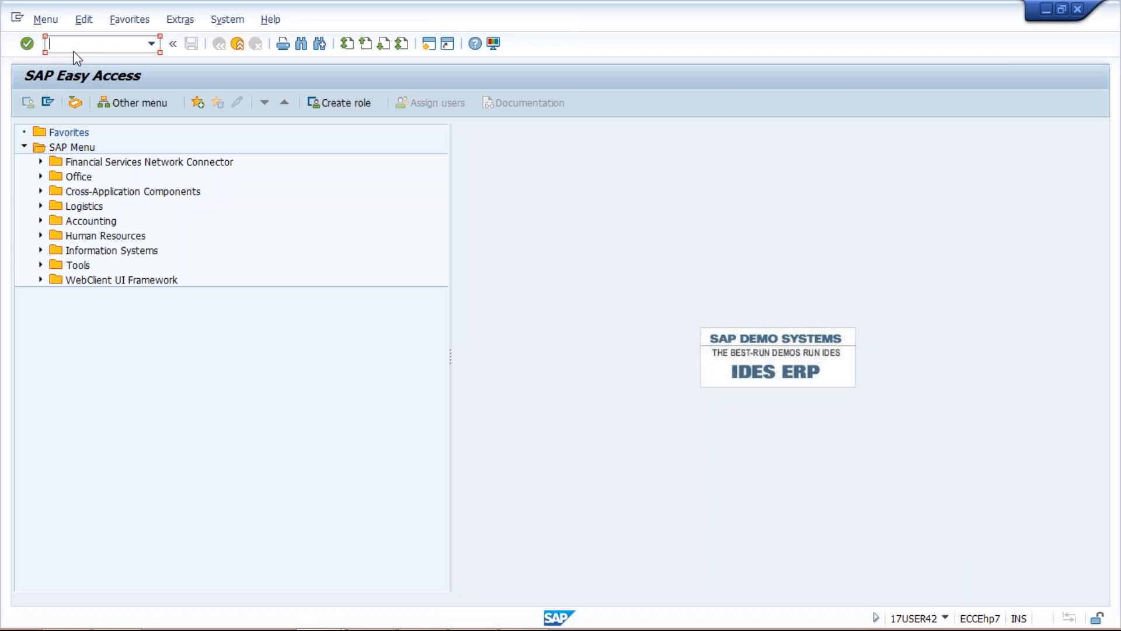
pyautogui.write('ftxp')
pyautogui.press('Return')
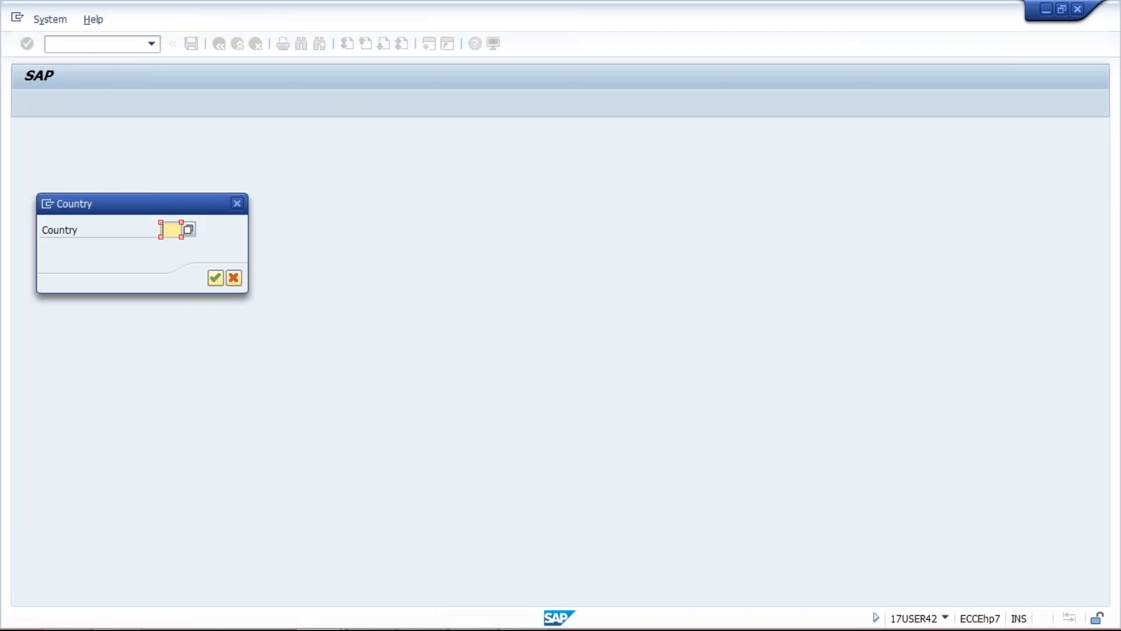
pyautogui.write('IN')
pyautogui.press('Return')
pyautogui.write('T')
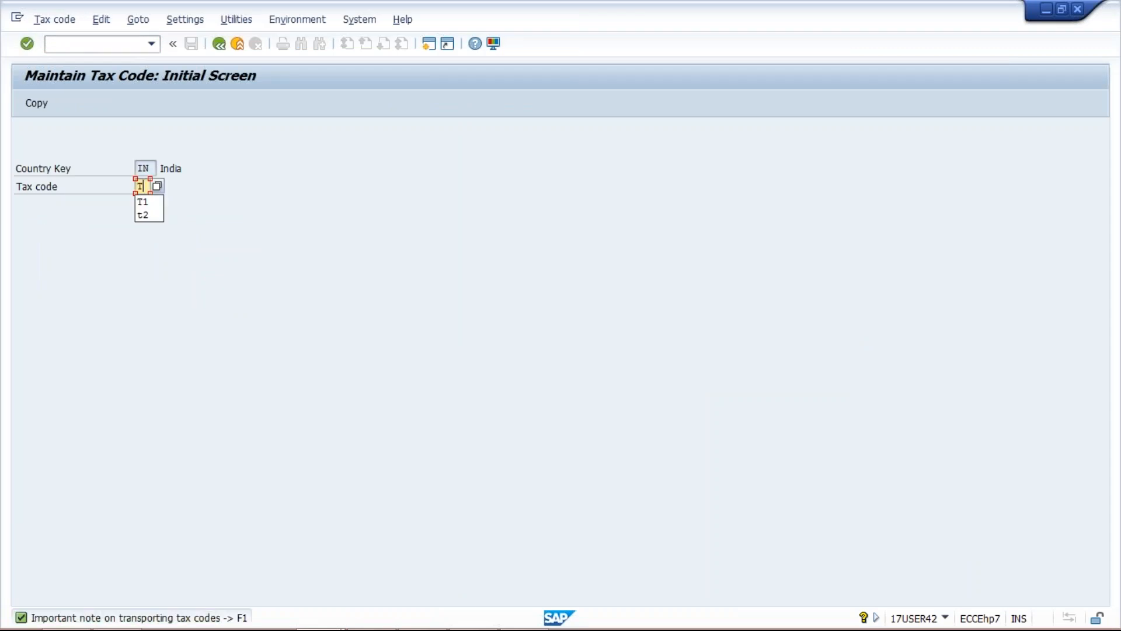
pyautogui.press('BackSpace')
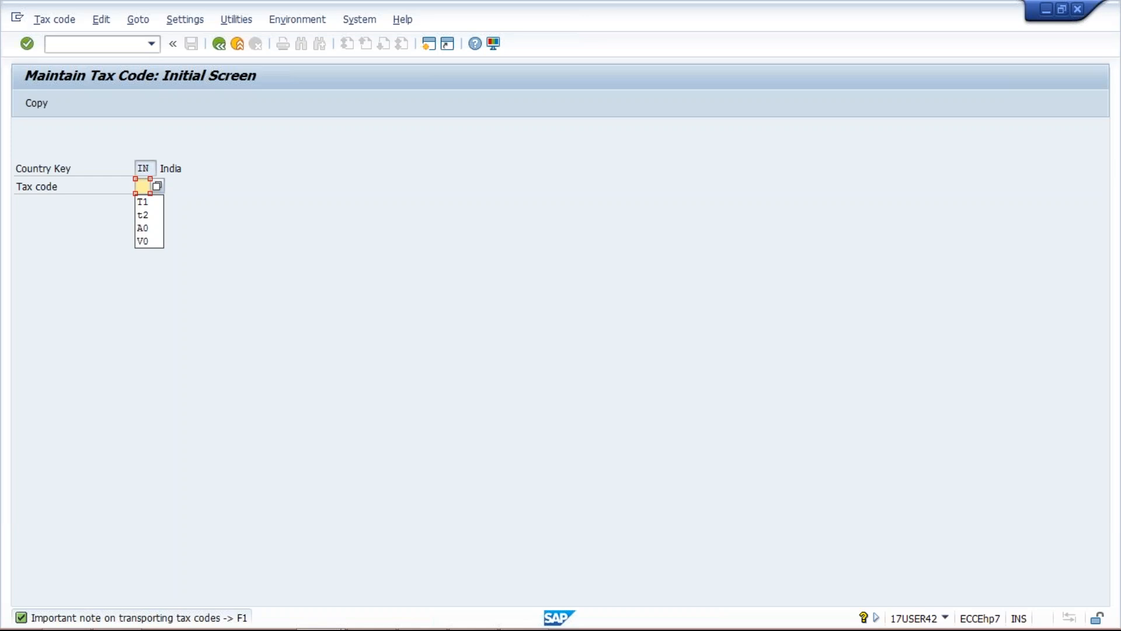
# Create and save tax code A0 for India with description 0% OUTPUT, tax type A (output tax) and a rate of 0
pyautogui.write('A0')
pyautogui.press('Return')
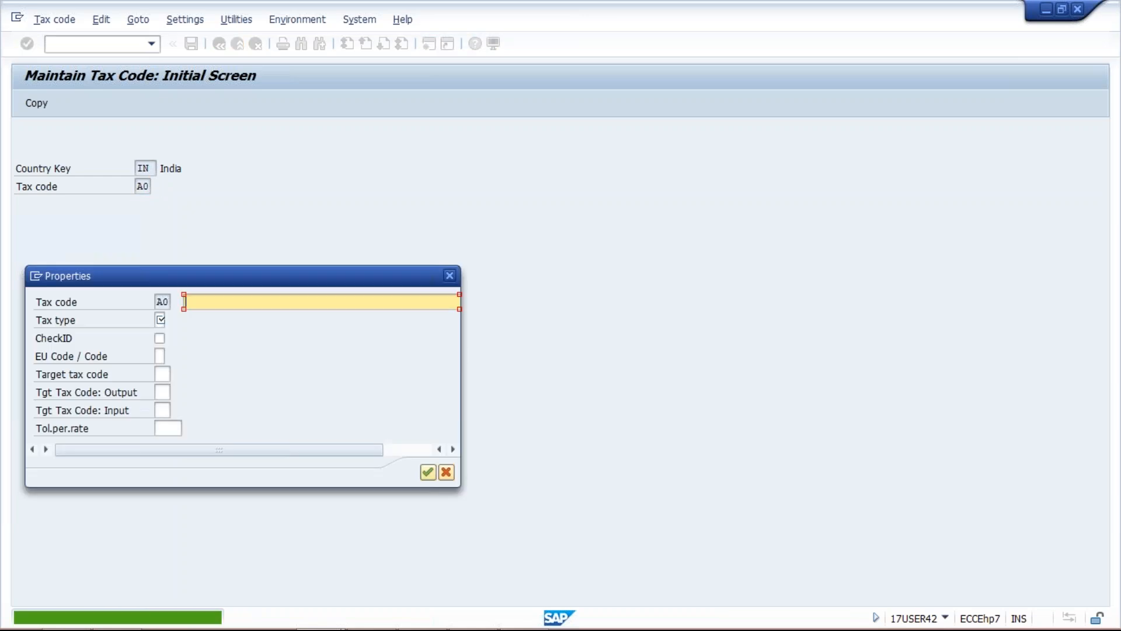
pyautogui.write('0')
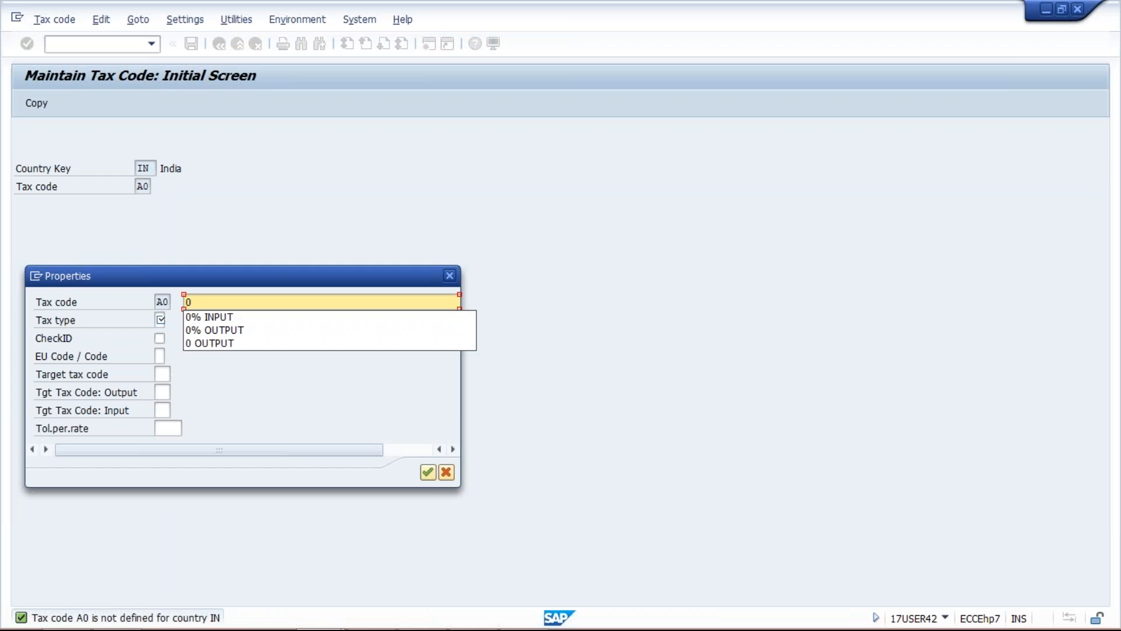
pyautogui.click(243, 330)
pyautogui.click(162, 318)
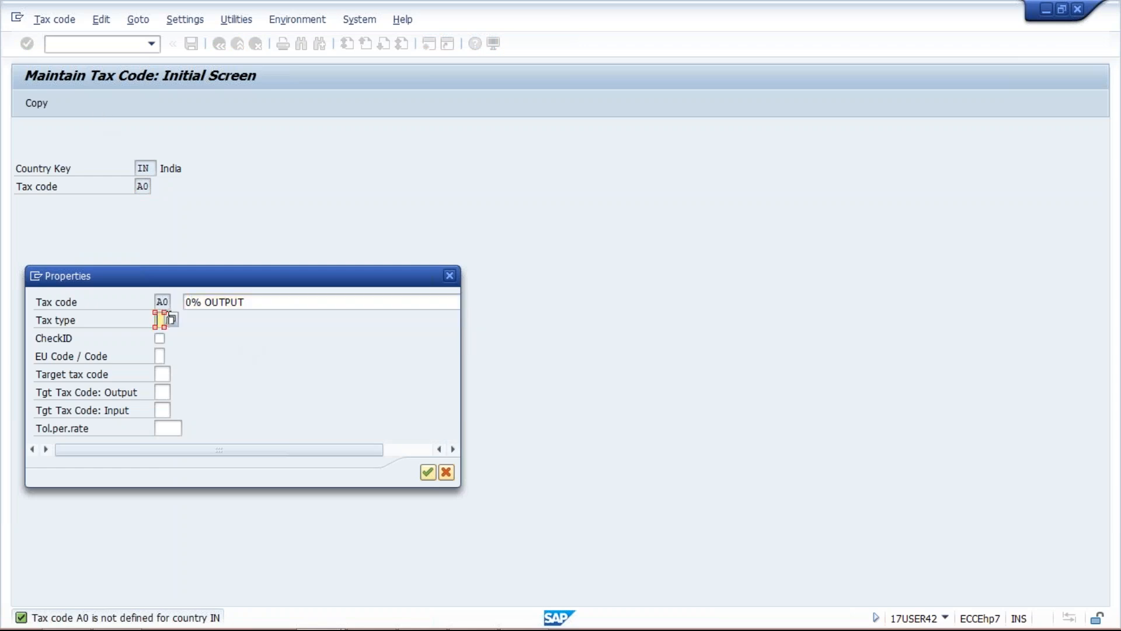
pyautogui.click(161, 319)
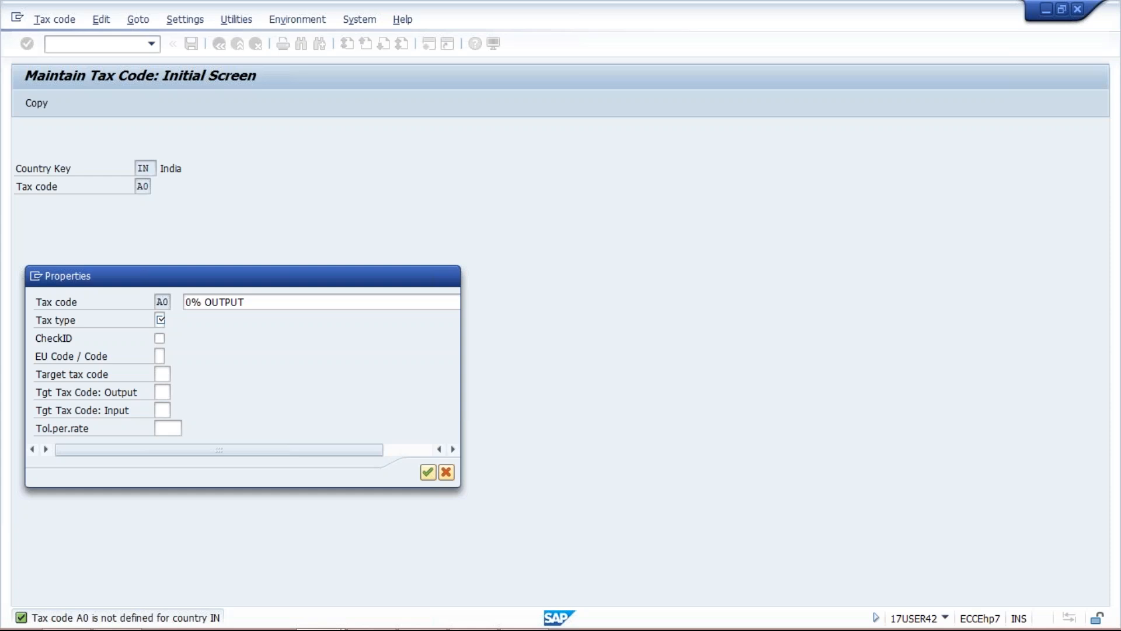
pyautogui.press('F4')
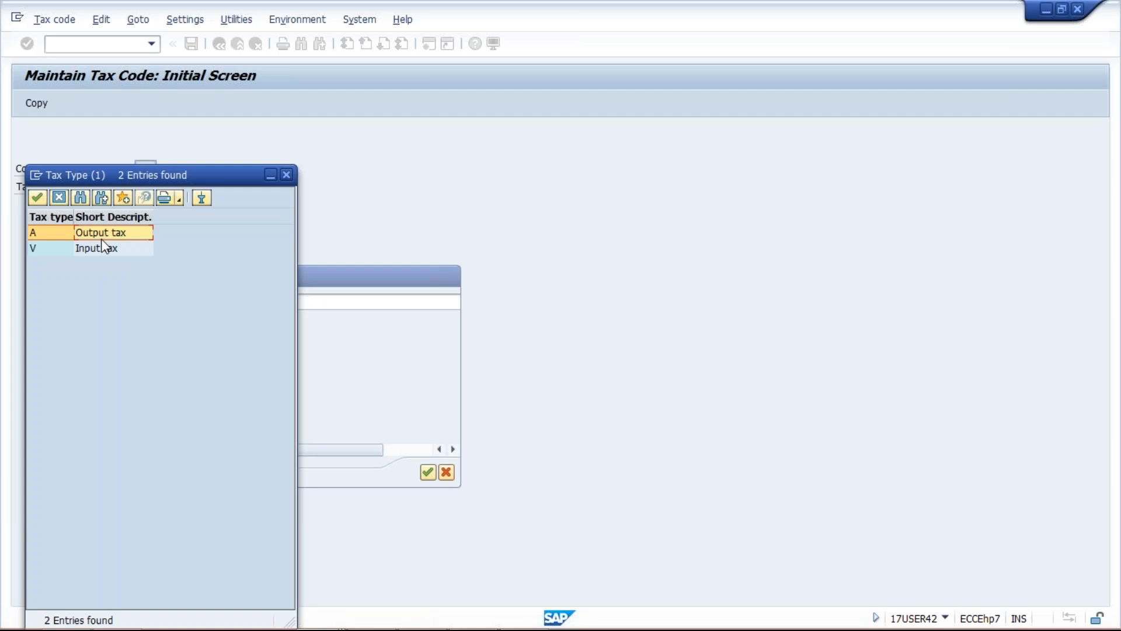
pyautogui.doubleClick(101, 236)
pyautogui.click(278, 302)
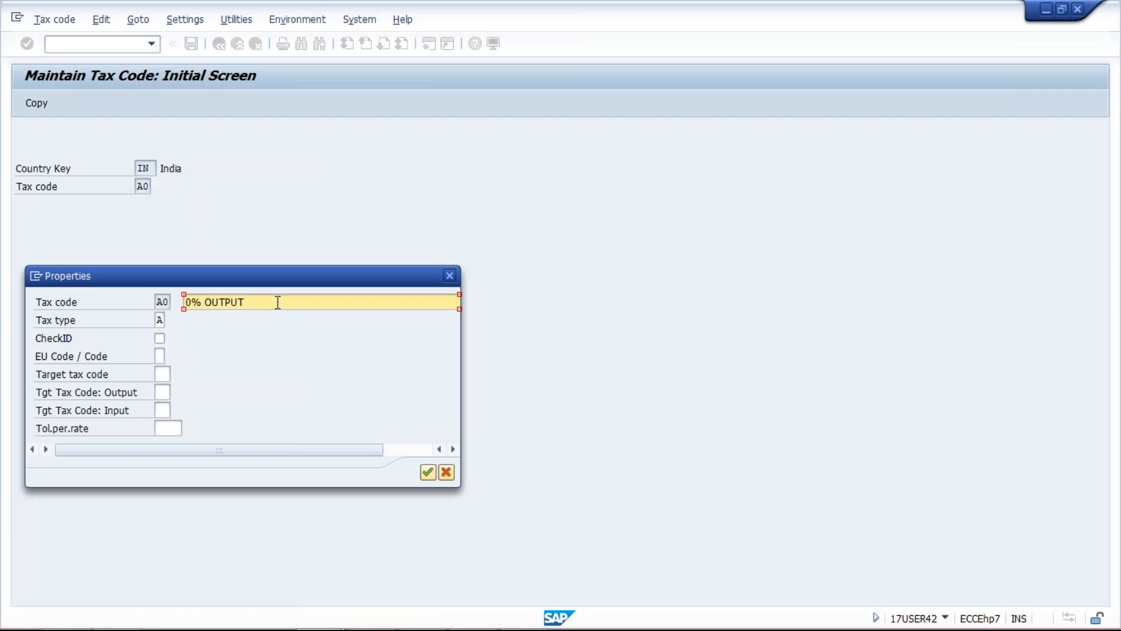
pyautogui.press('Return')
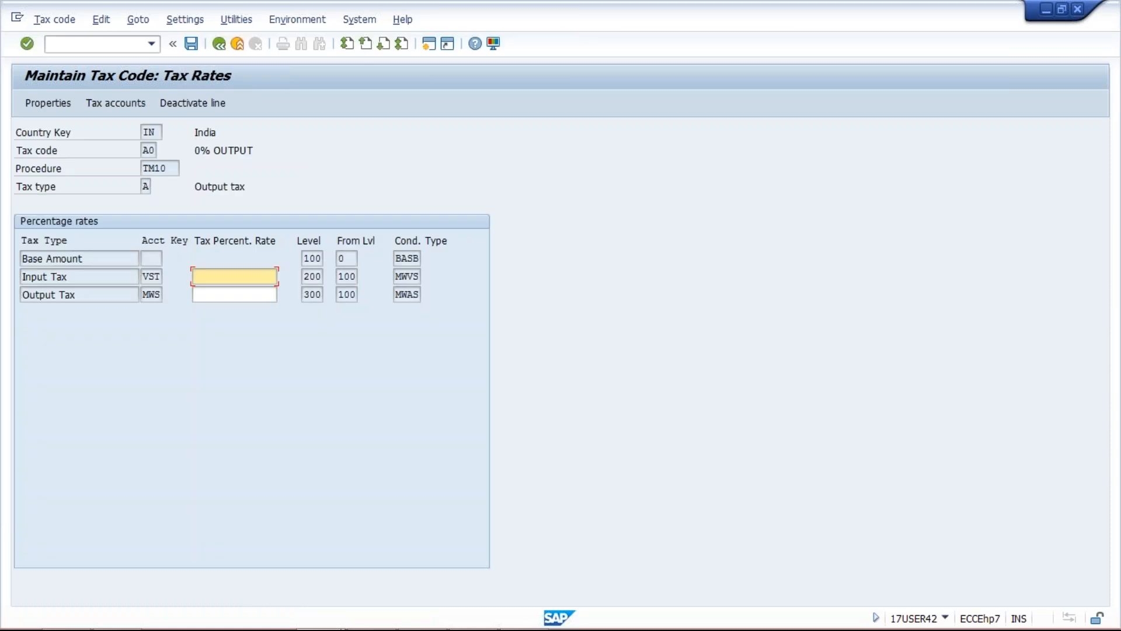
pyautogui.write('0')
pyautogui.click(191, 44)
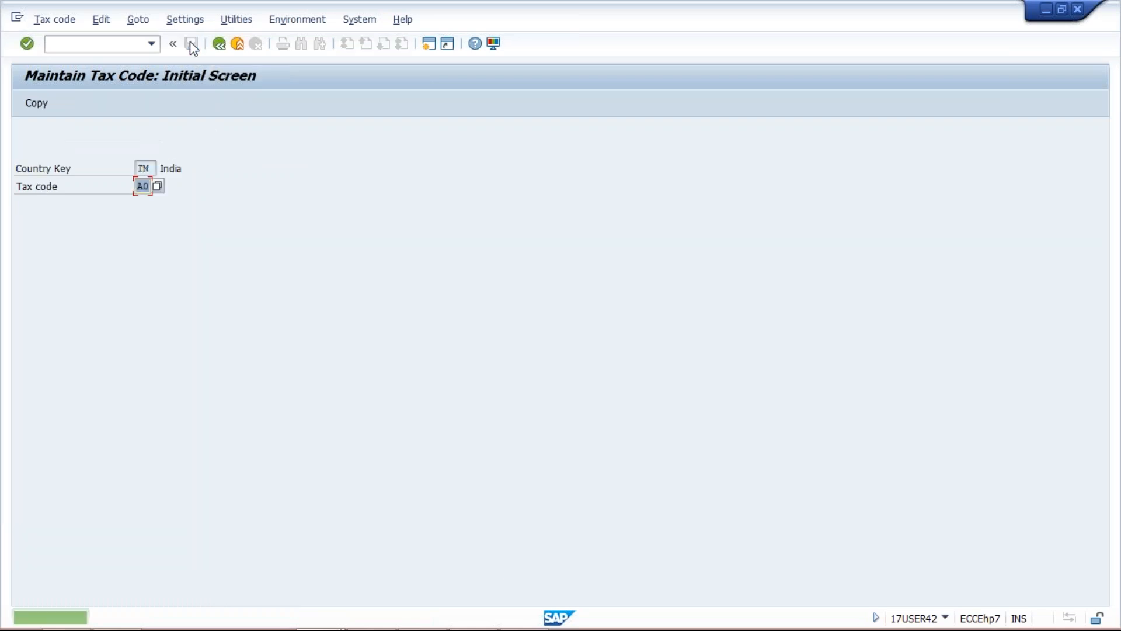
# Create and save tax code V0 for India with description 0% INPUT and tax type V (input tax), keeping the 0,000 rate
pyautogui.write('V0')
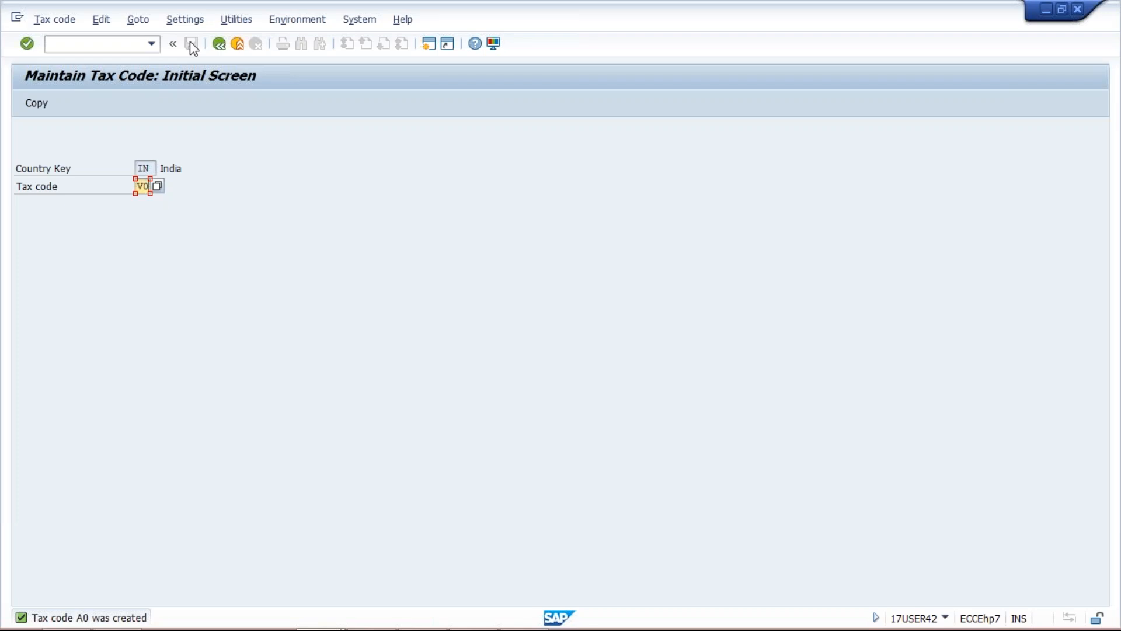
pyautogui.press('Return')
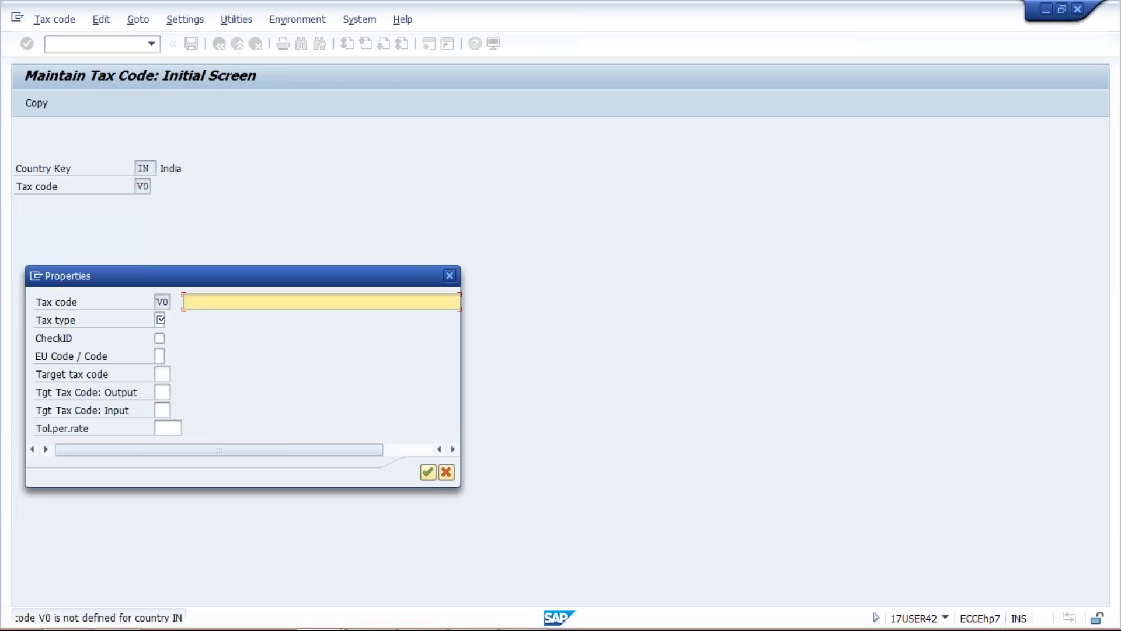
pyautogui.write('0')
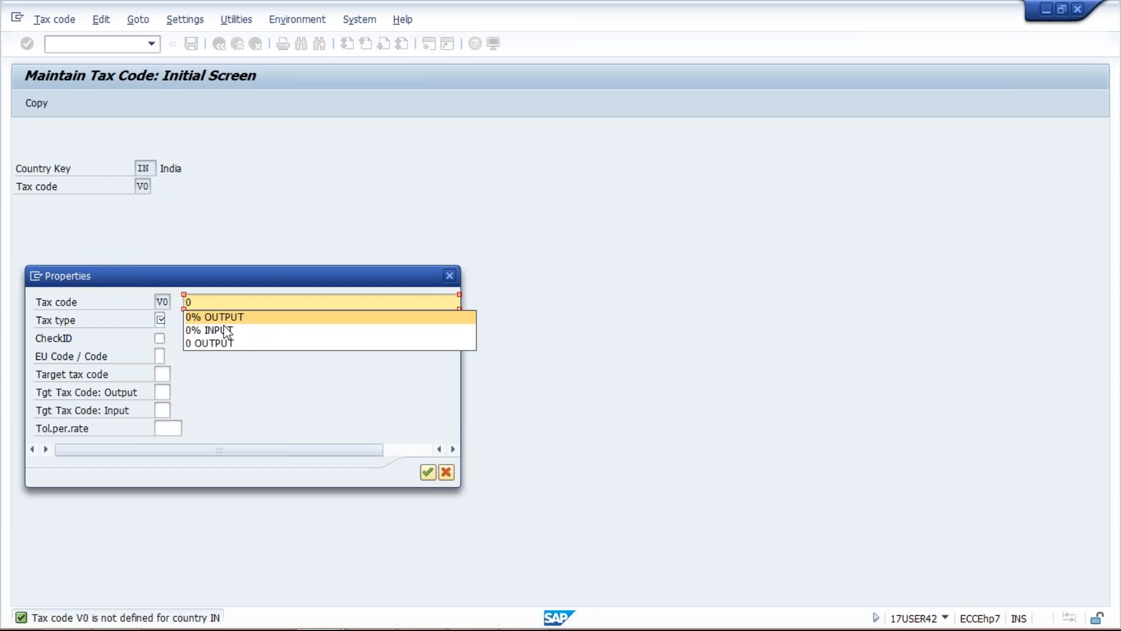
pyautogui.click(227, 331)
pyautogui.click(161, 319)
pyautogui.write('V')
pyautogui.press('Return')
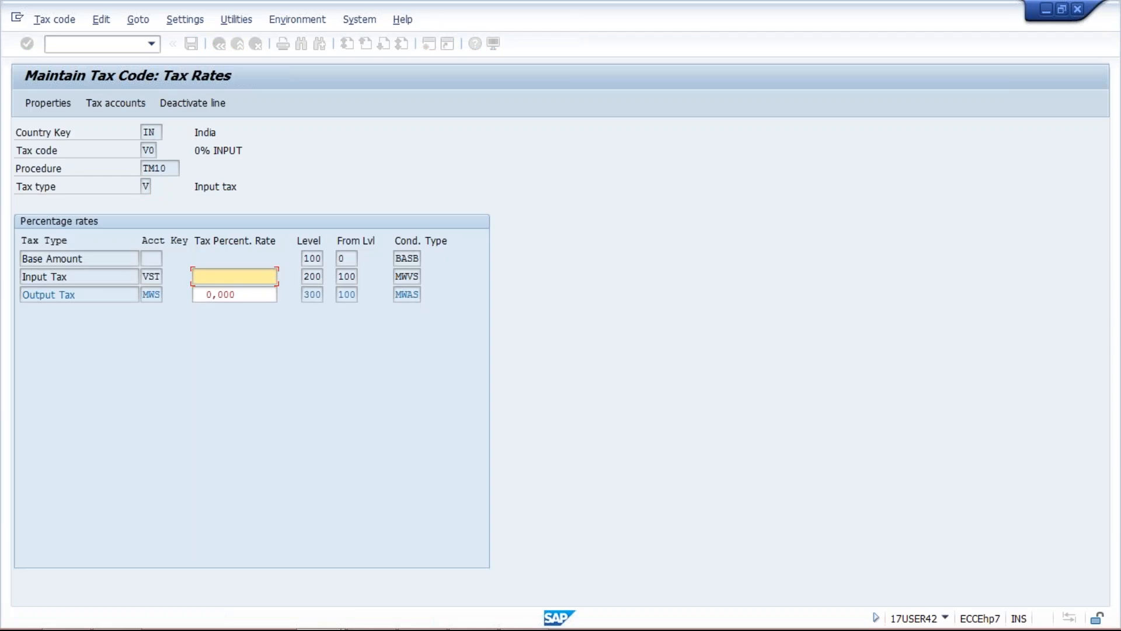
pyautogui.click(234, 299)
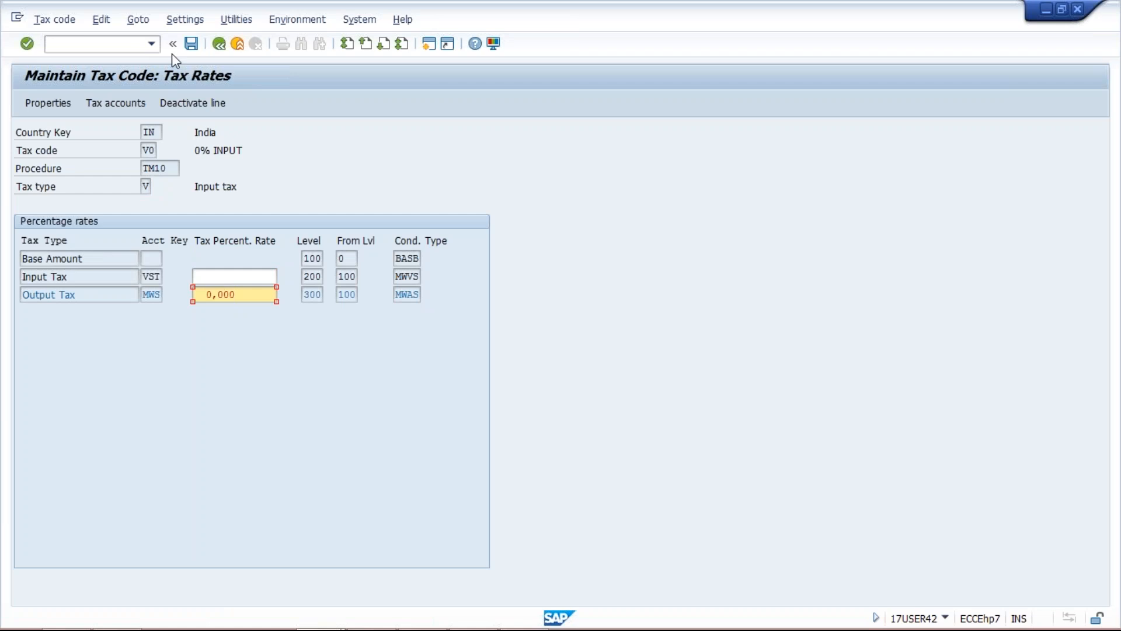
pyautogui.click(190, 43)
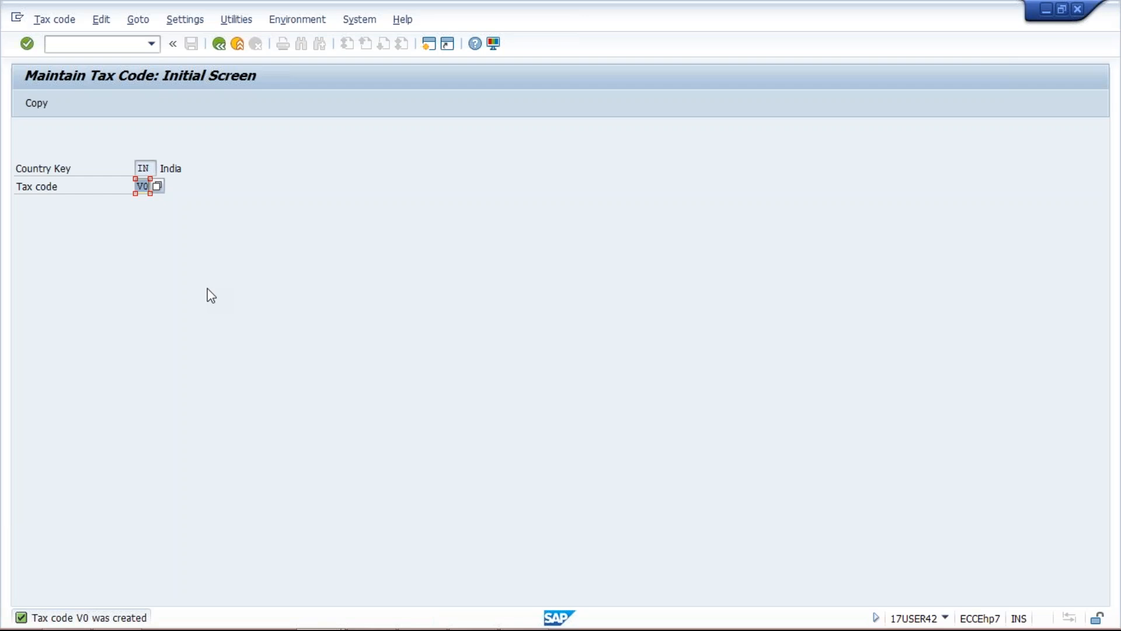
# Run transaction OBCL and position the non-taxable transactions list at company code TM10
pyautogui.moveTo(318, 613)
pyautogui.click(79, 42)
pyautogui.write('/NOBCL')
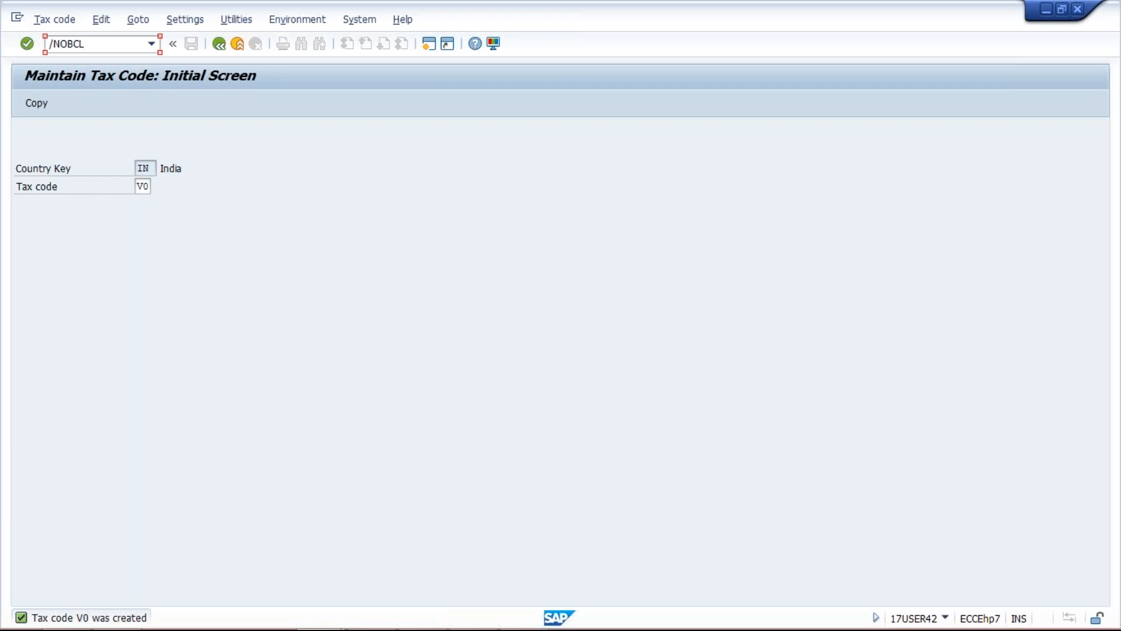
pyautogui.press('Return')
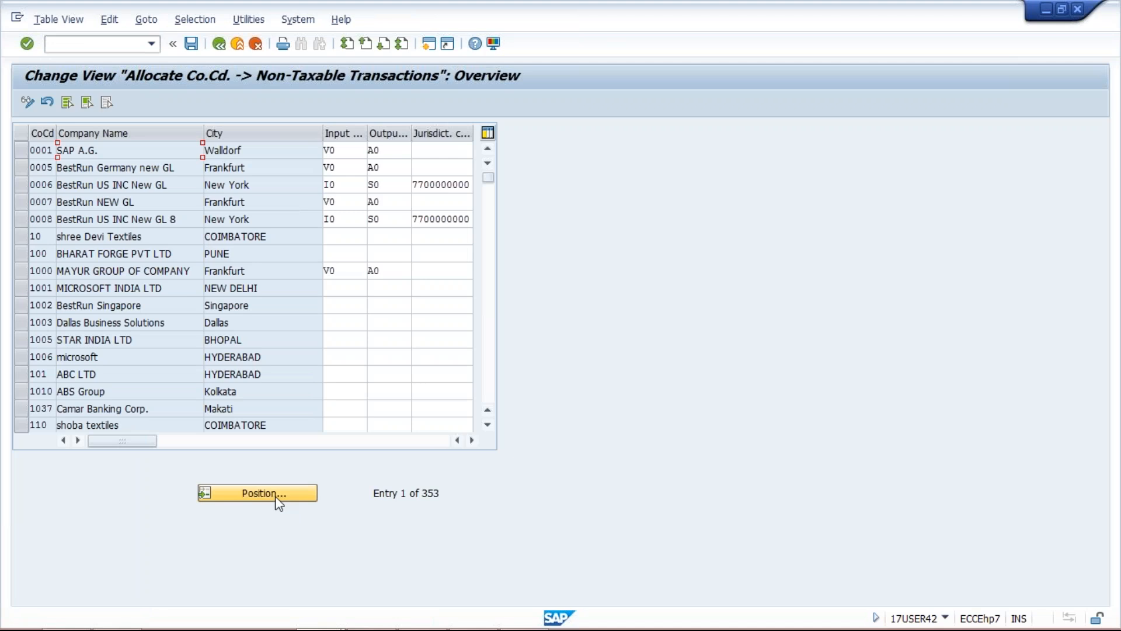
pyautogui.click(275, 496)
pyautogui.write('T')
pyautogui.press('Down')
pyautogui.press('Return')
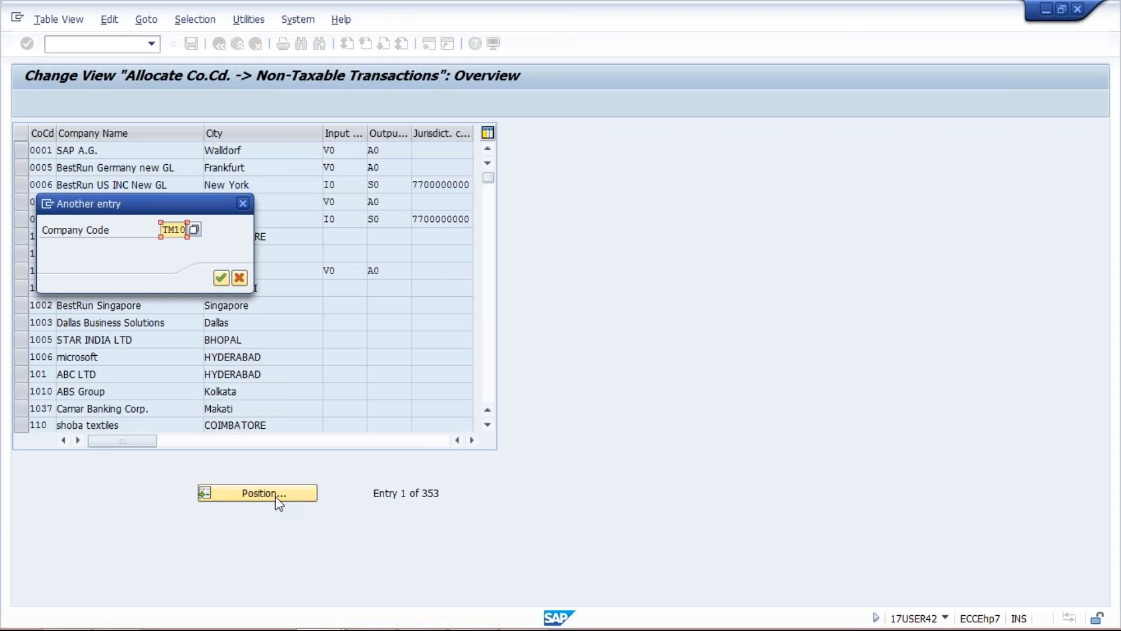
pyautogui.press('Return')
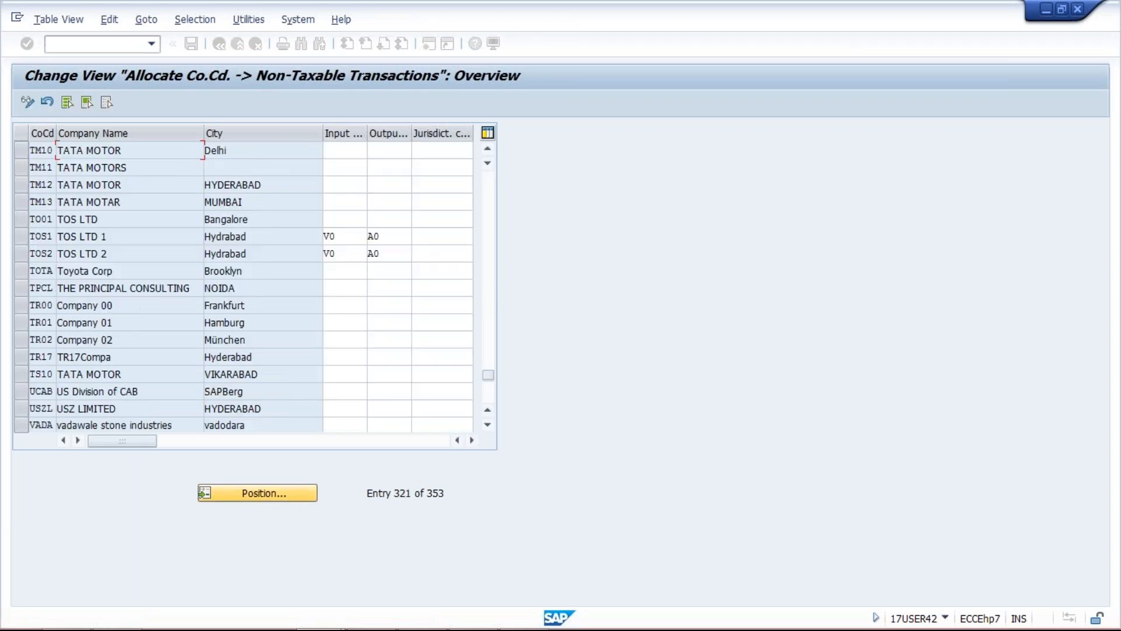
# Assign input tax code V0 and output tax code A0 to company code TM10 and save under the proposed customizing request
pyautogui.click(330, 163)
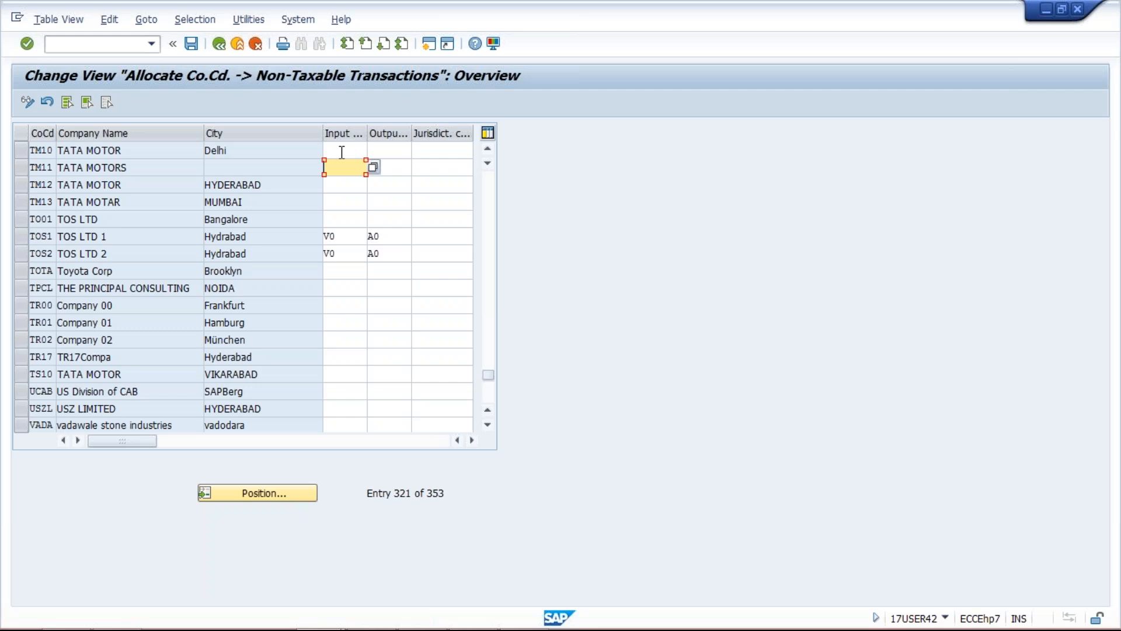
pyautogui.click(341, 152)
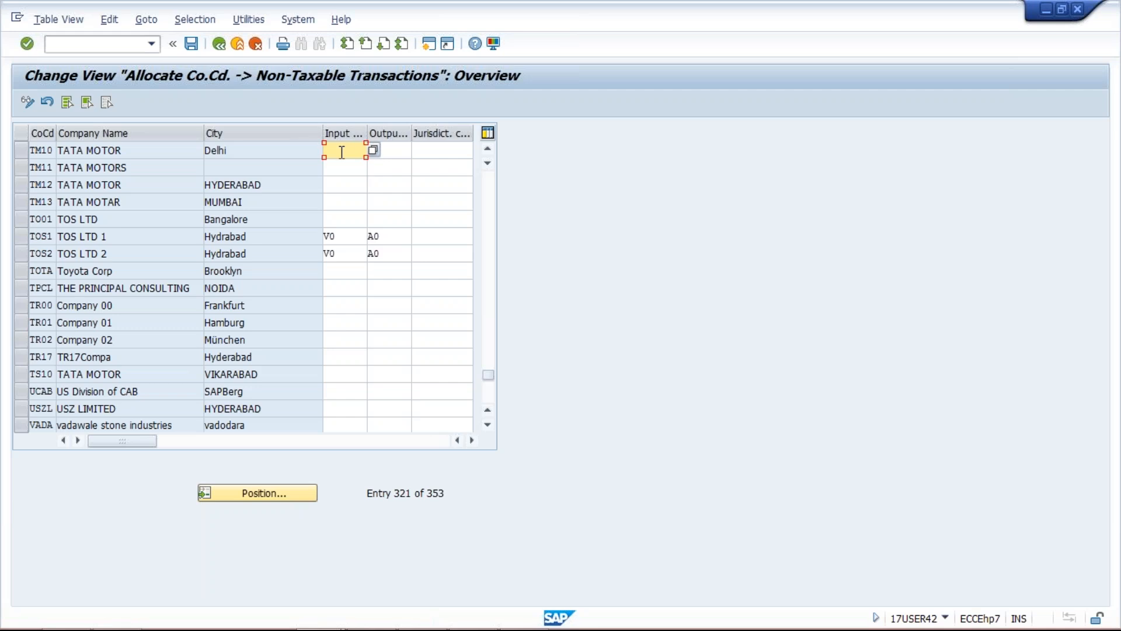
pyautogui.write('V0')
pyautogui.press('Tab')
pyautogui.write('A')
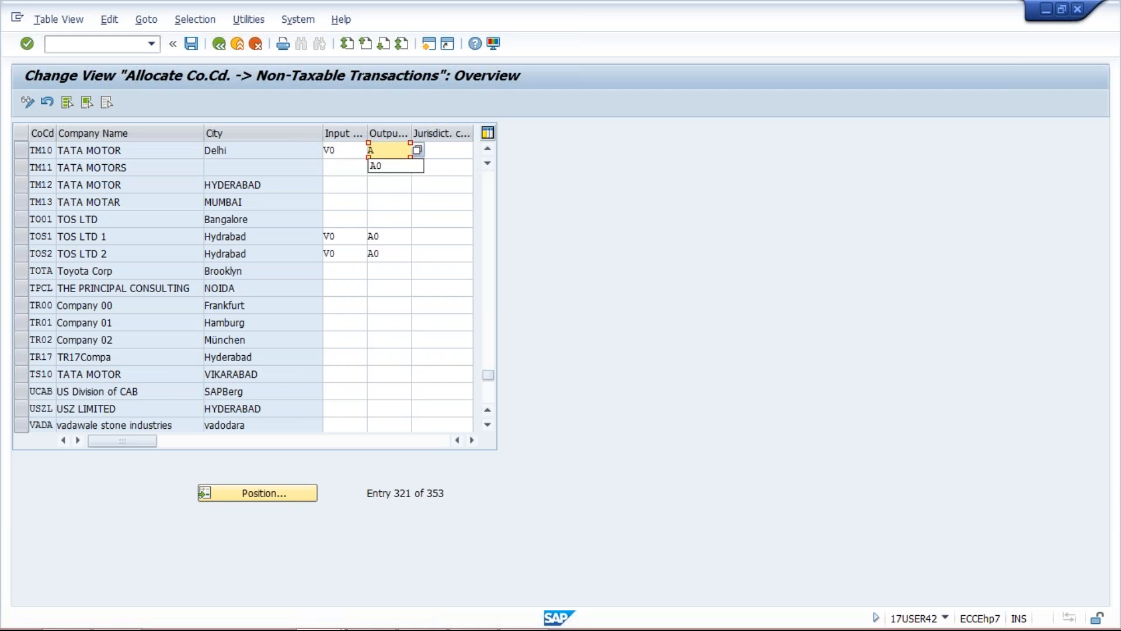
pyautogui.write('0')
pyautogui.hotkey('ctrl', 's')
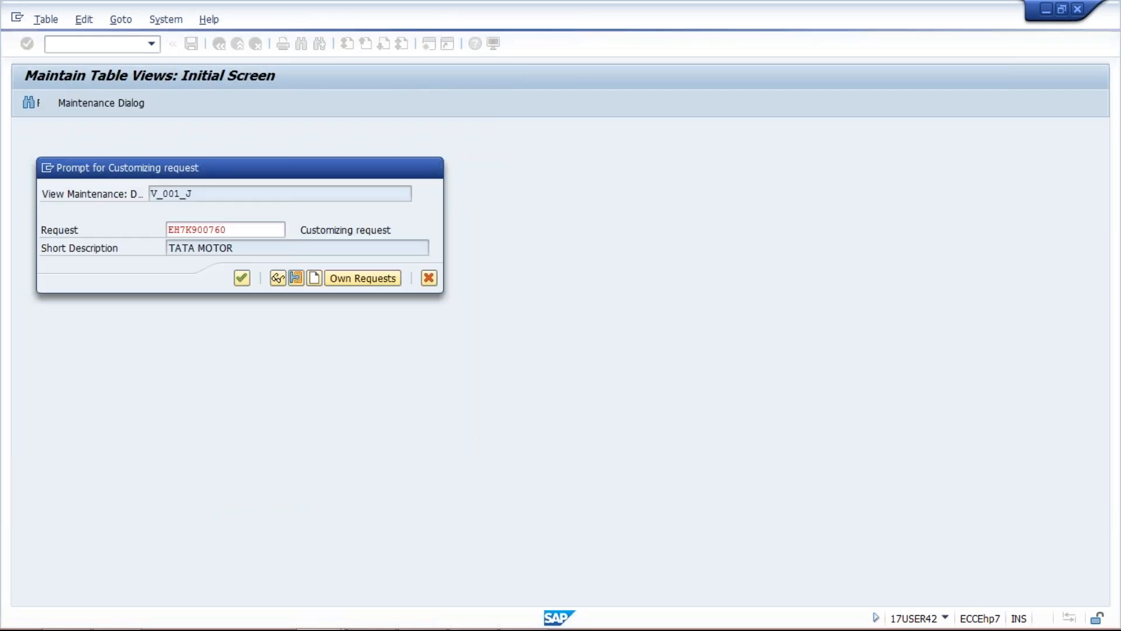
pyautogui.press('Return')
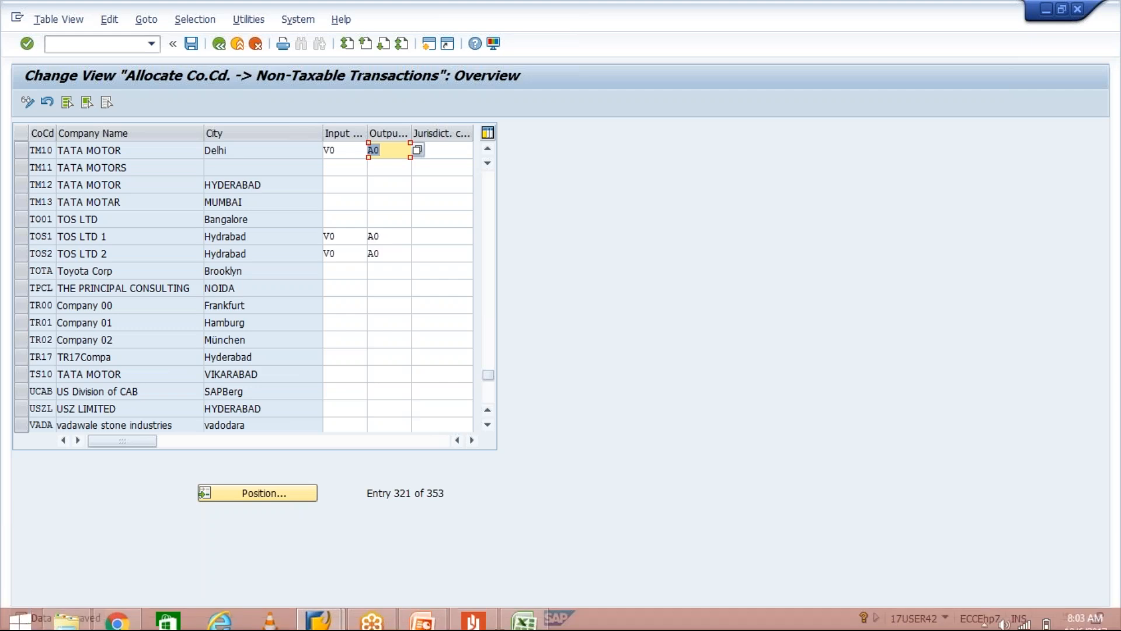
# Run transaction ORFA with the /n prefix to leave the current view and open the Asset Accounting implementation guide
pyautogui.click(151, 43)
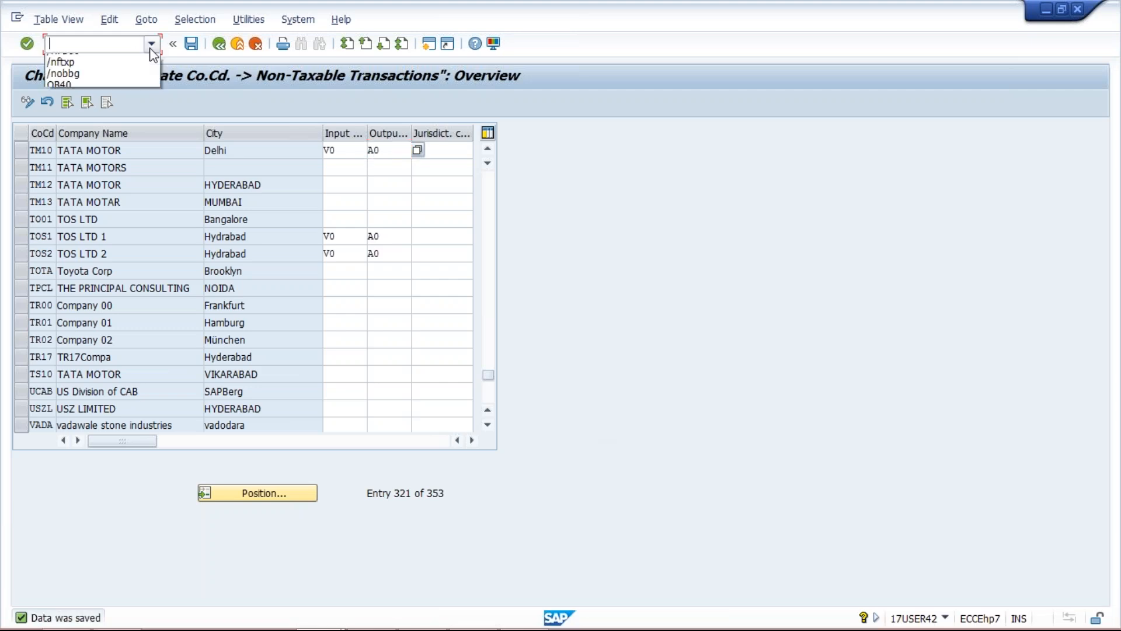
pyautogui.click(126, 94)
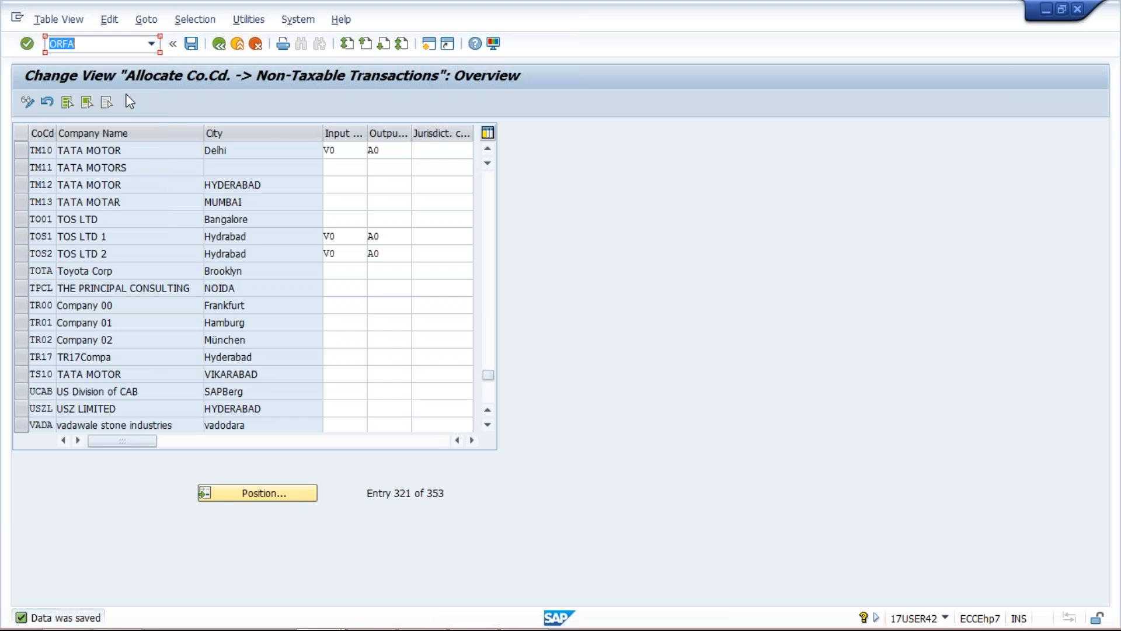
pyautogui.click(70, 44)
pyautogui.write('/n')
pyautogui.press('Return')
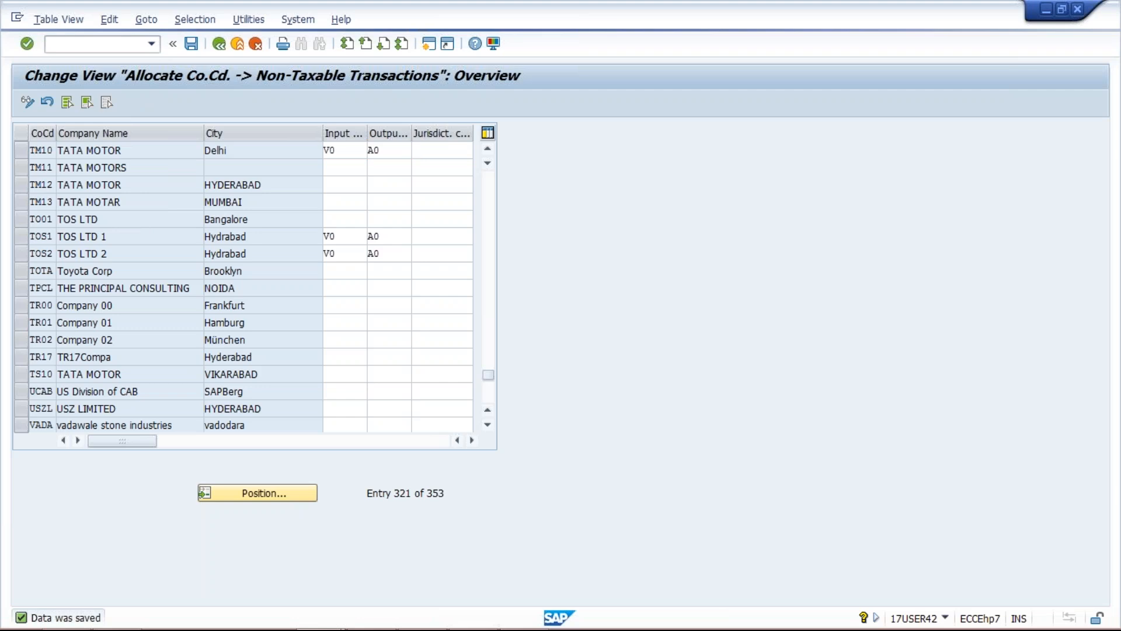
# Expand Organizational Structures and execute Assign Chart of Depreciation to Company Code
pyautogui.click(39, 176)
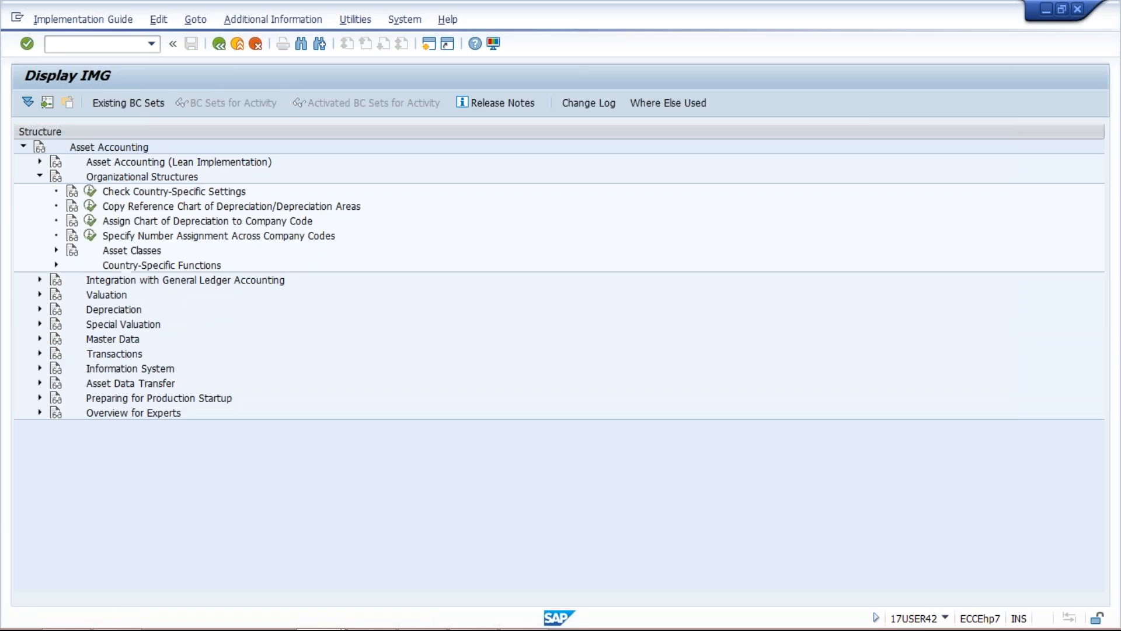
pyautogui.click(163, 208)
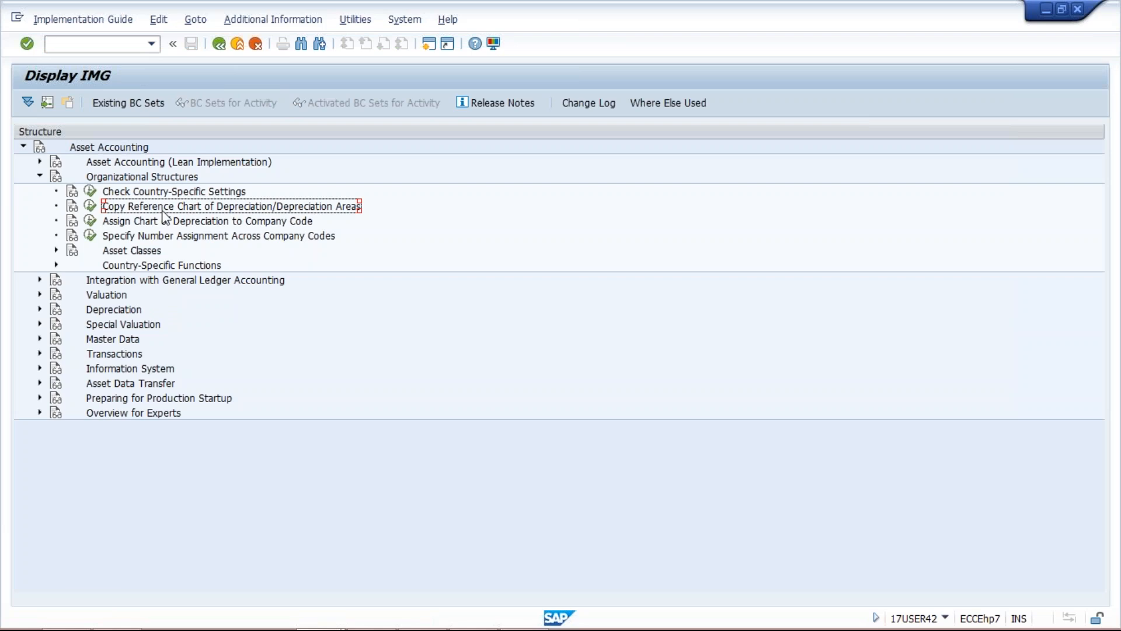
pyautogui.click(169, 221)
pyautogui.click(90, 220)
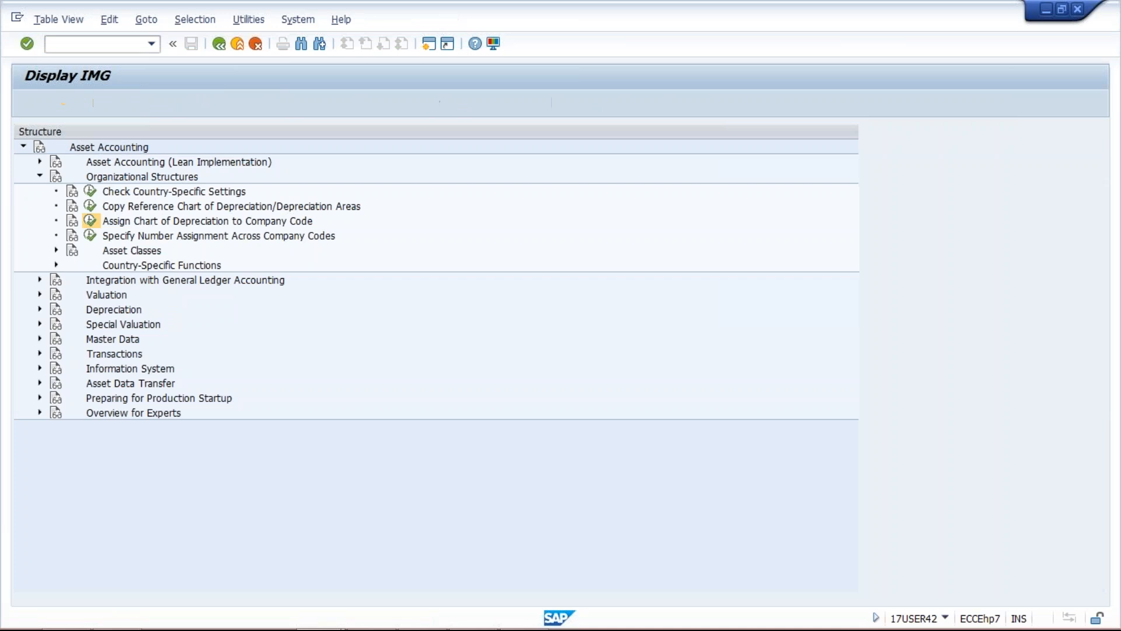
# Position the Asset Accounting company code list at TM10
pyautogui.click(82, 581)
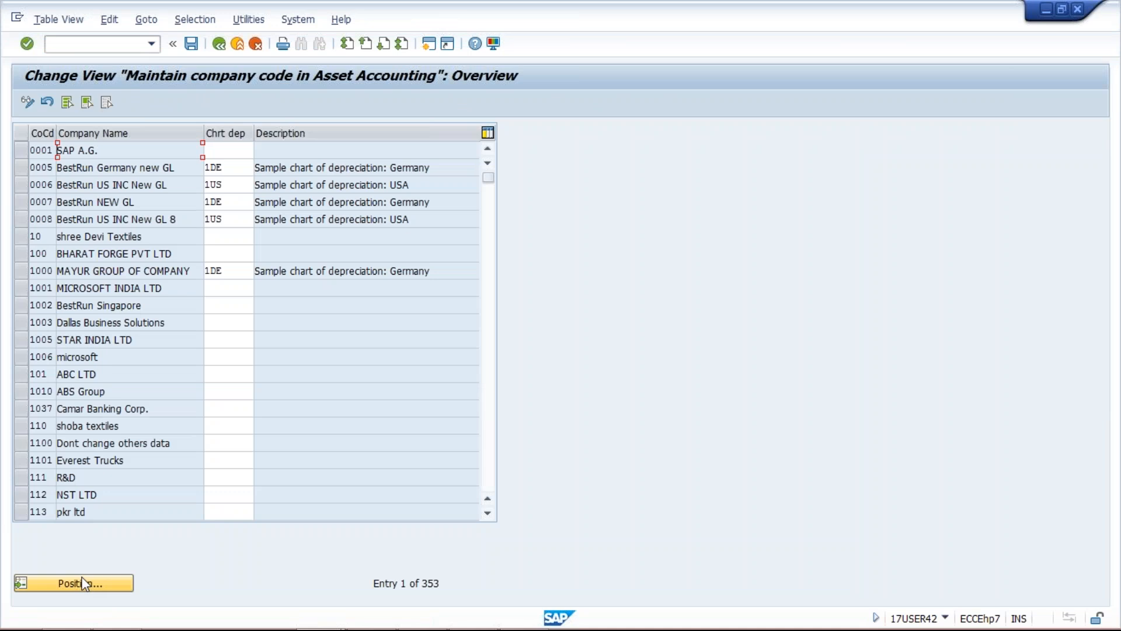
pyautogui.press('Down')
pyautogui.press('Down')
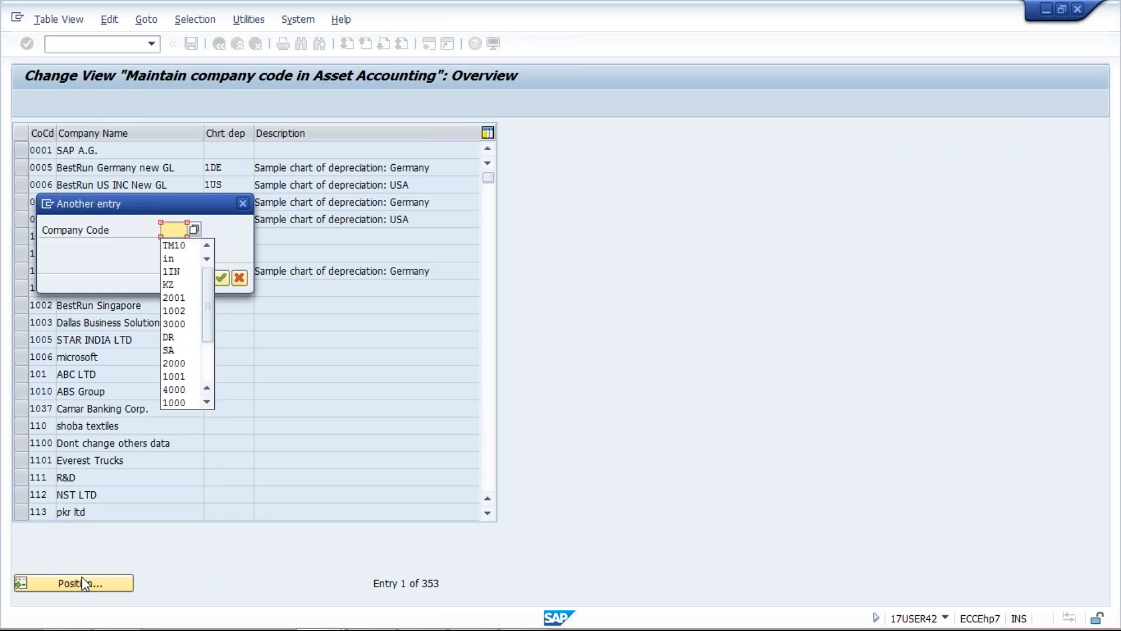
pyautogui.press('Return')
pyautogui.press('Return')
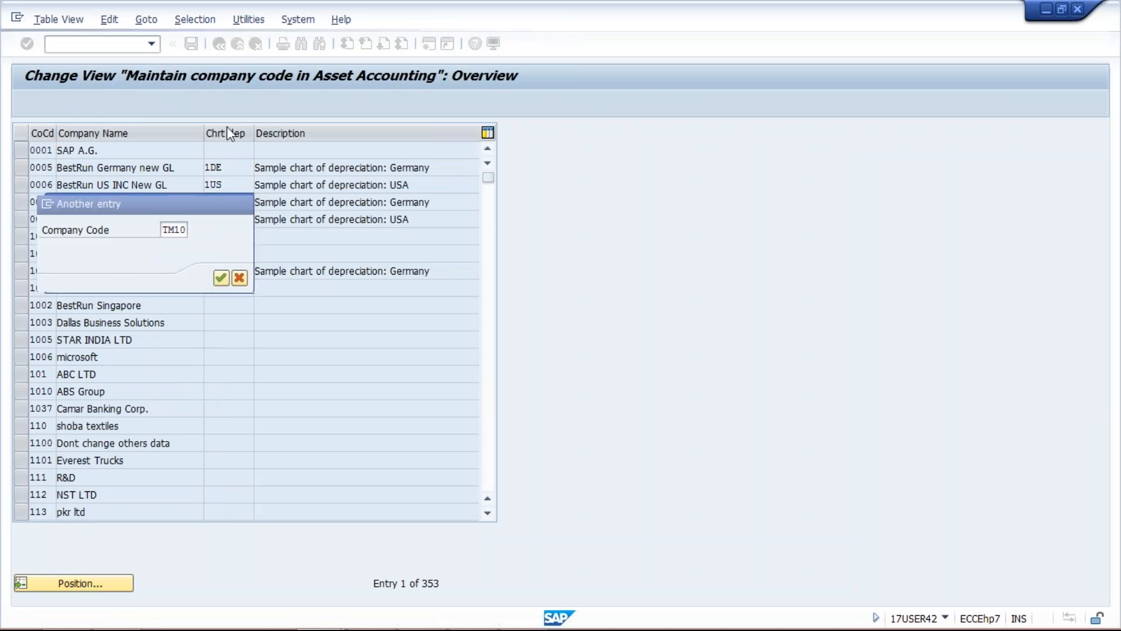
# Assign chart of depreciation TM10 to company code TM10 and save, accepting the customizing request
pyautogui.click(228, 150)
pyautogui.write('TM10')
pyautogui.press('Return')
pyautogui.click(426, 154)
pyautogui.click(191, 43)
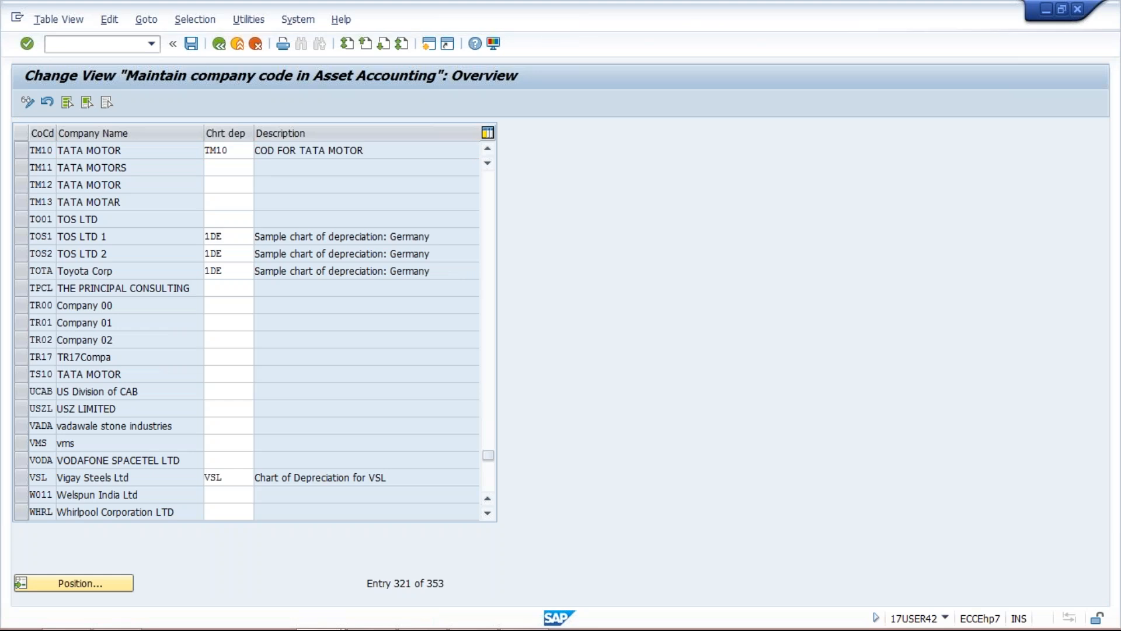
pyautogui.click(244, 278)
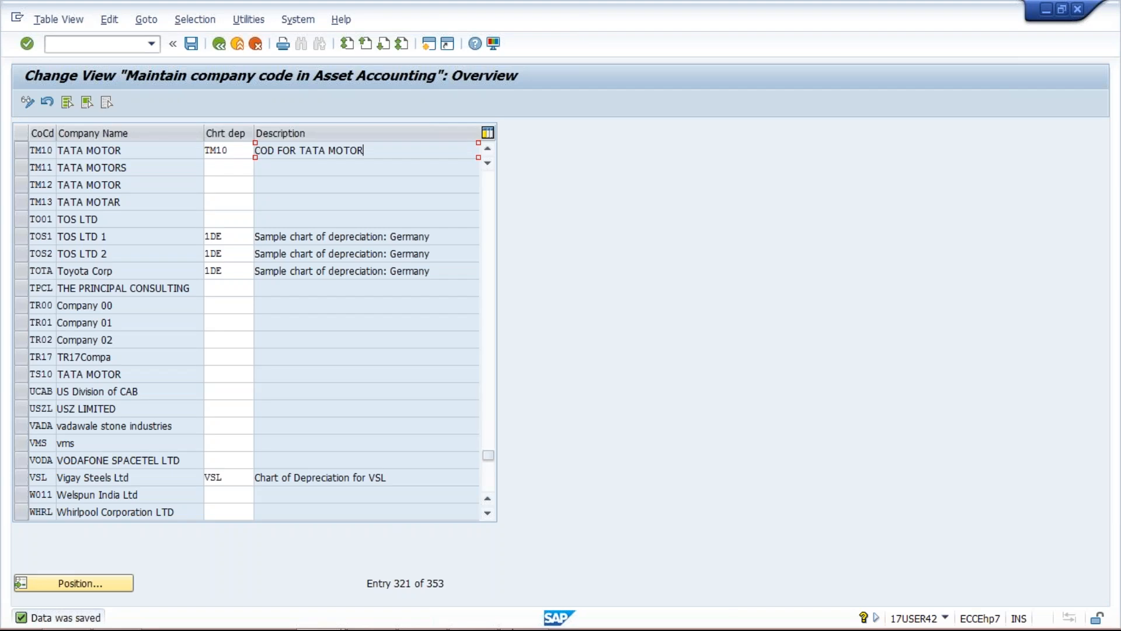
pyautogui.moveTo(469, 623)
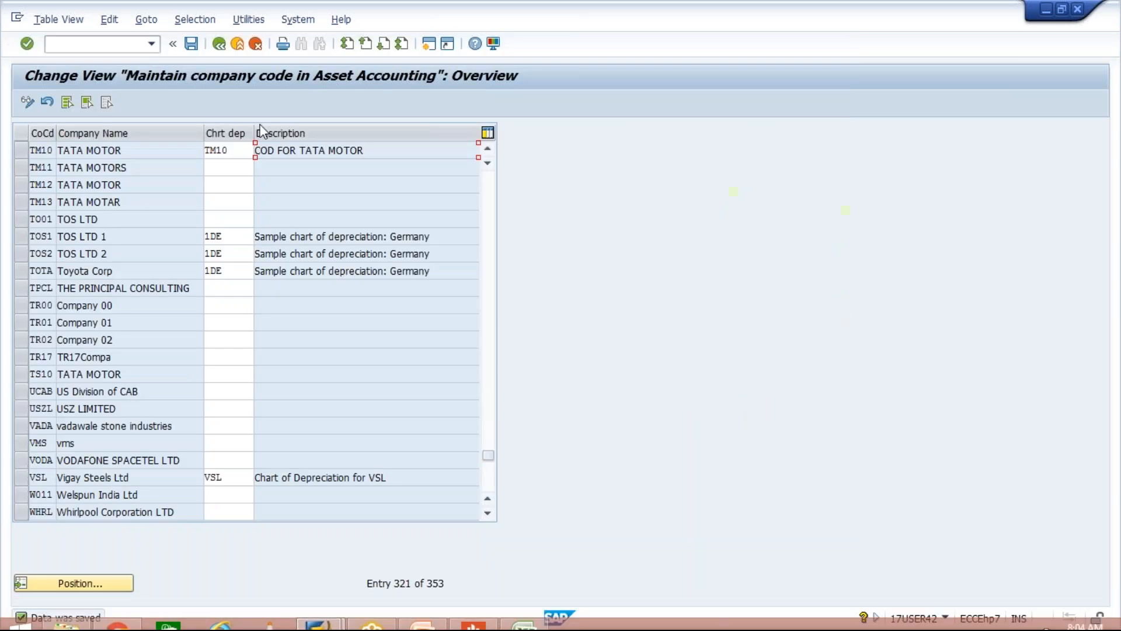
# Return to the implementation guide, expand Asset Classes and execute Specify Account Determination
pyautogui.click(221, 45)
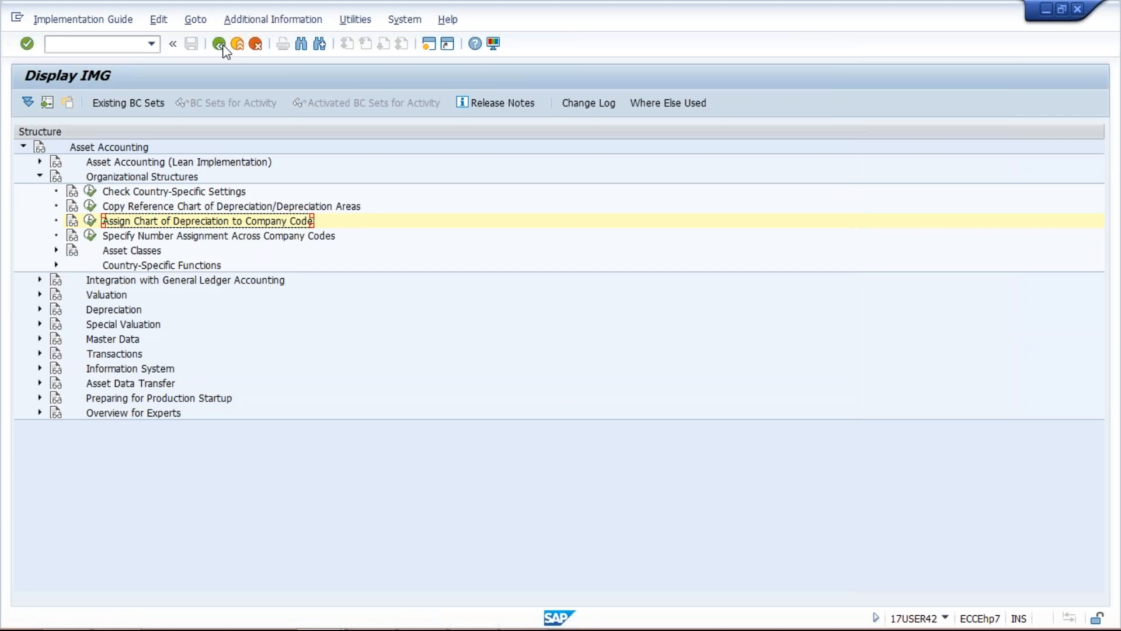
pyautogui.click(56, 251)
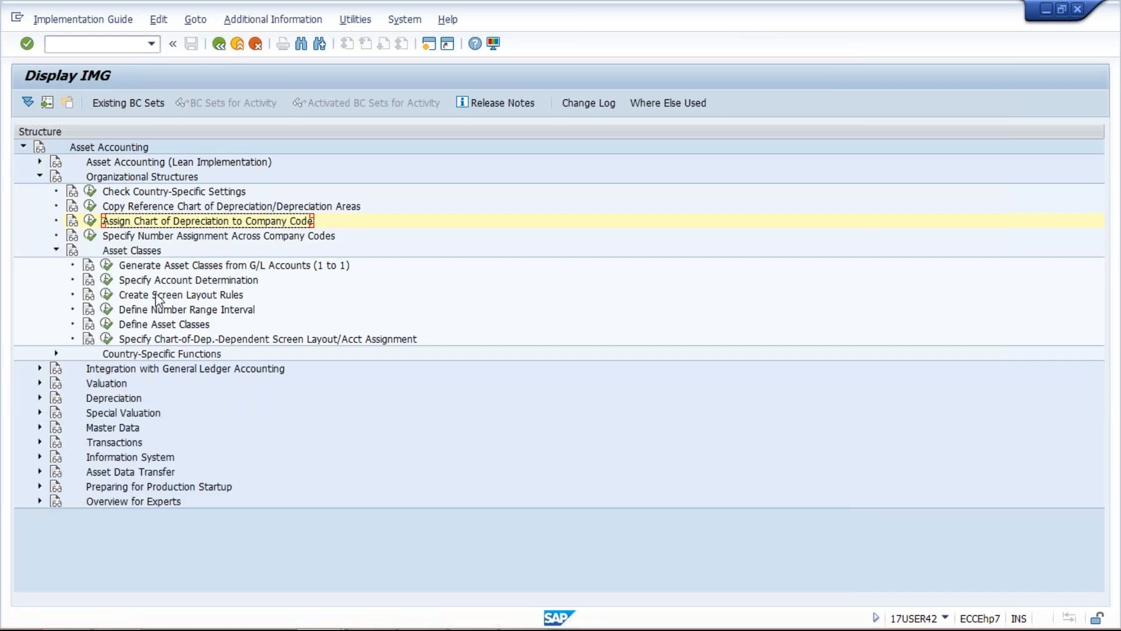
pyautogui.click(107, 279)
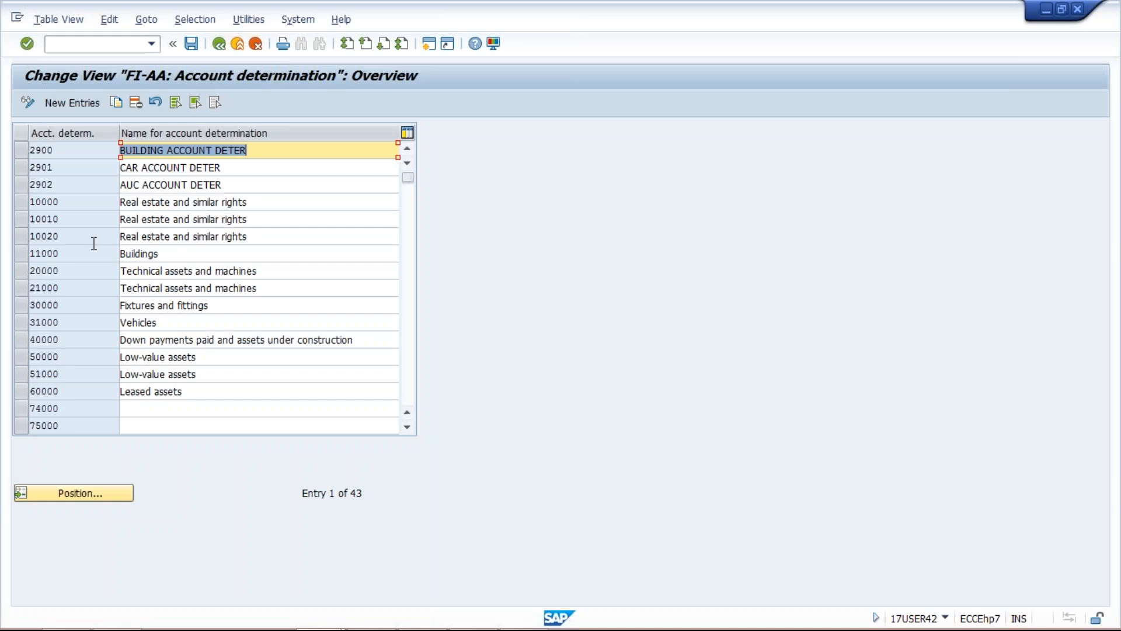
# Add a new account determination TP&M with the name PLANT AND MACHINARY
pyautogui.click(80, 103)
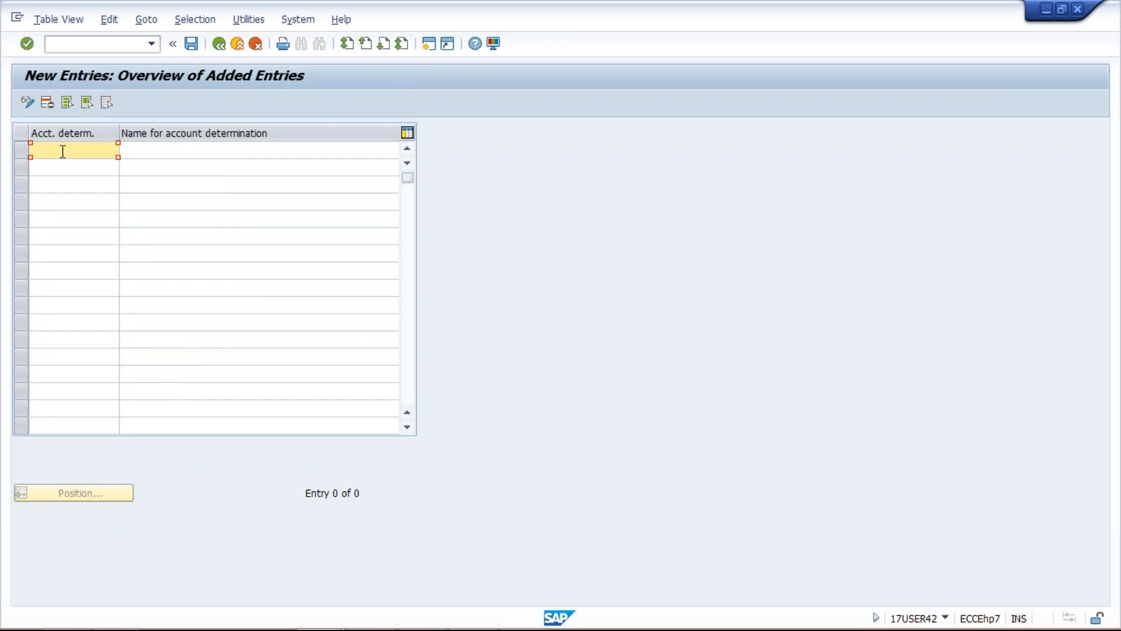
pyautogui.write('T')
pyautogui.write('M')
pyautogui.press('BackSpace')
pyautogui.write('P&m')
pyautogui.click(214, 149)
pyautogui.click(85, 150)
pyautogui.press('BackSpace')
pyautogui.write('M')
pyautogui.click(189, 150)
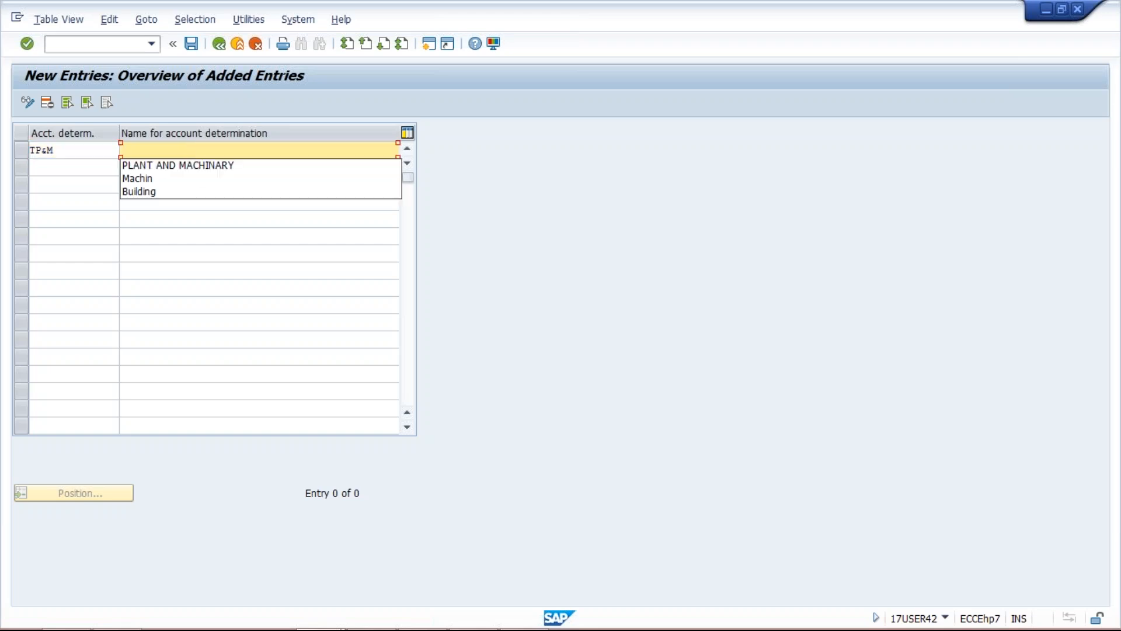
pyautogui.click(195, 166)
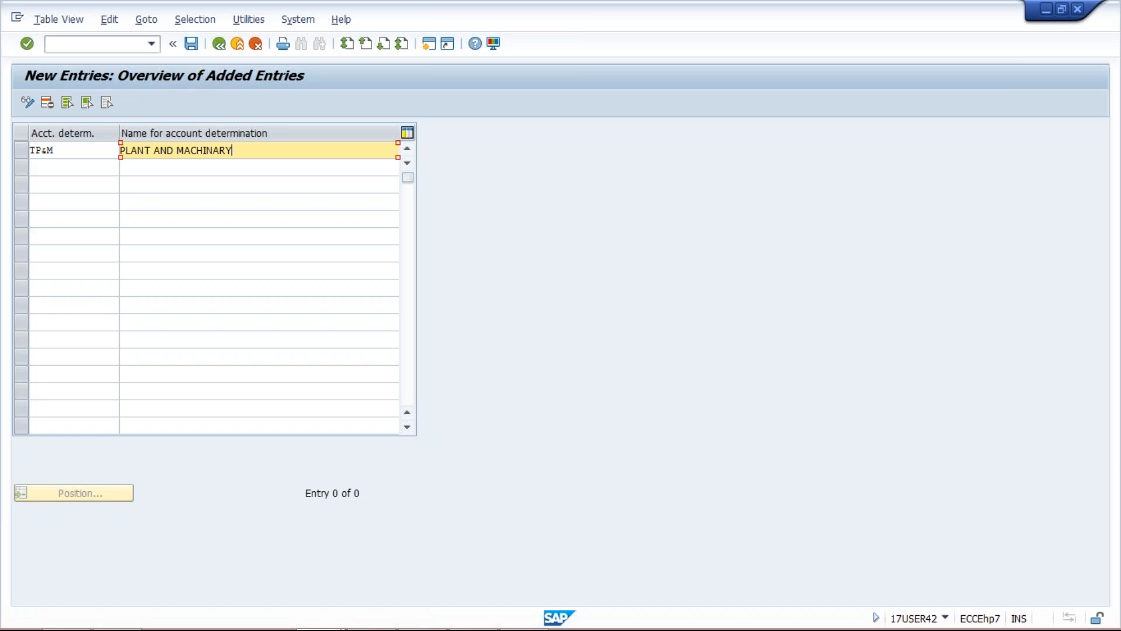
pyautogui.press('Return')
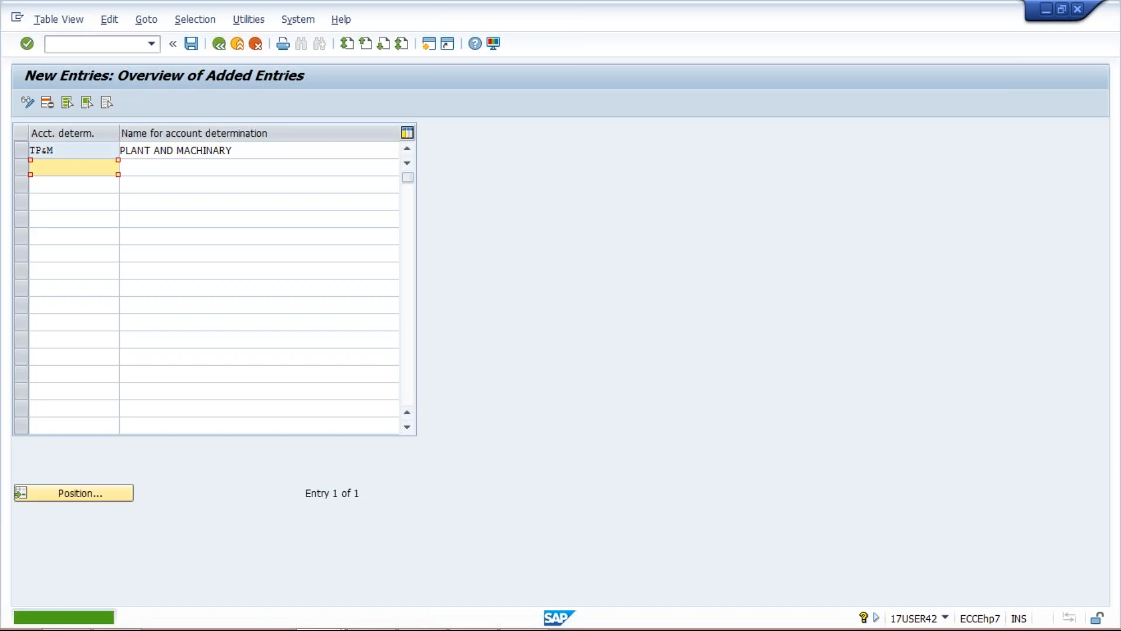
# Save the TP&M account determination, accepting the customizing request, and return to the implementation guide
pyautogui.click(191, 43)
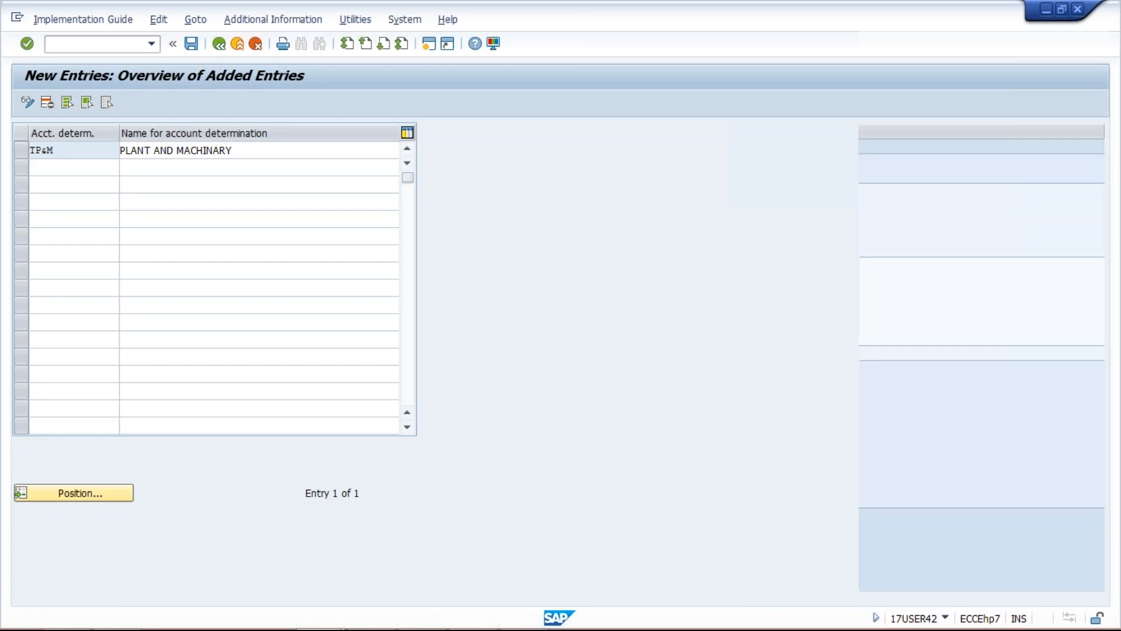
pyautogui.click(241, 278)
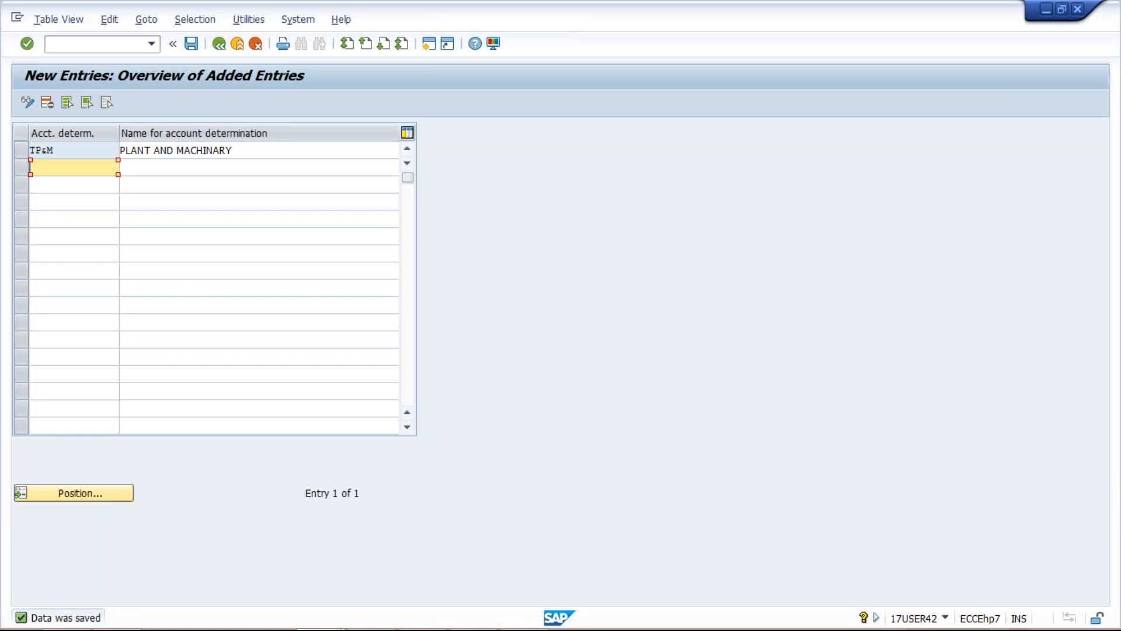
pyautogui.click(77, 151)
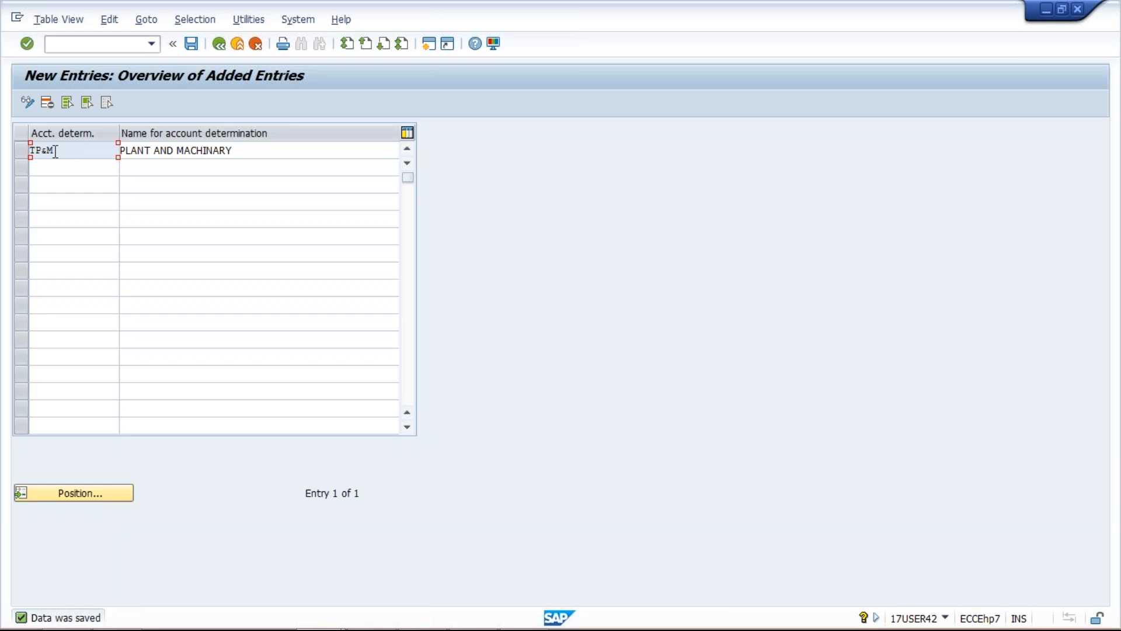
pyautogui.click(191, 44)
pyautogui.click(219, 45)
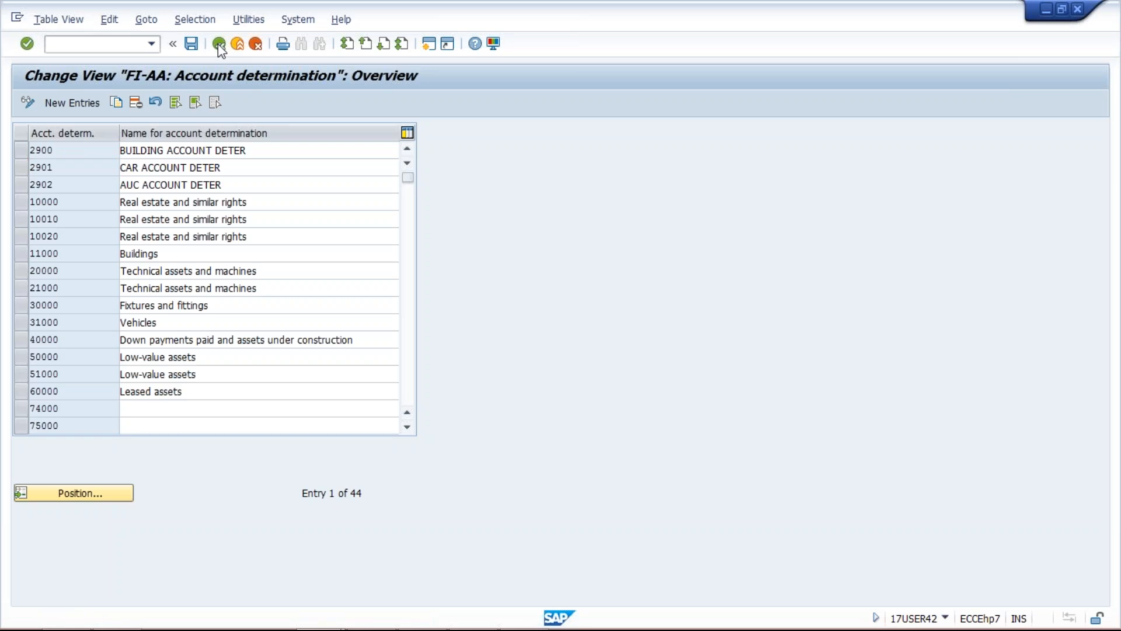
pyautogui.click(218, 44)
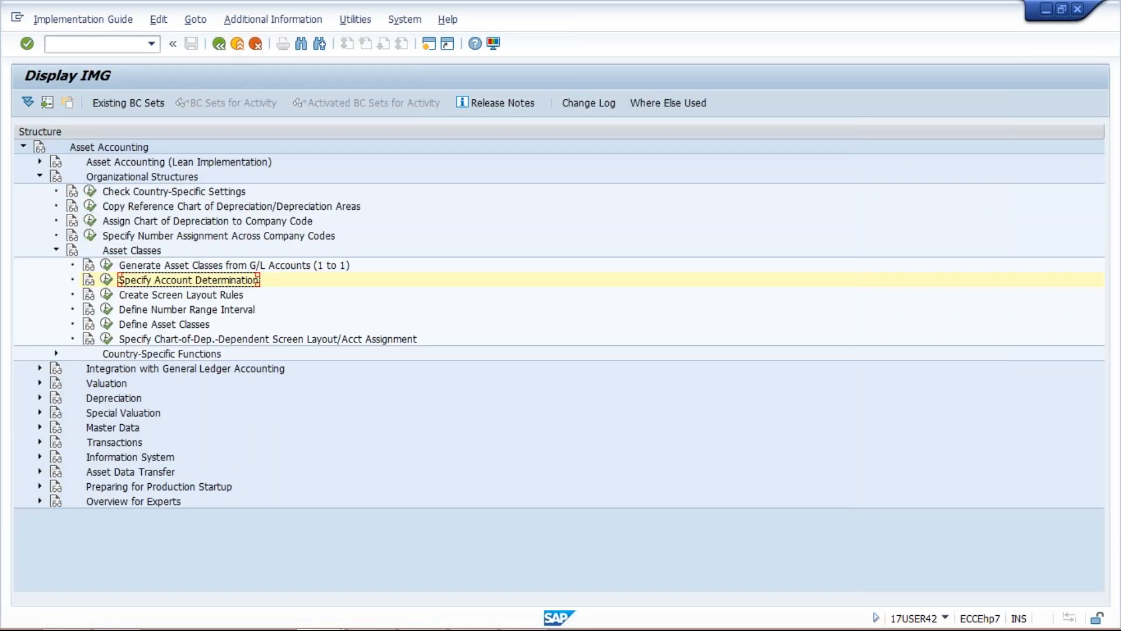
# Execute Create Screen Layout Rules and copy rule 2000 General machines as TP&M, named PLANT AND MACHINARY
pyautogui.click(107, 295)
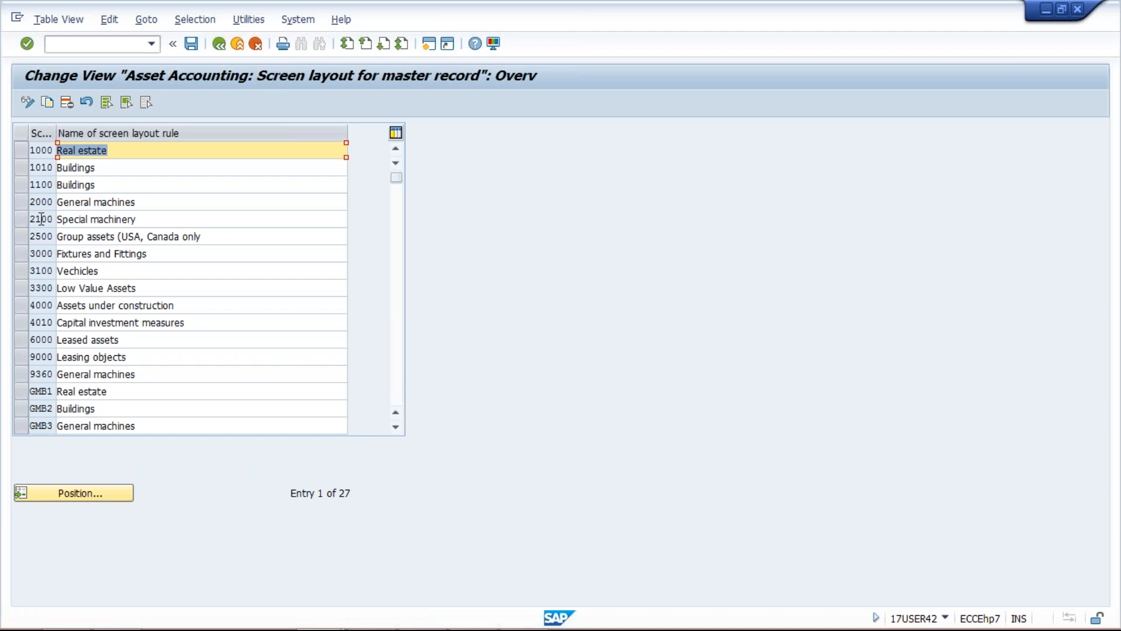
pyautogui.click(22, 203)
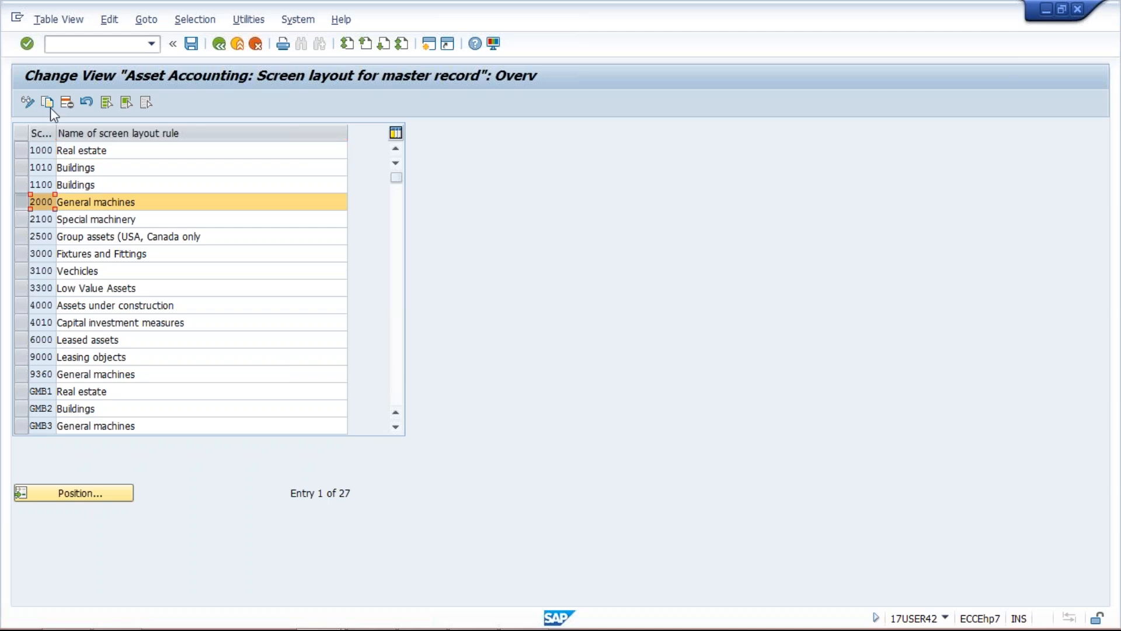
pyautogui.click(48, 103)
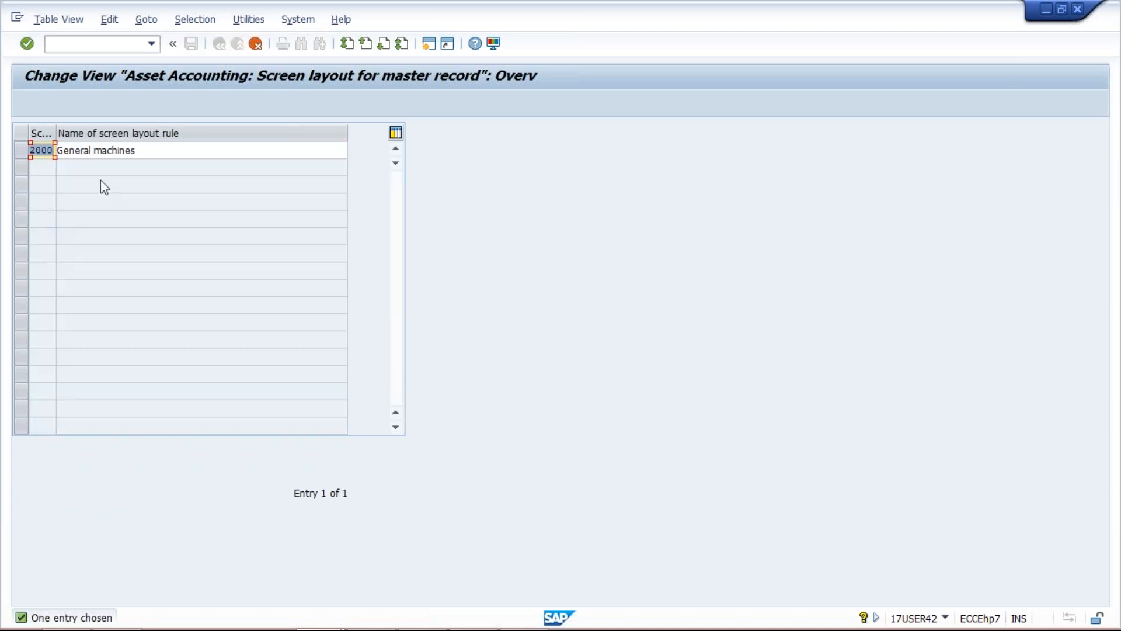
pyautogui.press('Delete')
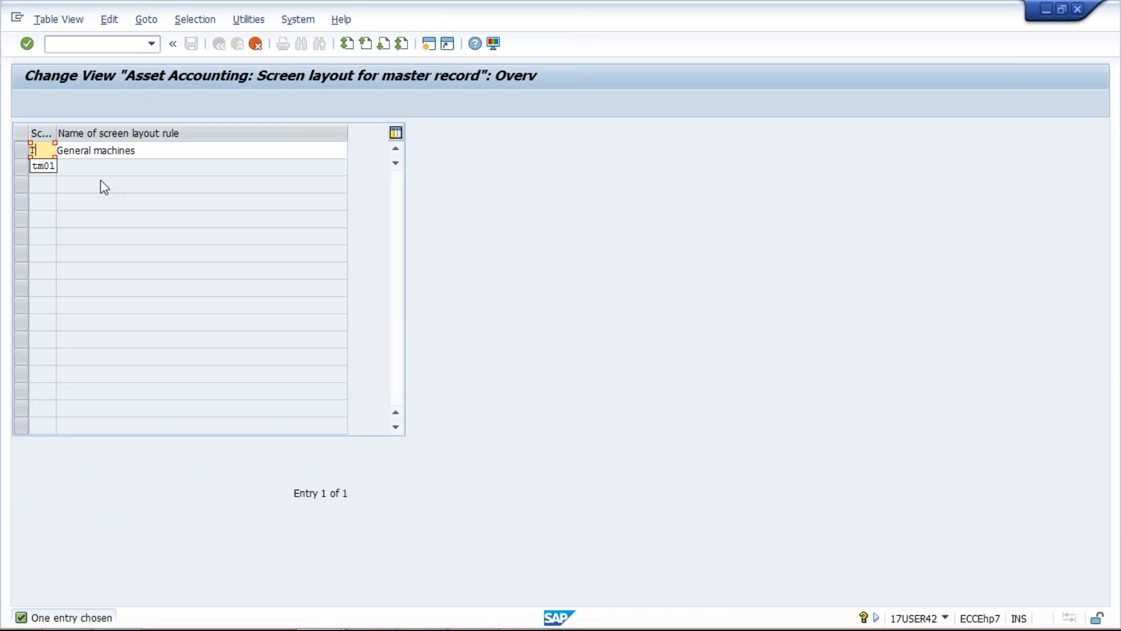
pyautogui.write('TP&M')
pyautogui.press('Tab')
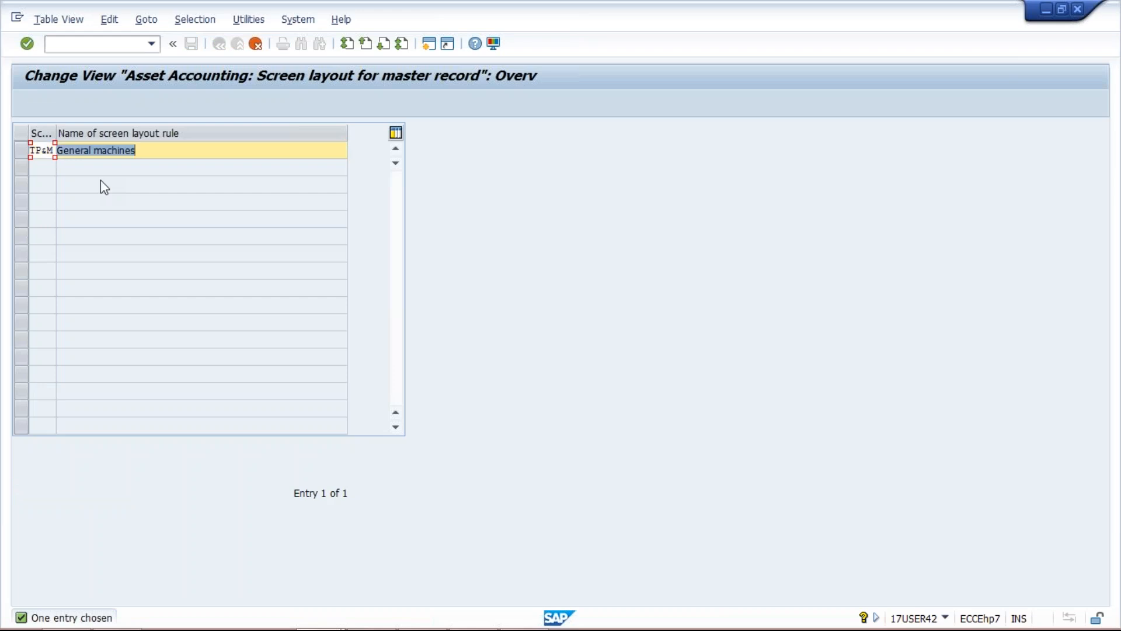
pyautogui.write('P')
pyautogui.click(125, 167)
pyautogui.press('Return')
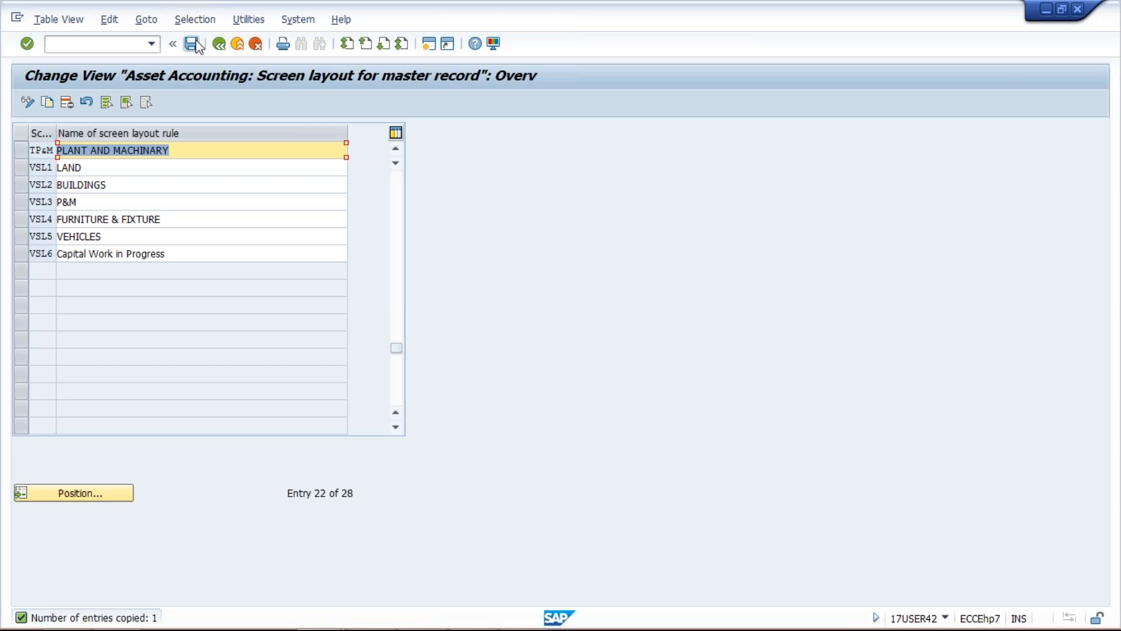
# Save the TP&M screen layout rule, accepting the customizing request, and return to the implementation guide
pyautogui.click(191, 43)
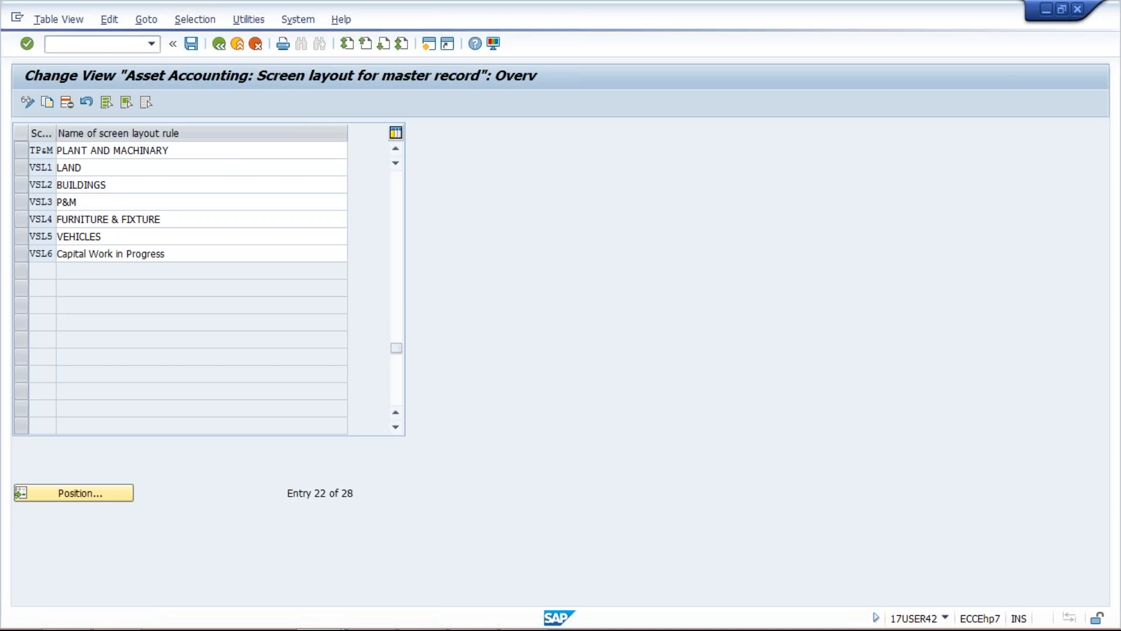
pyautogui.click(241, 280)
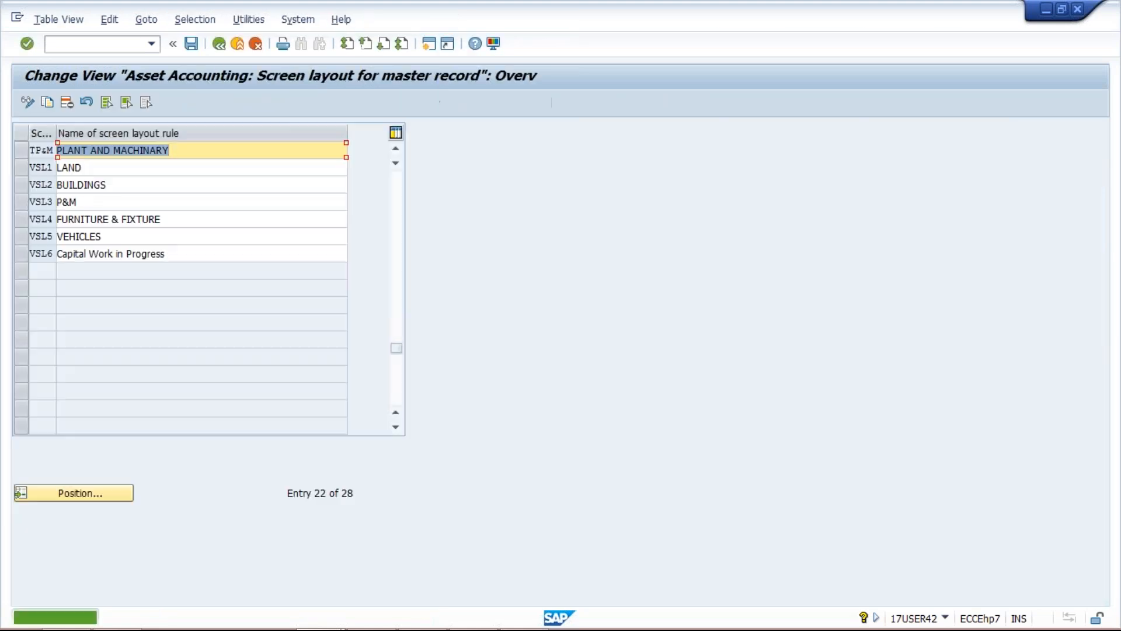
pyautogui.click(219, 43)
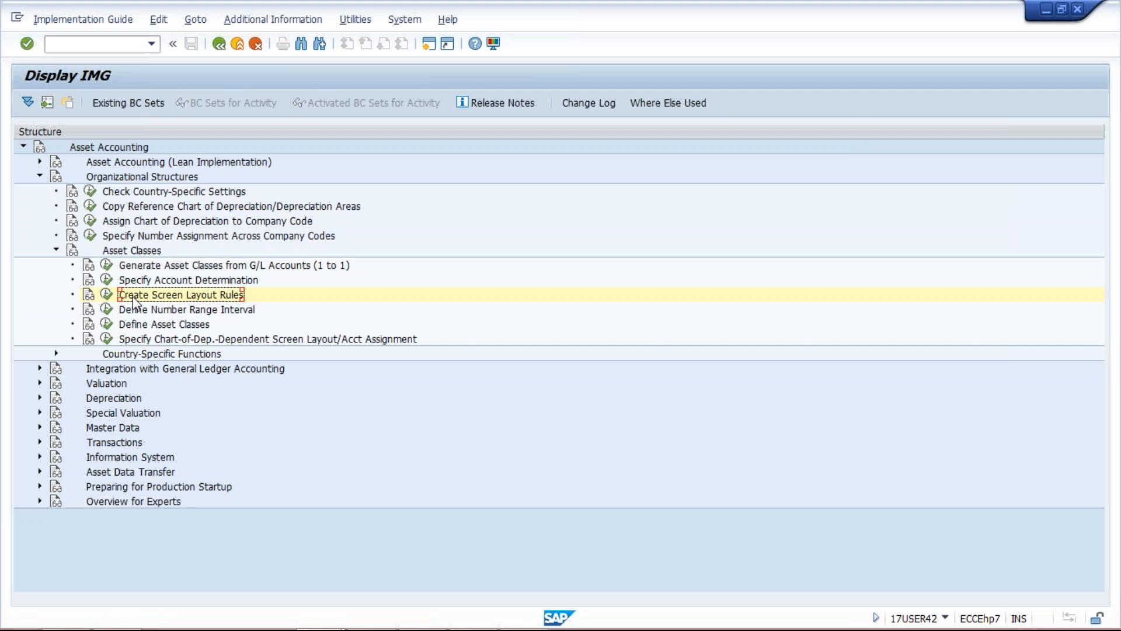
# Execute Define Number Range Interval and open the asset number intervals of company code TM10 for editing
pyautogui.click(107, 310)
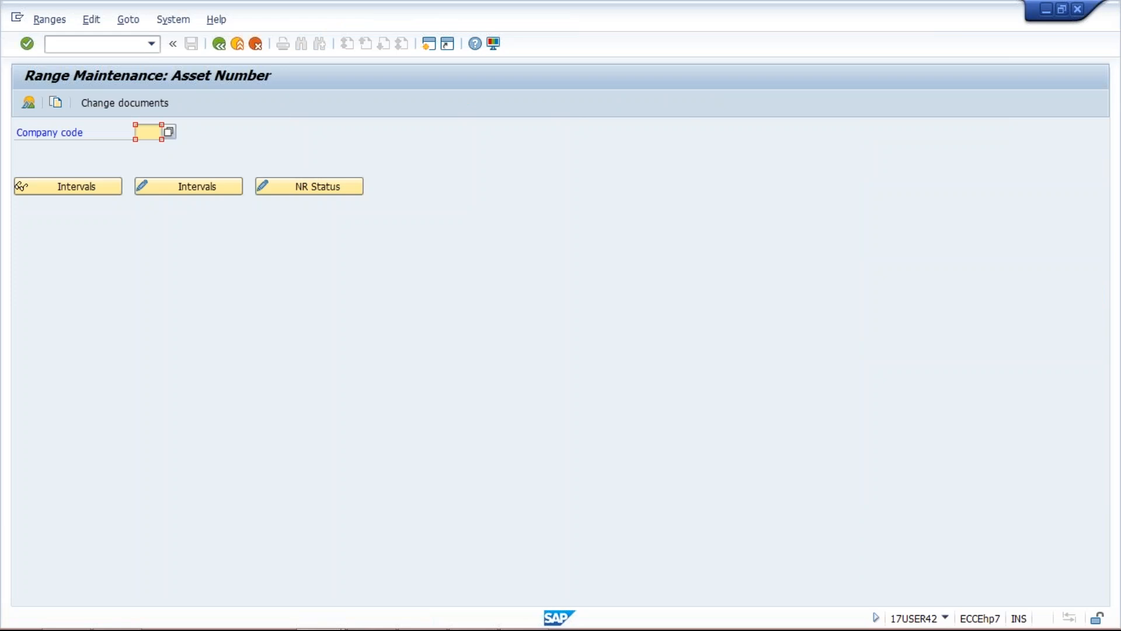
pyautogui.write('TM10')
pyautogui.click(180, 189)
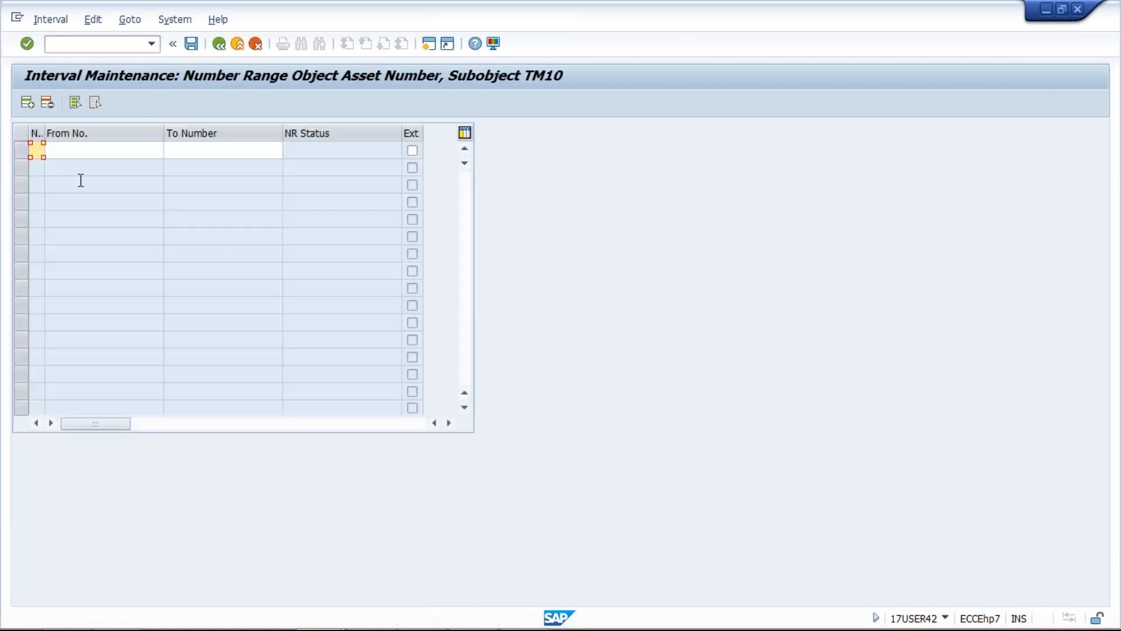
# Add asset number range interval 01 from 1000 to 1999 with internal numbering and save it, acknowledging the transport notice
pyautogui.click(99, 153)
pyautogui.write('1000')
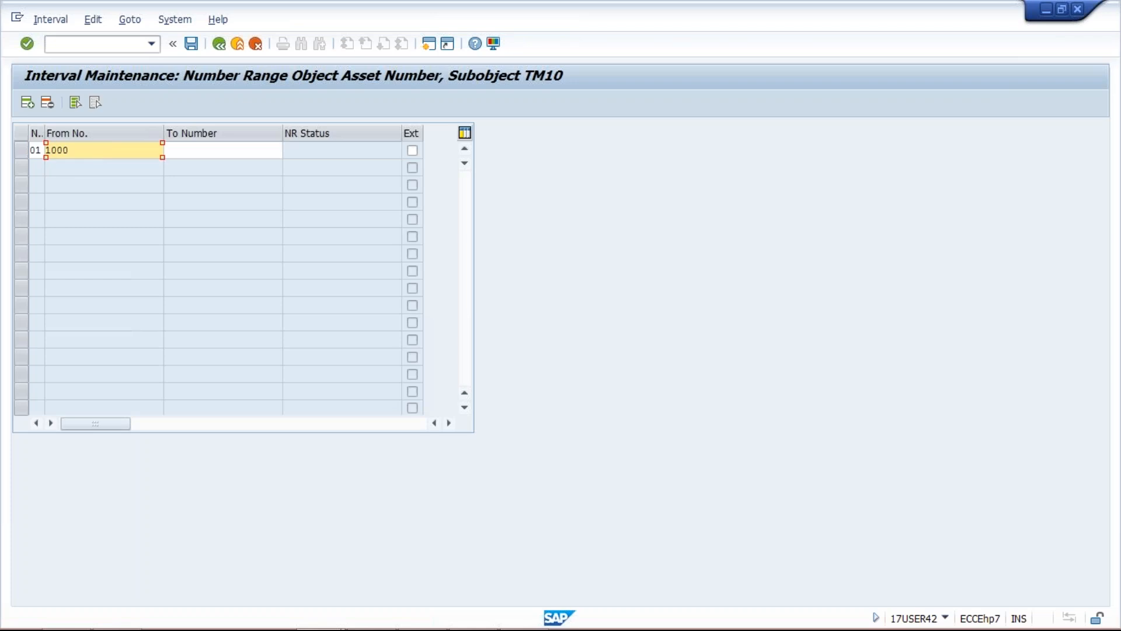
pyautogui.click(255, 151)
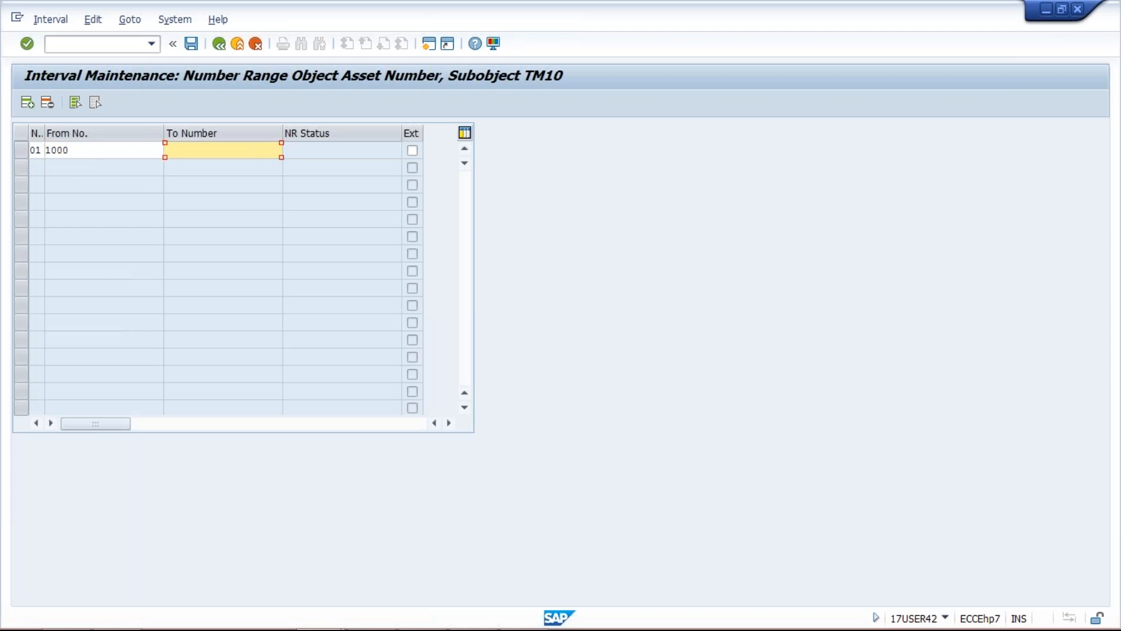
pyautogui.write('1999')
pyautogui.press('Return')
pyautogui.click(192, 44)
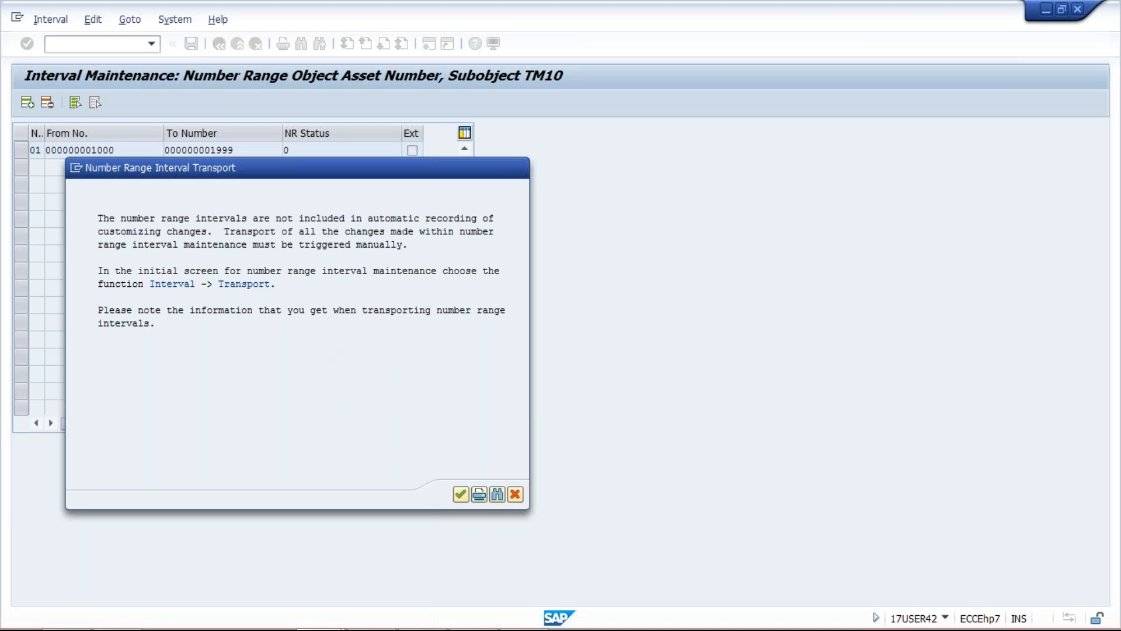
pyautogui.press('Return')
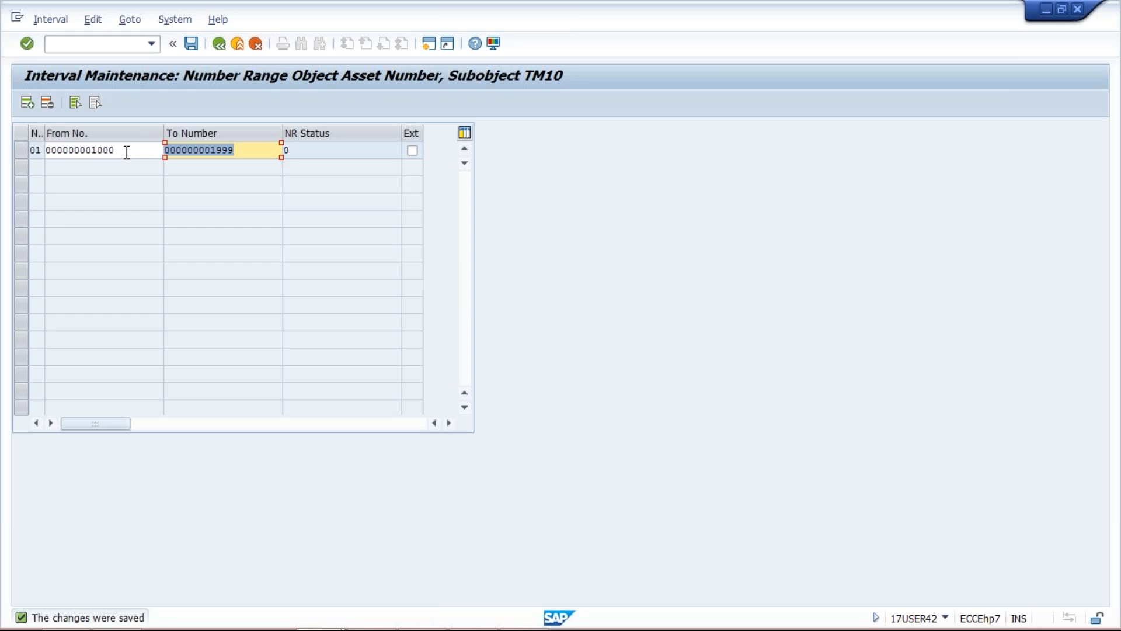
pyautogui.click(311, 151)
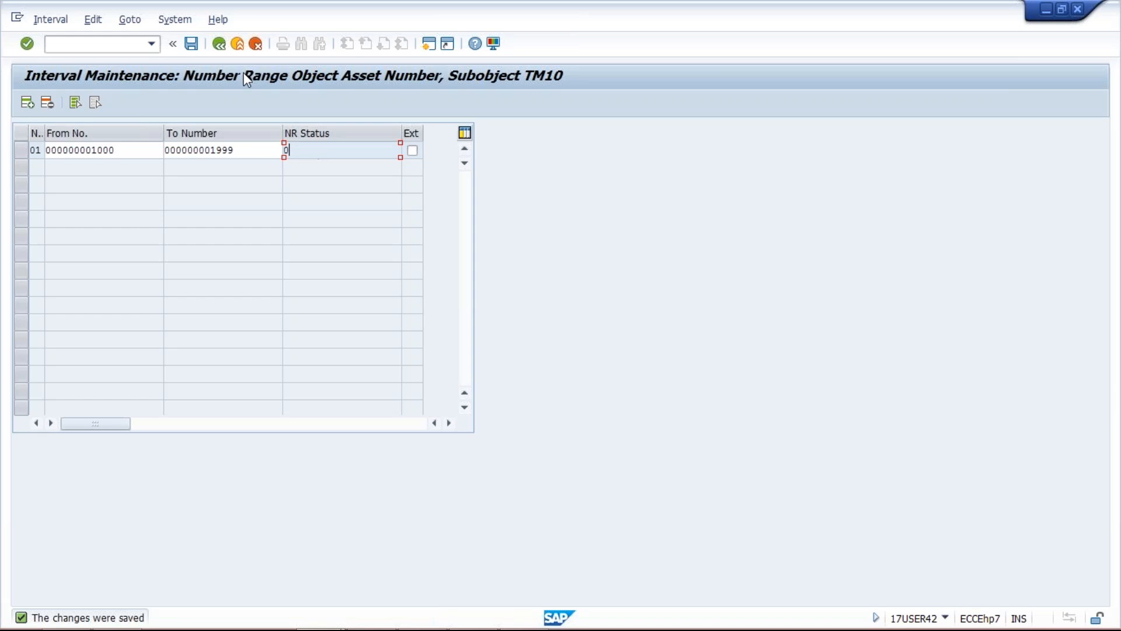
# Leave number range maintenance and execute Define Asset Classes in the implementation guide
pyautogui.click(218, 44)
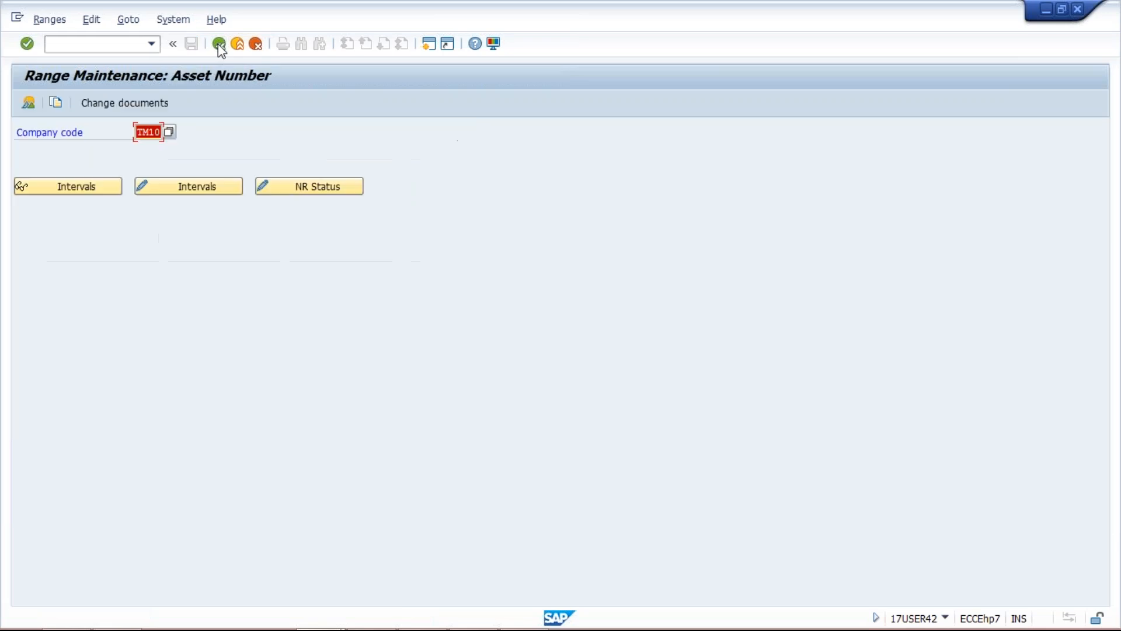
pyautogui.click(218, 44)
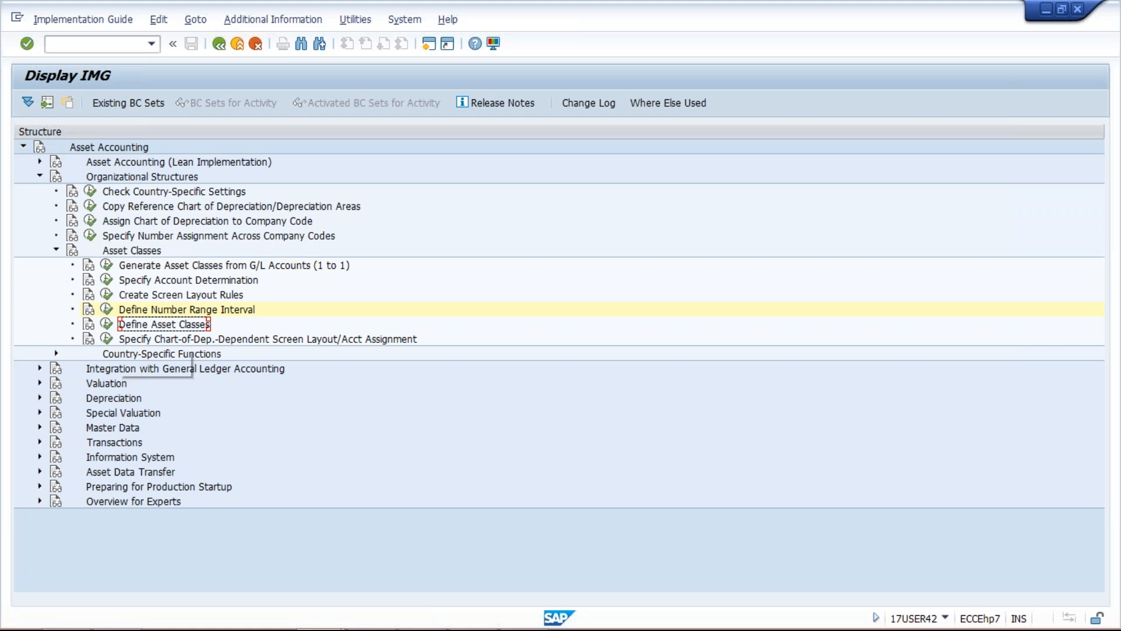
pyautogui.click(108, 325)
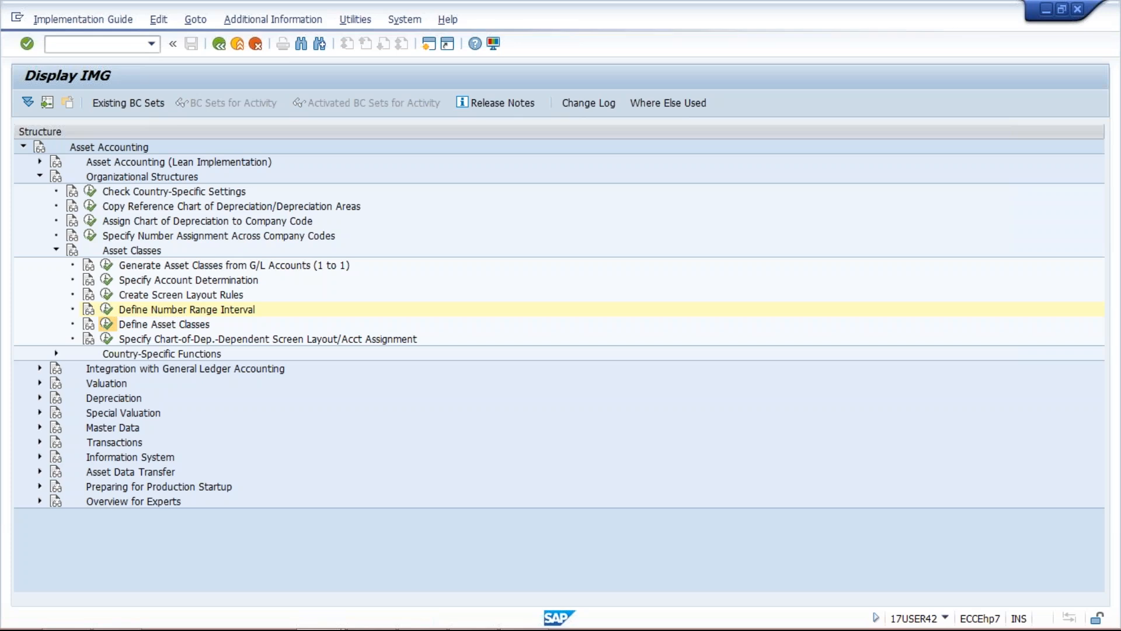
pyautogui.click(106, 324)
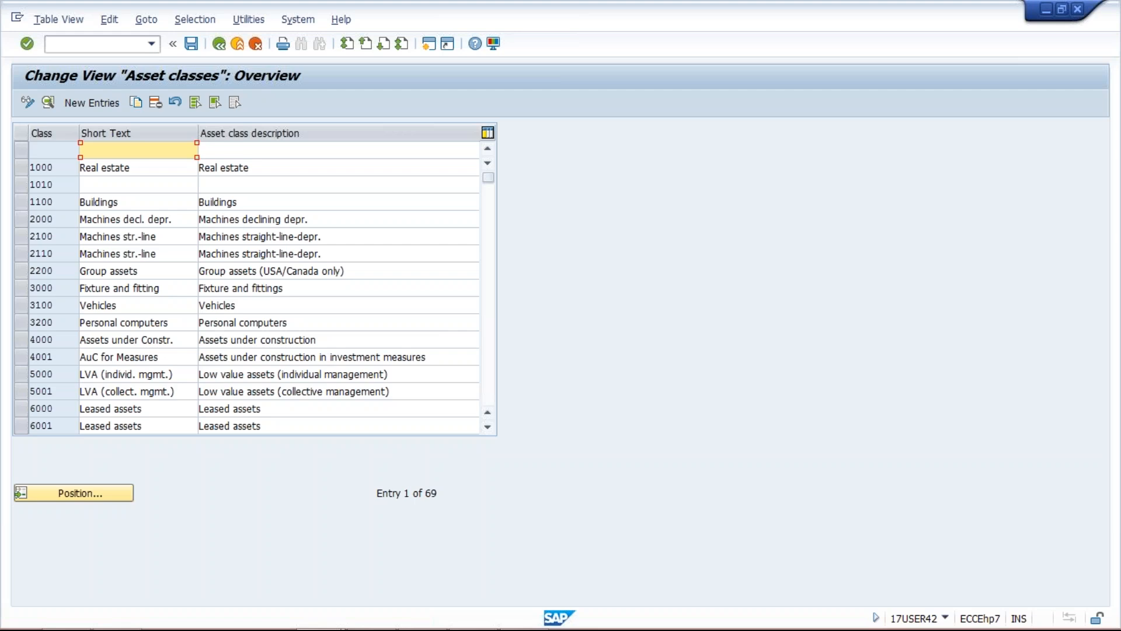
# Start a new asset class TP&M with the description PLANT AND MACHINARY
pyautogui.click(93, 104)
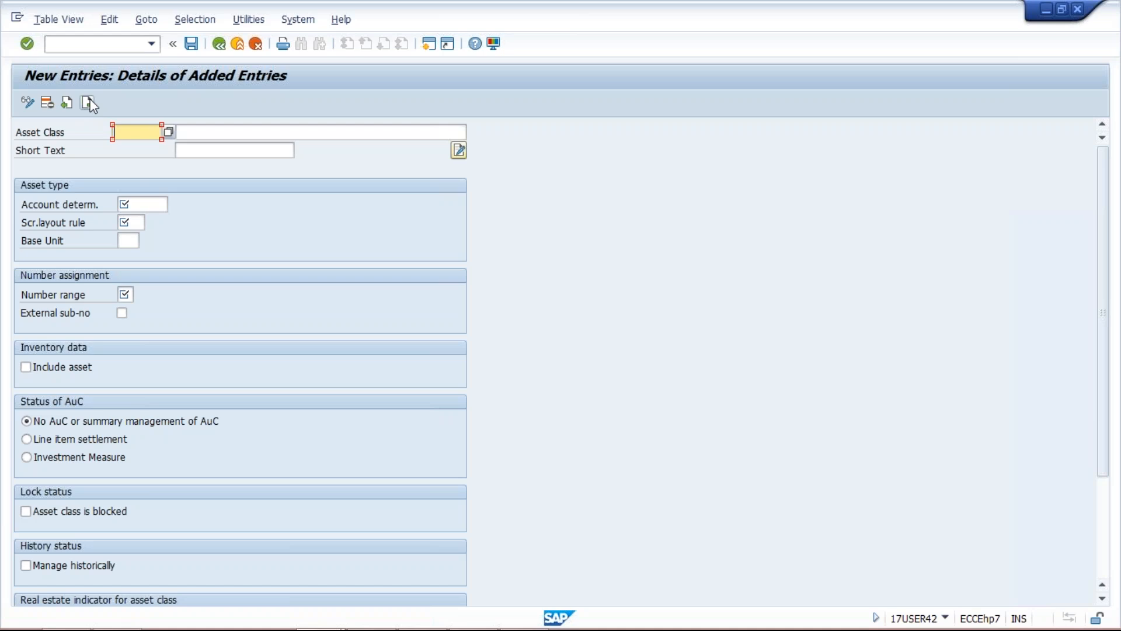
pyautogui.write('TP&m')
pyautogui.click(248, 133)
pyautogui.write('P')
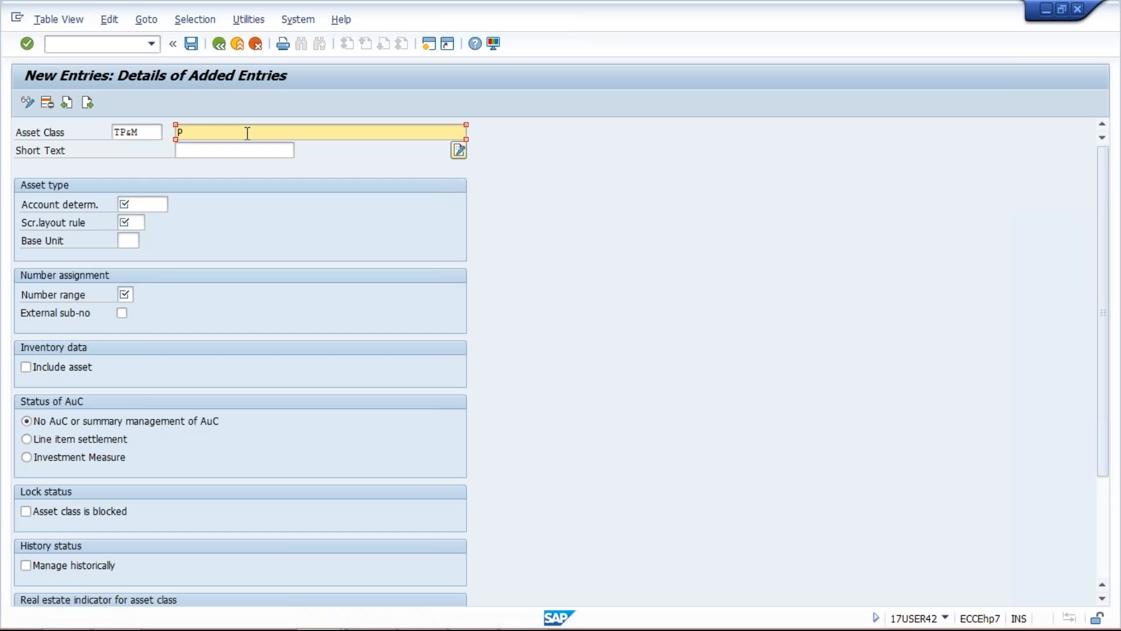
pyautogui.write('LANT AND MACHINARY')
# Assign account determination TP&M and screen layout rule TP&M to the new asset class
pyautogui.click(150, 208)
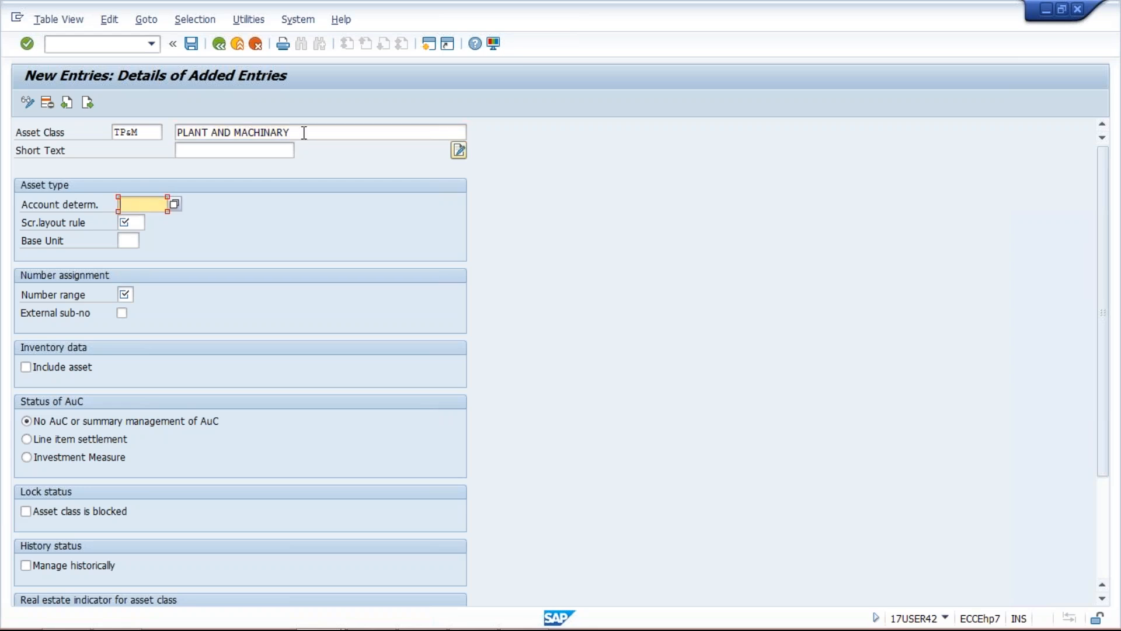
pyautogui.moveTo(146, 132); pyautogui.dragTo(115, 132)
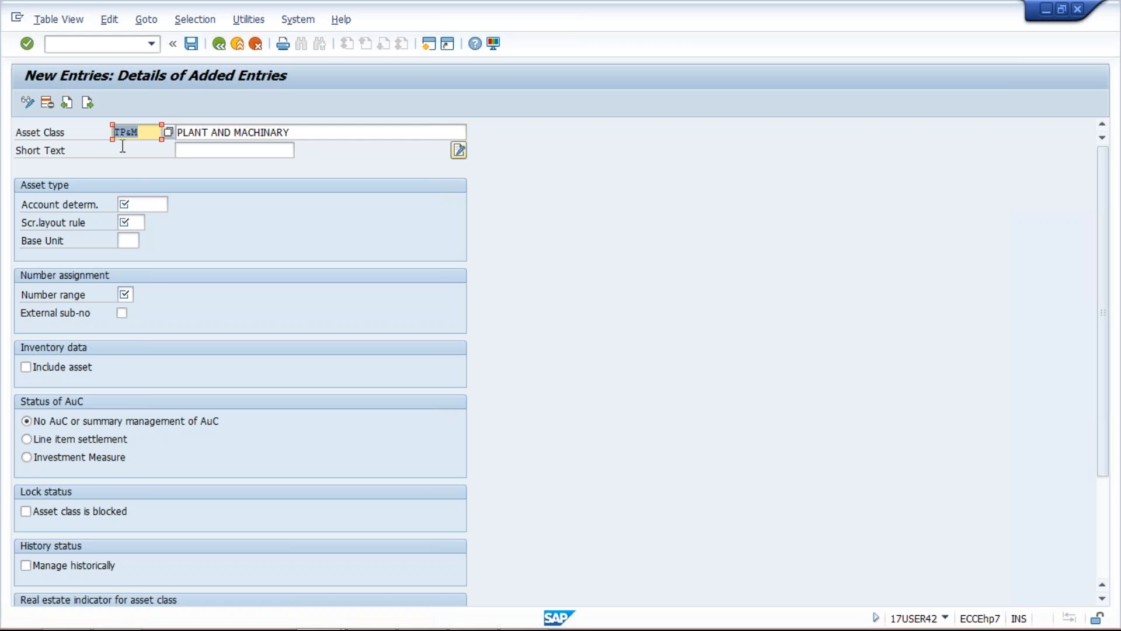
pyautogui.click(140, 202)
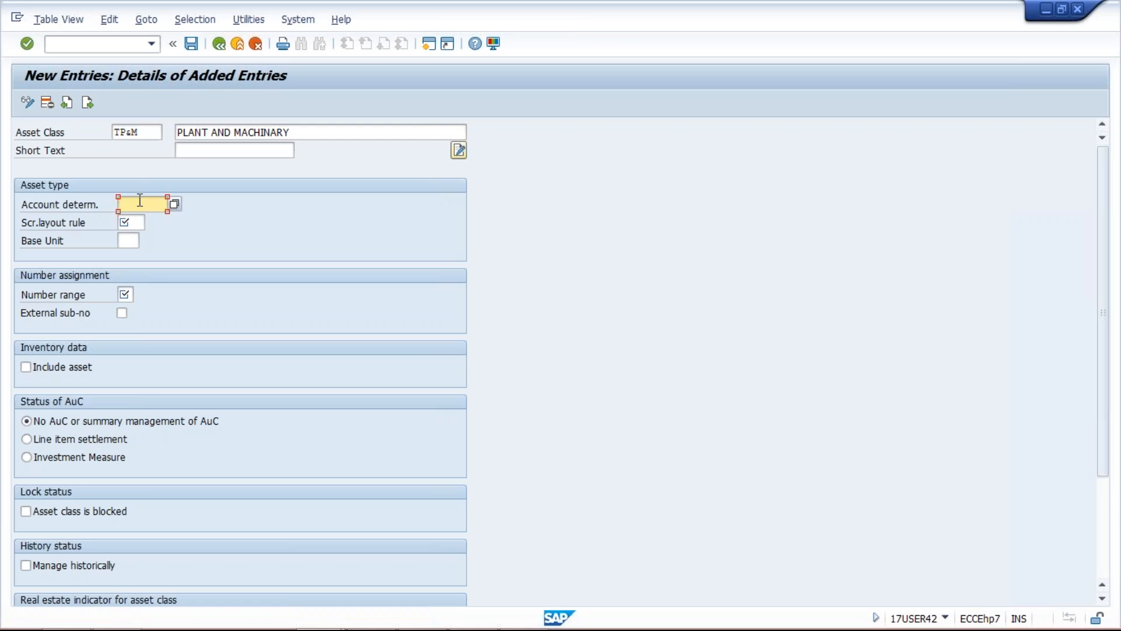
pyautogui.moveTo(150, 132); pyautogui.dragTo(115, 132)
pyautogui.hotkey('ctrl', 'c')
pyautogui.click(146, 204)
pyautogui.hotkey('ctrl', 'v')
pyautogui.click(131, 220)
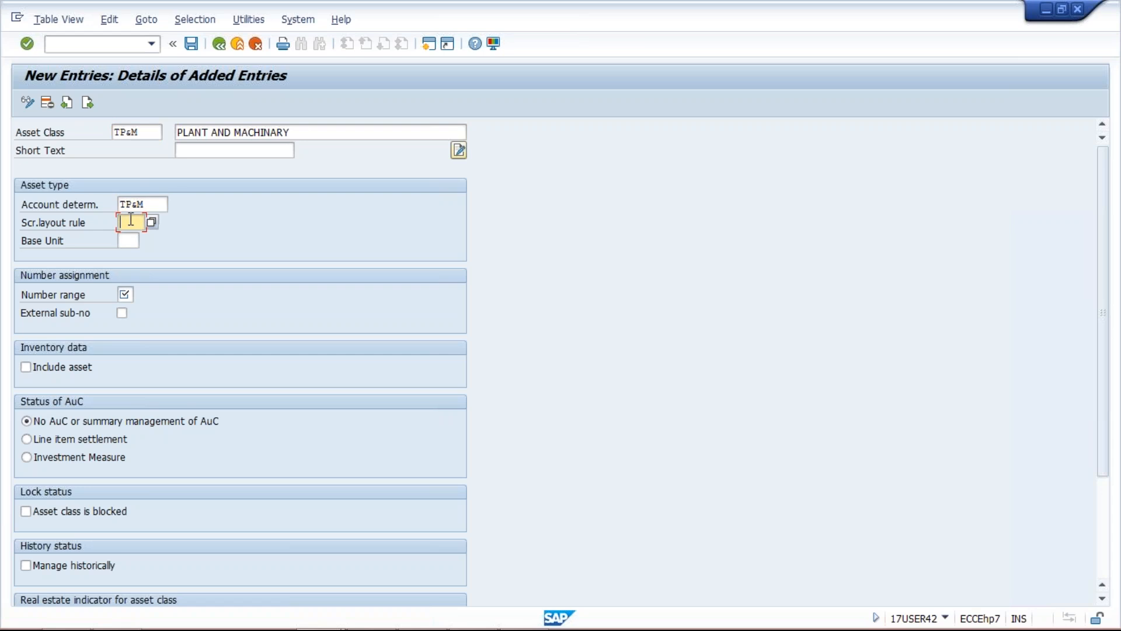
pyautogui.hotkey('ctrl', 'v')
pyautogui.press('Tab')
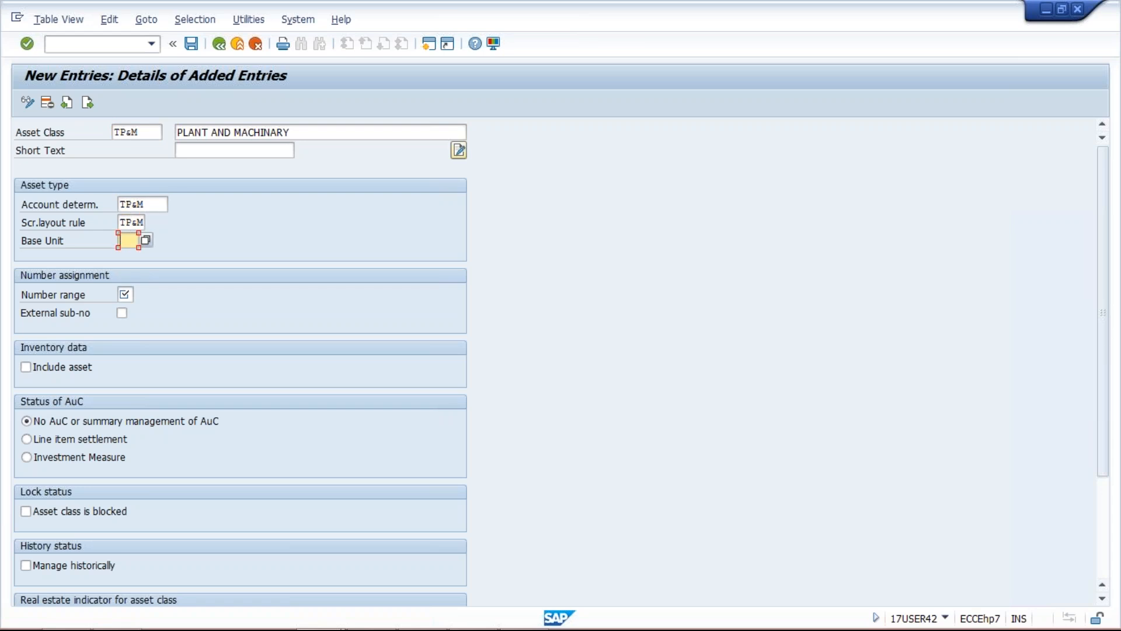
# Assign number range 01 to the asset class and include its assets in the inventory data
pyautogui.click(125, 295)
pyautogui.write('01')
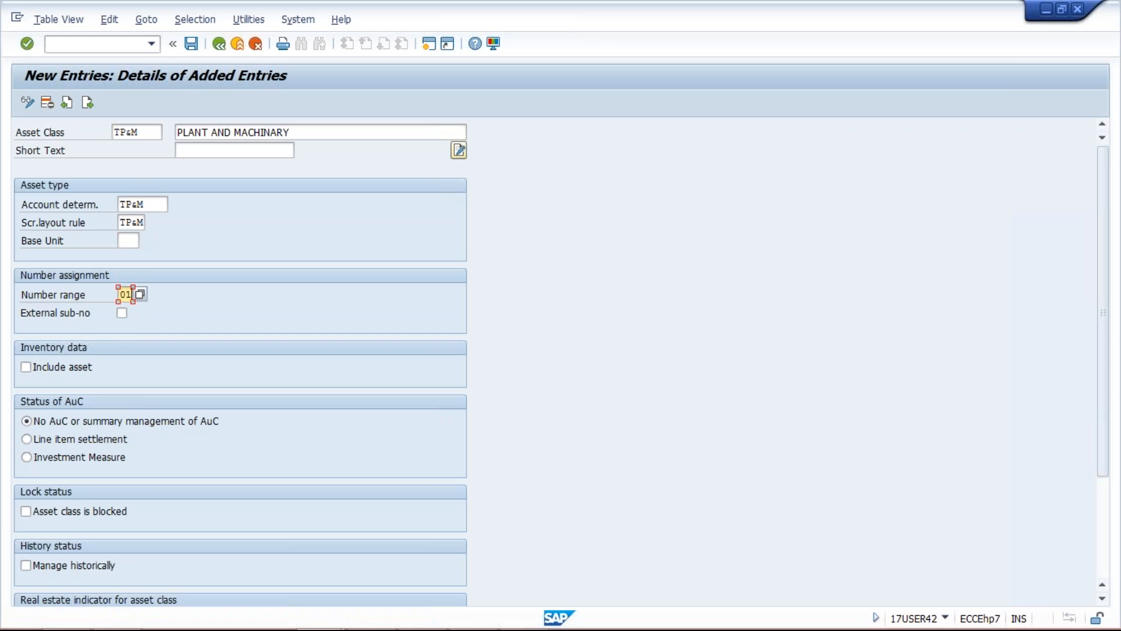
pyautogui.click(62, 374)
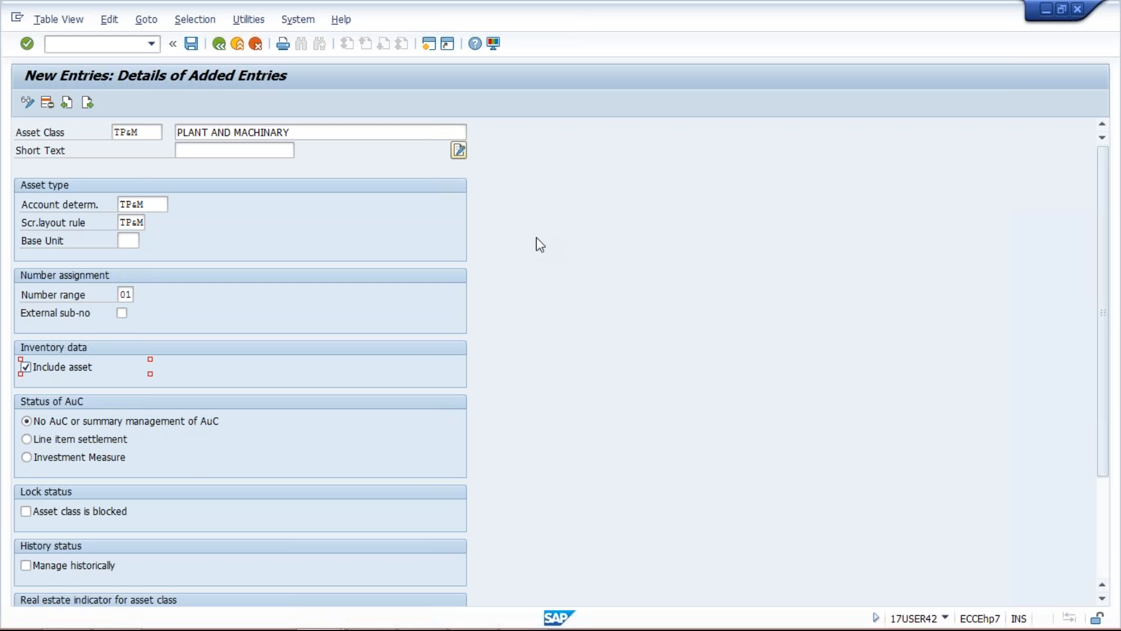
# Switch to Asset Management.pdf in Reader, review section 8 on creating the asset class, and return to the SAP entry screen
pyautogui.moveTo(465, 624)
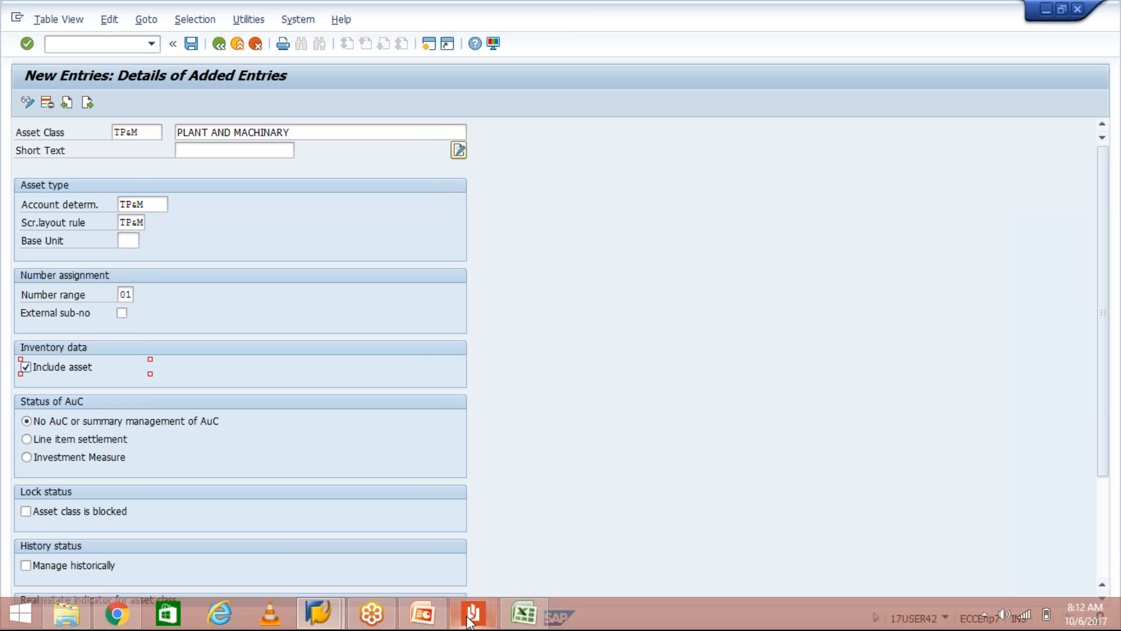
pyautogui.click(467, 618)
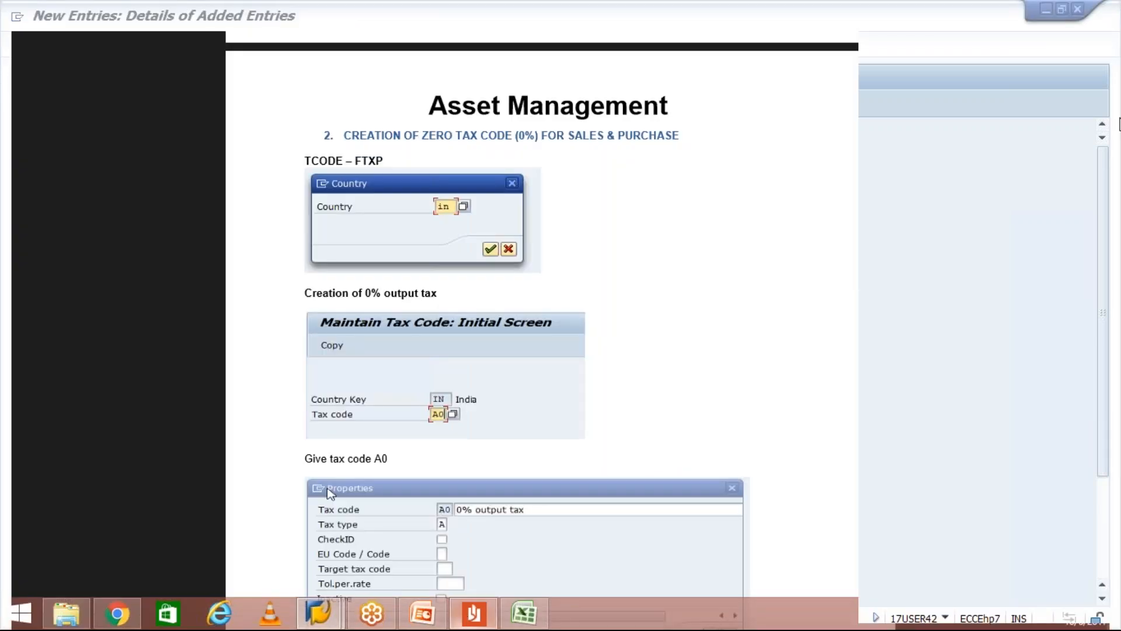
pyautogui.scroll(-15, 542, 315)
pyautogui.scroll(-8, 542, 315)
pyautogui.scroll(-3, 542, 316)
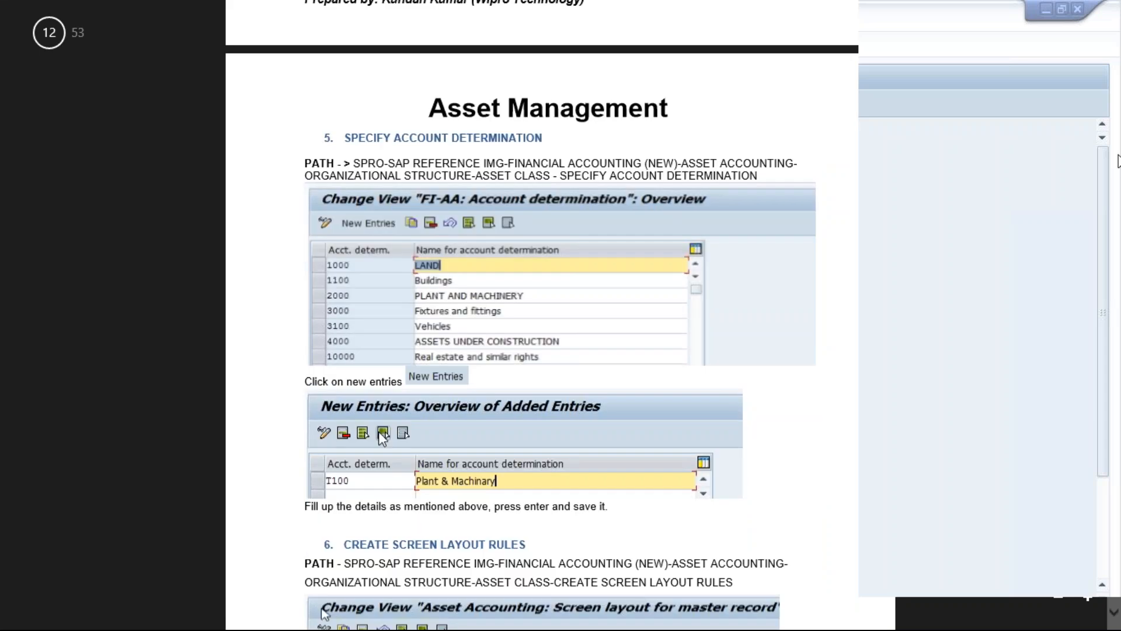
pyautogui.scroll(15, 1119, 160)
pyautogui.scroll(-20, 1117, 160)
pyautogui.scroll(-8, 1117, 175)
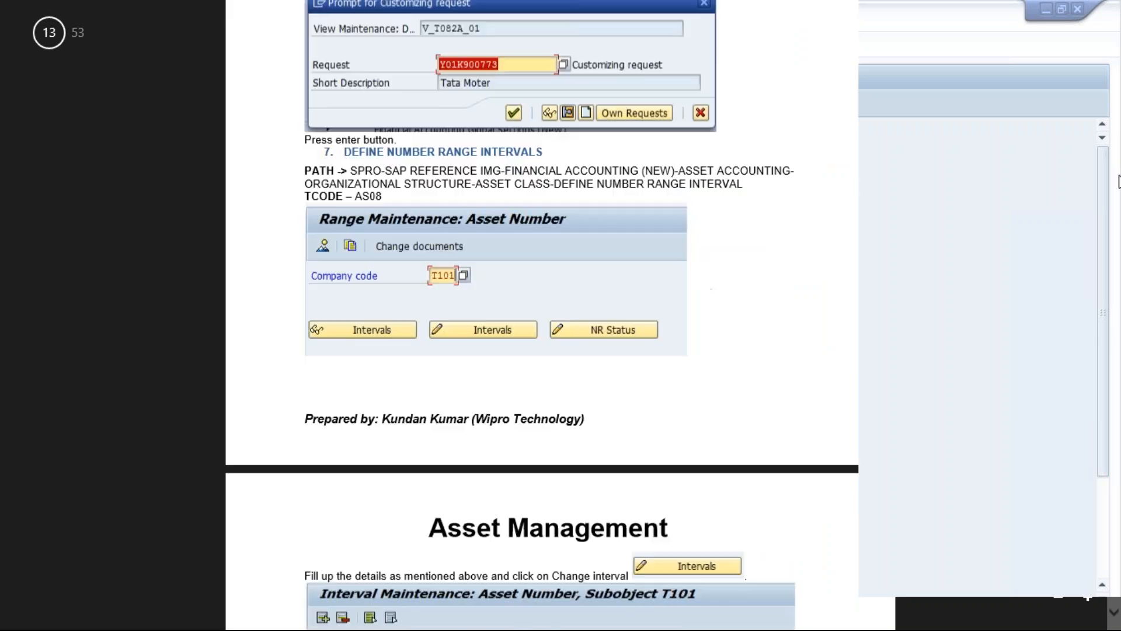
pyautogui.scroll(-1, 1118, 181)
pyautogui.scroll(-12, 1118, 182)
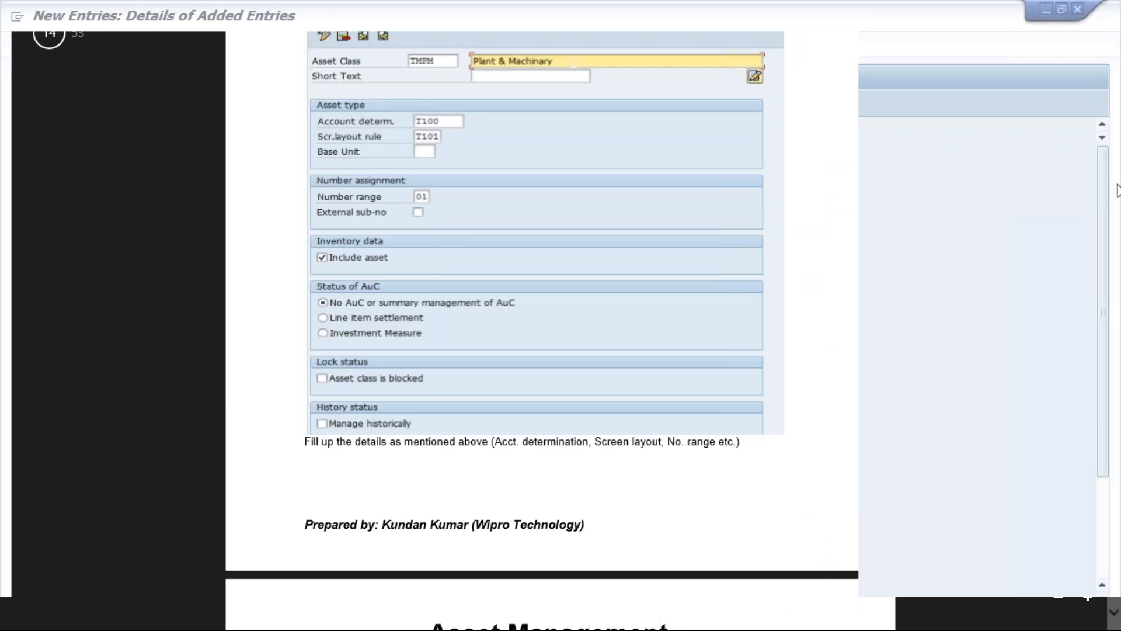
pyautogui.scroll(14, 1119, 186)
pyautogui.scroll(-13, 1117, 183)
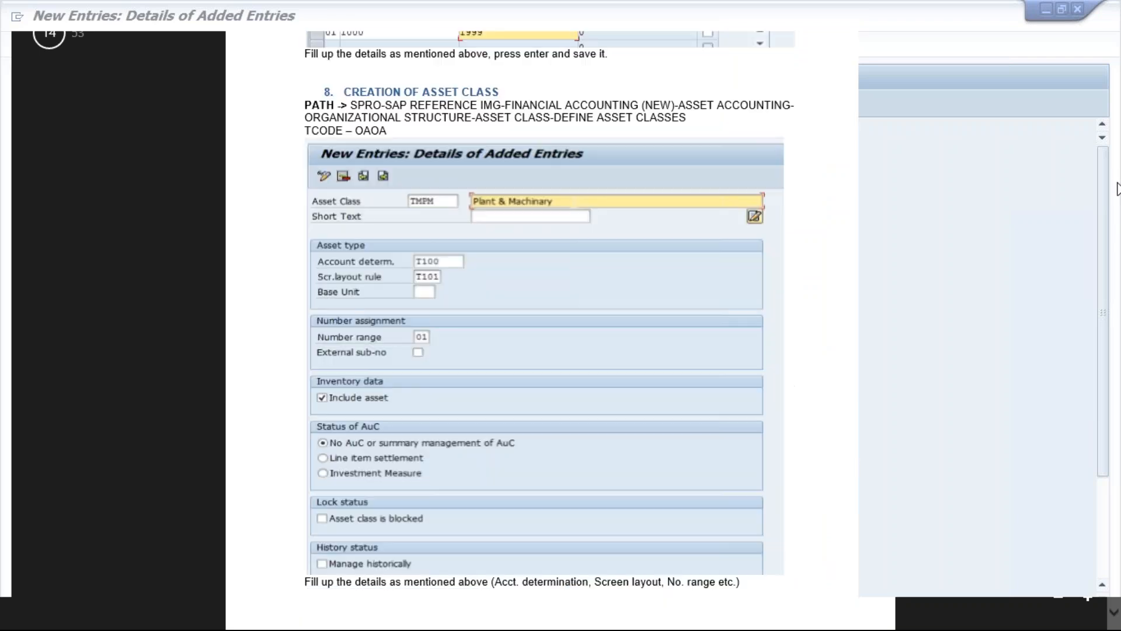
pyautogui.scroll(1, 1118, 188)
pyautogui.scroll(-1, 1117, 188)
pyautogui.hotkey('alt', 'Tab')
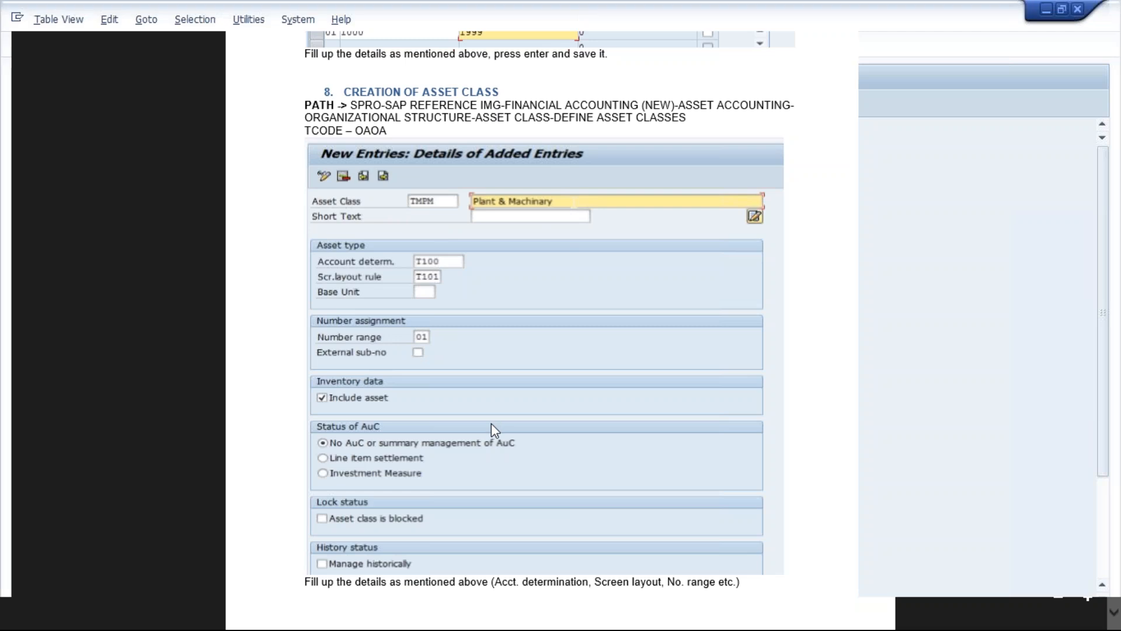
pyautogui.hotkey('alt', 'Tab')
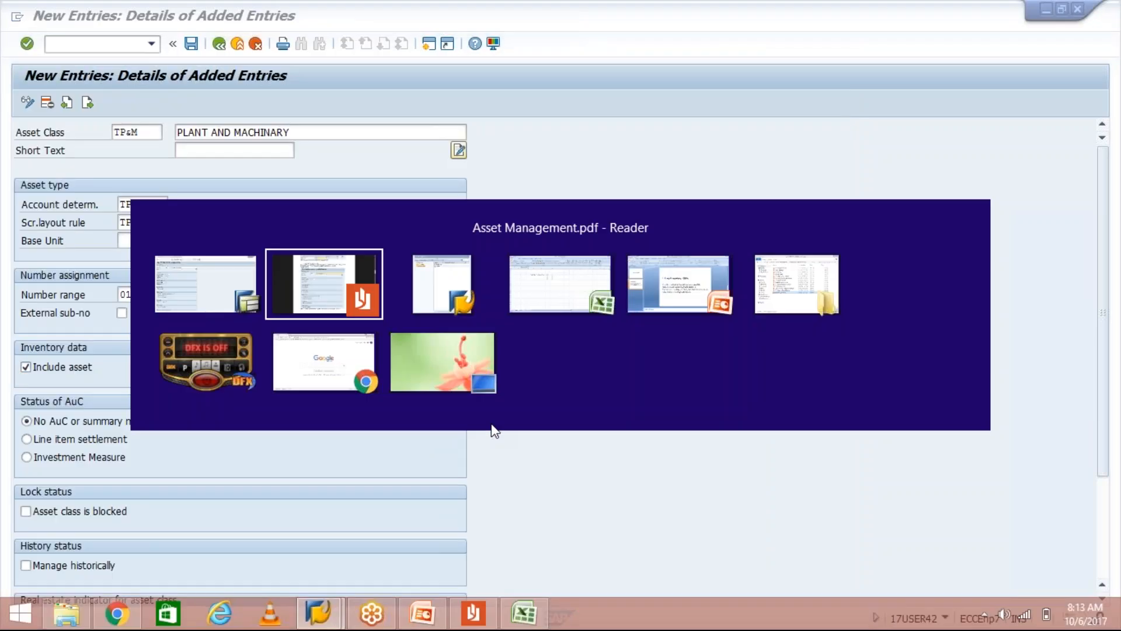
pyautogui.hotkey('alt', 'Tab')
pyautogui.hotkey('alt', 'shift', 'Tab')
pyautogui.hotkey('alt', 'shift', 'Tab')
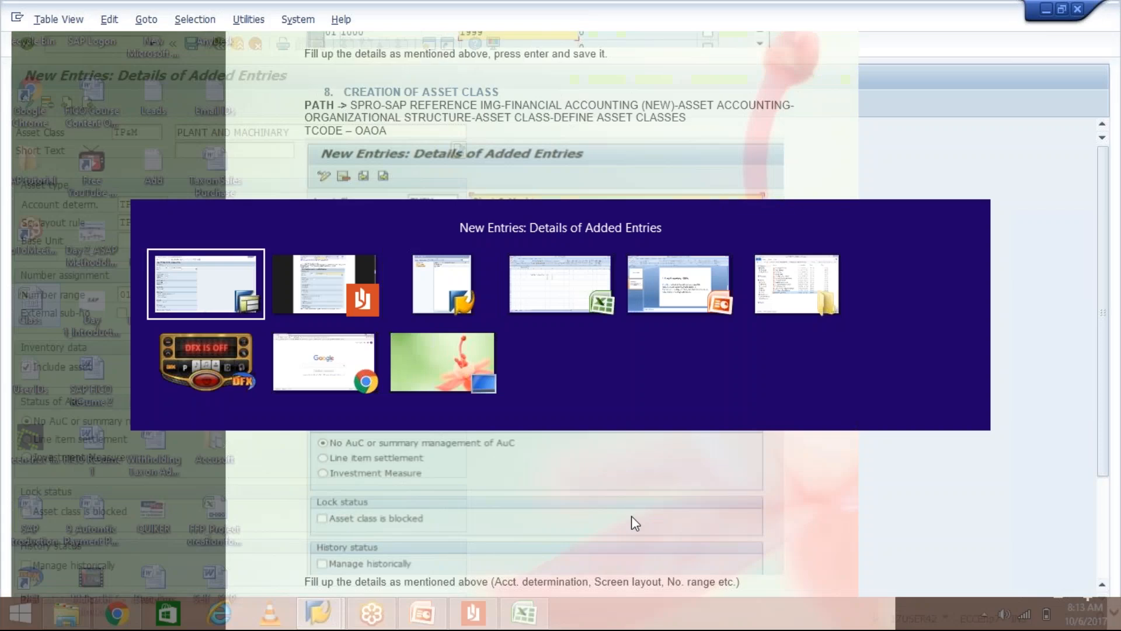
# Save the TP&M asset class and accept the customizing request
pyautogui.click(153, 204)
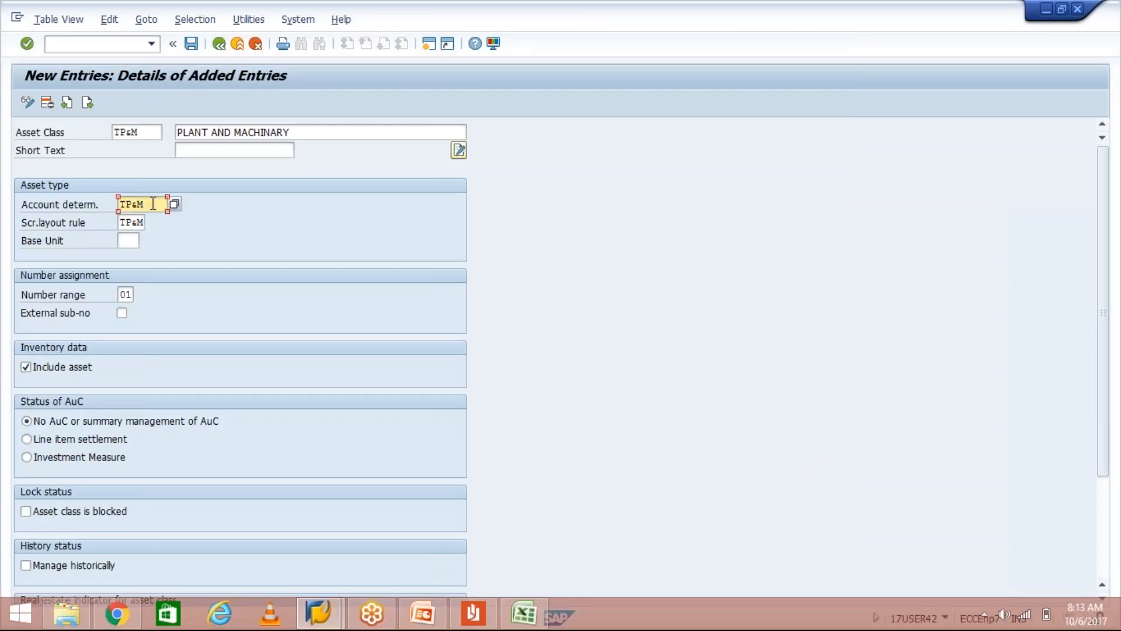
pyautogui.click(121, 222)
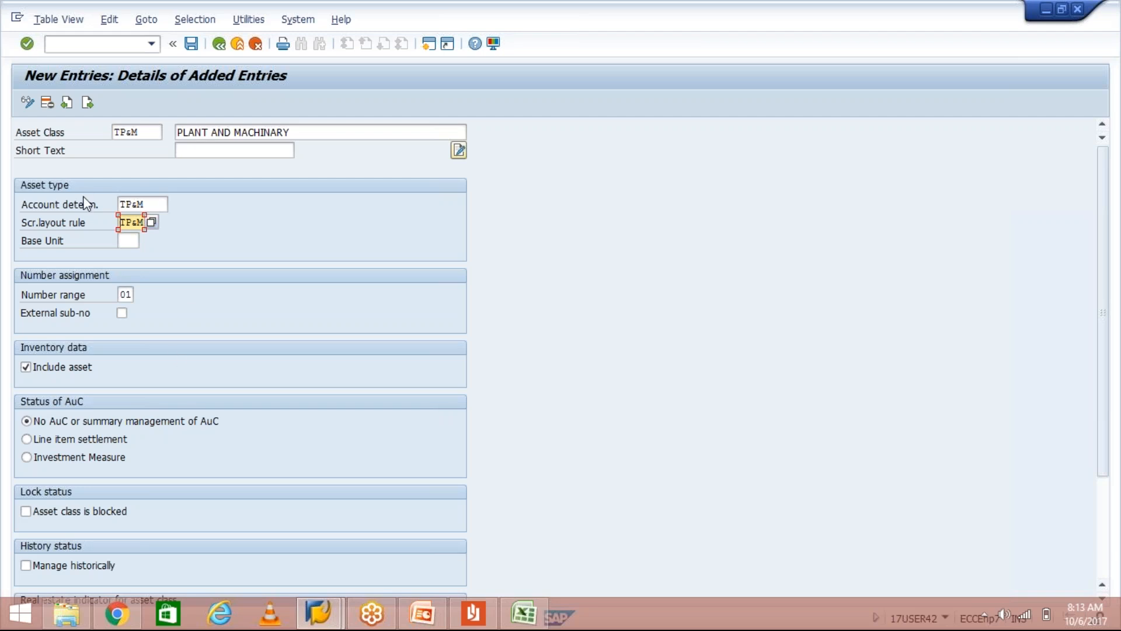
pyautogui.click(191, 44)
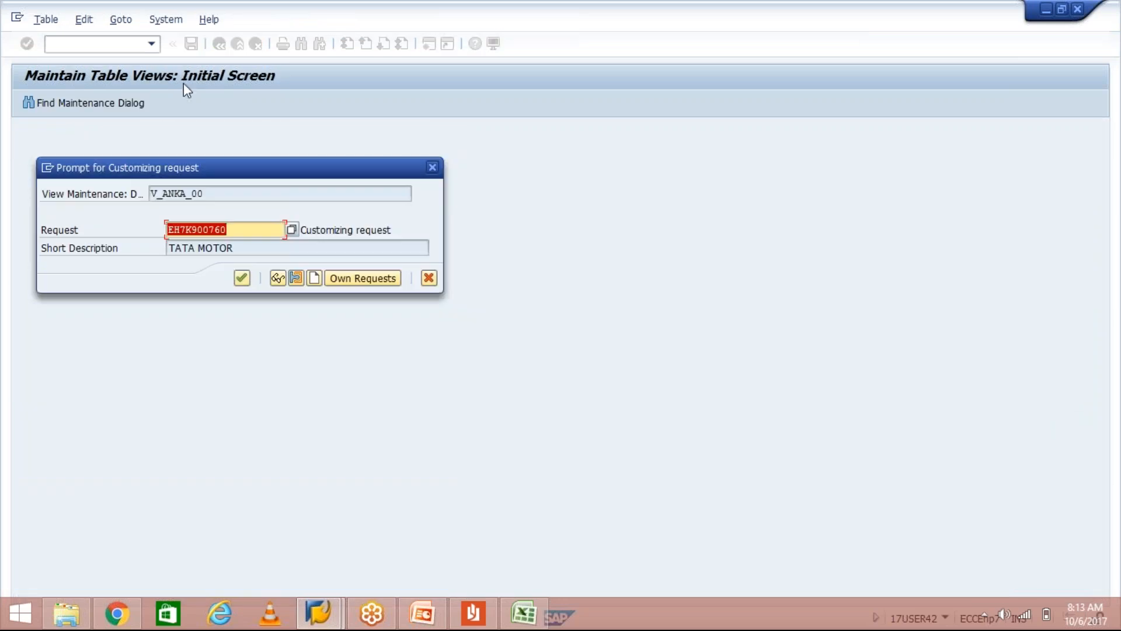
pyautogui.click(241, 279)
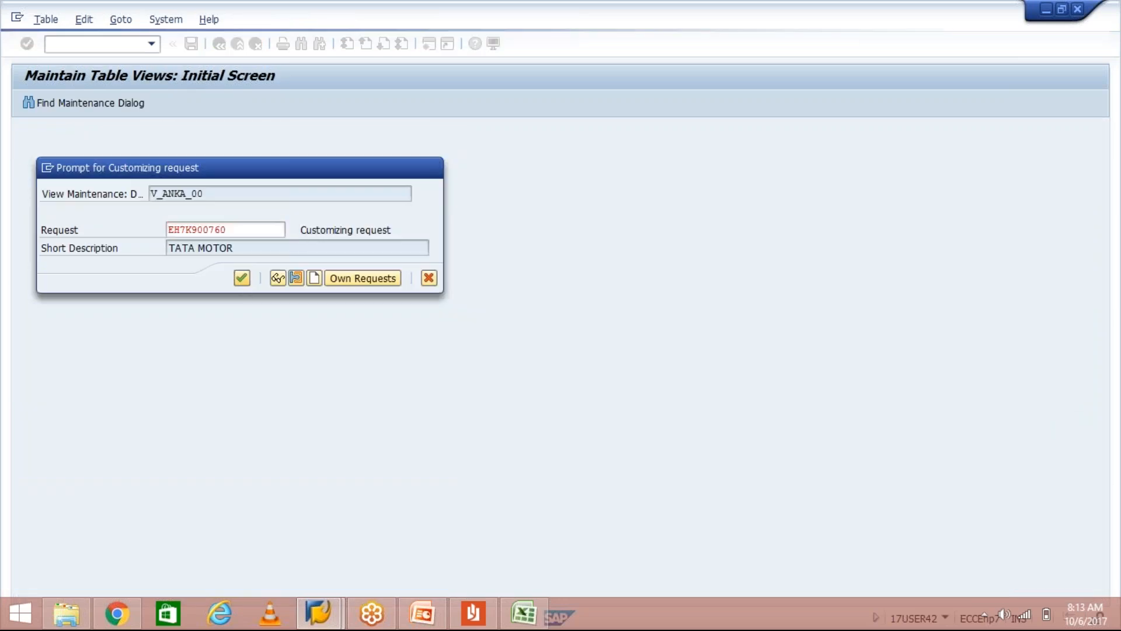
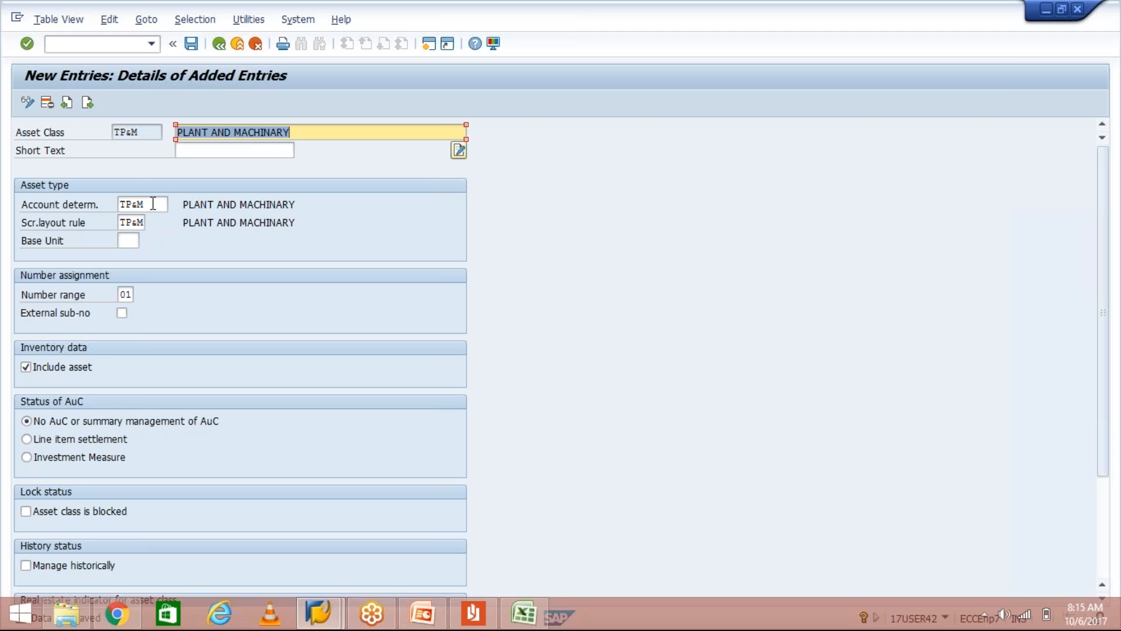
pyautogui.click(153, 204)
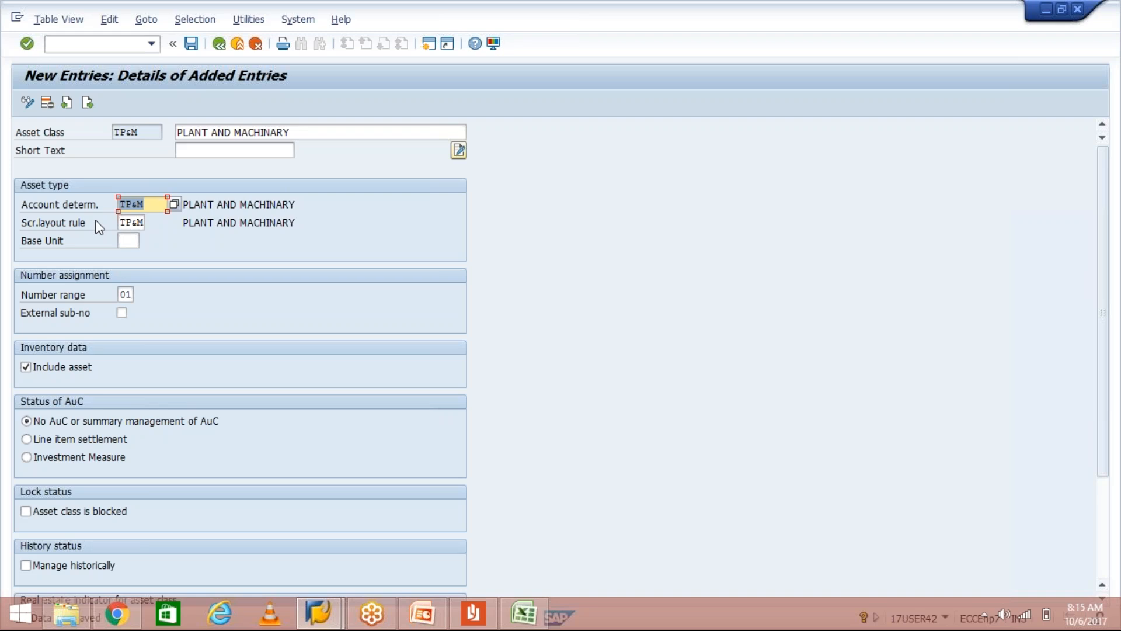
pyautogui.click(156, 204)
pyautogui.moveTo(307, 132); pyautogui.dragTo(178, 131)
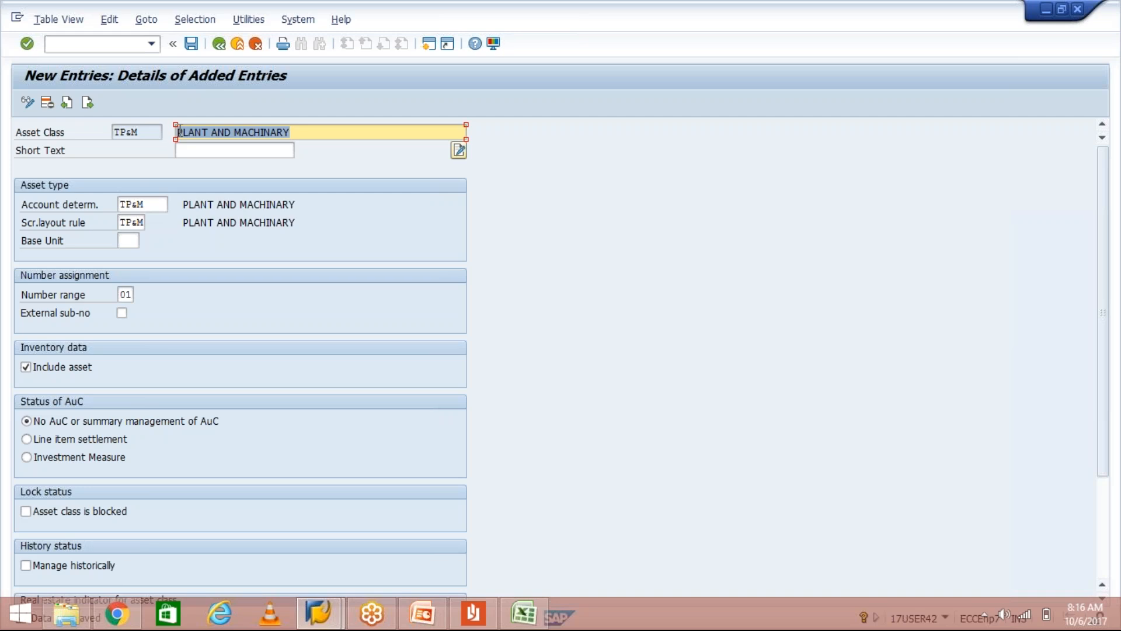
pyautogui.click(309, 130)
pyautogui.click(146, 131)
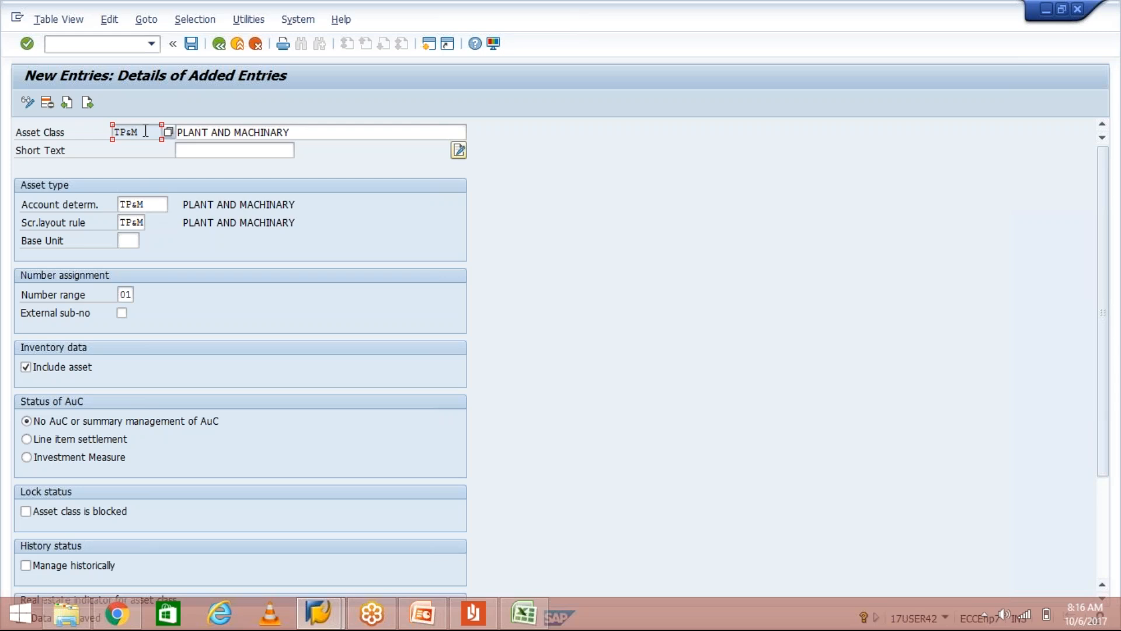
# Return to the asset class overview, set the TP&M short text to PLANT AND MACHINARY and save it
pyautogui.click(219, 45)
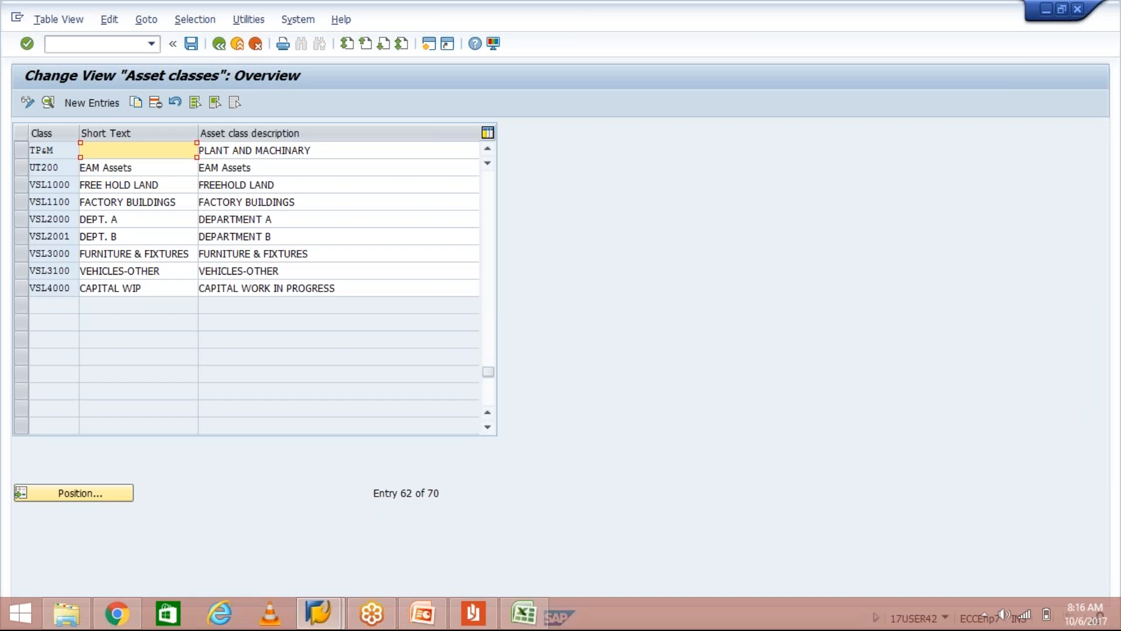
pyautogui.moveTo(318, 151); pyautogui.dragTo(172, 161)
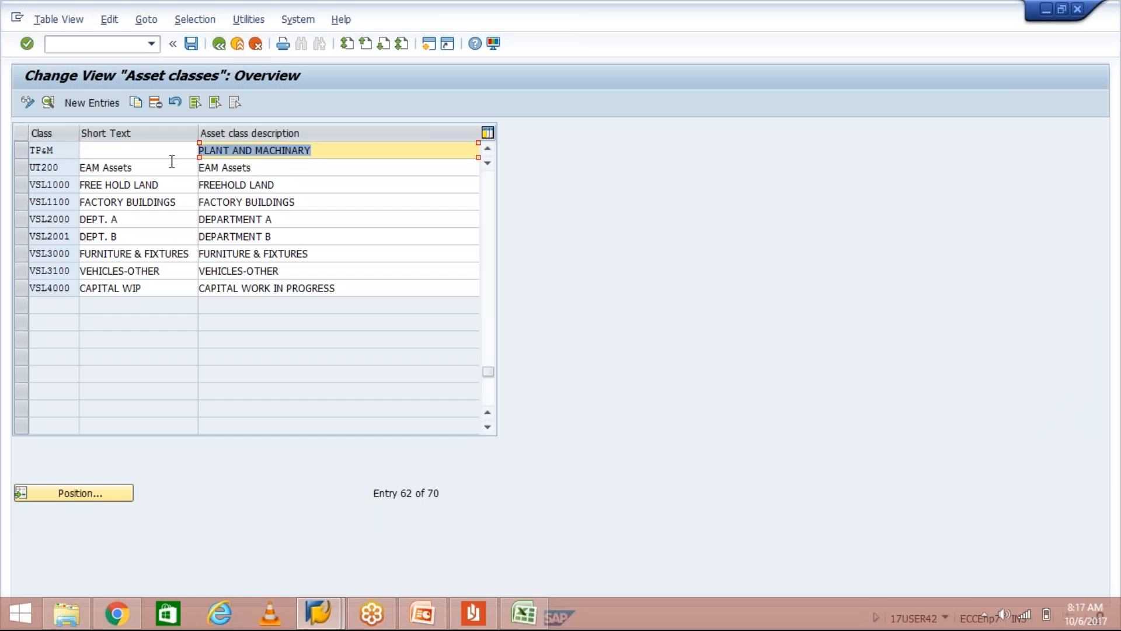
pyautogui.hotkey('ctrl', 'c')
pyautogui.click(173, 152)
pyautogui.hotkey('ctrl', 'v')
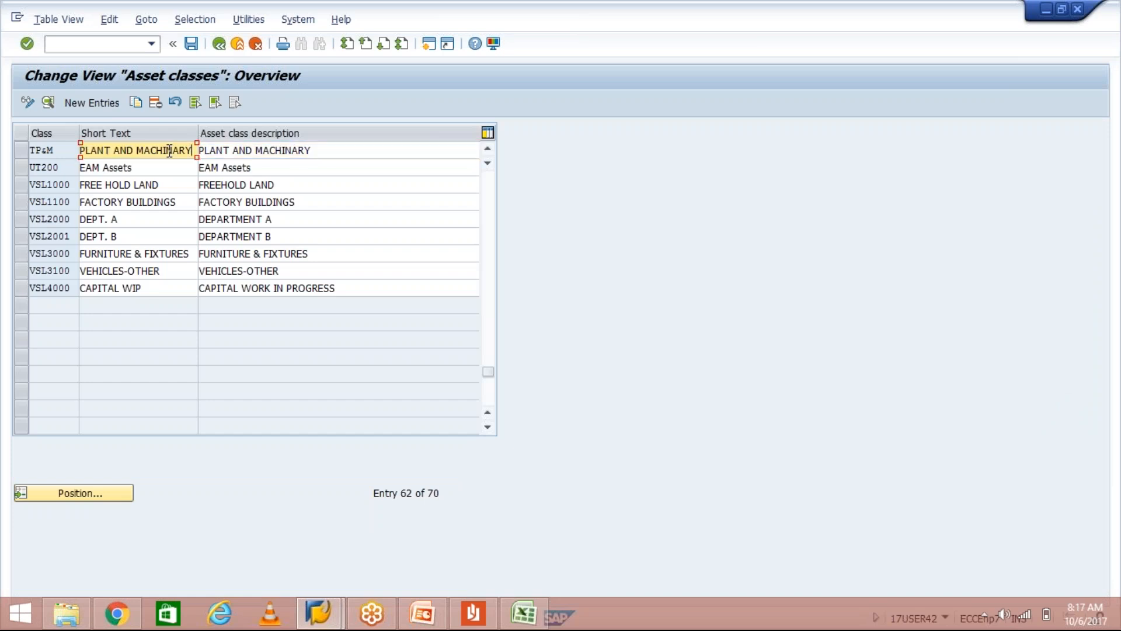
pyautogui.press('Return')
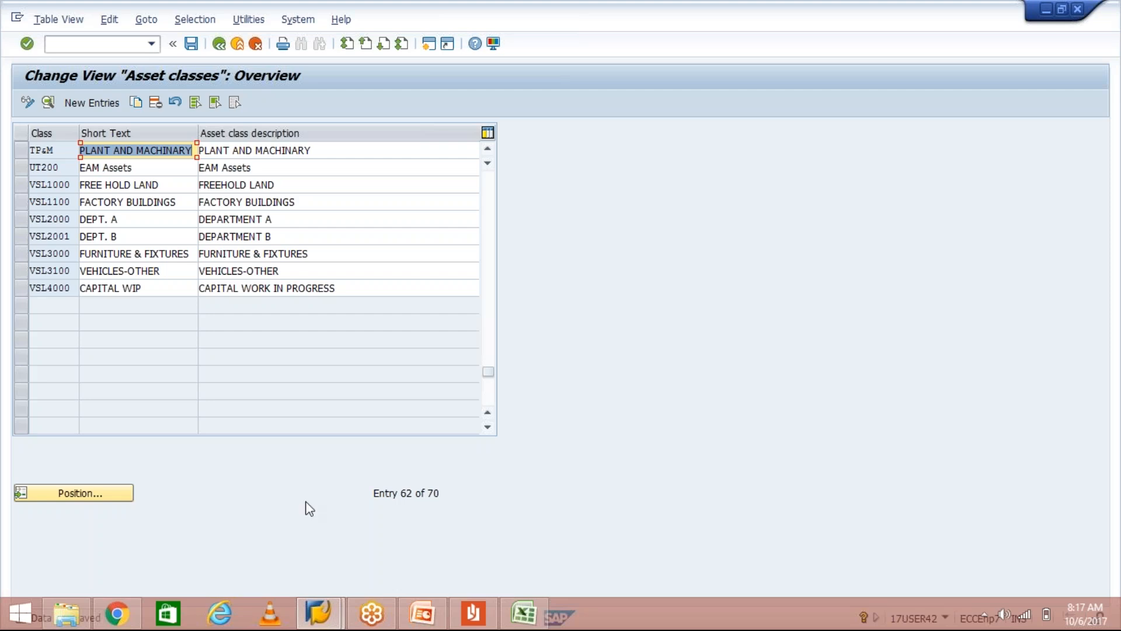
# Switch to Asset Management.pdf in Reader, review section 9 on creating GL accounts with FS00, and leave the document
pyautogui.click(474, 612)
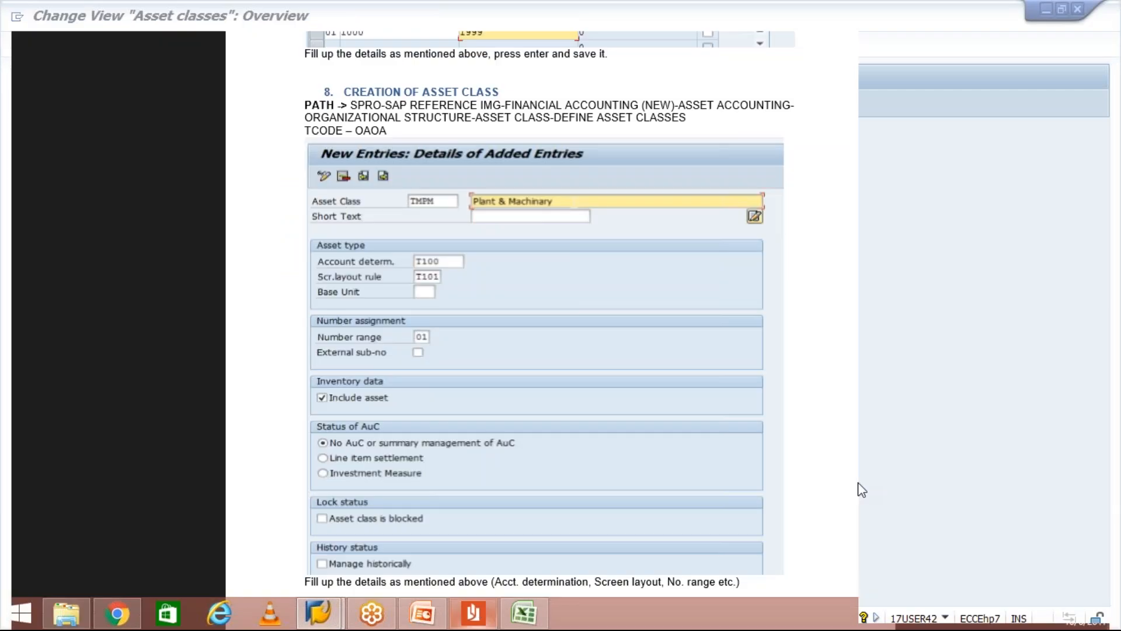
pyautogui.scroll(-3, 1114, 613)
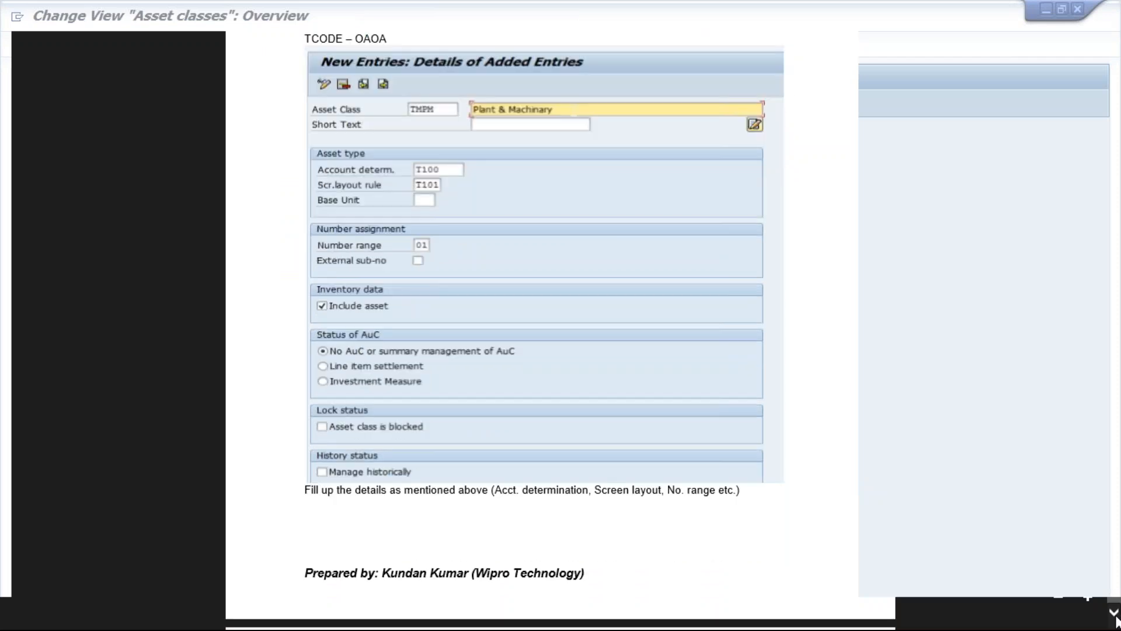
pyautogui.scroll(-10, 1113, 614)
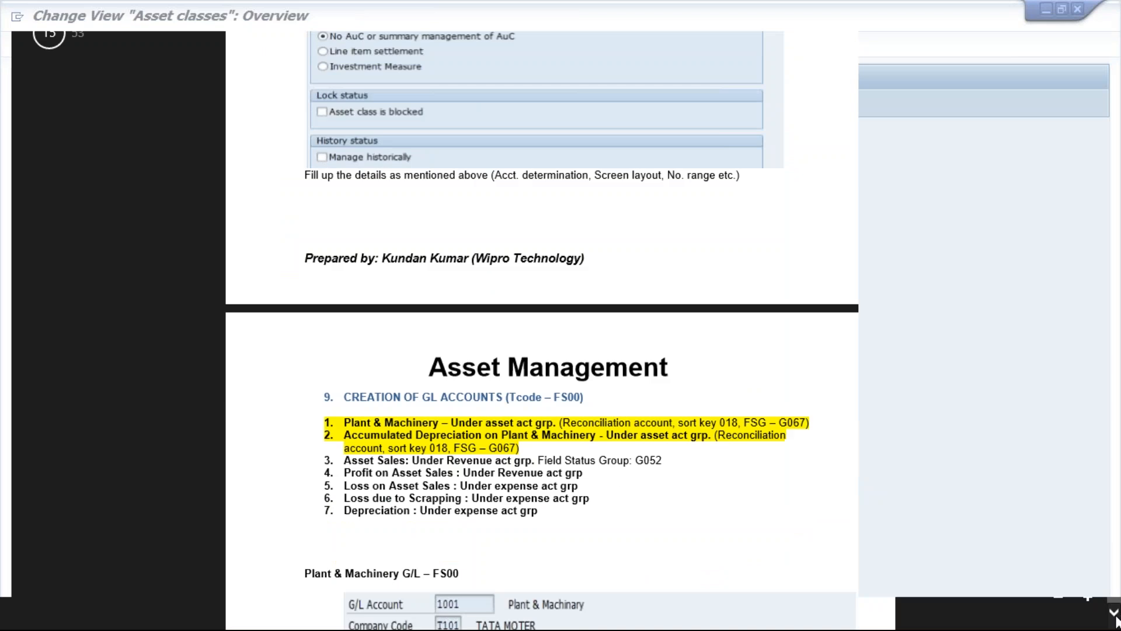
pyautogui.scroll(-3, 1115, 614)
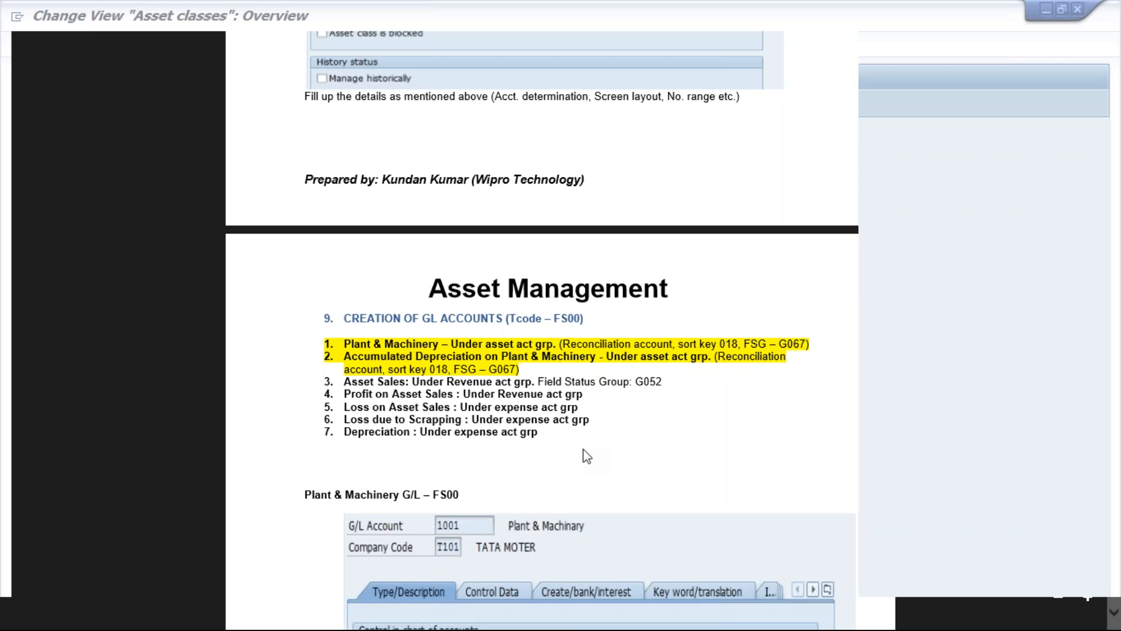
pyautogui.click(1084, 16)
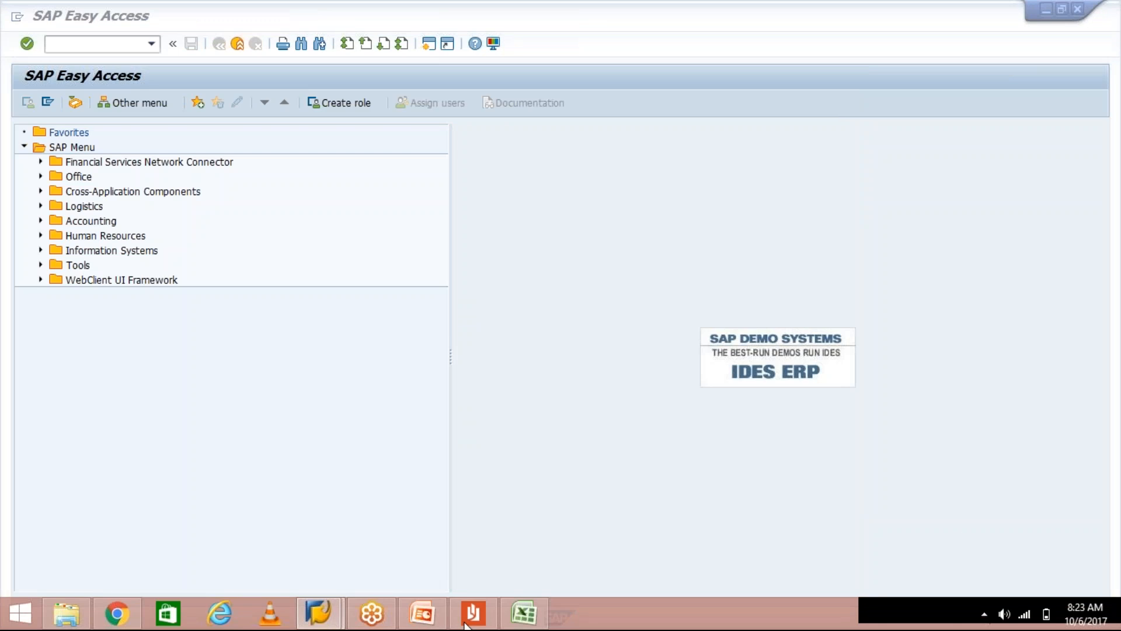
# Switch to Asset Management.pdf in Reader, review the list of GL accounts to create in section 9, and return to SAP
pyautogui.click(465, 624)
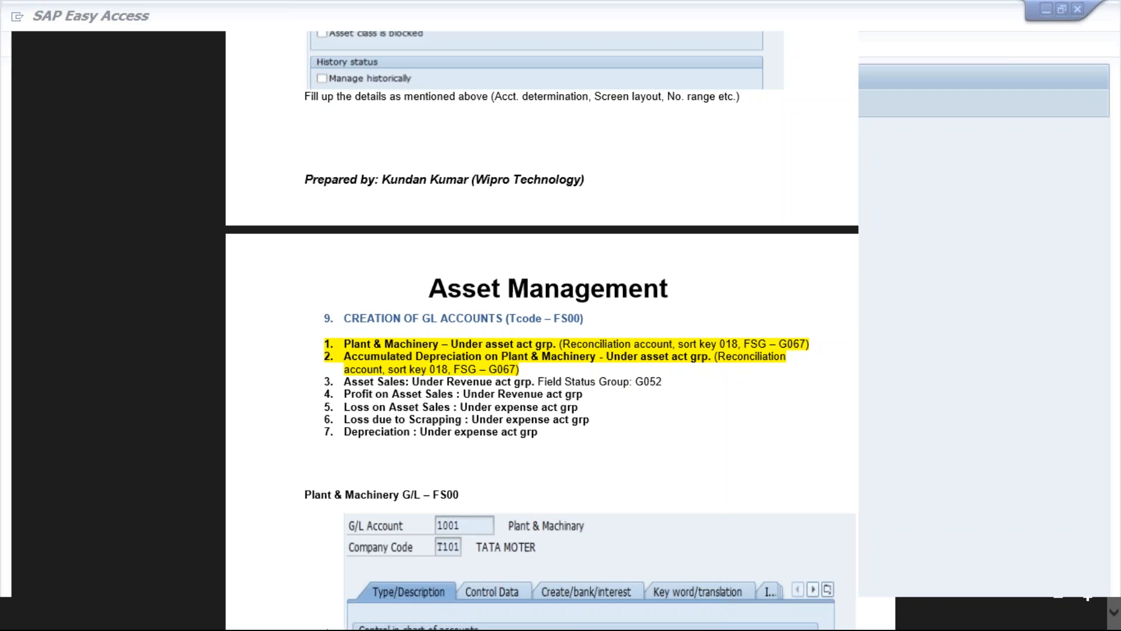
pyautogui.moveTo(318, 613)
pyautogui.click(414, 545)
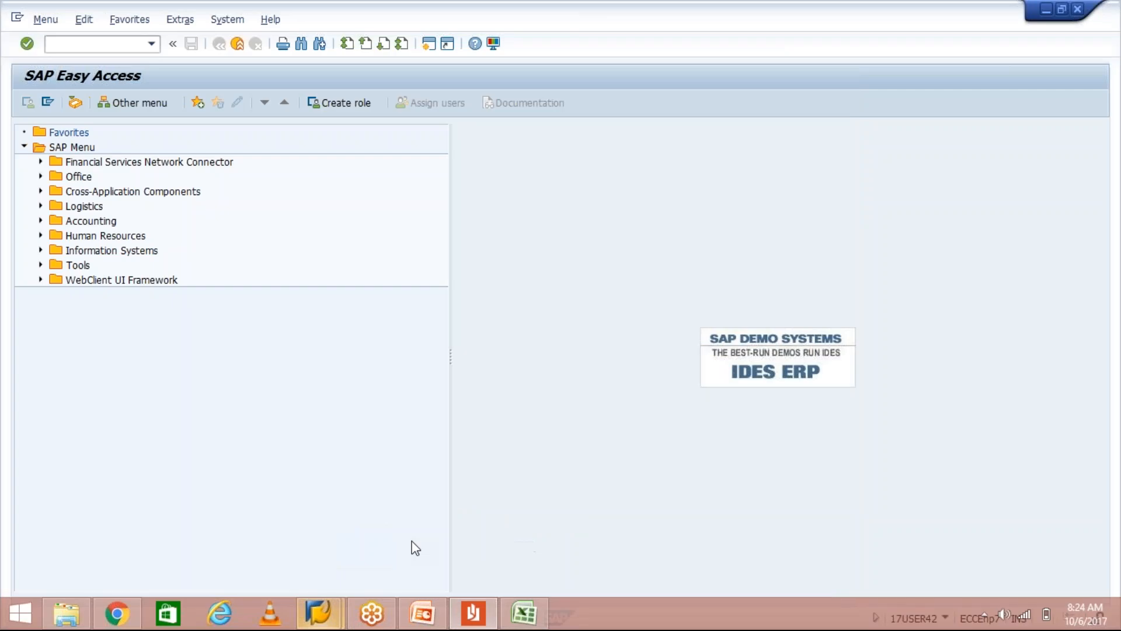
# Open central G/L account maintenance with transaction FS00 and expand the ASSET account group
pyautogui.click(83, 47)
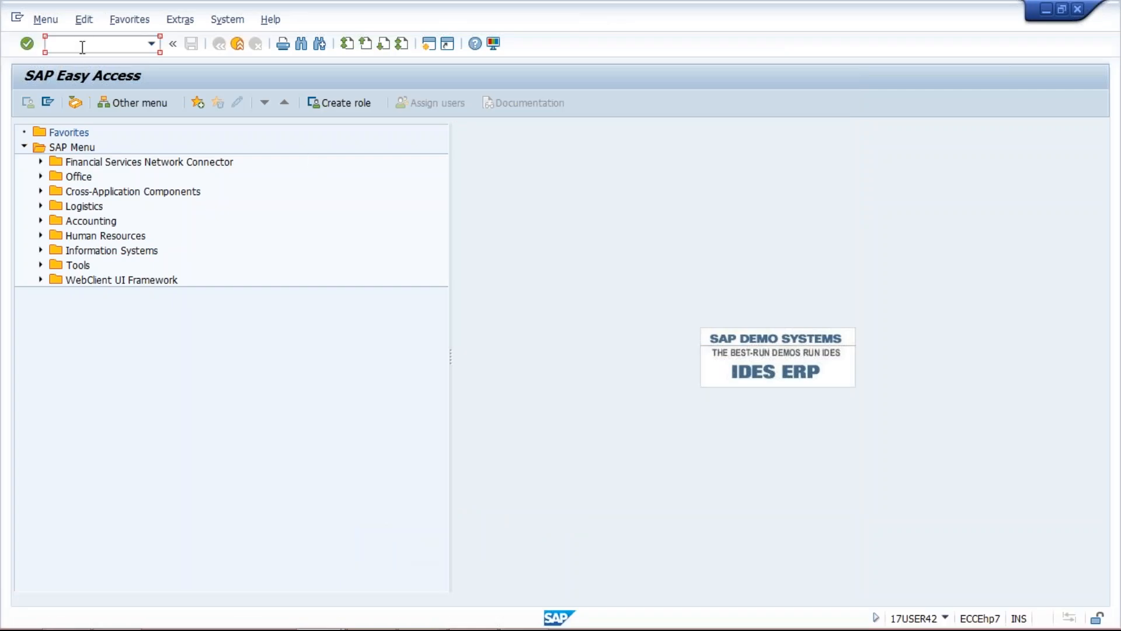
pyautogui.write('fs00')
pyautogui.press('Return')
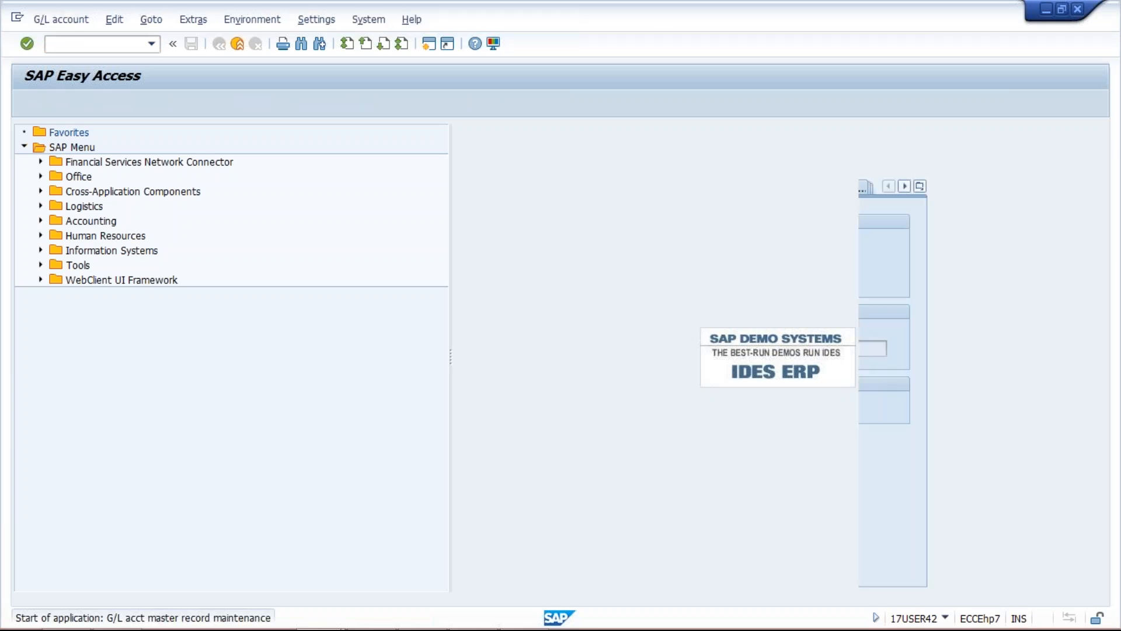
pyautogui.click(24, 165)
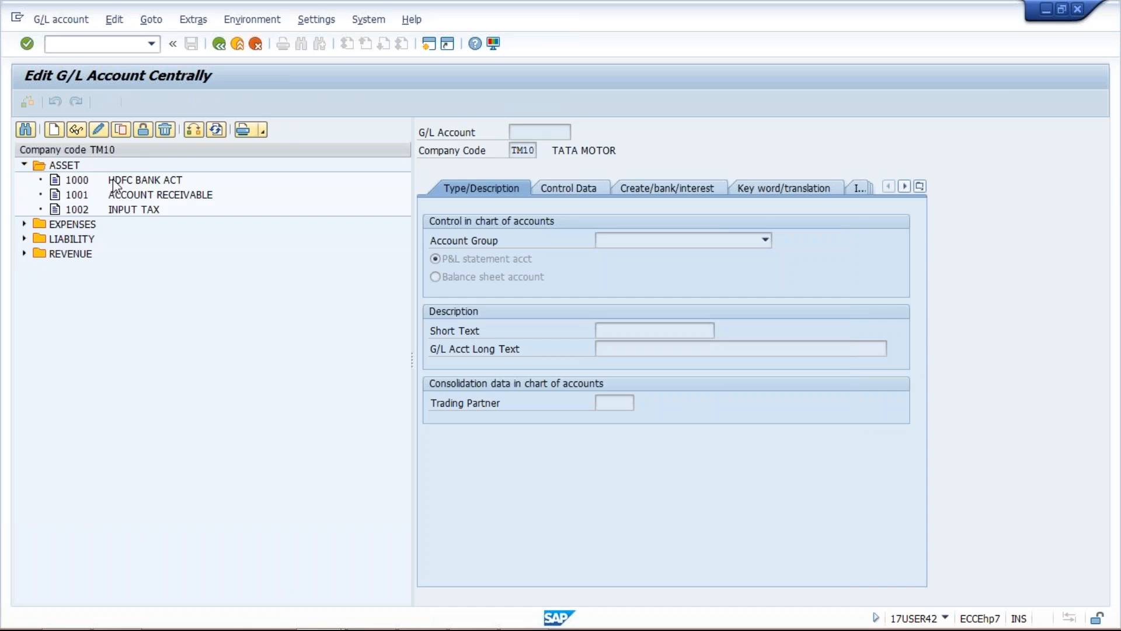
# Copy the ACCOUNT RECEIVABLE account 1001 to a new G/L account 1003 in company code TM10
pyautogui.click(146, 196)
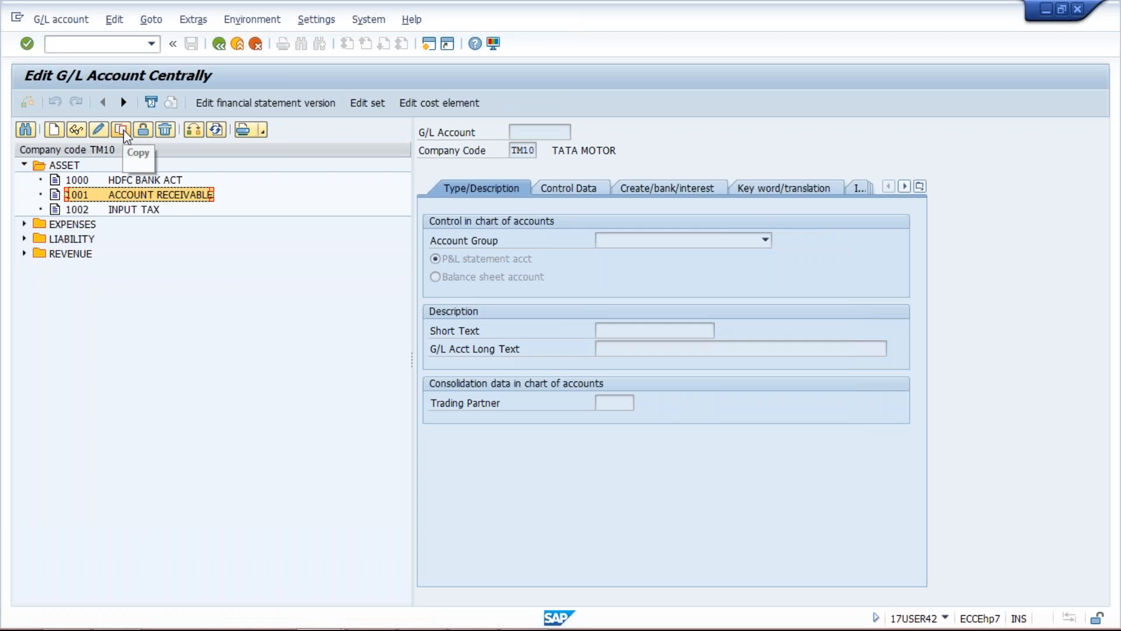
pyautogui.click(124, 132)
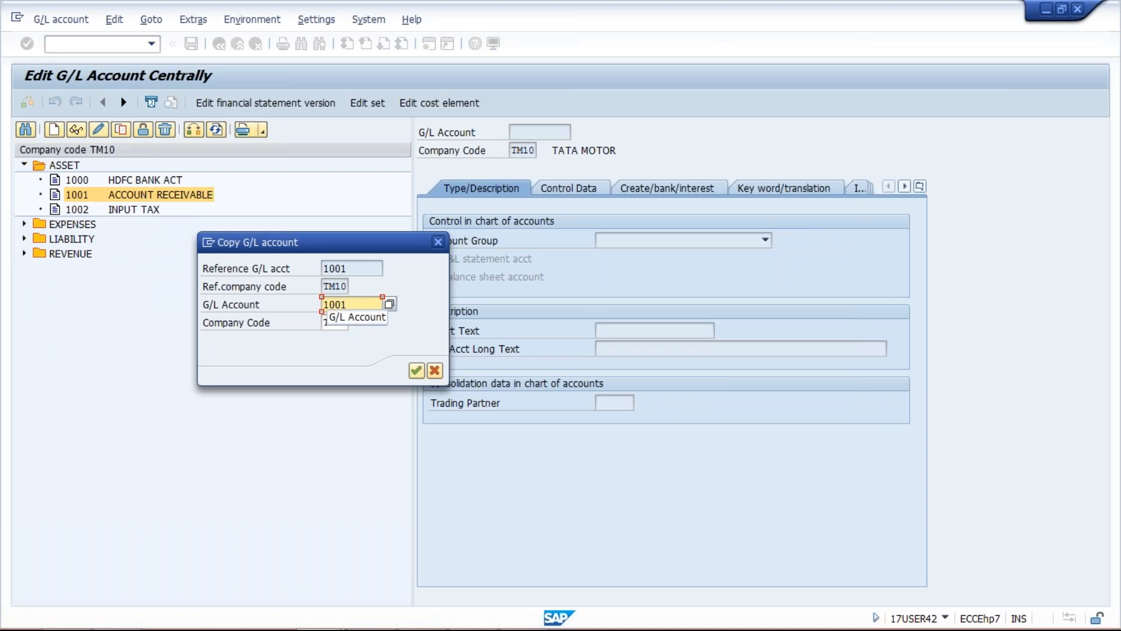
pyautogui.press('BackSpace')
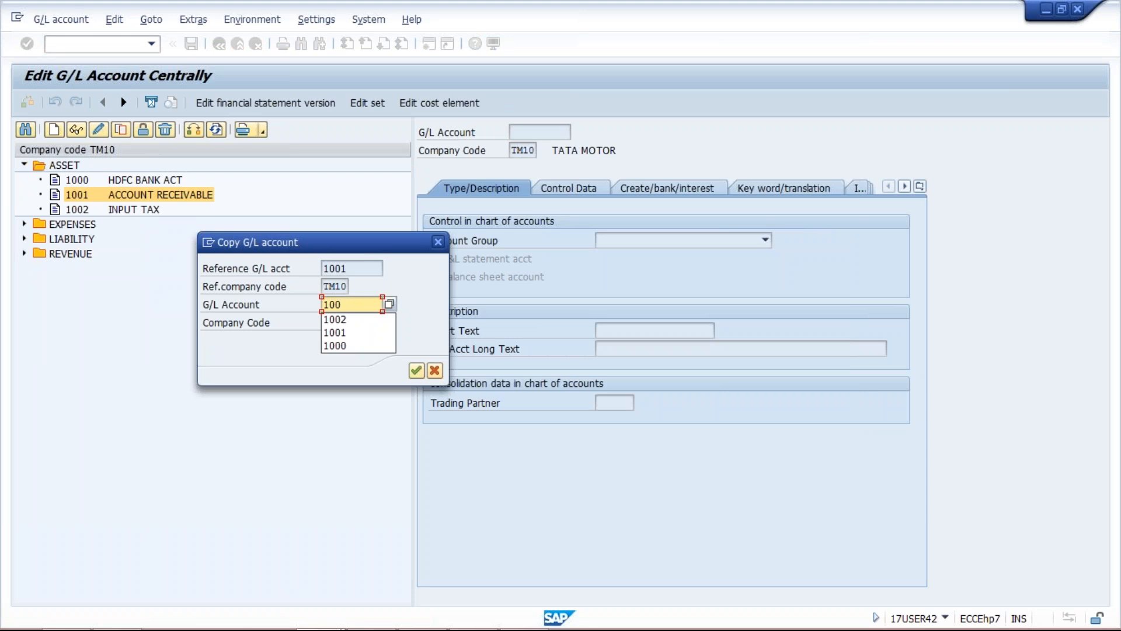
pyautogui.write('3')
pyautogui.press('Return')
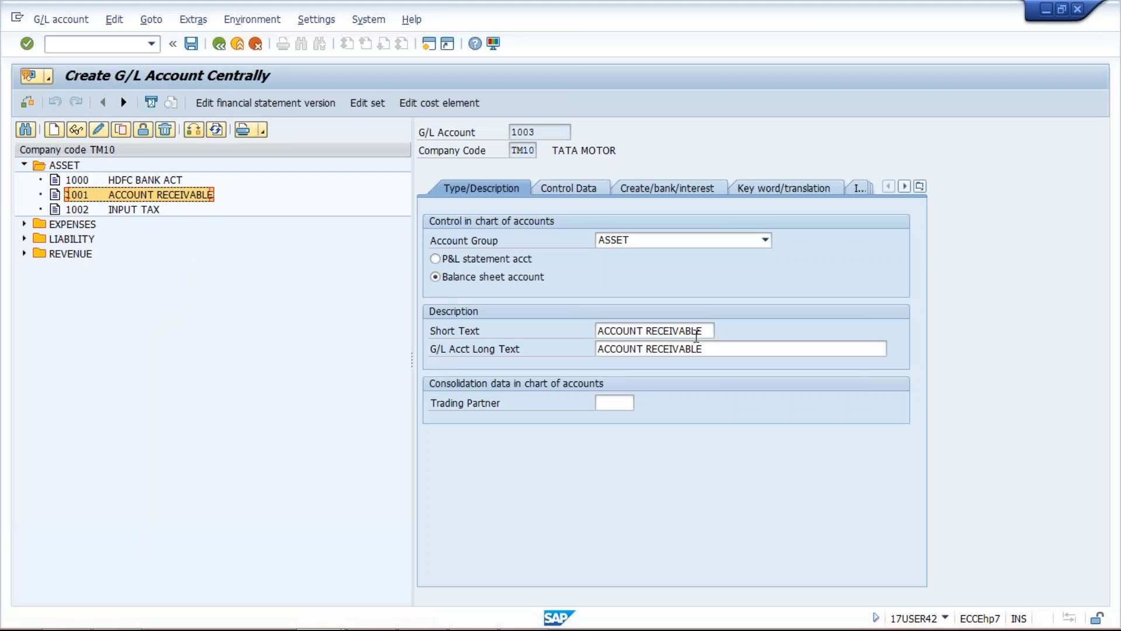
# Set both the short text and the long text of account 1003 to PLANT & MACHINARY
pyautogui.click(708, 331)
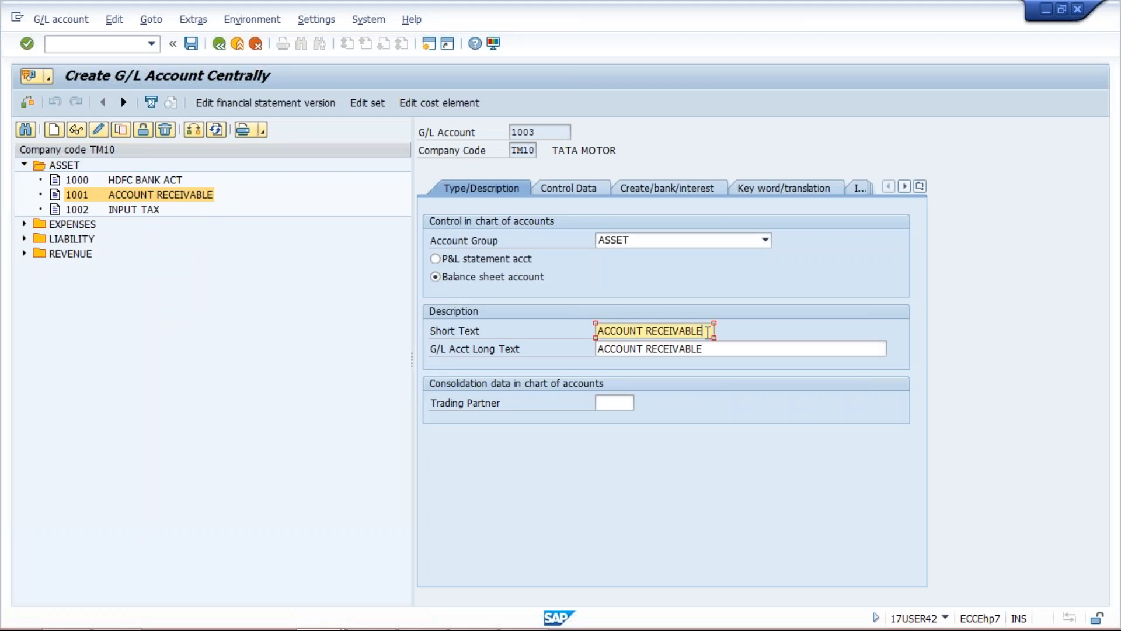
pyautogui.hotkey('ctrl', 'a')
pyautogui.write('p')
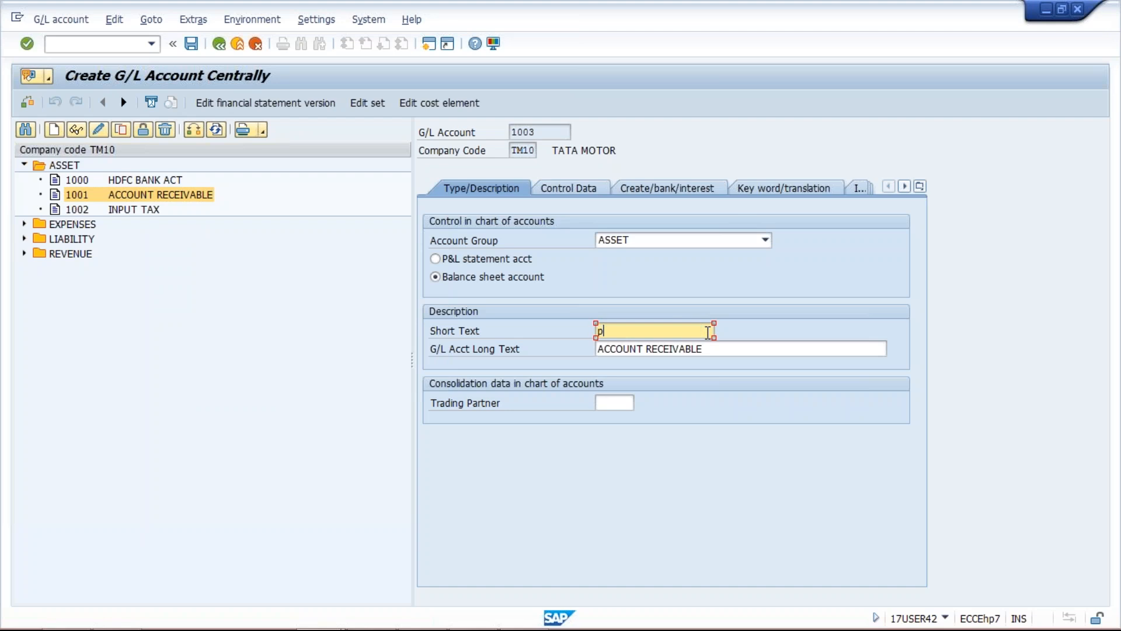
pyautogui.press('BackSpace')
pyautogui.write('PLANT & mACHINARY')
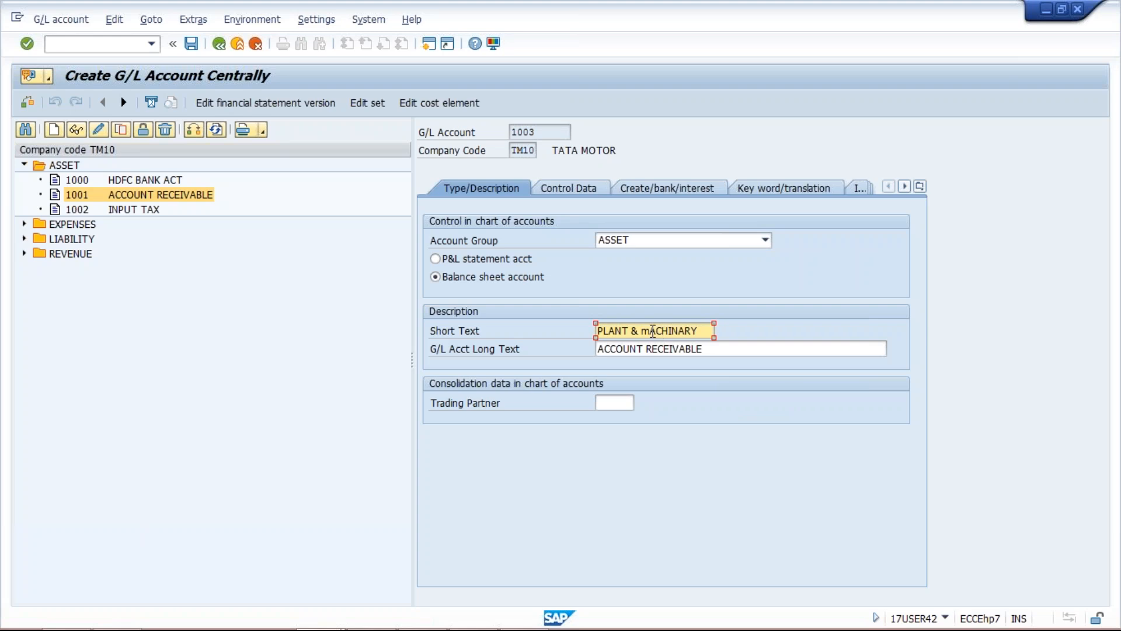
pyautogui.click(653, 331)
pyautogui.press('BackSpace')
pyautogui.write('M')
pyautogui.hotkey('ctrl', 'a')
pyautogui.press('Tab')
pyautogui.hotkey('ctrl', 'v')
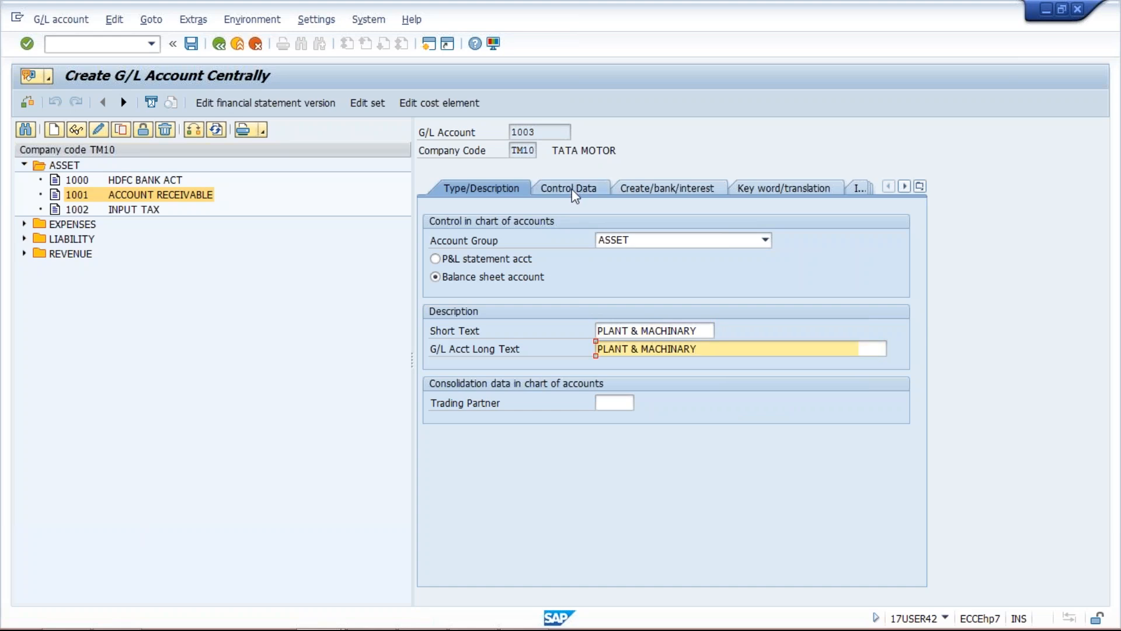
# Make account 1003 a reconciliation account for Assets, check its field status group, and save the account
pyautogui.click(575, 193)
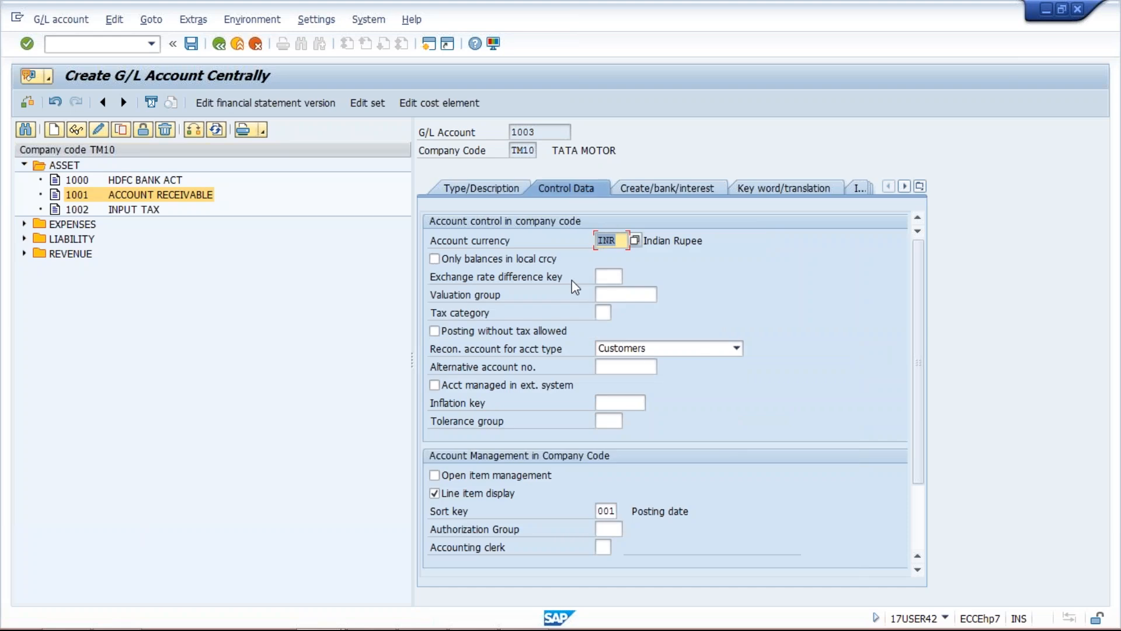
pyautogui.click(648, 351)
pyautogui.click(613, 362)
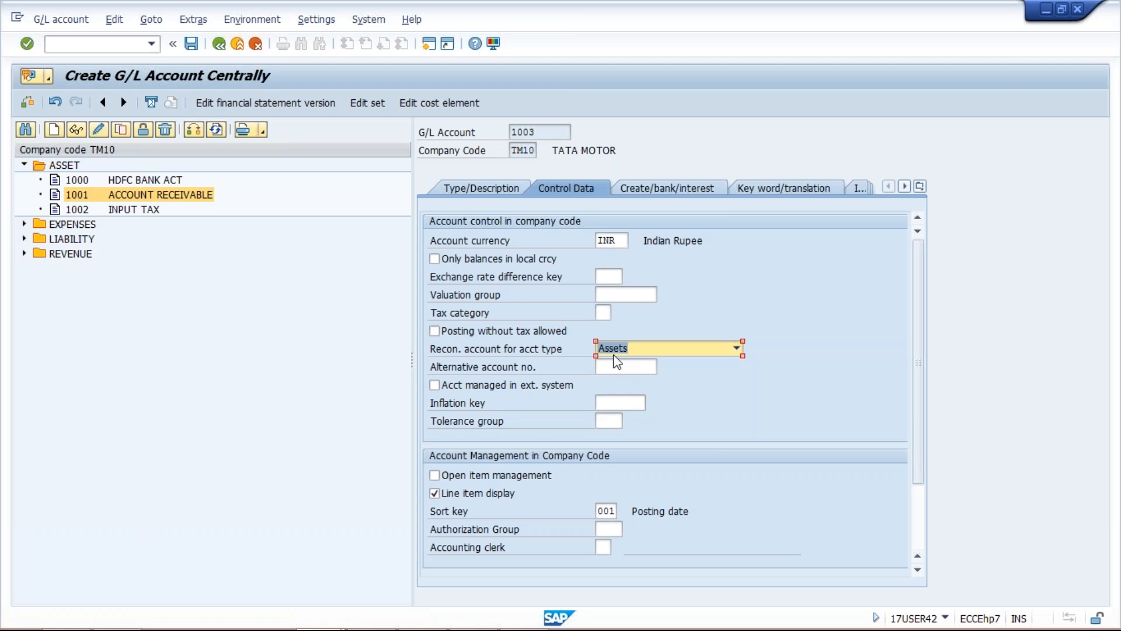
pyautogui.click(697, 193)
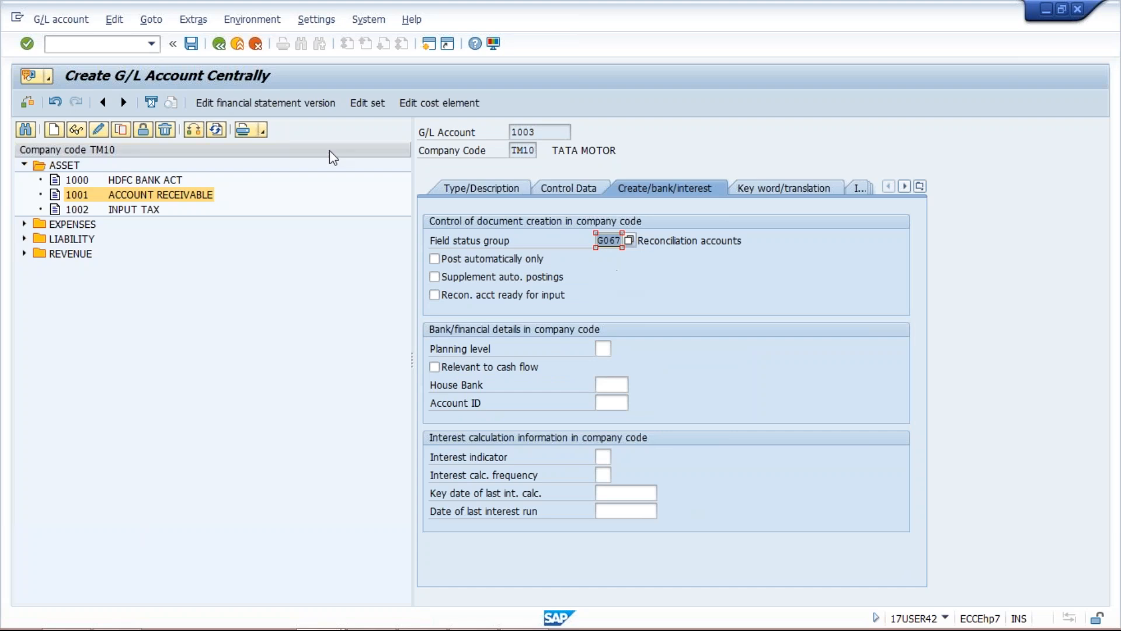
pyautogui.click(191, 45)
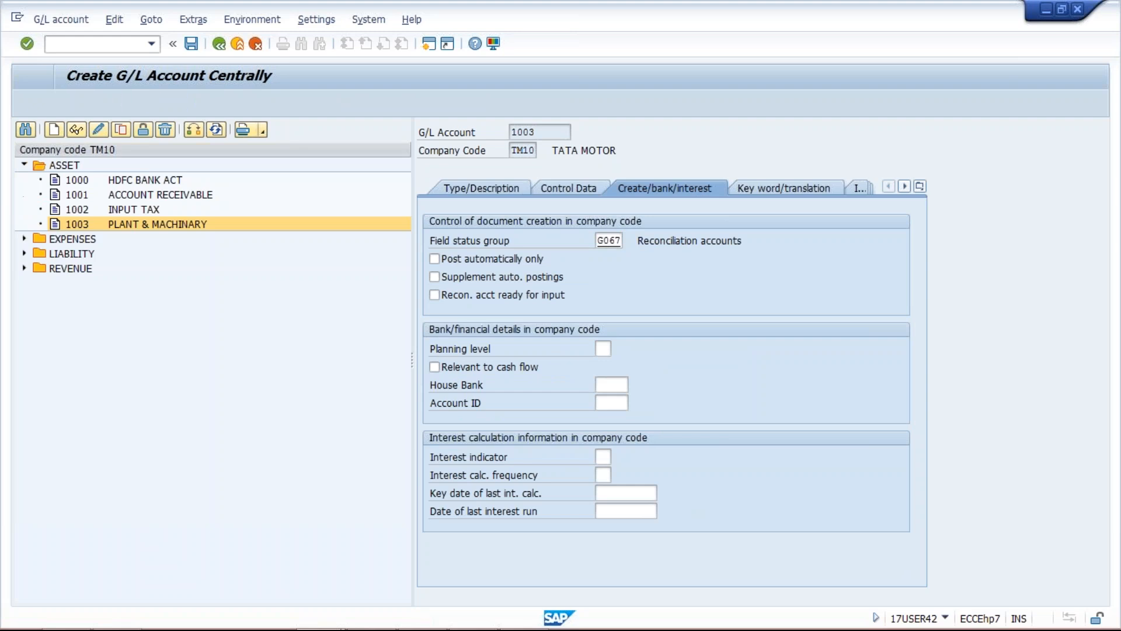
# Copy the PLANT & MACHINARY account 1003 to a new G/L account 1004 in company code TM10
pyautogui.click(121, 130)
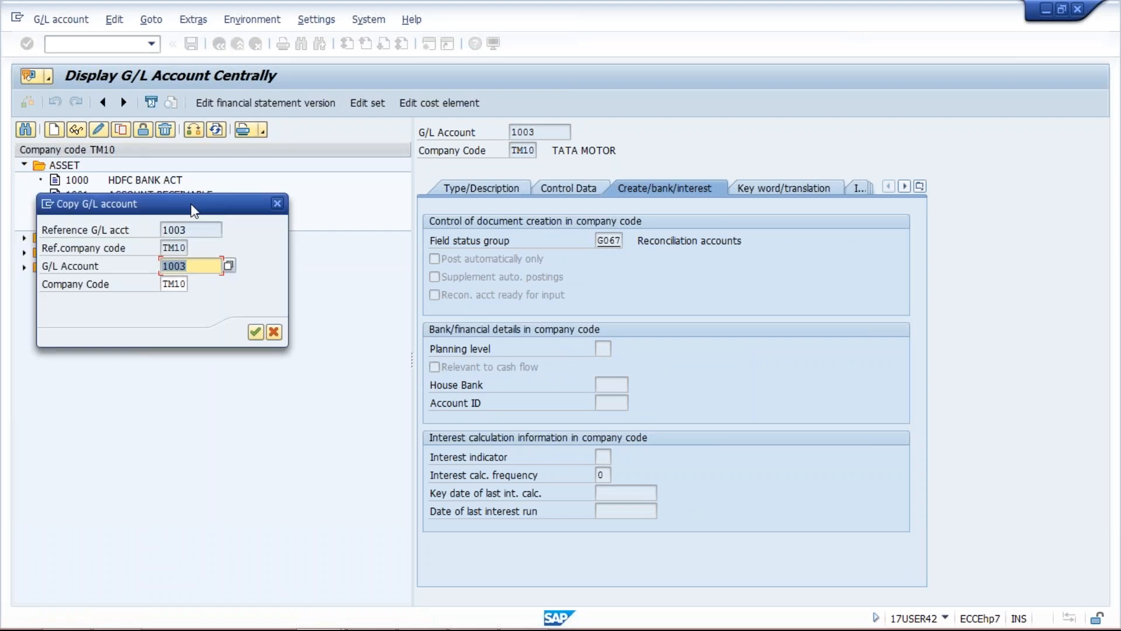
pyautogui.moveTo(191, 206); pyautogui.dragTo(422, 267)
pyautogui.click(423, 328)
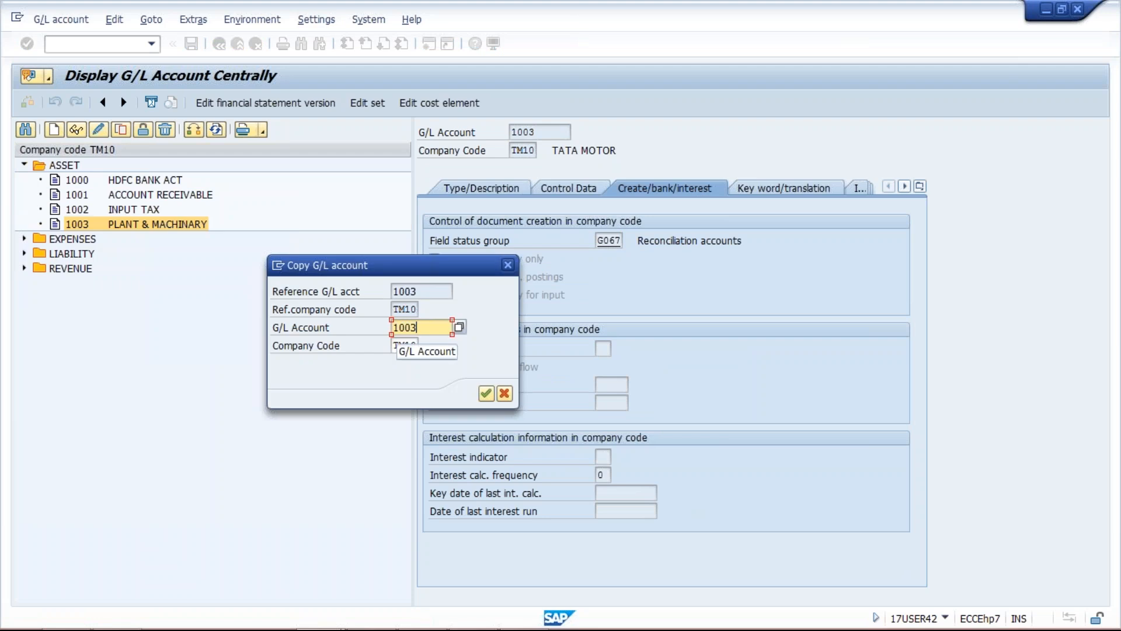
pyautogui.press('BackSpace')
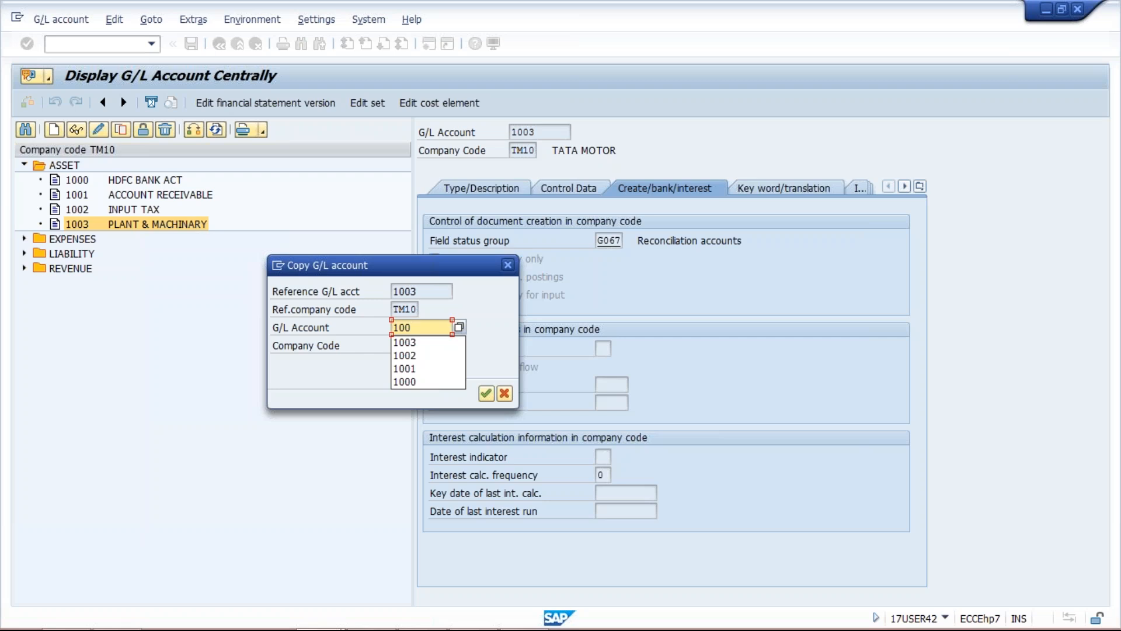
pyautogui.write('4')
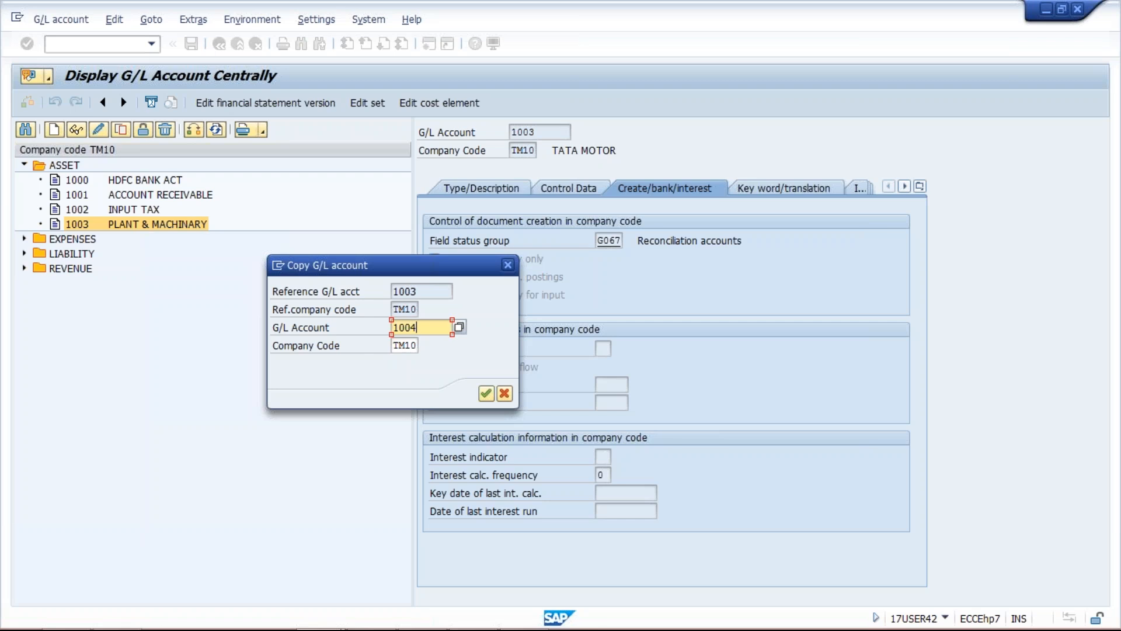
pyautogui.press('Return')
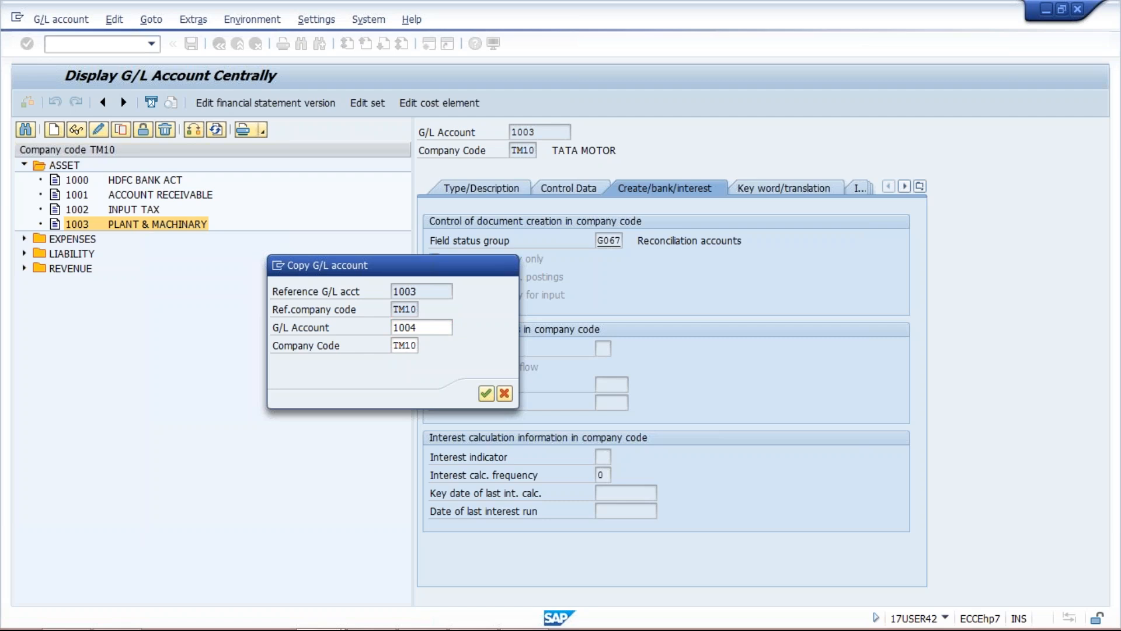
# Set the short text of account 1004 to ACCUMULATED DEP
pyautogui.click(476, 190)
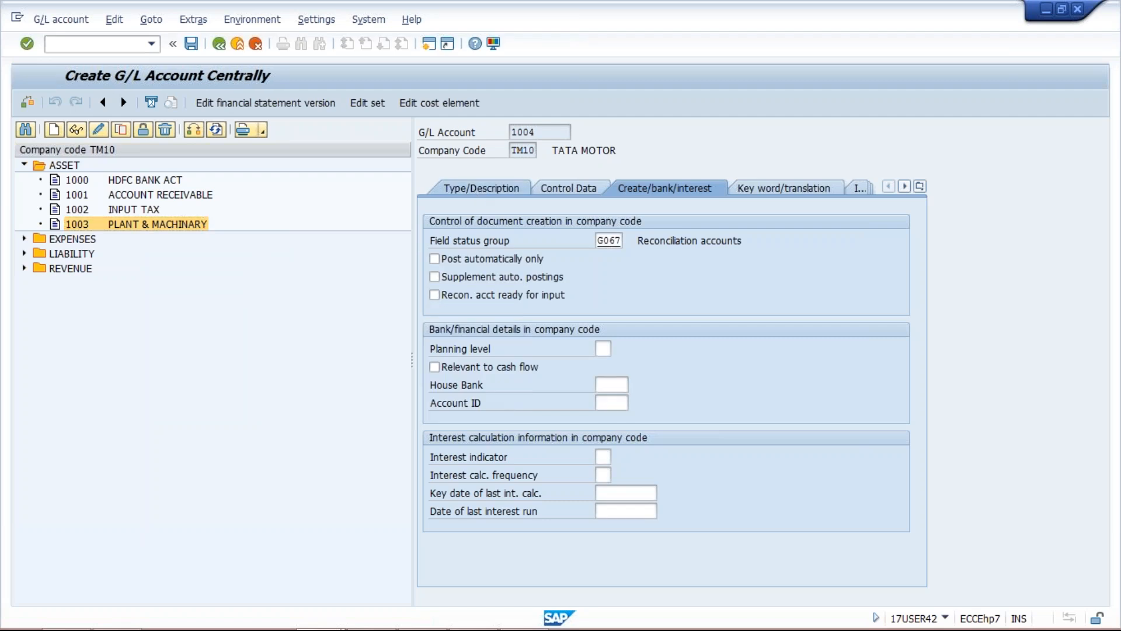
pyautogui.click(702, 330)
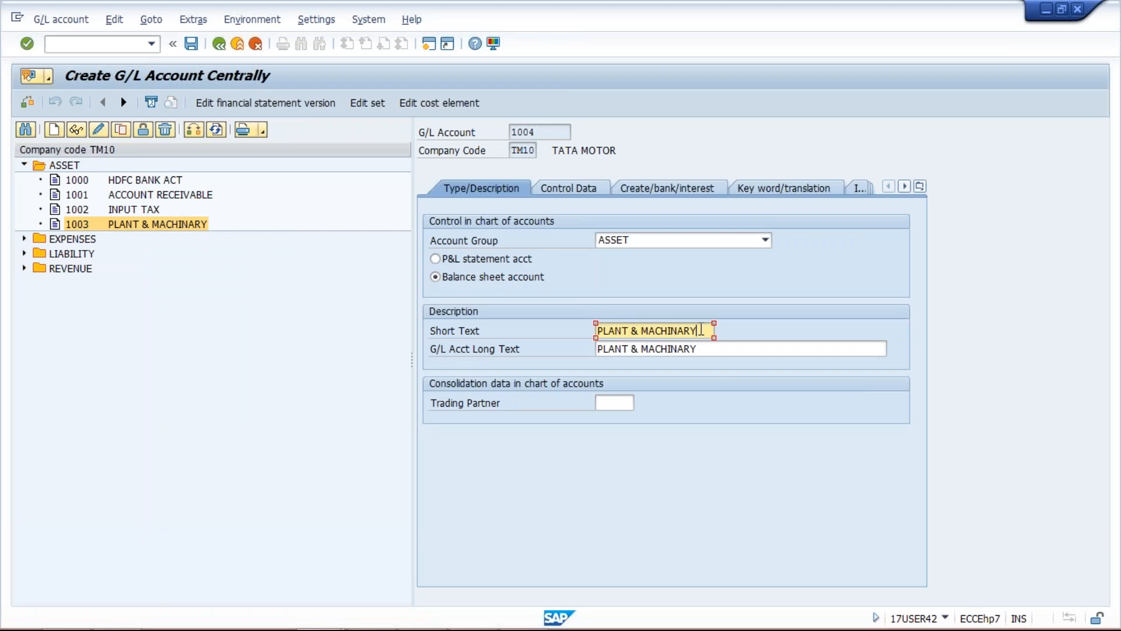
pyautogui.hotkey('shift', 'Home')
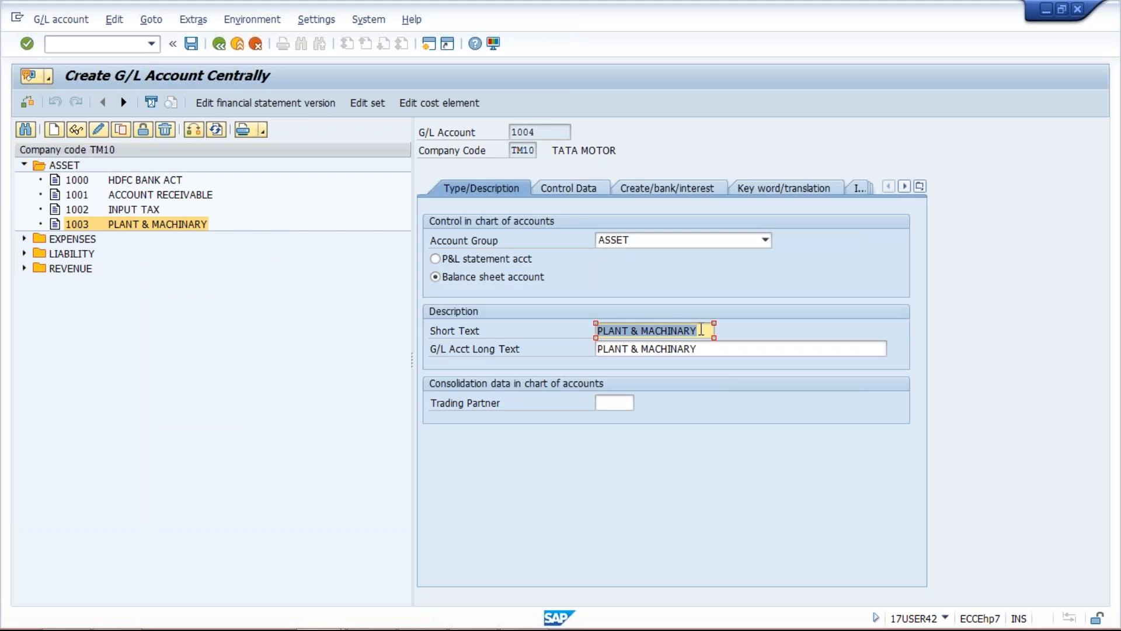
pyautogui.write('ACC')
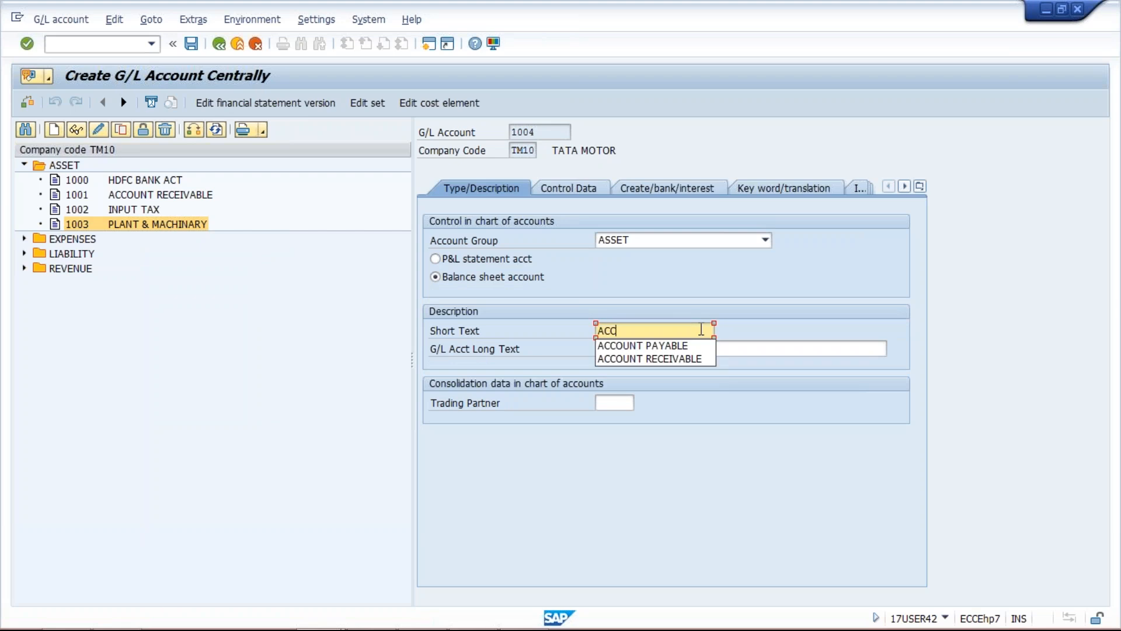
pyautogui.write('UMU')
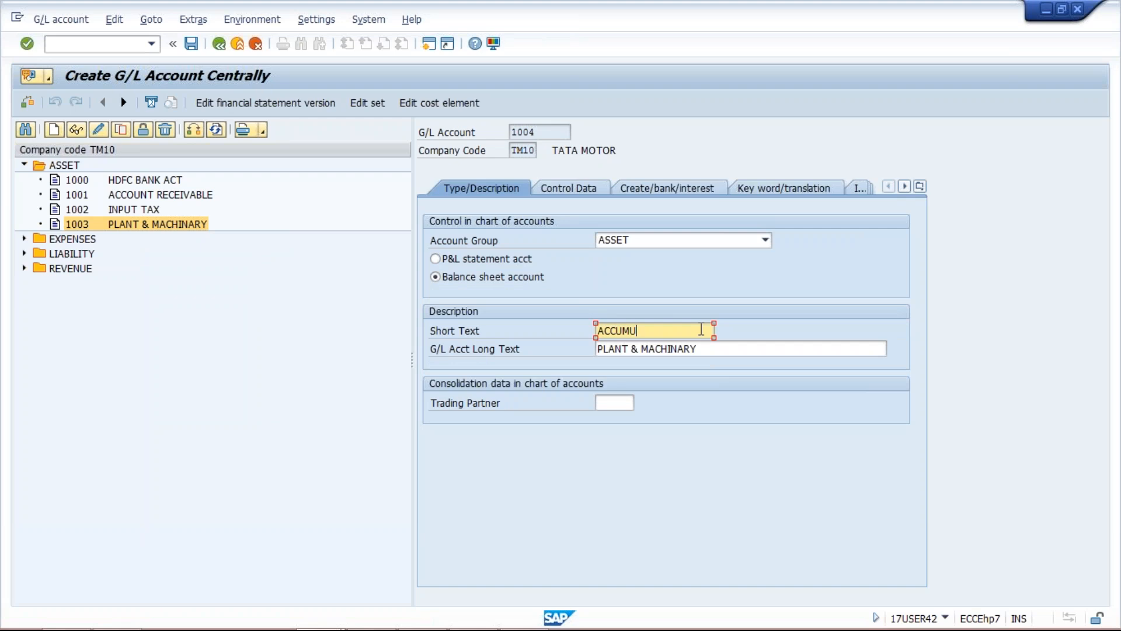
pyautogui.write('LATED DEP.')
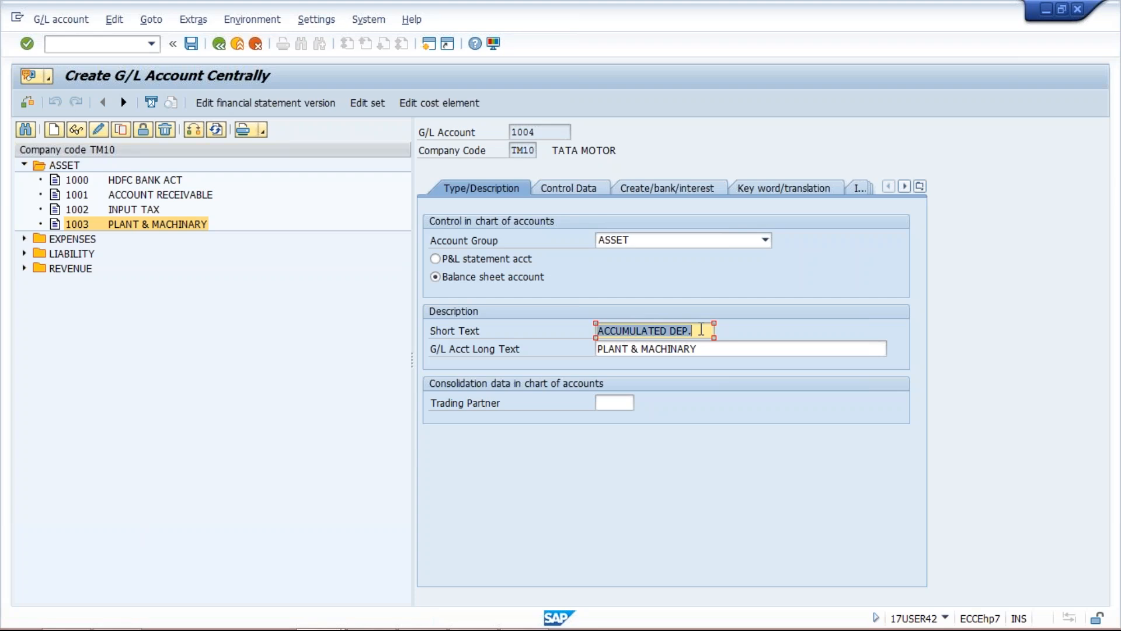
# Set the long text of G/L account 1004 to ACCUMULATED DEP. and save the account
pyautogui.press('Tab')
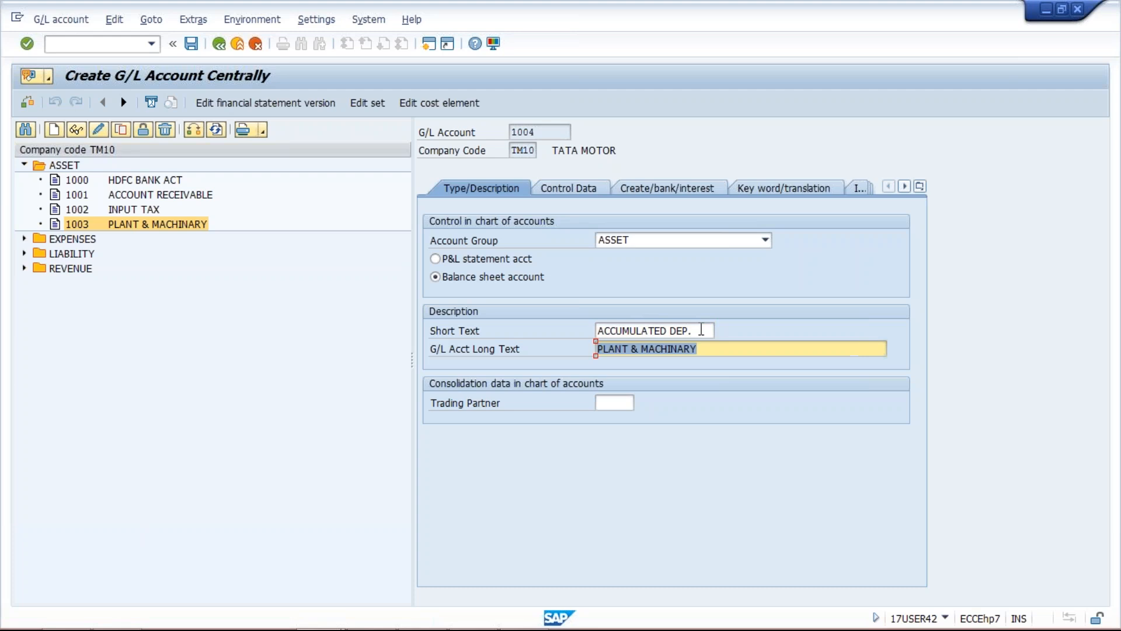
pyautogui.hotkey('ctrl', 'v')
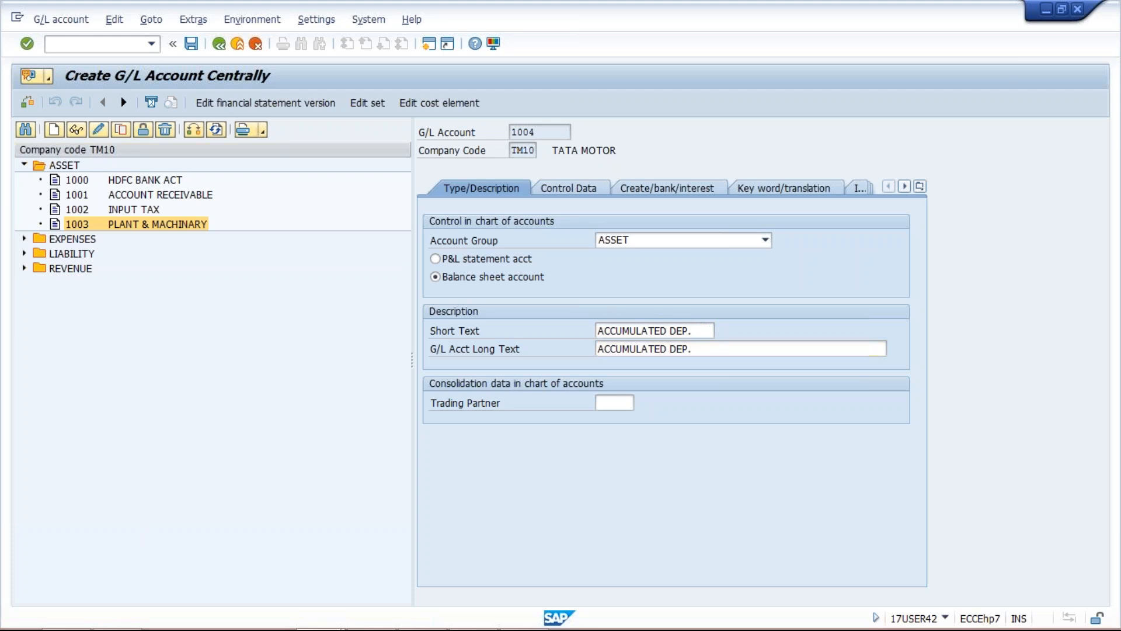
pyautogui.hotkey('ctrl', 's')
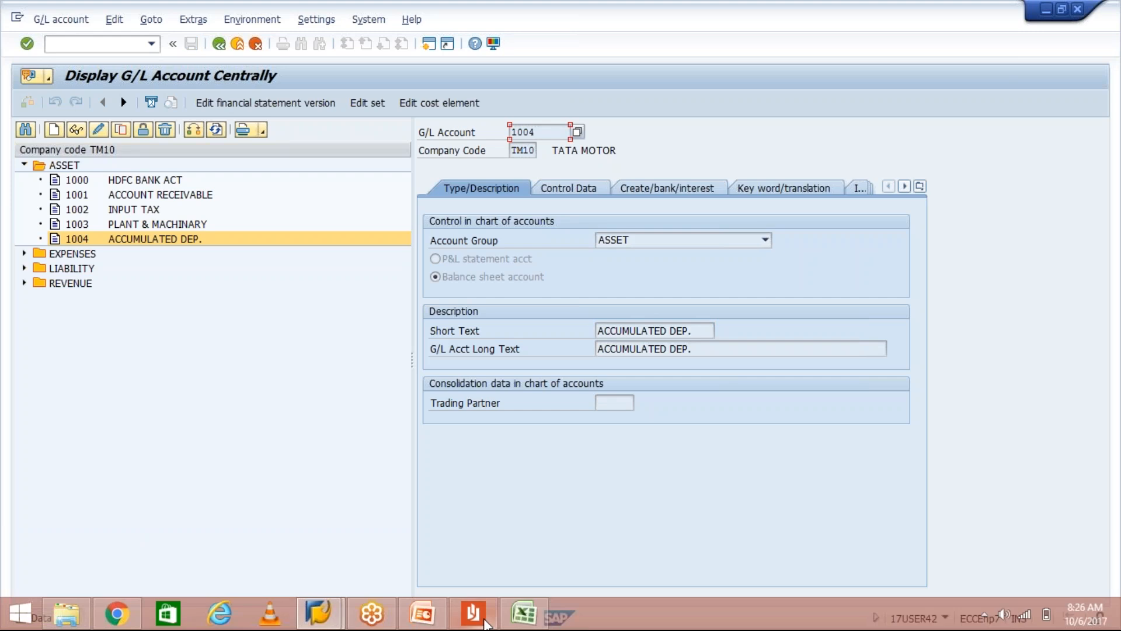
# Check the G/L account list in the asset management document, then copy revenue account 3000 as G/L account 3001 in company code TM10
pyautogui.click(483, 620)
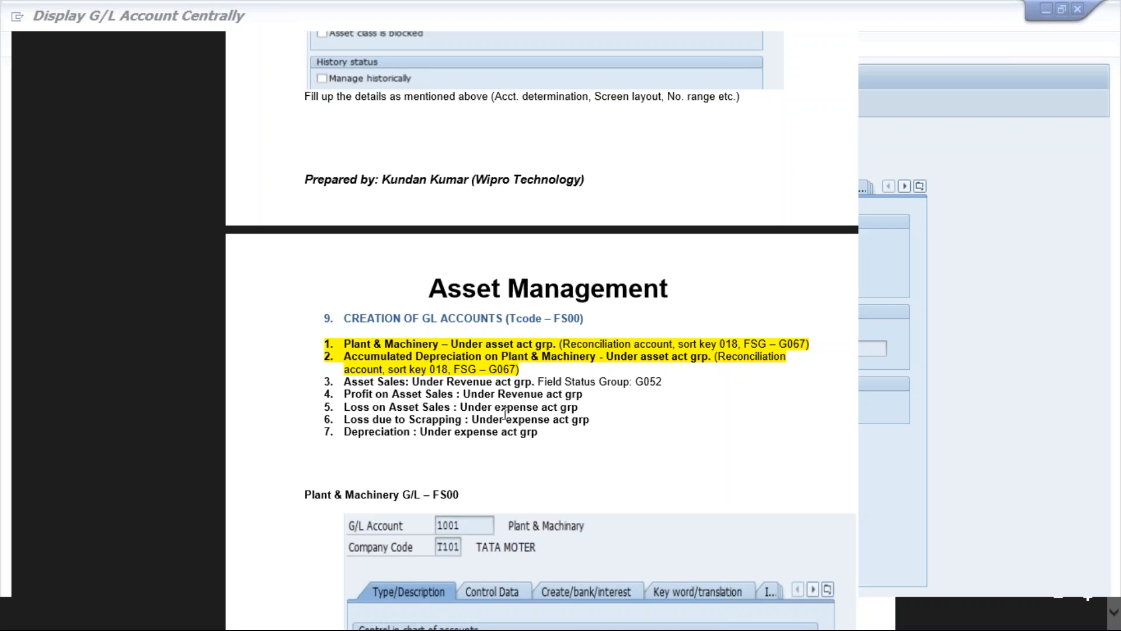
pyautogui.hotkey('alt', 'Tab')
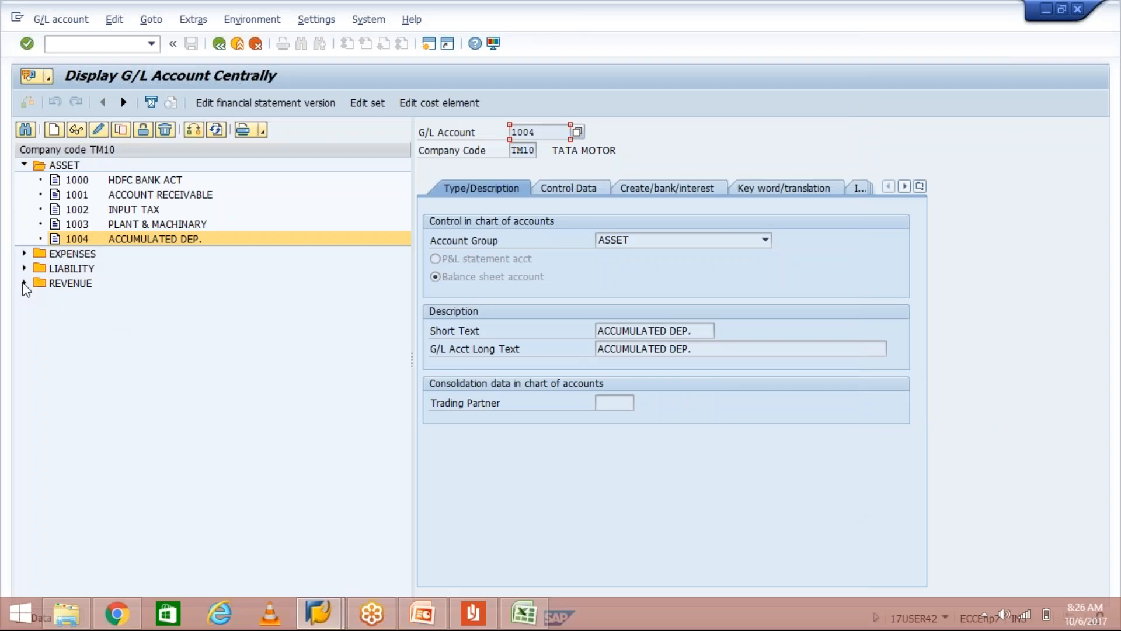
pyautogui.click(24, 283)
pyautogui.click(128, 298)
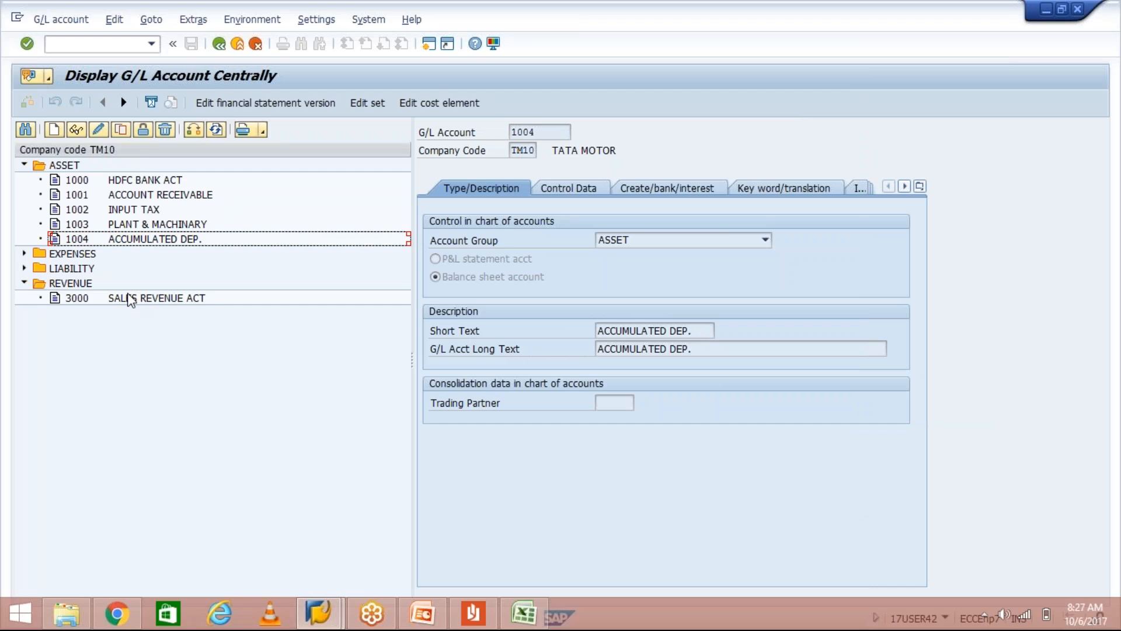
pyautogui.click(122, 130)
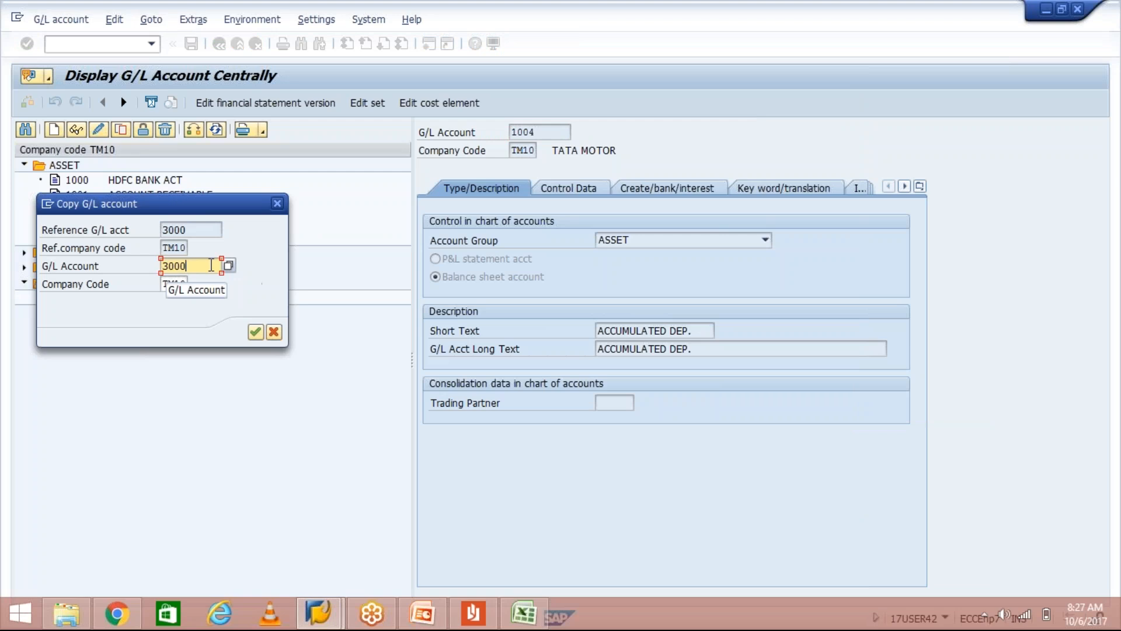
pyautogui.press('BackSpace')
pyautogui.write('1')
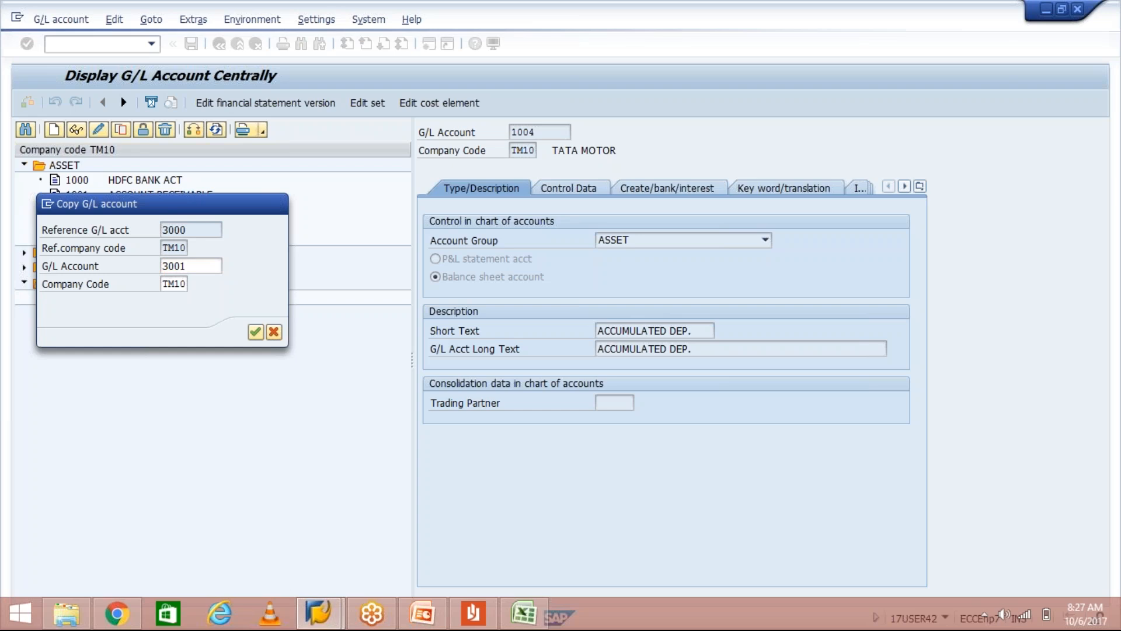
pyautogui.press('Return')
# Set the short and long texts of account 3001 to ASSET SALES and save the account
pyautogui.click(696, 331)
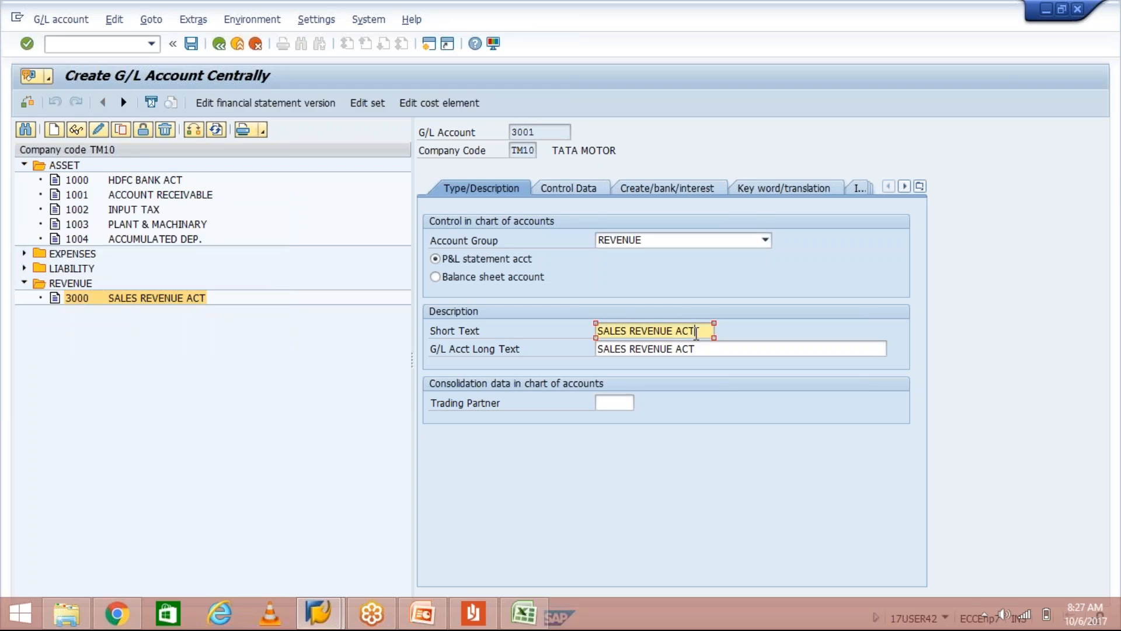
pyautogui.hotkey('ctrl', 'a')
pyautogui.write('AS')
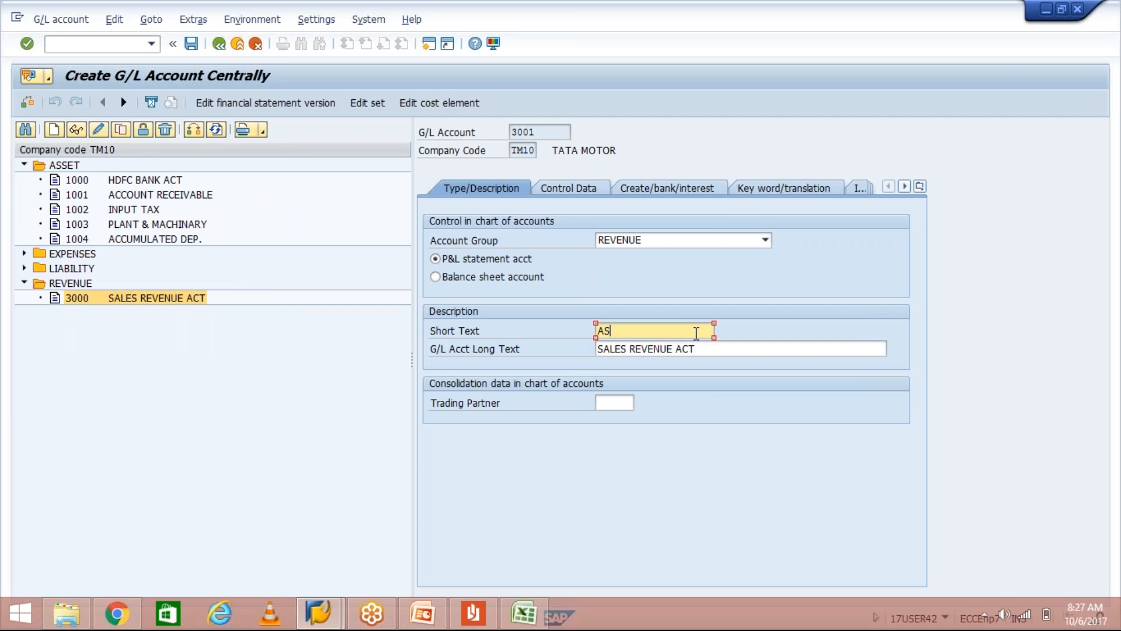
pyautogui.write('SET SALES')
pyautogui.hotkey('ctrl', 'a')
pyautogui.hotkey('ctrl', 'c')
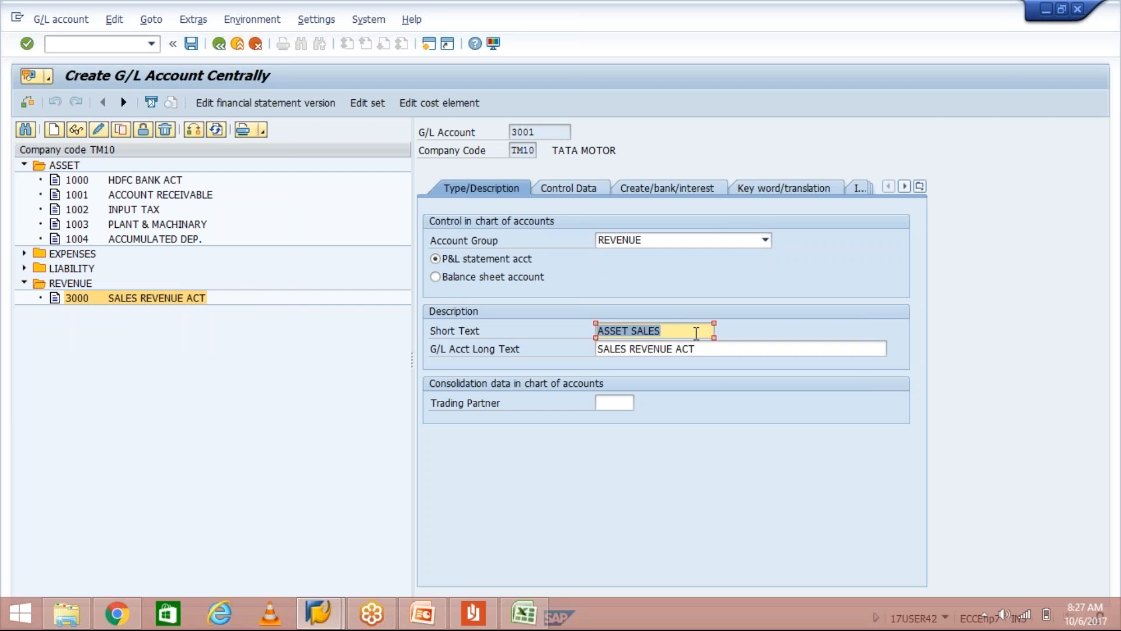
pyautogui.press('Tab')
pyautogui.hotkey('ctrl', 'v')
pyautogui.hotkey('ctrl', 's')
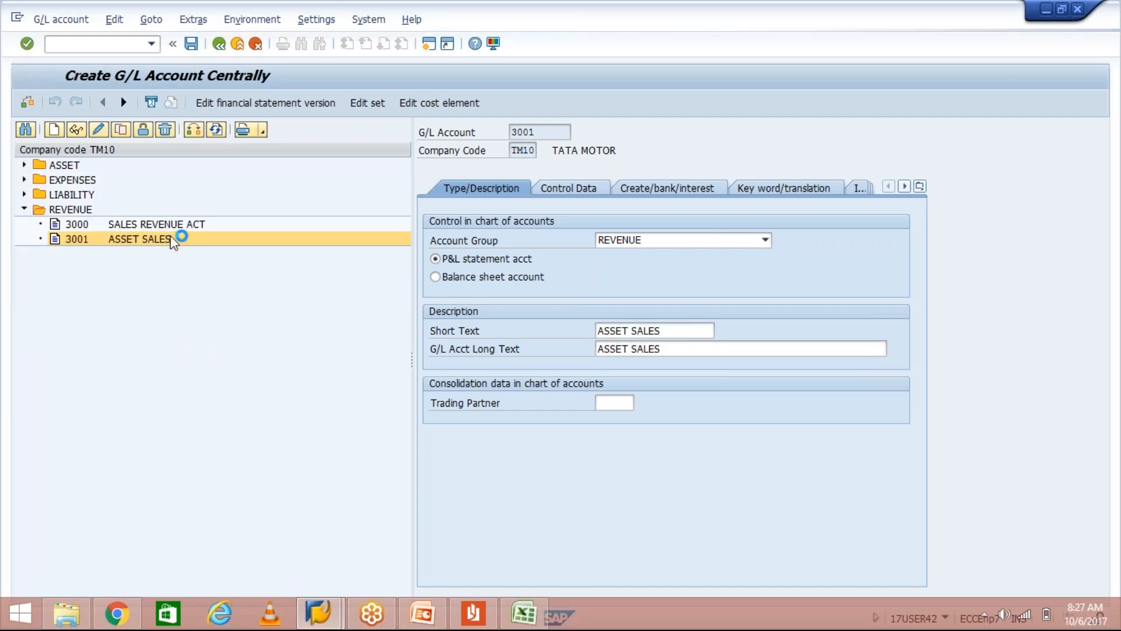
# Copy the ASSET SALES account 3001 as new G/L account 3002 in company code TM10
pyautogui.click(120, 130)
pyautogui.click(202, 266)
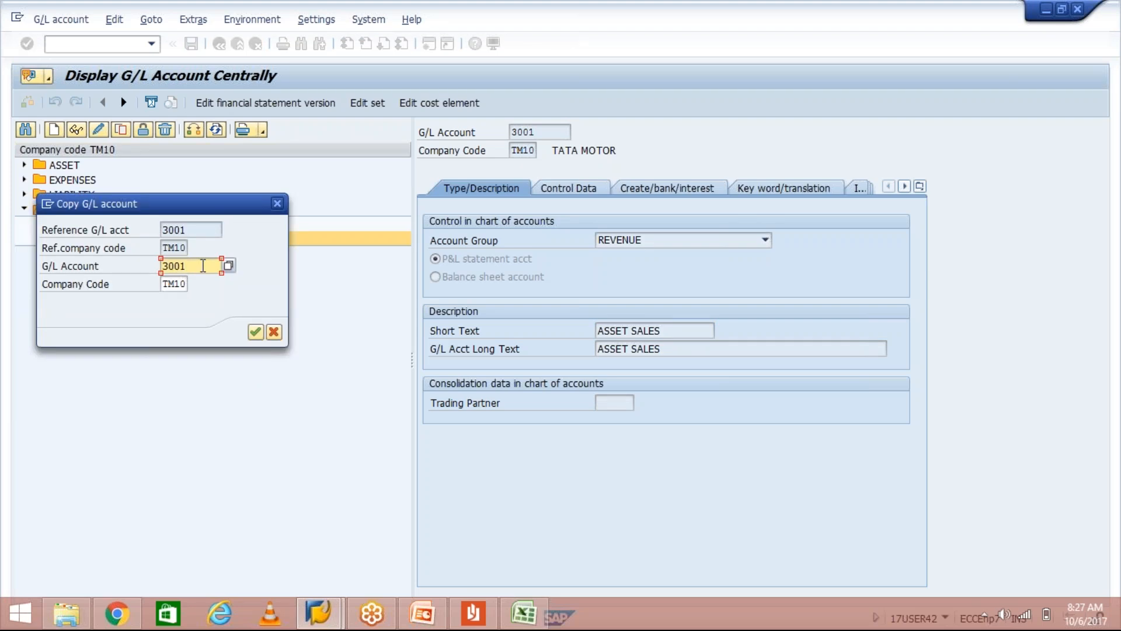
pyautogui.press('BackSpace')
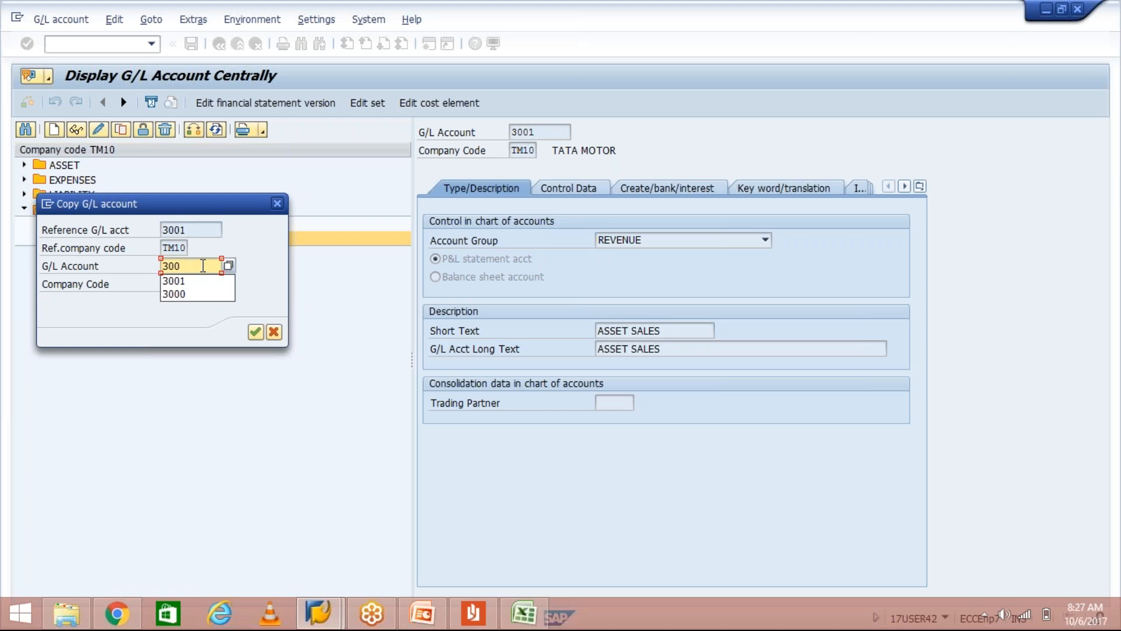
pyautogui.write('3')
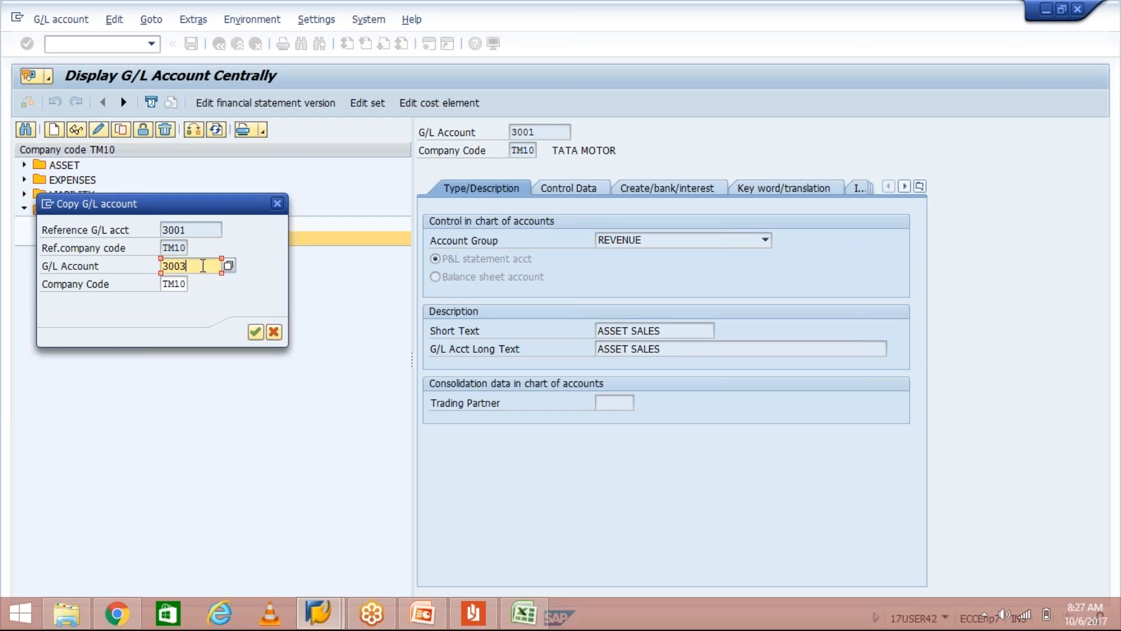
pyautogui.press('BackSpace')
pyautogui.write('2')
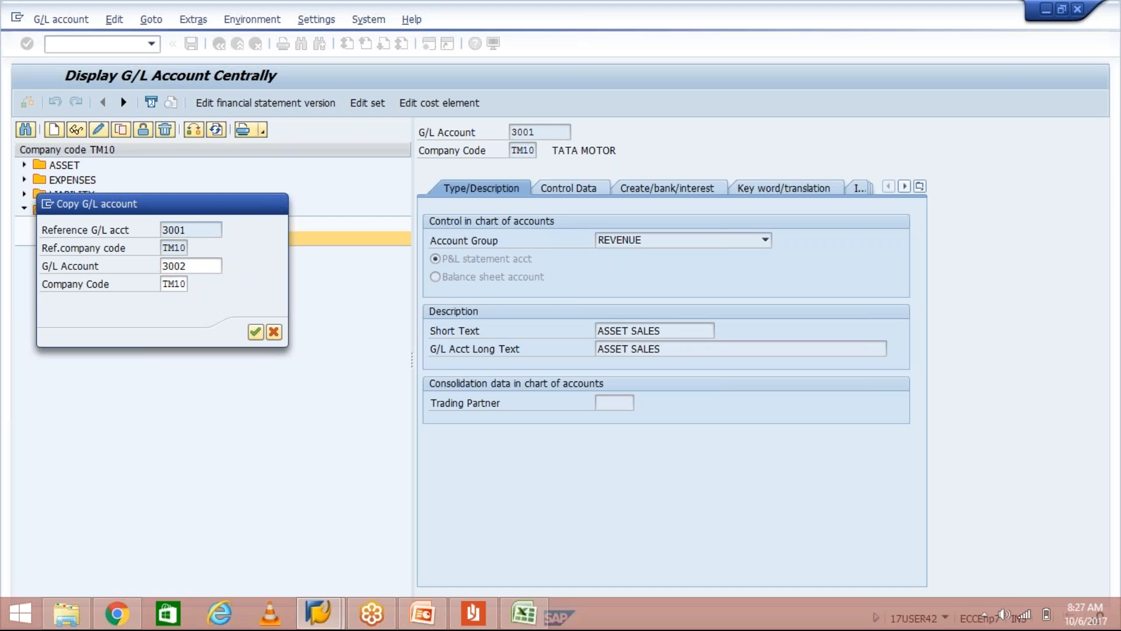
pyautogui.press('Return')
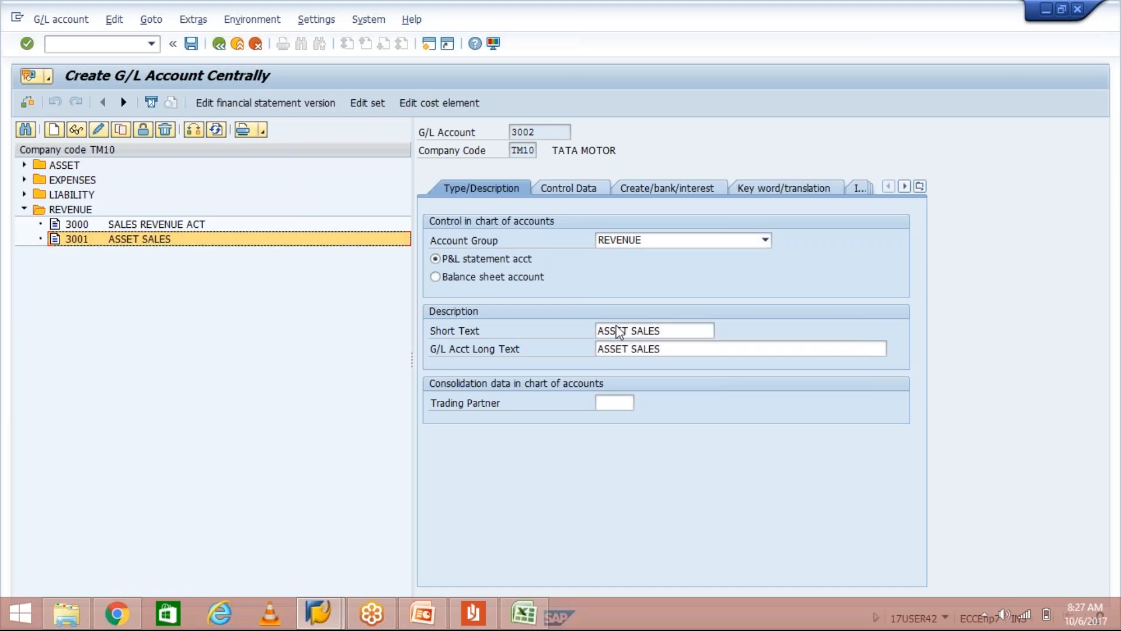
# Change the short text of account 3002 to PROFIT ON ASSET SALE
pyautogui.hotkey('ctrl', 'a')
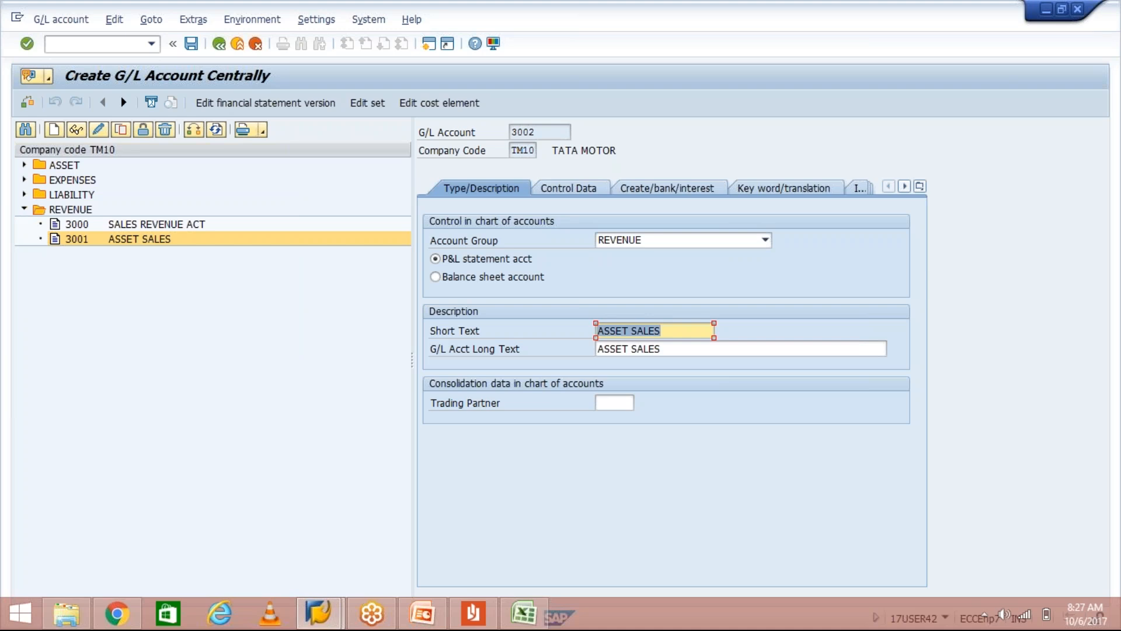
pyautogui.click(655, 331)
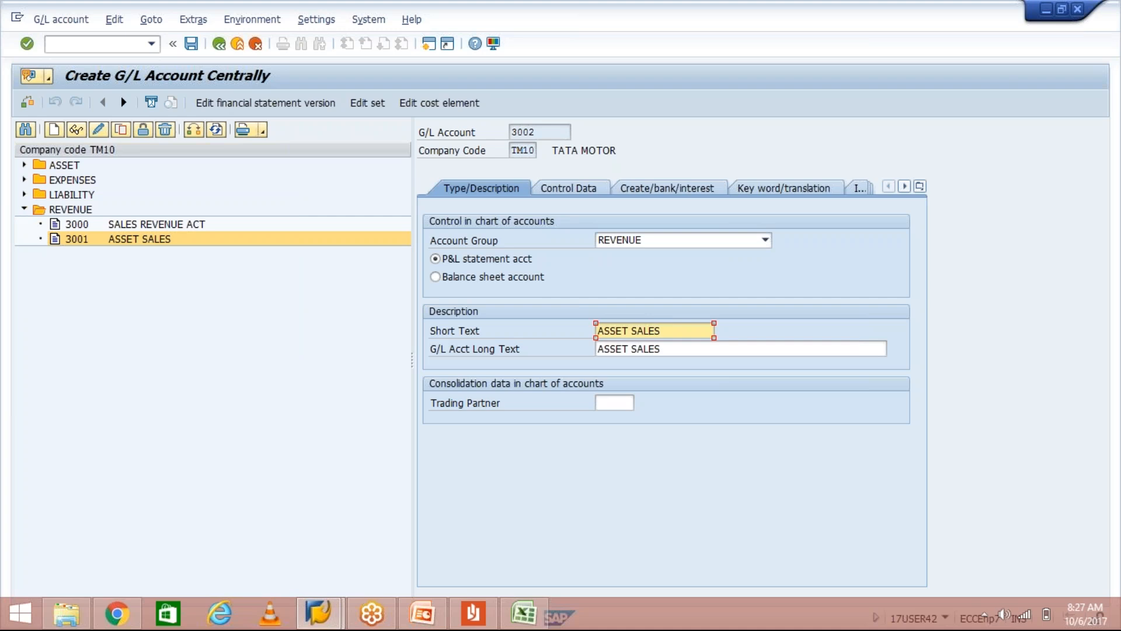
pyautogui.write('PROFIT OM')
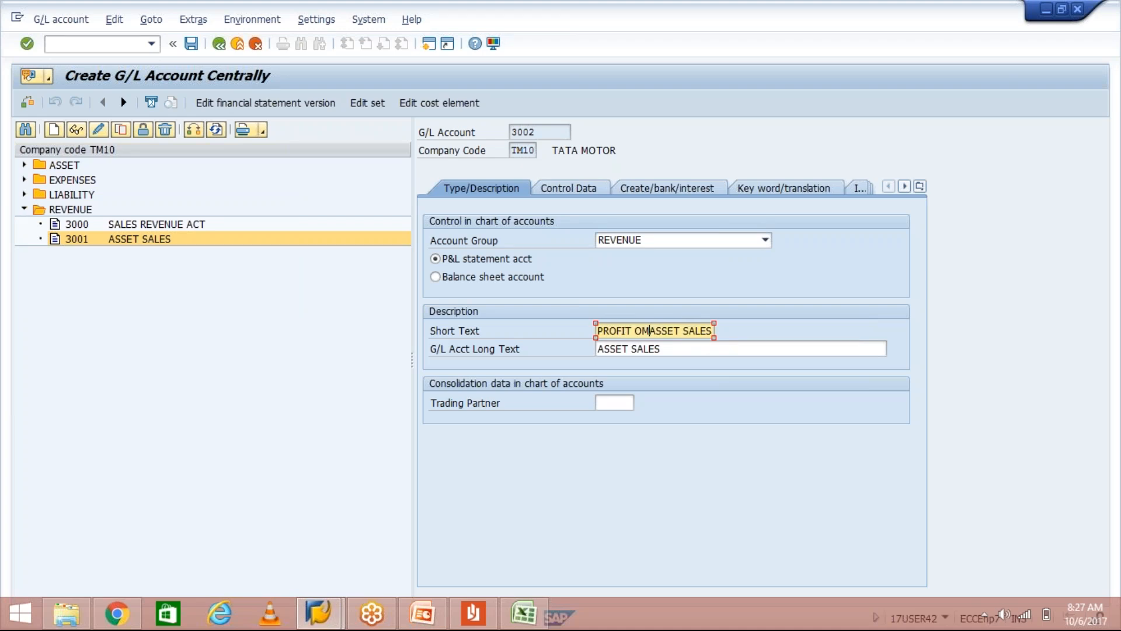
pyautogui.press('BackSpace')
pyautogui.write('N')
pyautogui.click(712, 330)
pyautogui.press('BackSpace')
pyautogui.click(651, 331)
# Reuse the short text PROFIT ON ASSET SALE as account 3002's long text and save the account
pyautogui.hotkey('ctrl', 'a')
pyautogui.hotkey('ctrl', 'c')
pyautogui.press('Tab')
pyautogui.hotkey('ctrl', 'v')
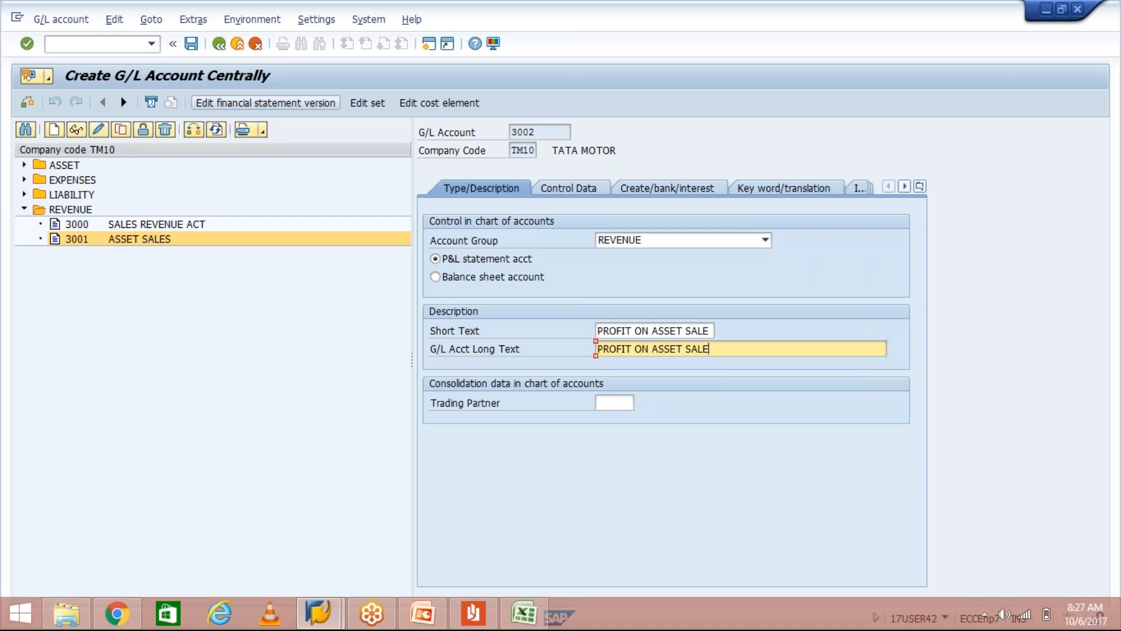
pyautogui.click(193, 45)
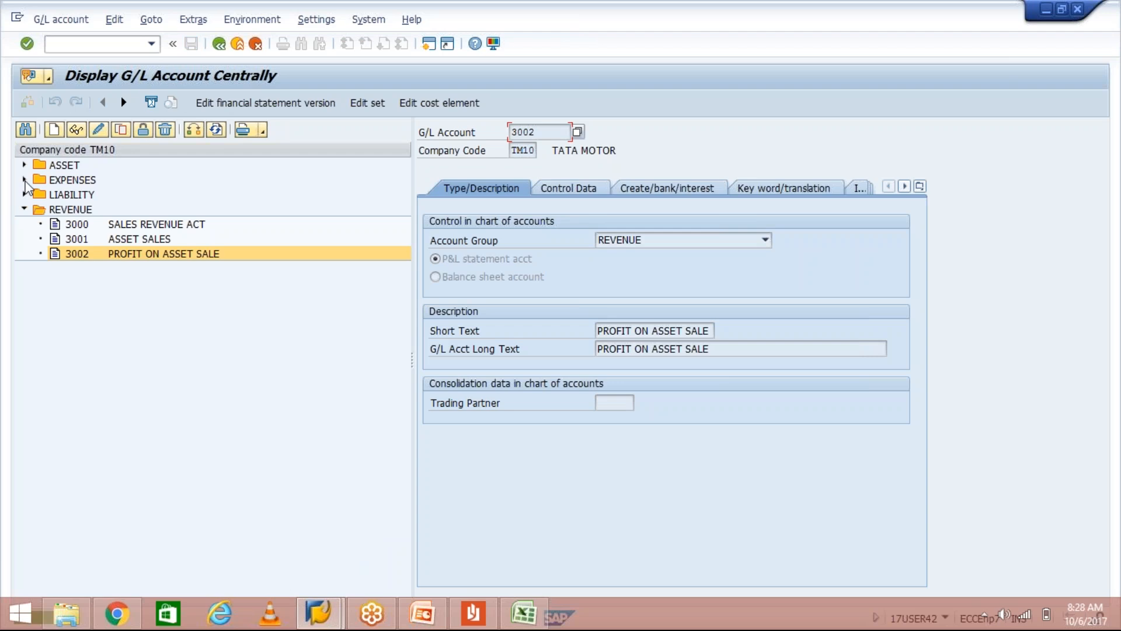
# Copy the expense account 4000 RENT ACT as new G/L account 4001 in company code TM10
pyautogui.click(24, 180)
pyautogui.click(129, 194)
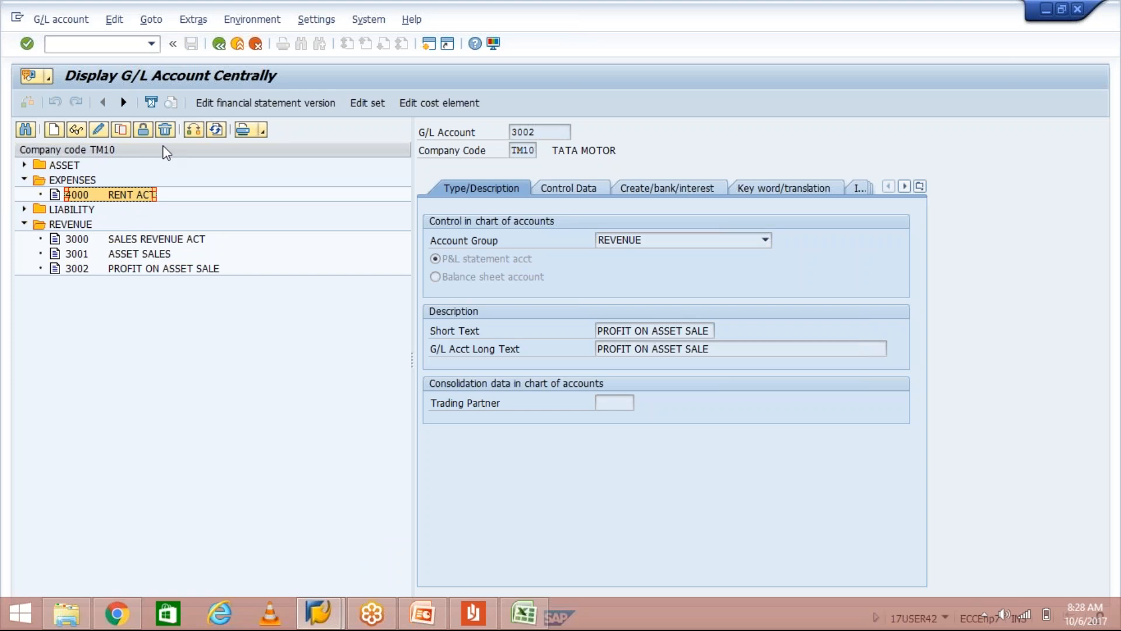
pyautogui.click(121, 129)
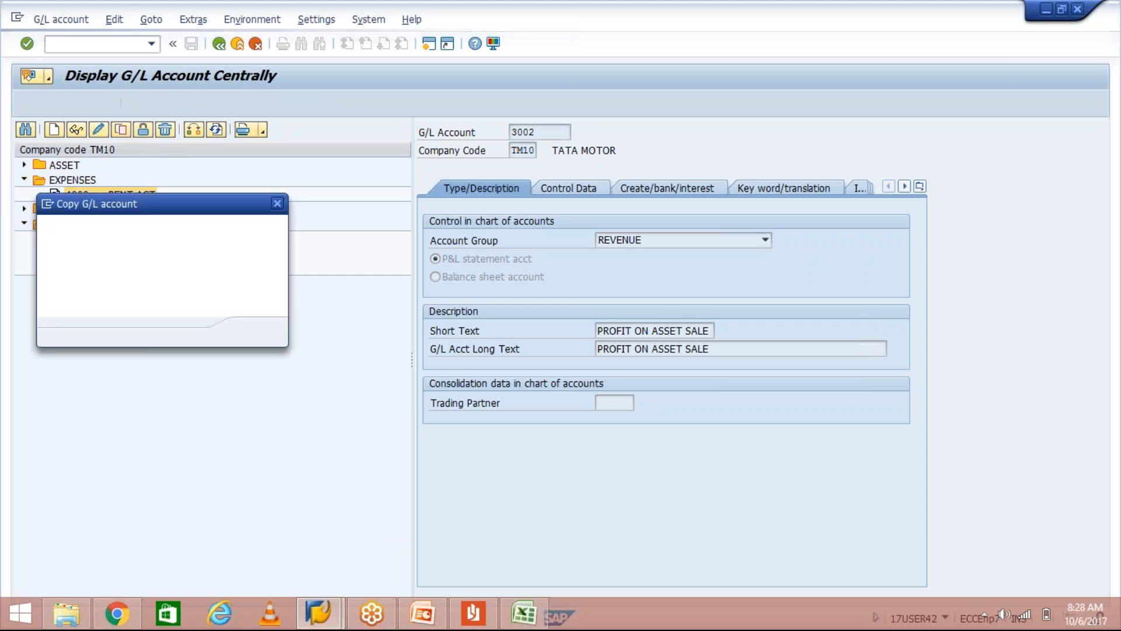
pyautogui.click(208, 264)
pyautogui.press('BackSpace')
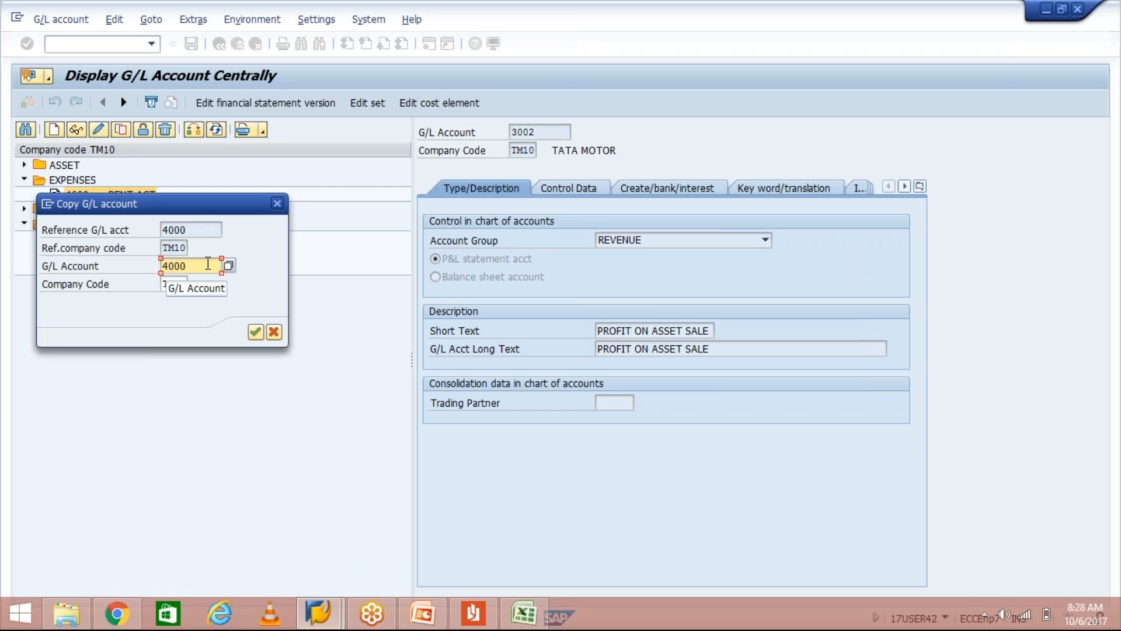
pyautogui.write('1')
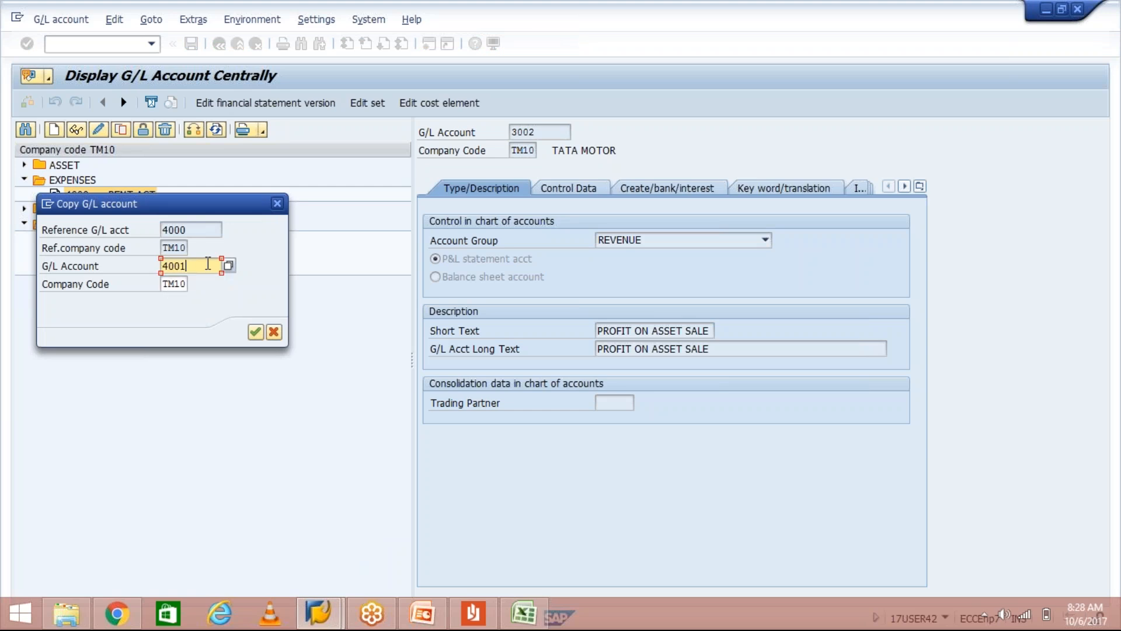
pyautogui.press('Return')
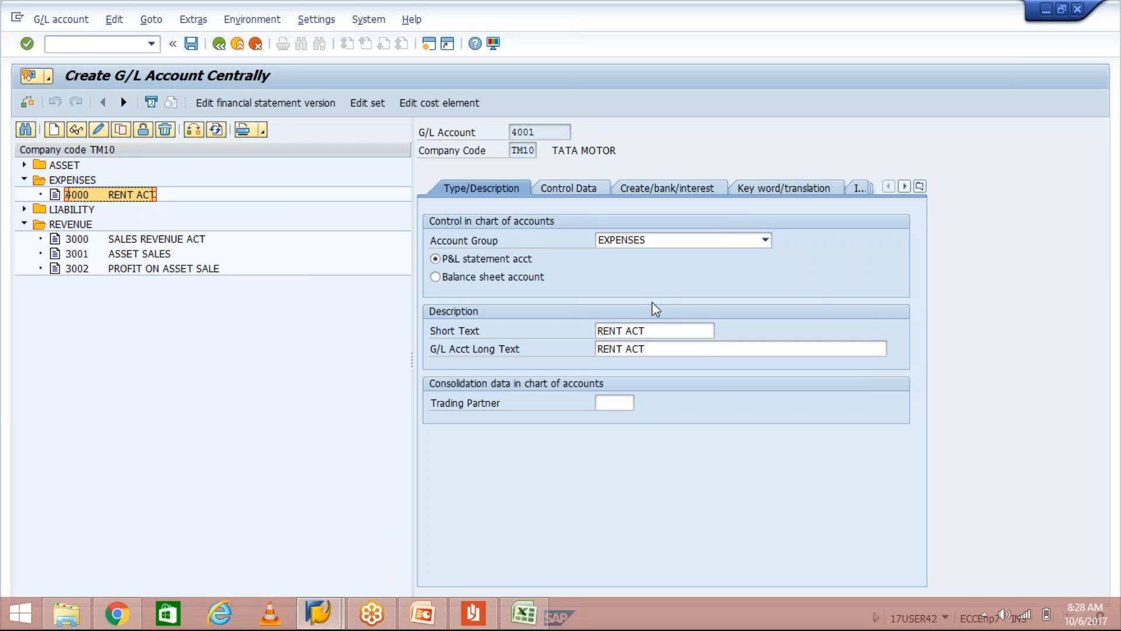
# Change the short text of account 4001 to LOSS ON ASSET SALE
pyautogui.click(656, 330)
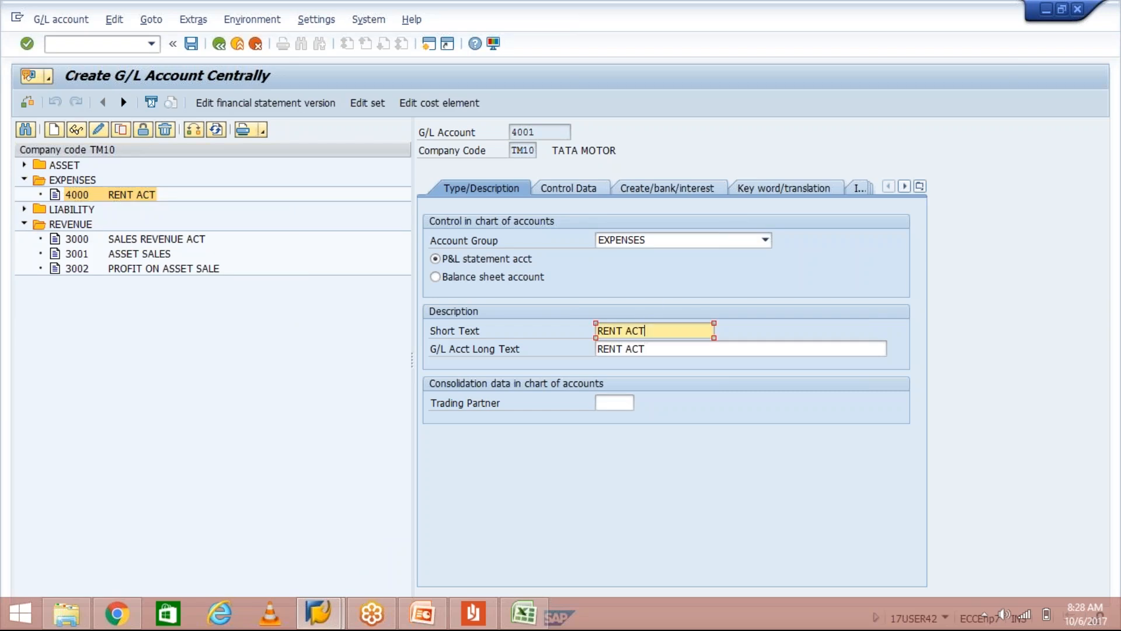
pyautogui.hotkey('shift', 'Home')
pyautogui.write('P')
pyautogui.press('Down')
pyautogui.press('Return')
pyautogui.press('BackSpace')
pyautogui.press('BackSpace')
pyautogui.press('BackSpace')
pyautogui.press('BackSpace')
pyautogui.press('BackSpace')
pyautogui.press('BackSpace')
pyautogui.write('LOSS')
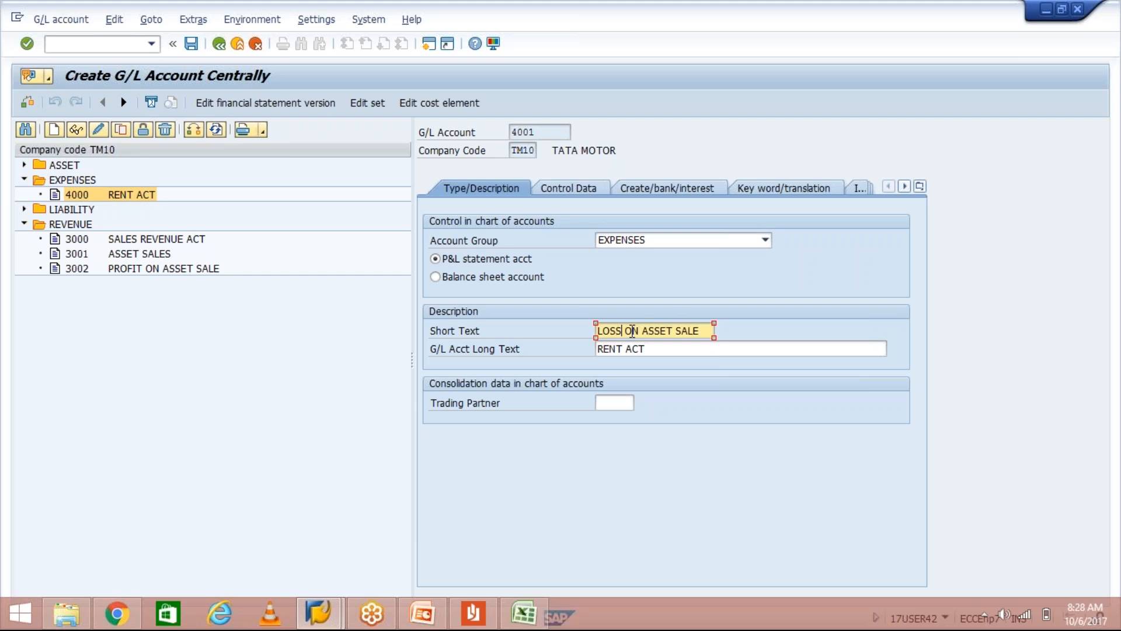
# Reuse the short text LOSS ON ASSET SALE as account 4001's long text and save the account
pyautogui.hotkey('ctrl', 'a')
pyautogui.hotkey('ctrl', 'c')
pyautogui.press('Tab')
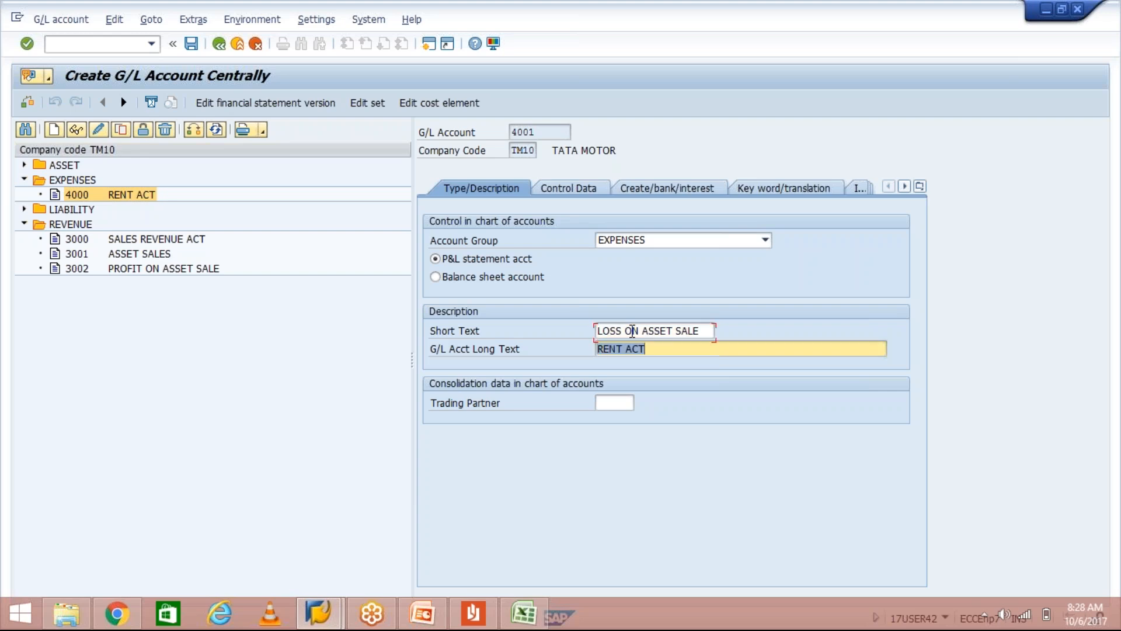
pyautogui.hotkey('ctrl', 'v')
pyautogui.hotkey('ctrl', 's')
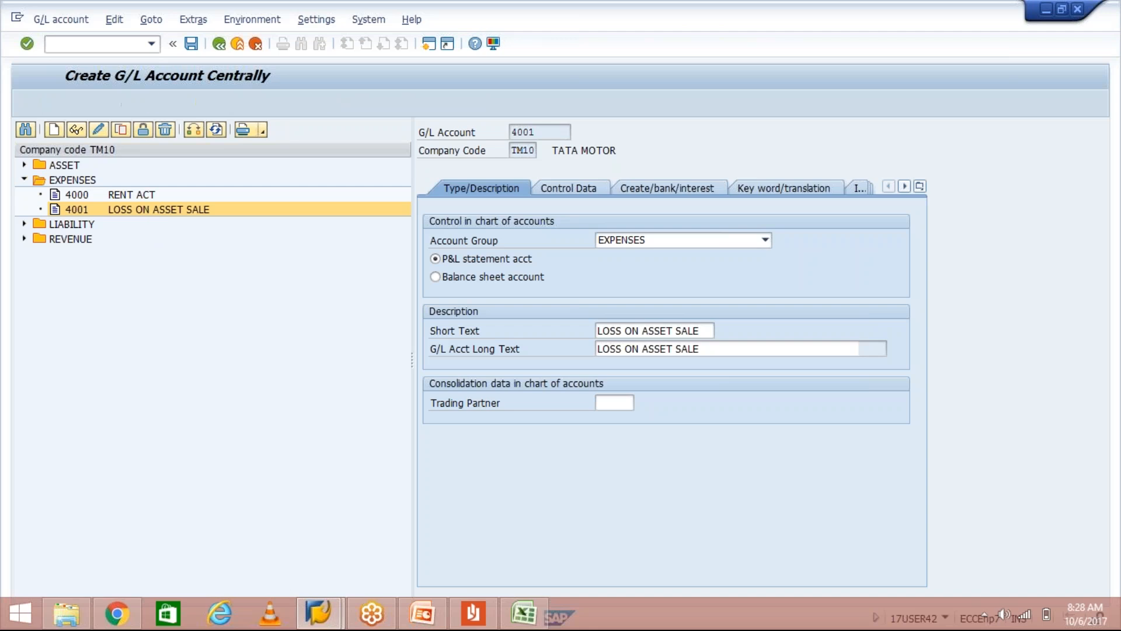
# Copy the LOSS ON ASSET SALE account 4001 as new G/L account 4002 in company code TM10
pyautogui.click(121, 129)
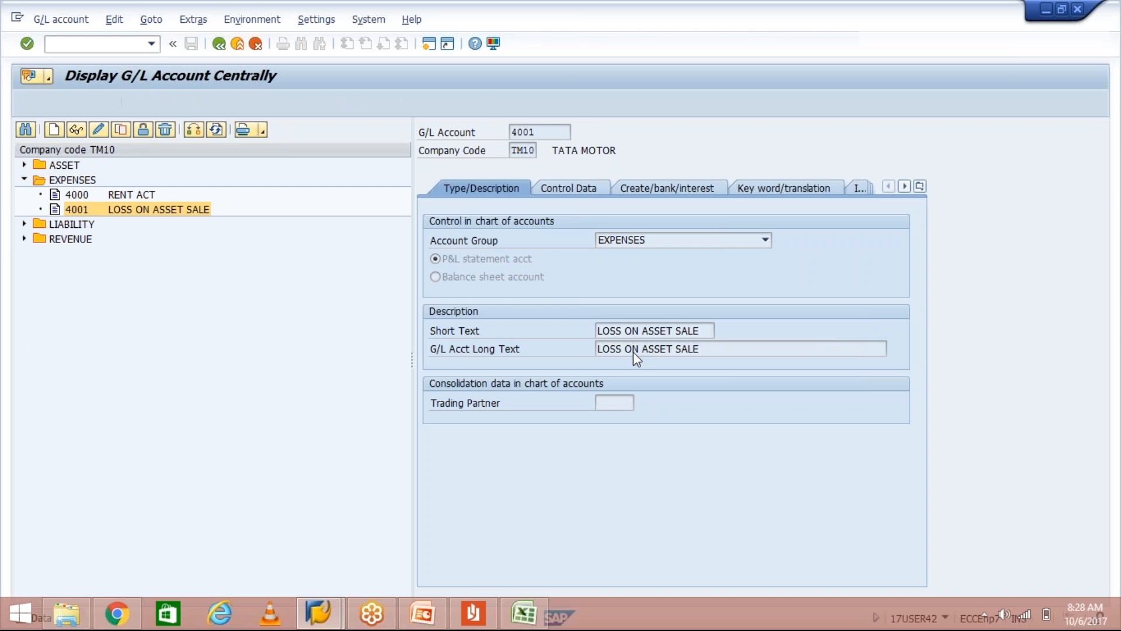
pyautogui.click(200, 267)
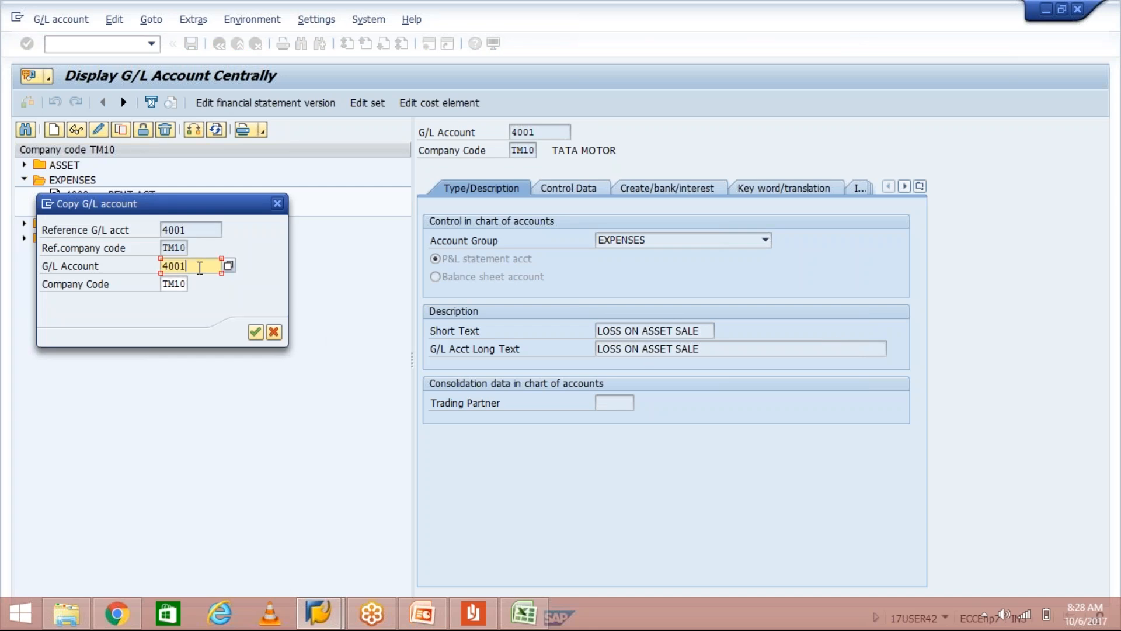
pyautogui.press('BackSpace')
pyautogui.write('2')
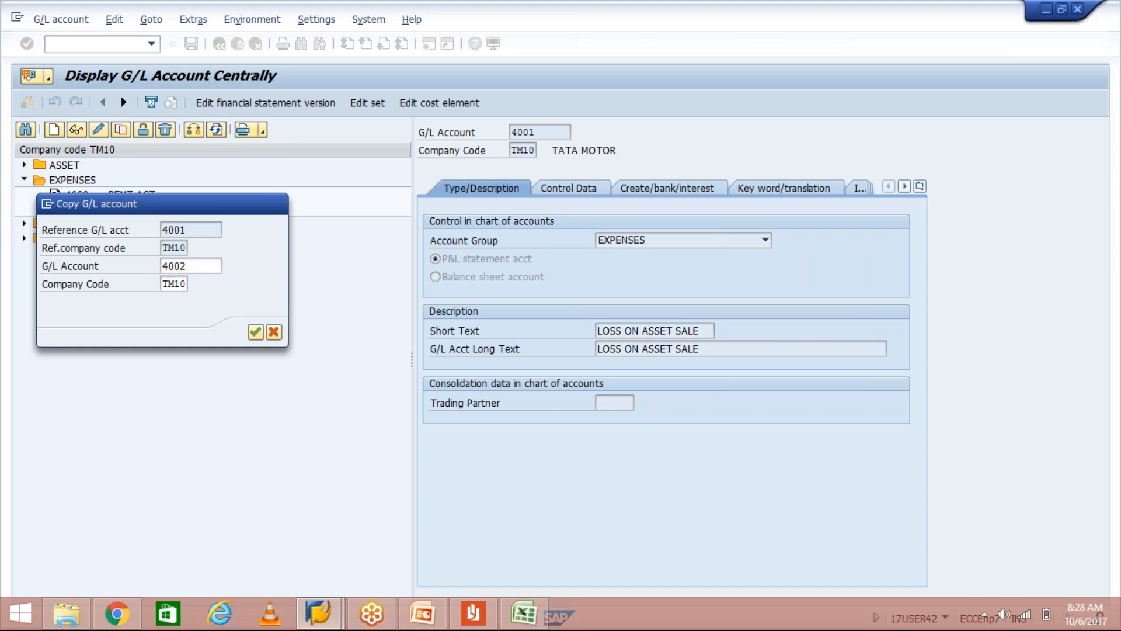
pyautogui.press('Return')
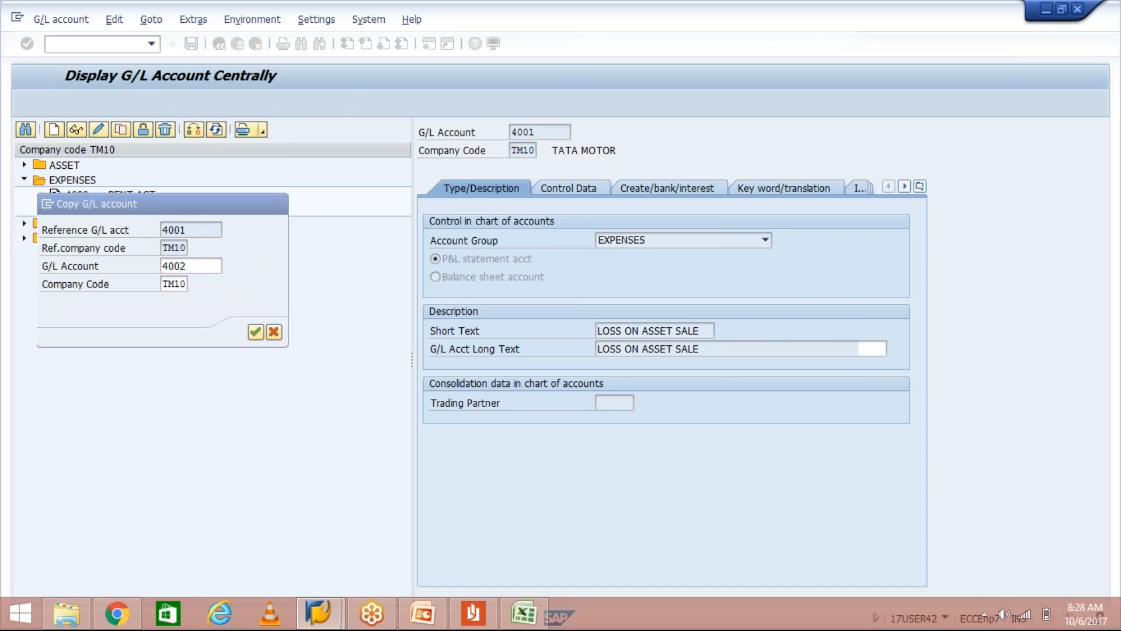
# Set both the short text and long text of account 4002 to DEPRECIATION and save the account
pyautogui.hotkey('ctrl', 'a')
pyautogui.write('DEP')
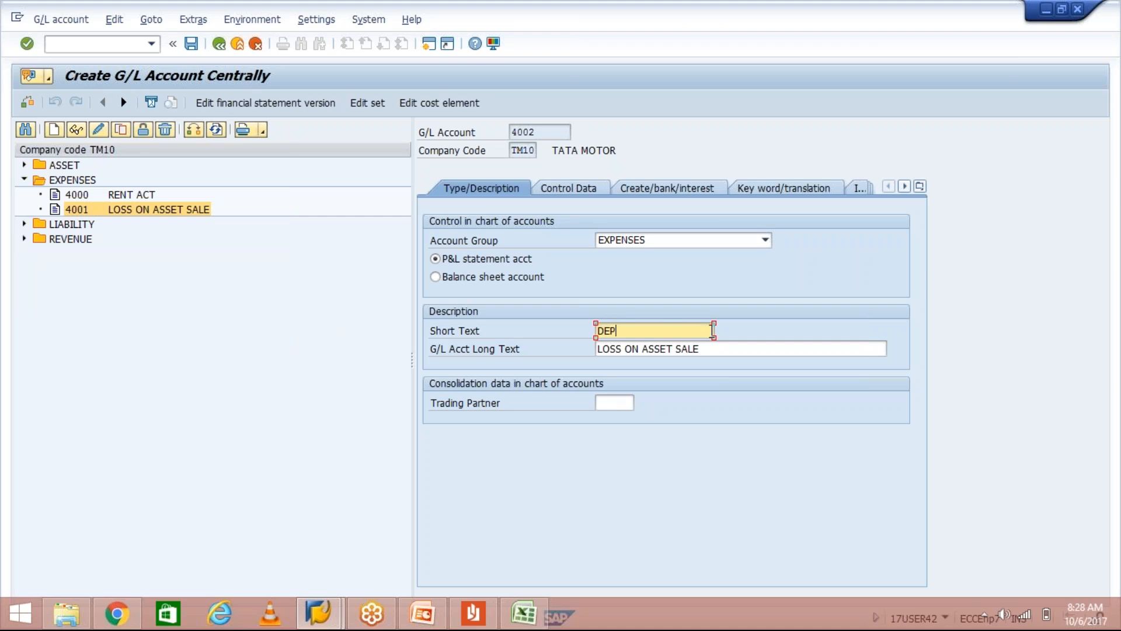
pyautogui.write('RECIATION')
pyautogui.hotkey('ctrl', 'a')
pyautogui.hotkey('ctrl', 'c')
pyautogui.press('Tab')
pyautogui.hotkey('ctrl', 'v')
pyautogui.hotkey('ctrl', 's')
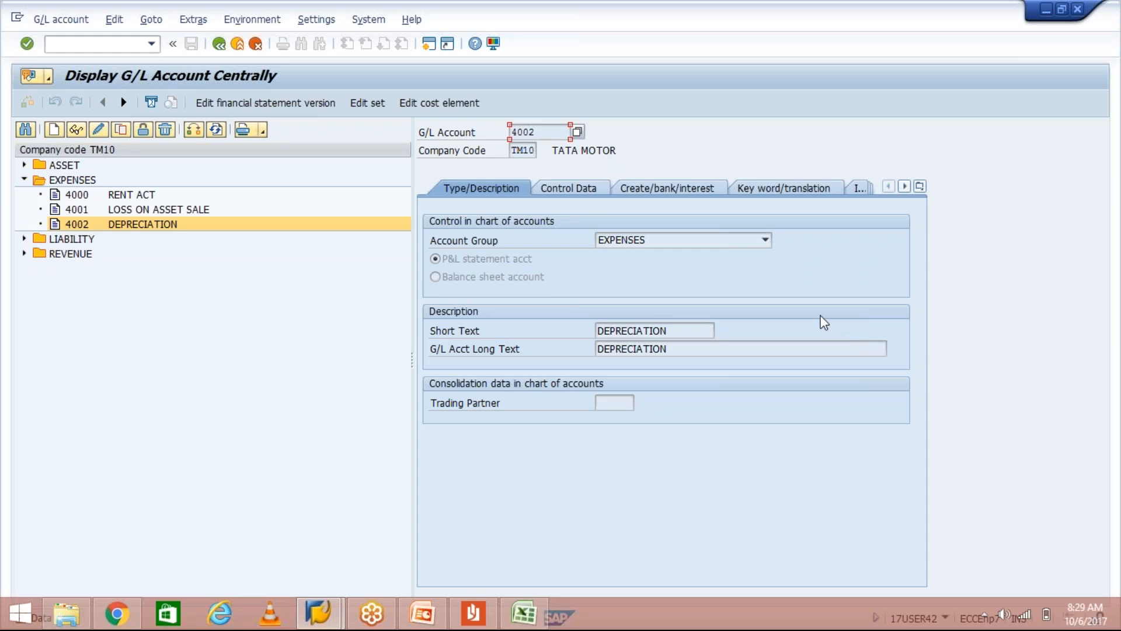
# Switch to the PDF guide, copy the account name "Loss due to Scrapping" from its G/L account list, and return to SAP
pyautogui.click(477, 622)
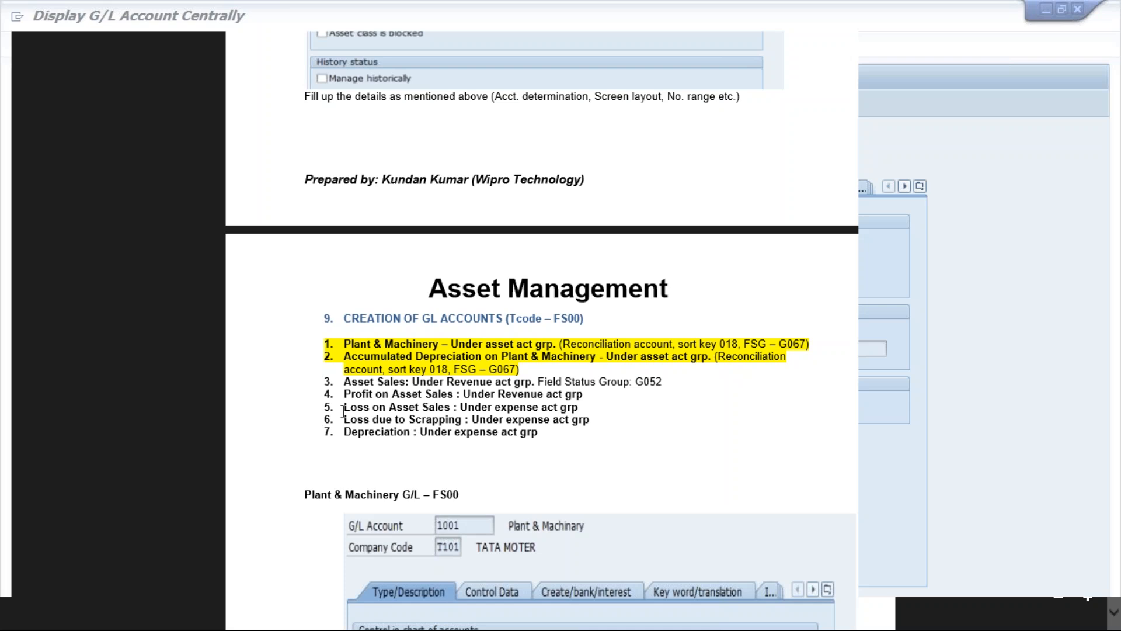
pyautogui.moveTo(344, 419); pyautogui.dragTo(452, 421)
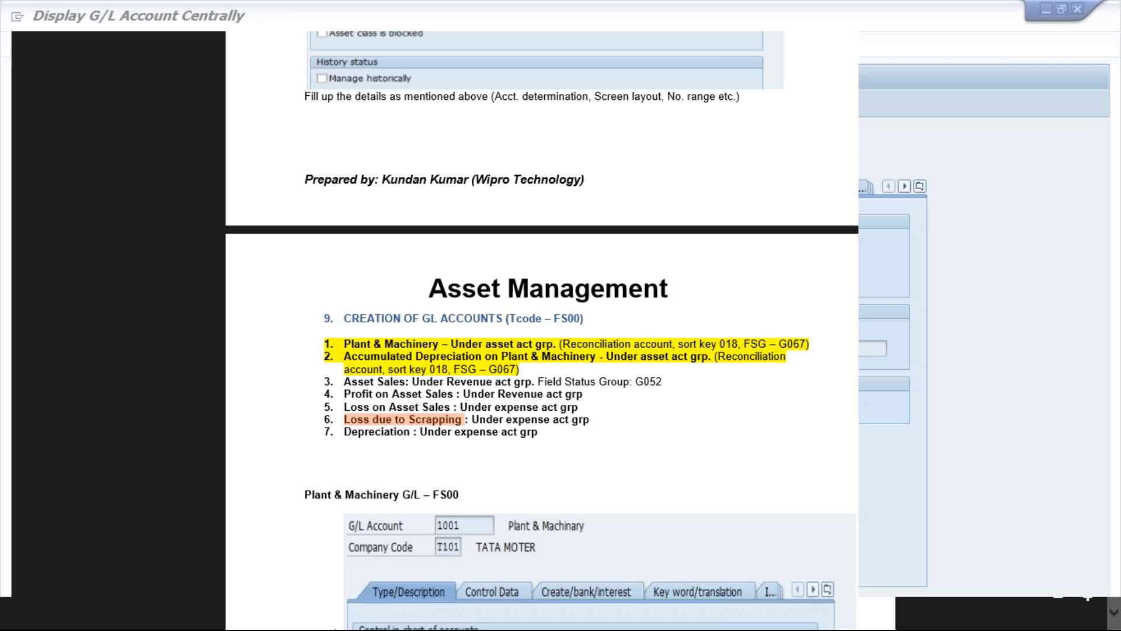
pyautogui.hotkey('alt', 'Tab')
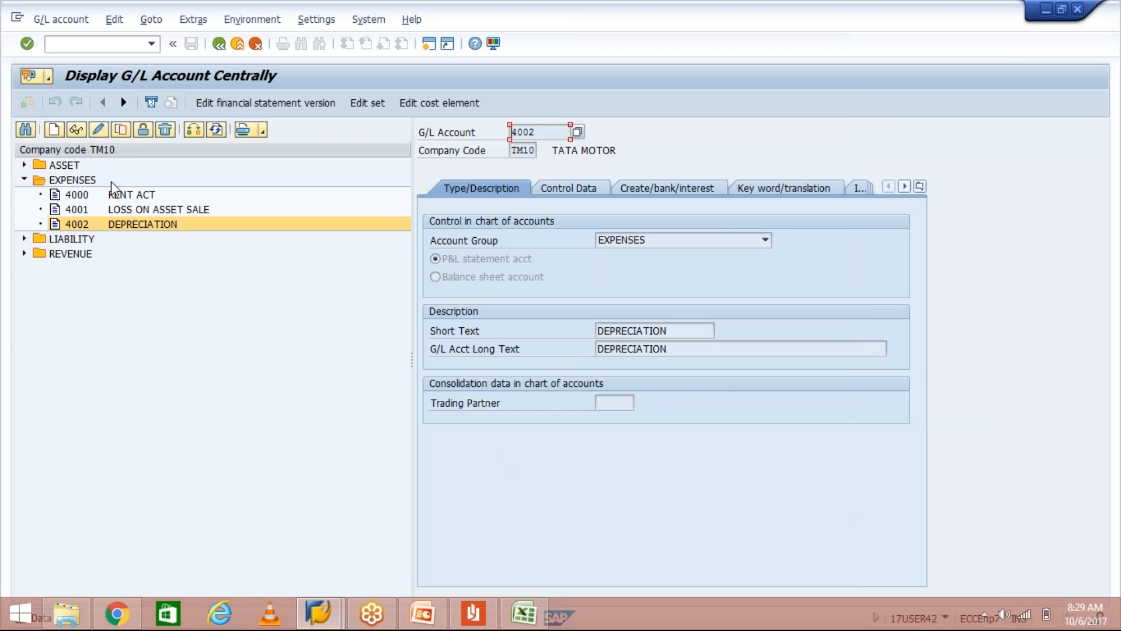
# Copy the DEPRECIATION account 4002 as new G/L account 4003 in company code TM10
pyautogui.click(122, 129)
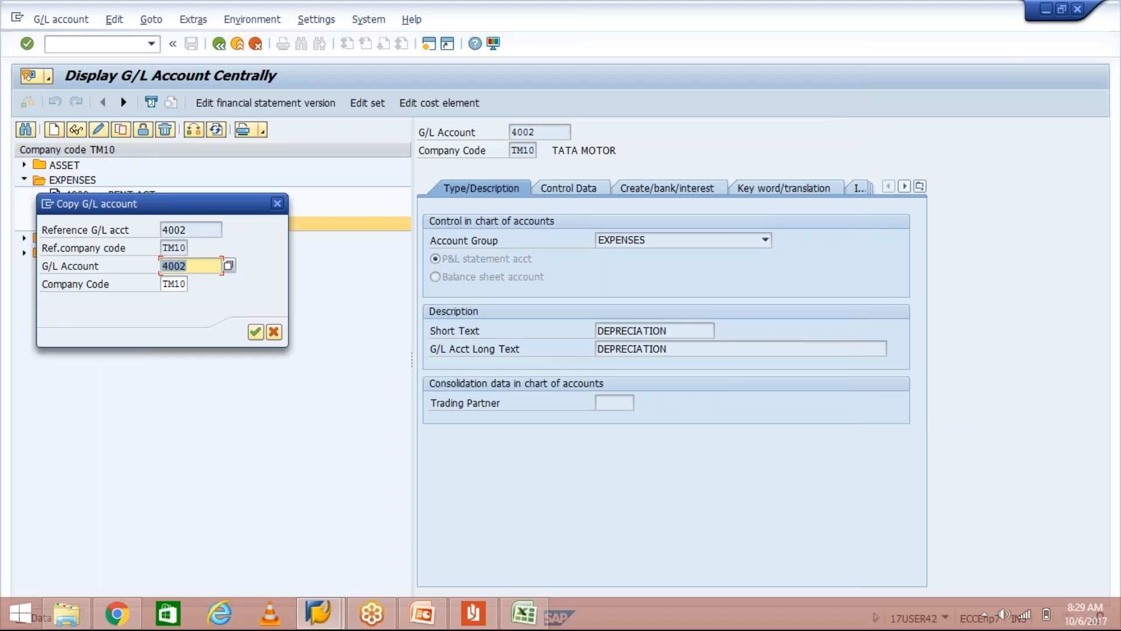
pyautogui.click(204, 266)
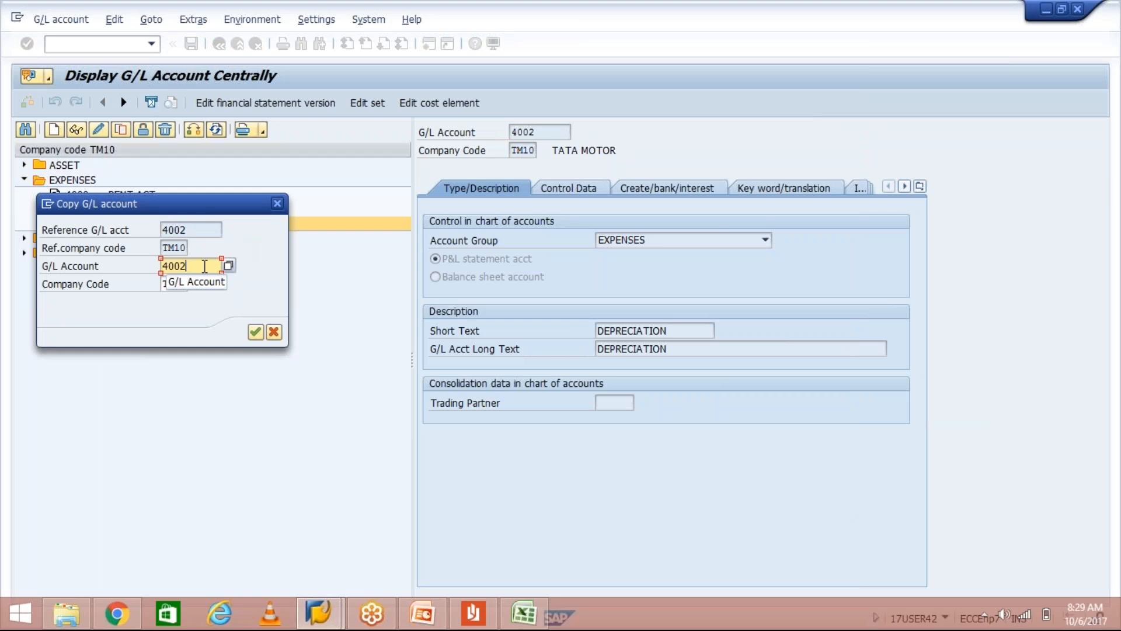
pyautogui.press('BackSpace')
pyautogui.write('3')
pyautogui.press('Return')
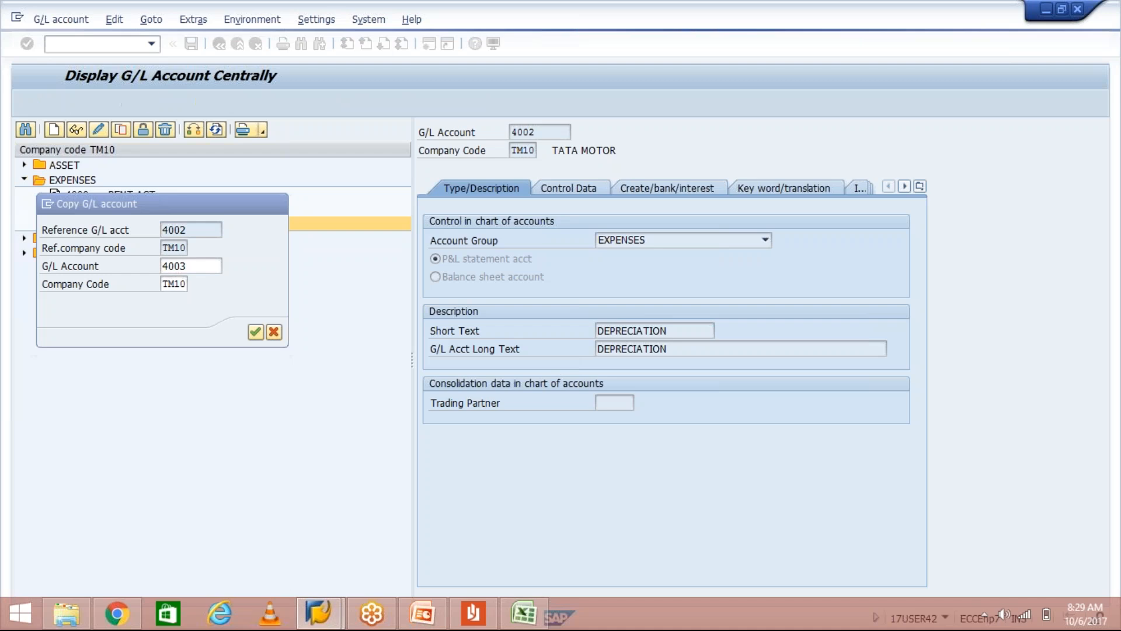
# Set account 4003's short text to "Loss due to Scrappin" and long text to "Loss due to Scrapping", and save it
pyautogui.write('Loss due to Scrappin')
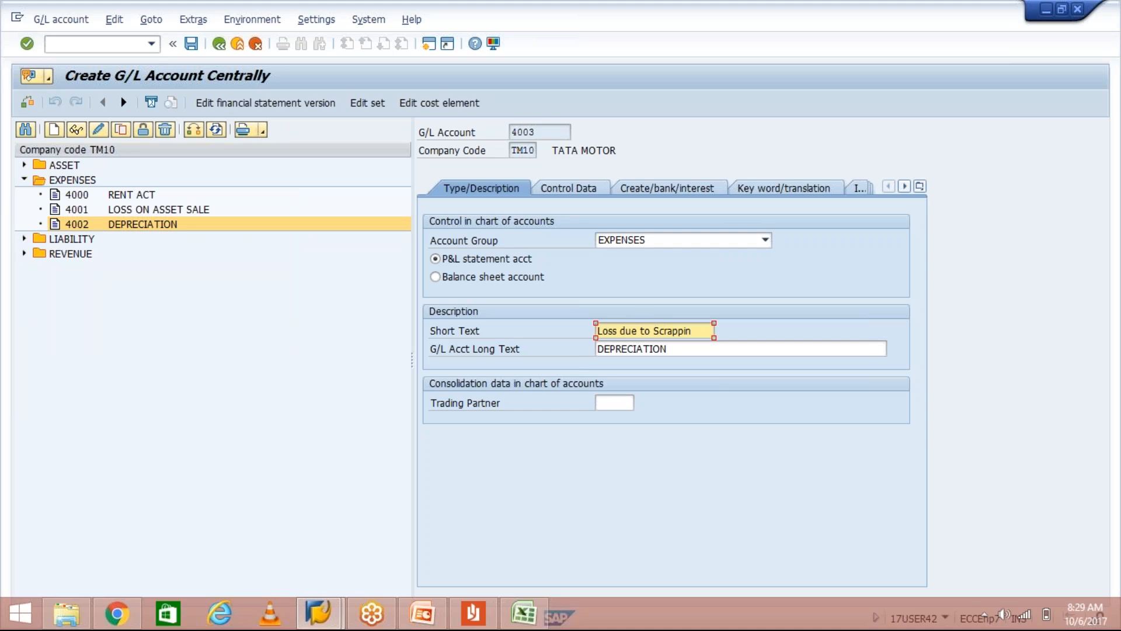
pyautogui.press('Tab')
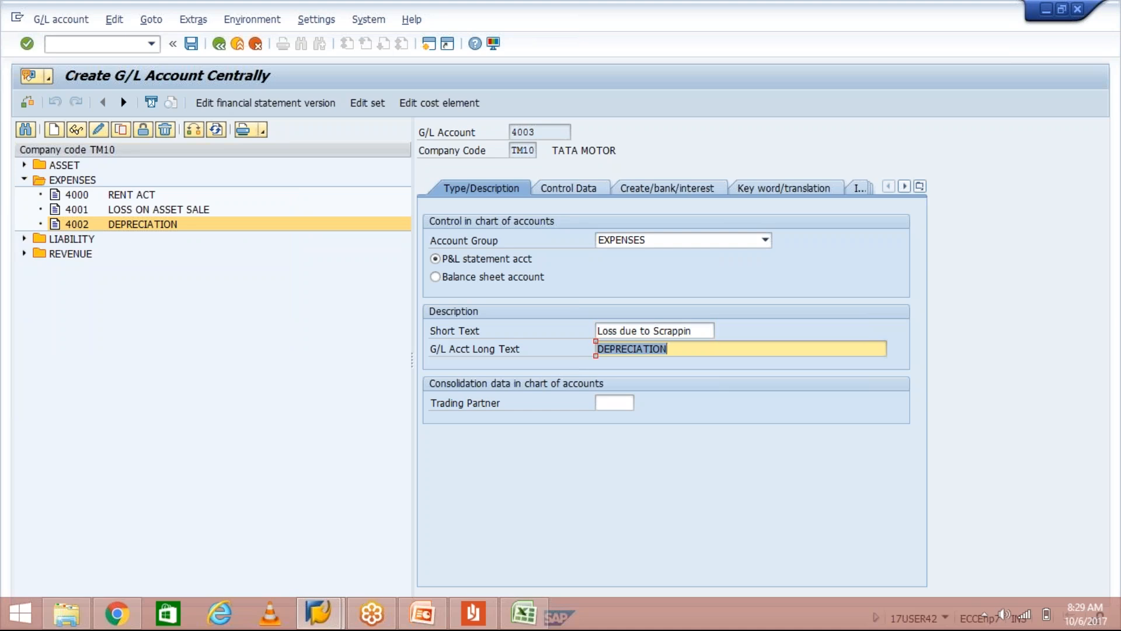
pyautogui.hotkey('ctrl', 'v')
pyautogui.hotkey('ctrl', 's')
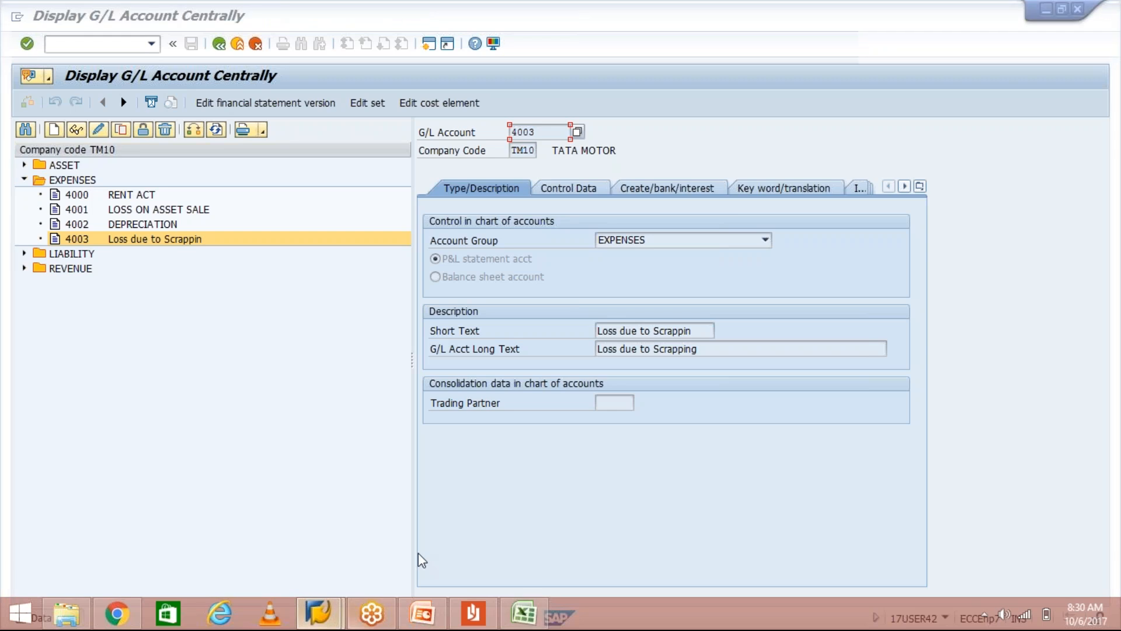
# Open the Asset Accounting implementation guide in a new SAP session
pyautogui.moveTo(318, 614)
pyautogui.click(309, 514)
pyautogui.click(429, 45)
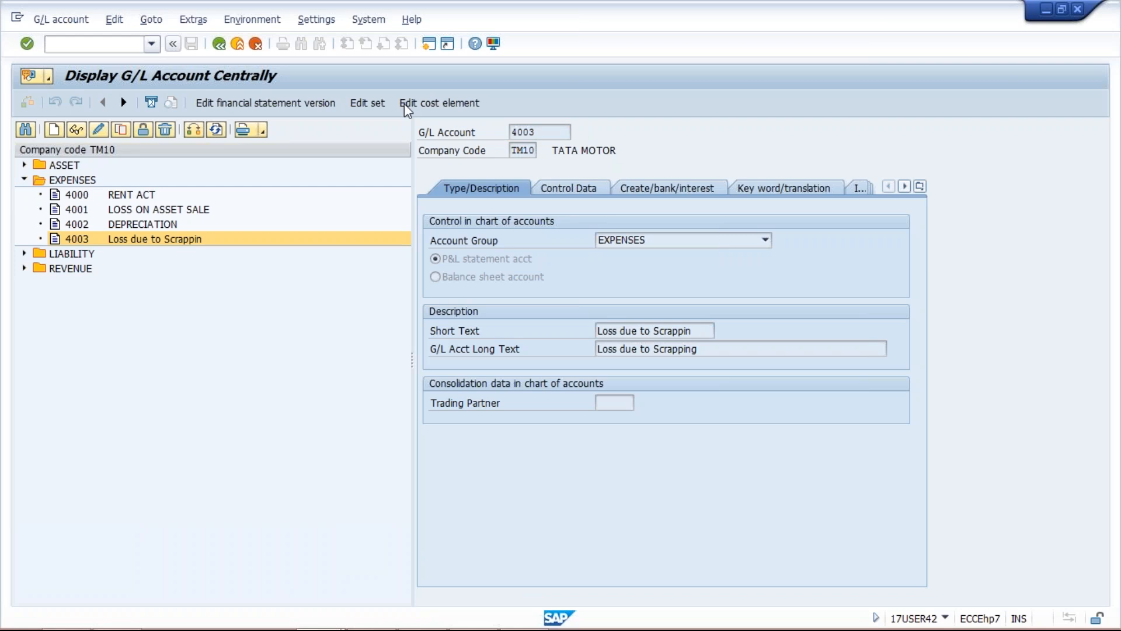
pyautogui.click(152, 44)
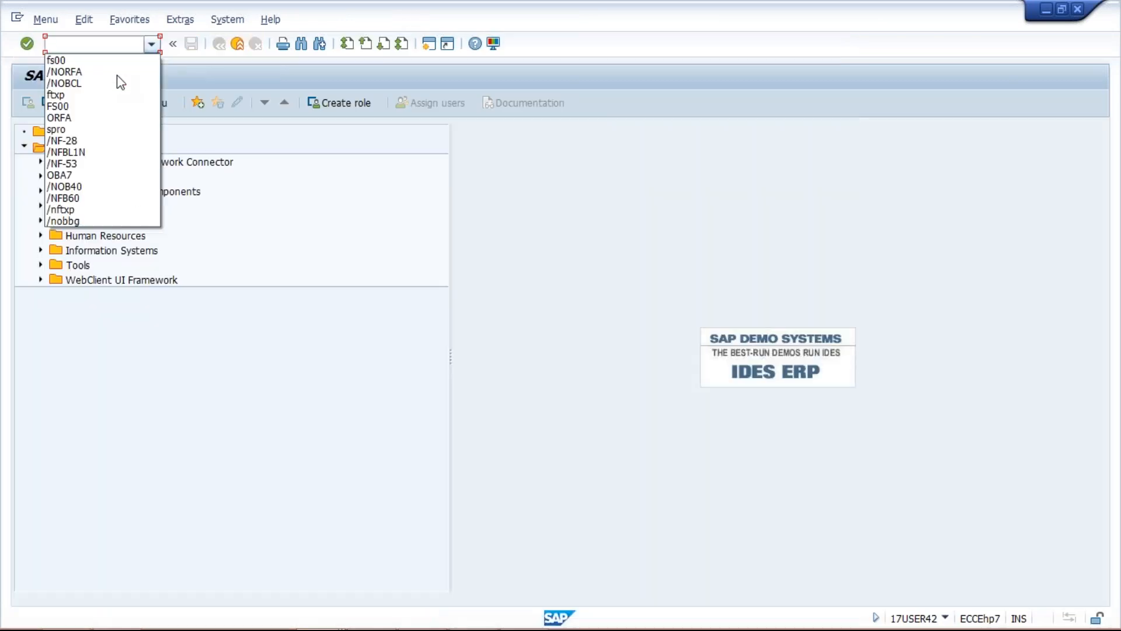
pyautogui.press('Return')
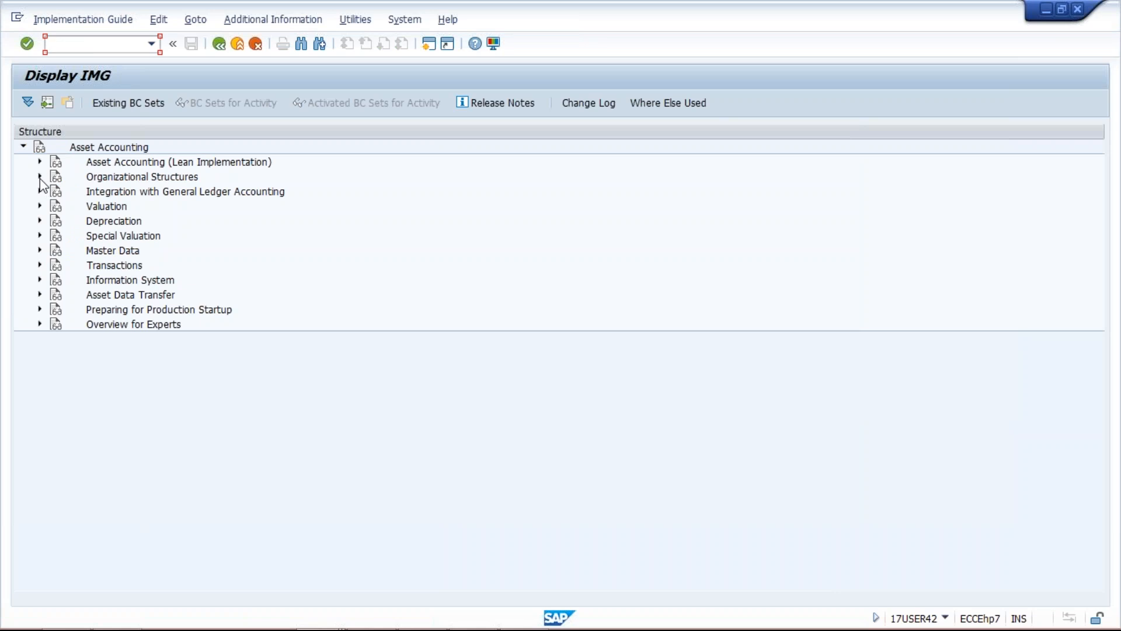
# Run Assign G/L Accounts under Integration with General Ledger Accounting for chart of depreciation TM10
pyautogui.click(39, 177)
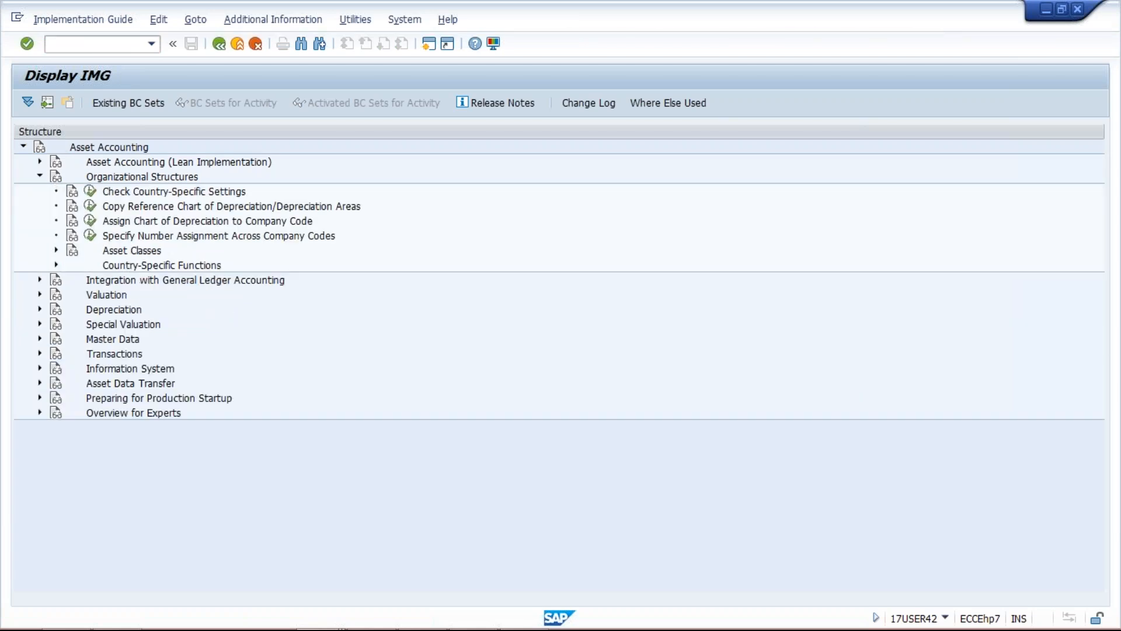
pyautogui.click(39, 177)
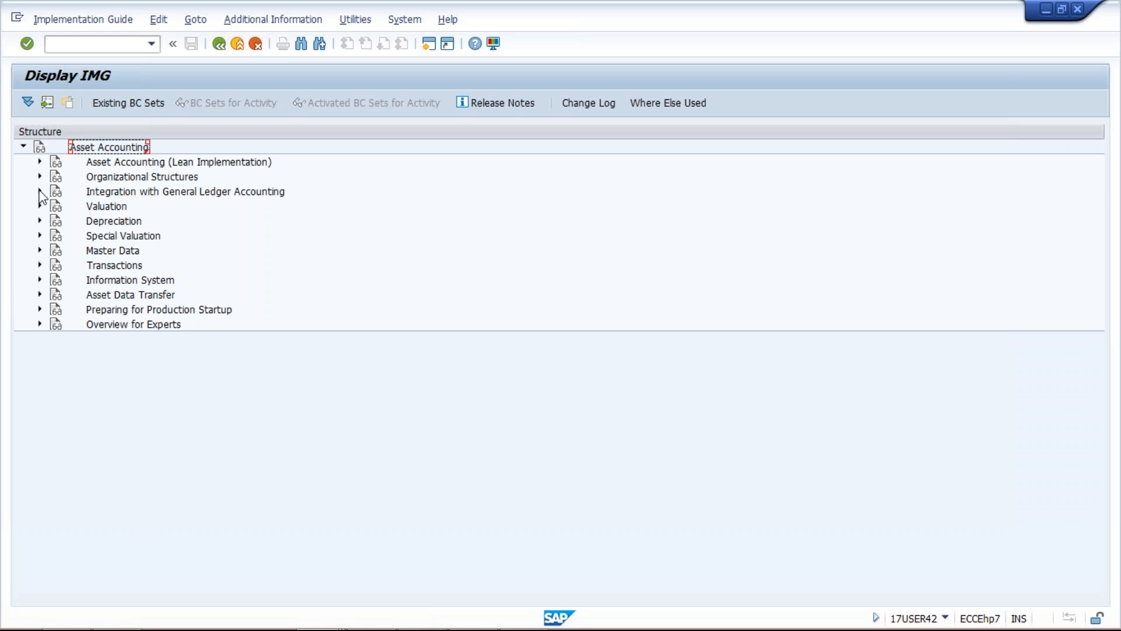
pyautogui.click(39, 191)
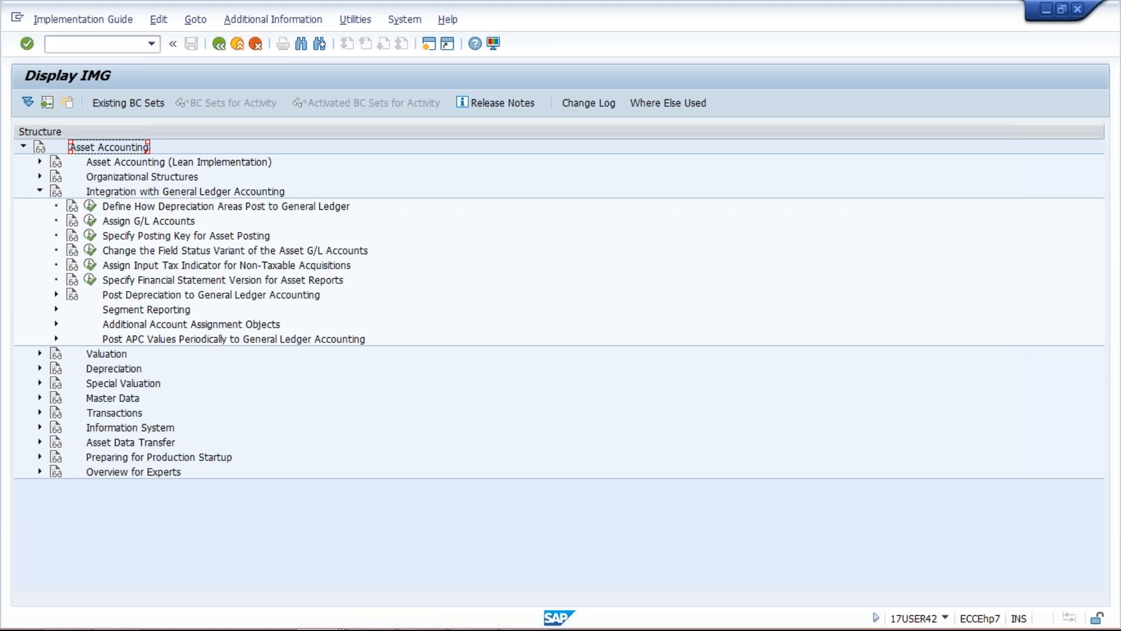
pyautogui.click(90, 221)
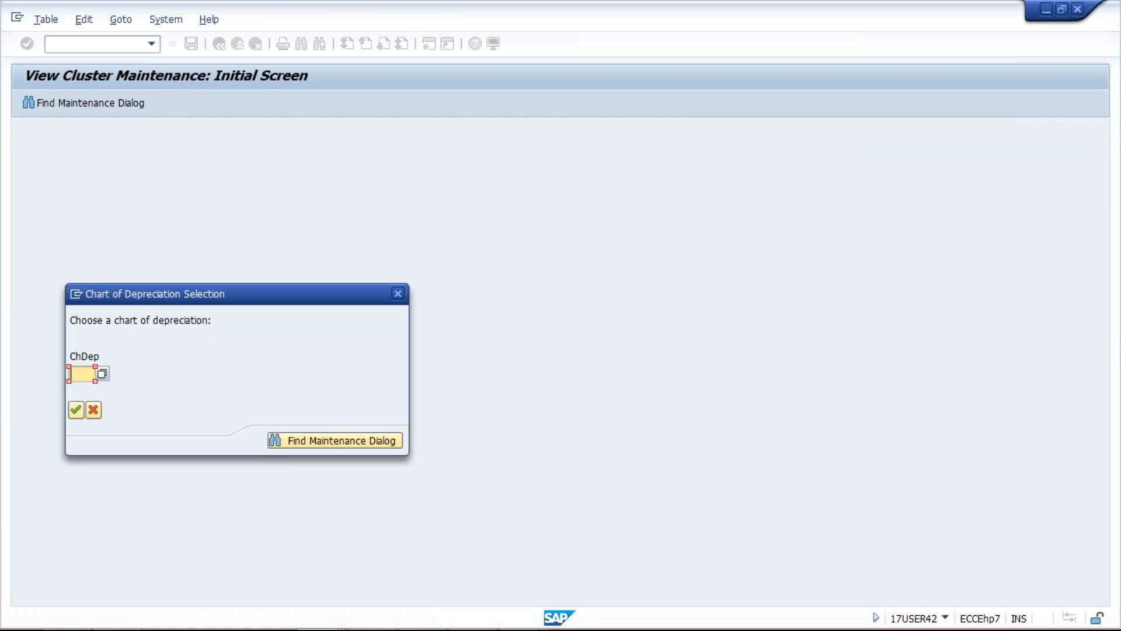
pyautogui.write('TM10')
pyautogui.press('Return')
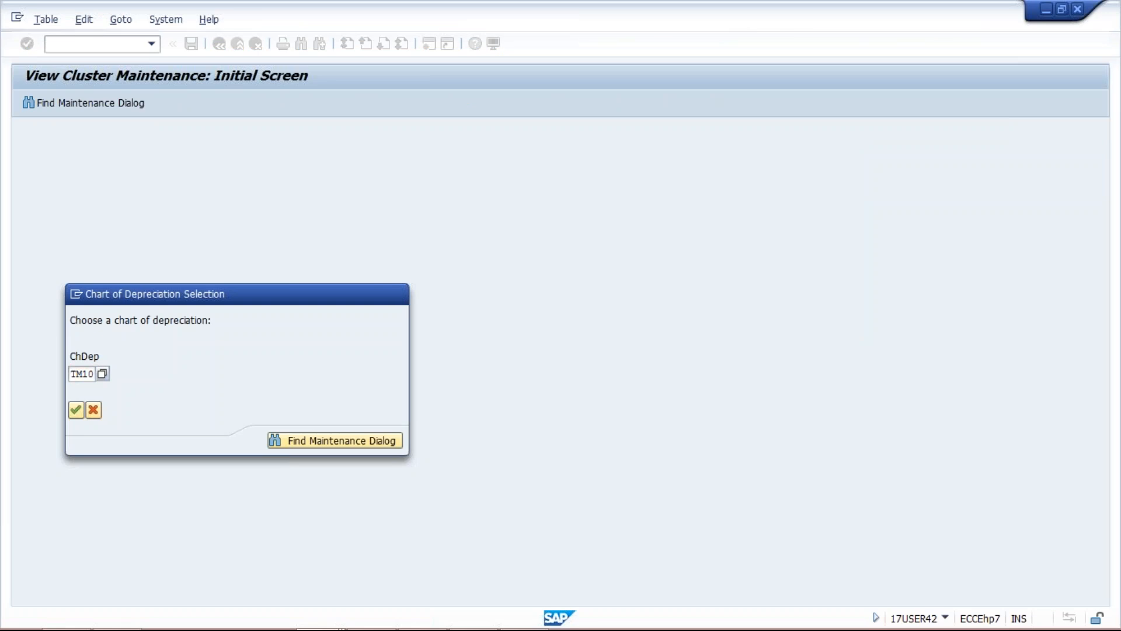
# Select chart of accounts TM10 and open its Account Determination overview
pyautogui.click(170, 203)
pyautogui.click(170, 202)
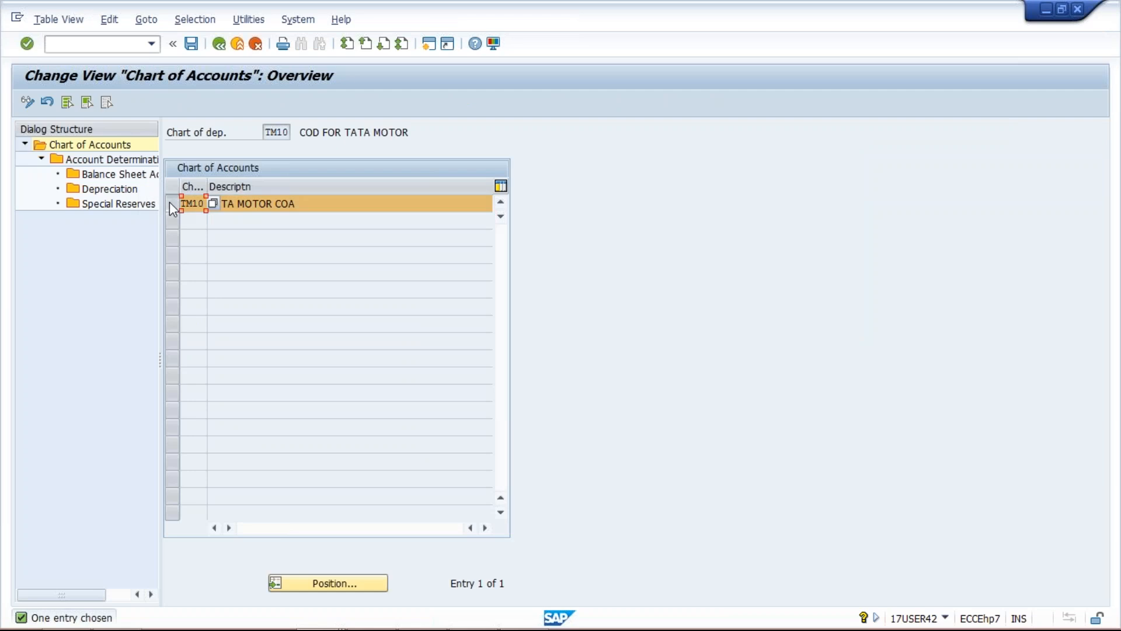
pyautogui.doubleClick(124, 161)
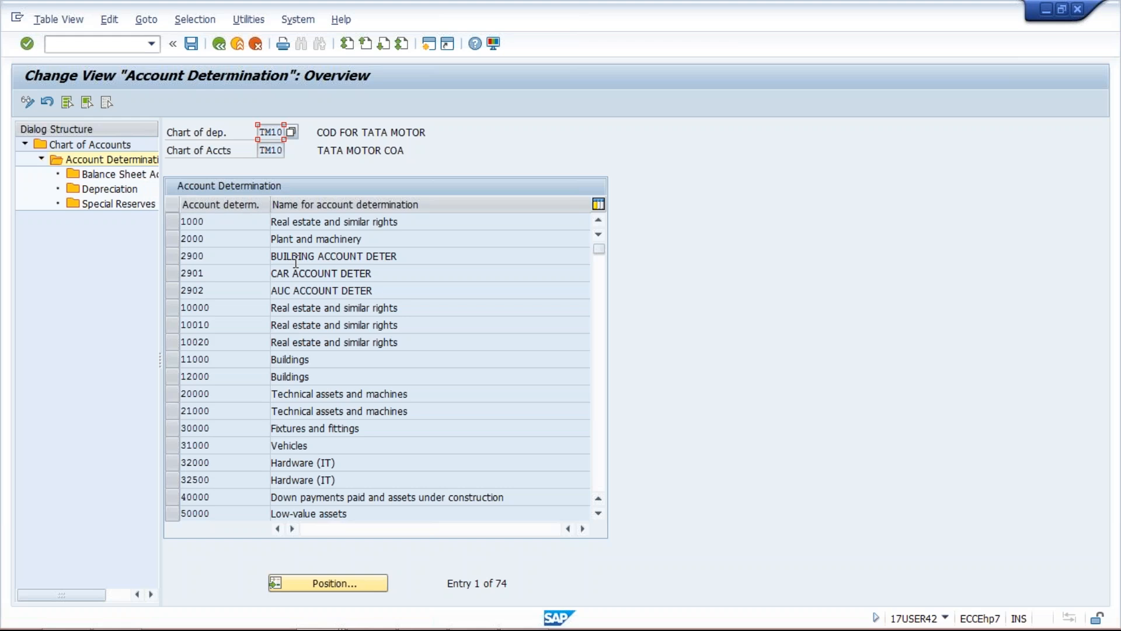
# Position the account determination list at TM&P, select TP&M PLANT AND MACHINARY, and open its Balance Sheet Accounts
pyautogui.click(338, 586)
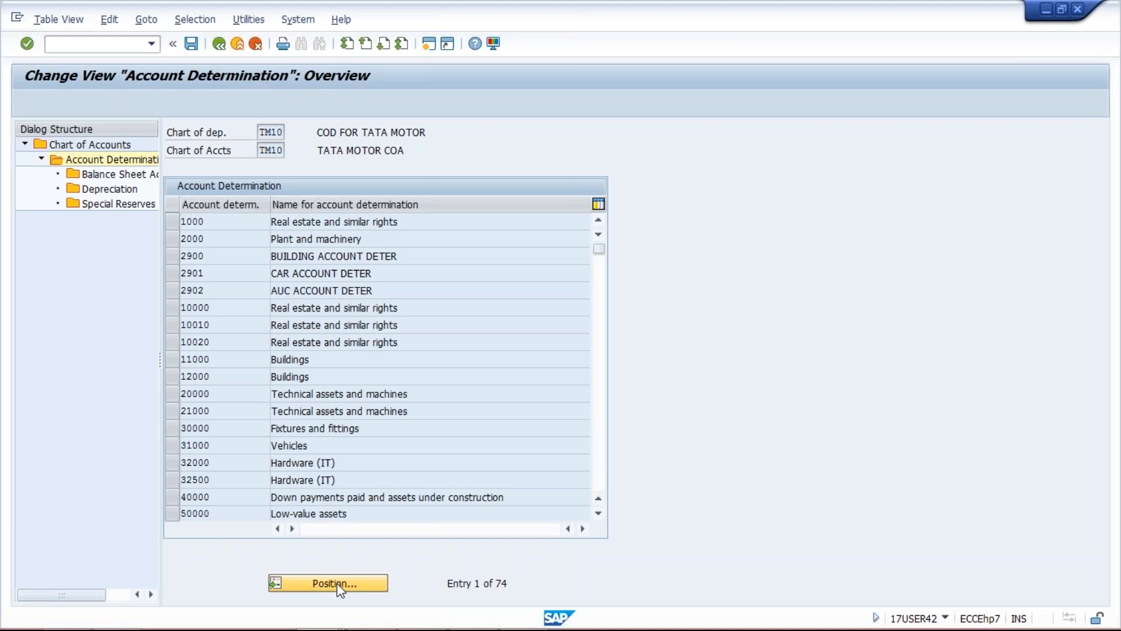
pyautogui.write('T')
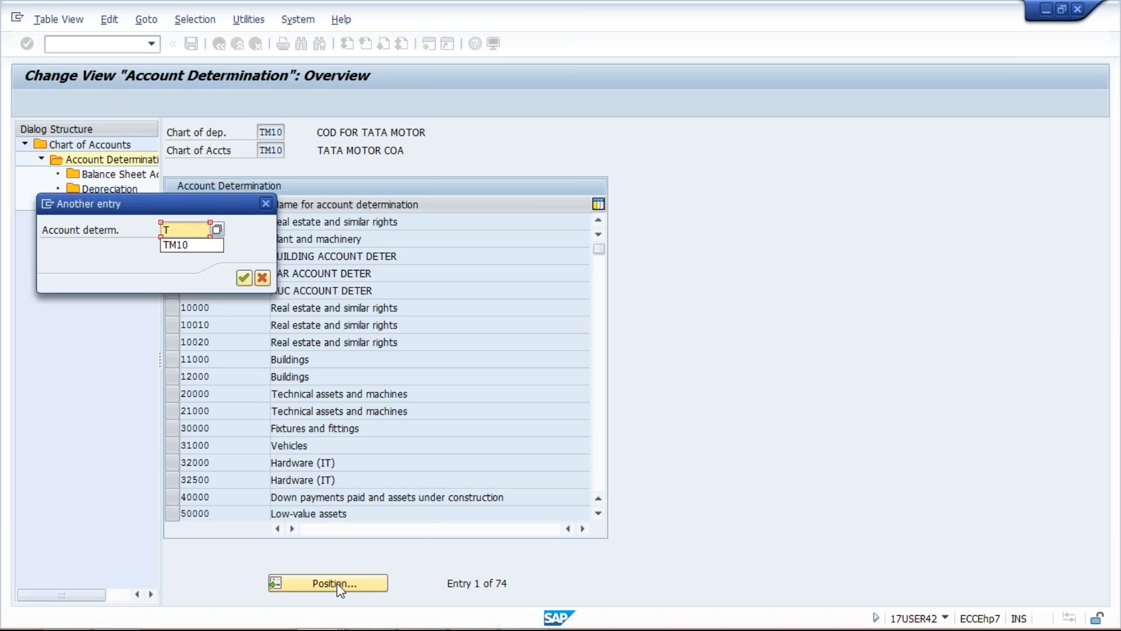
pyautogui.write('M&P')
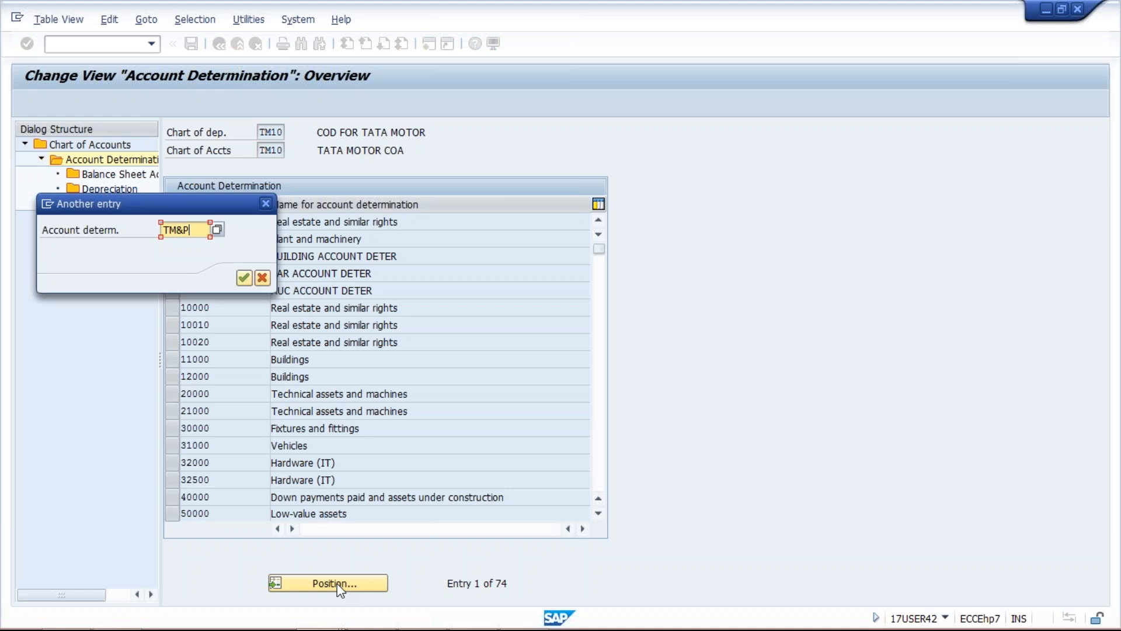
pyautogui.press('Return')
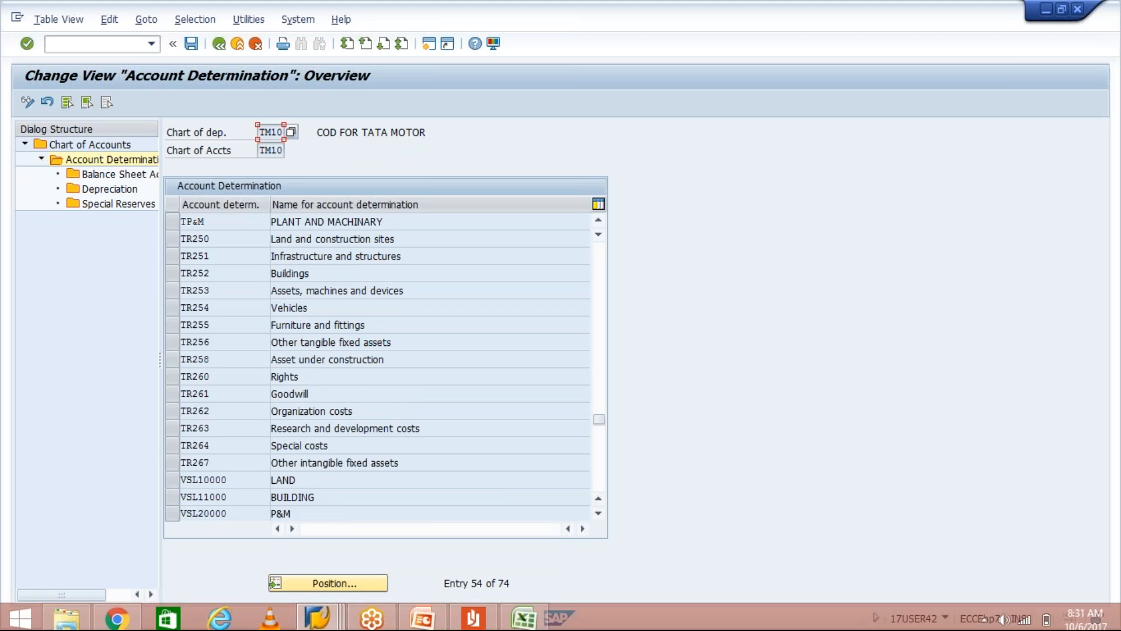
pyautogui.click(173, 222)
pyautogui.click(115, 175)
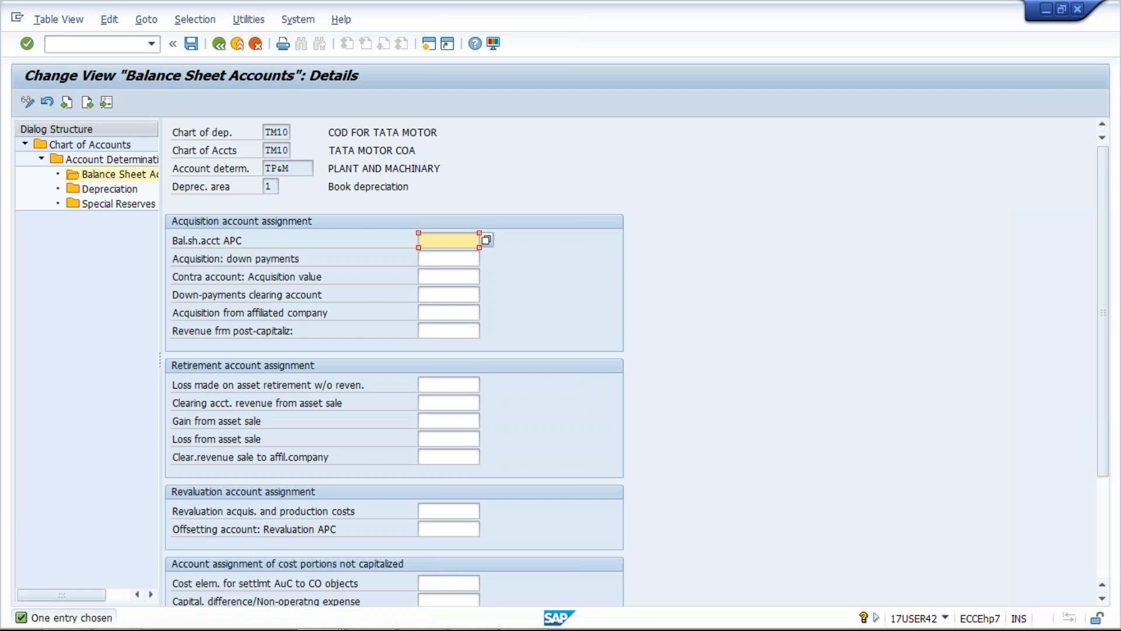
# Examine the PDF guide's example of balance sheet account assignments for Plant & Machinery
pyautogui.moveTo(480, 622)
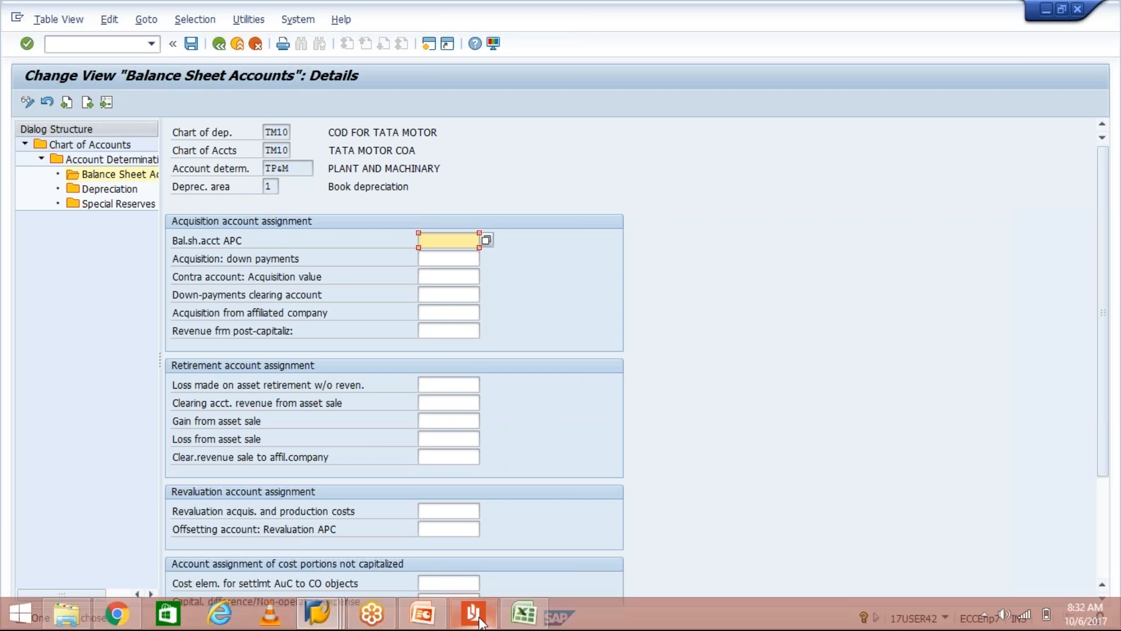
pyautogui.click(481, 622)
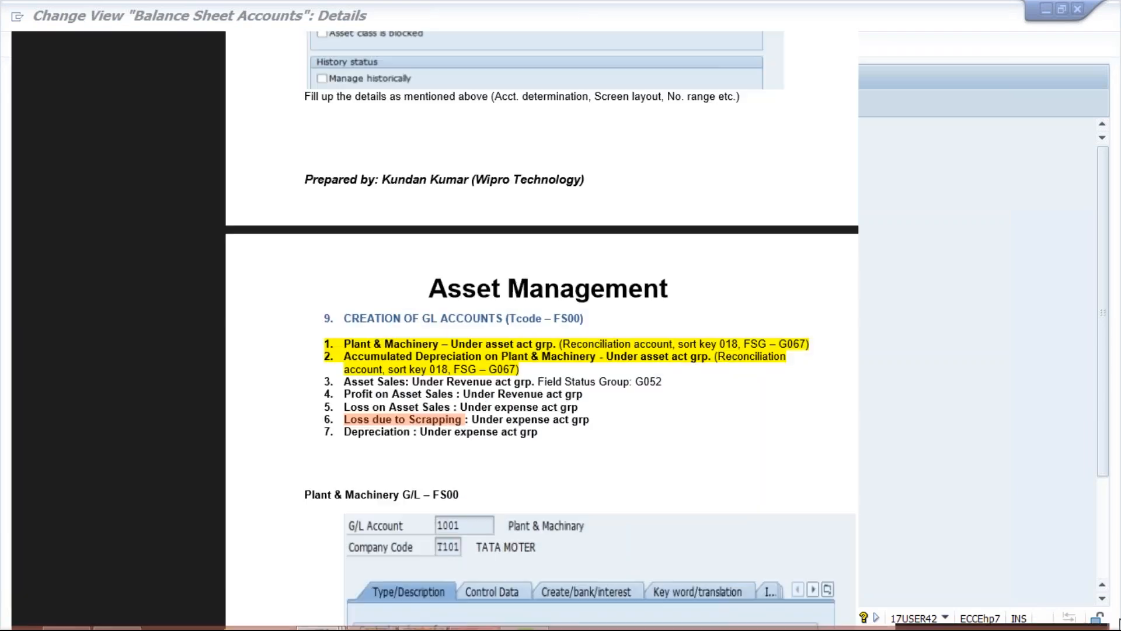
pyautogui.scroll(-5, 1115, 584)
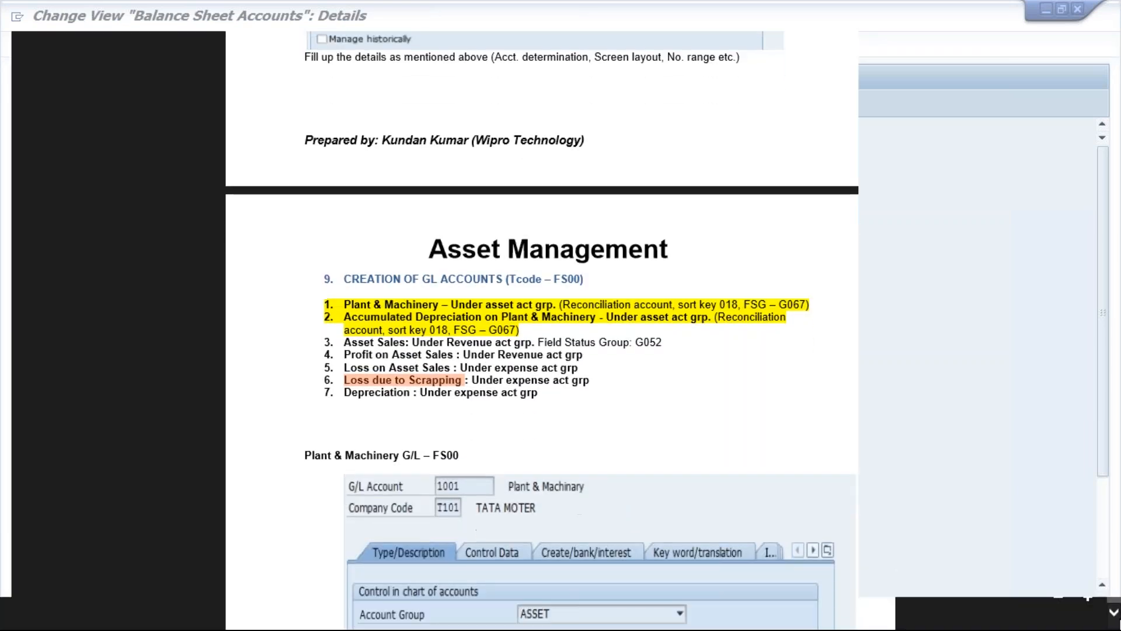
pyautogui.scroll(-10, 1115, 583)
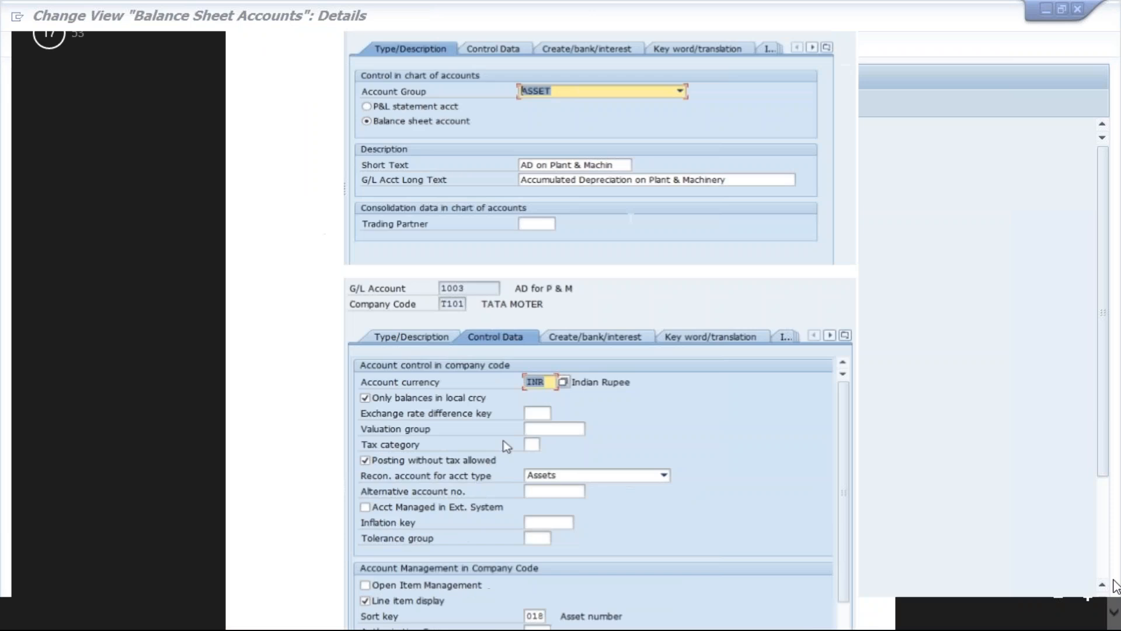
pyautogui.scroll(-10, 1115, 584)
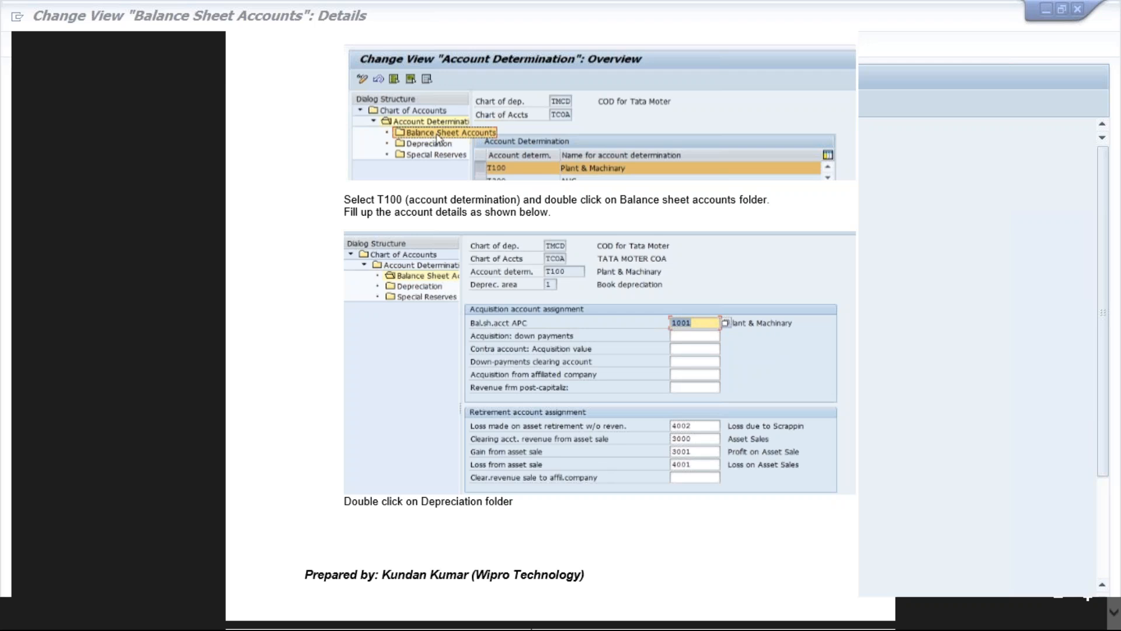
pyautogui.moveTo(438, 629)
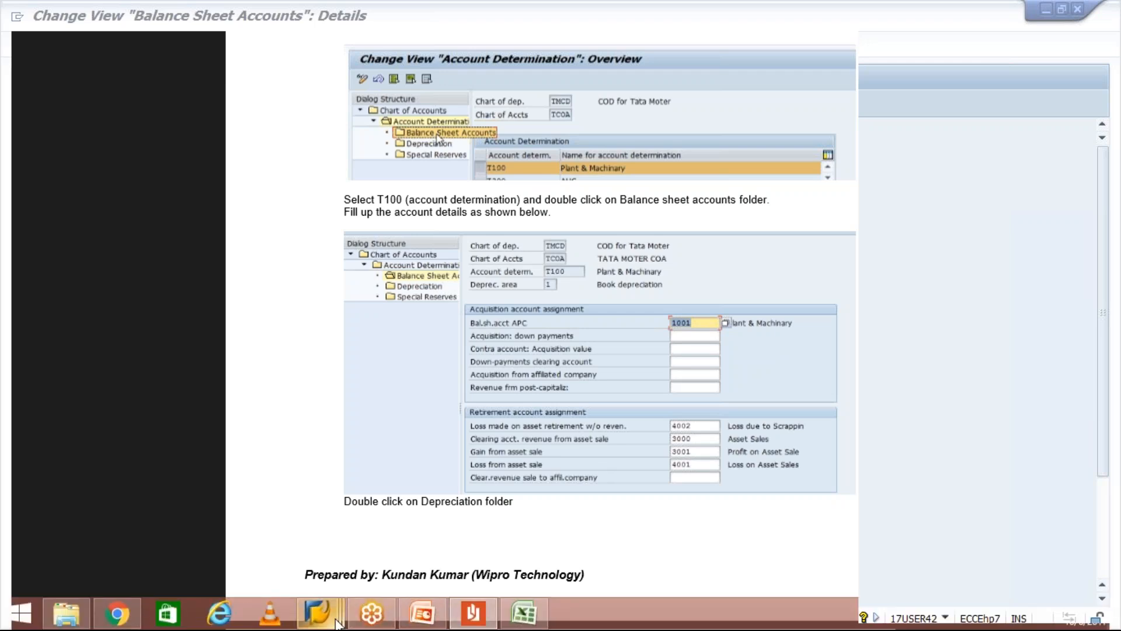
# Return to SAP and assign G/L account 1003 PLANT & MACHINARY as the balance sheet account for APC
pyautogui.moveTo(307, 618)
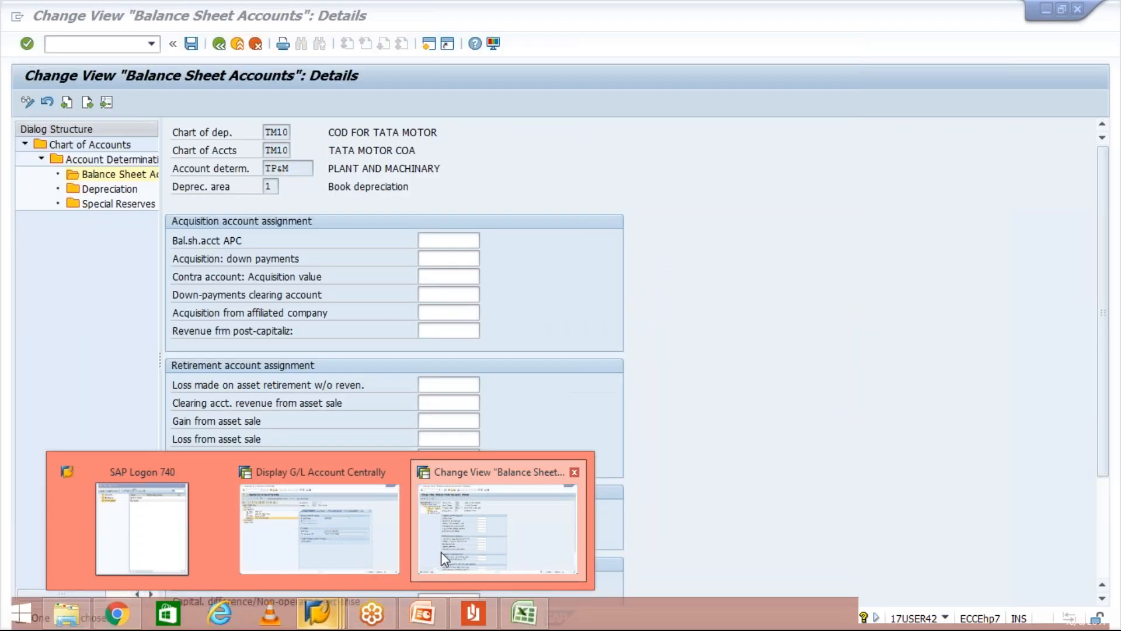
pyautogui.click(441, 552)
pyautogui.click(421, 235)
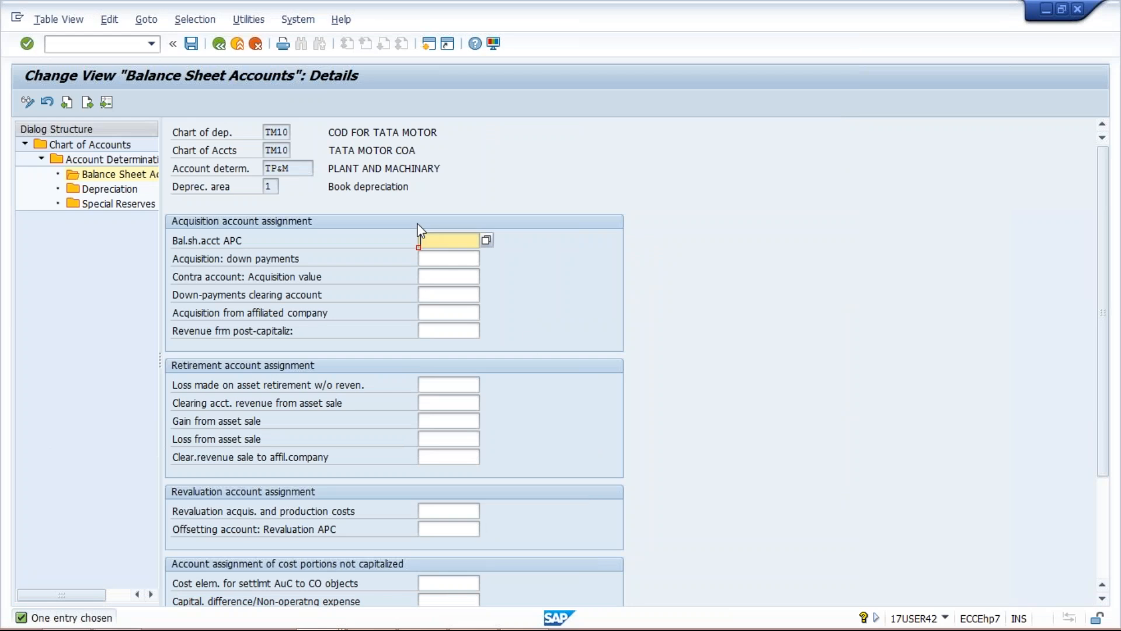
pyautogui.click(487, 241)
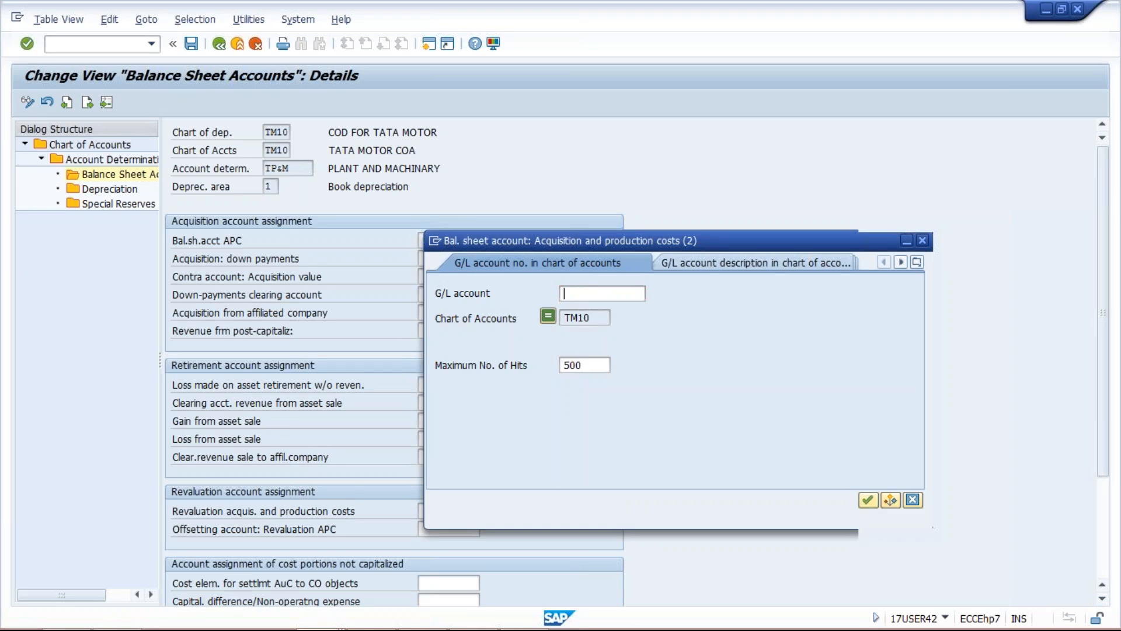
pyautogui.press('Return')
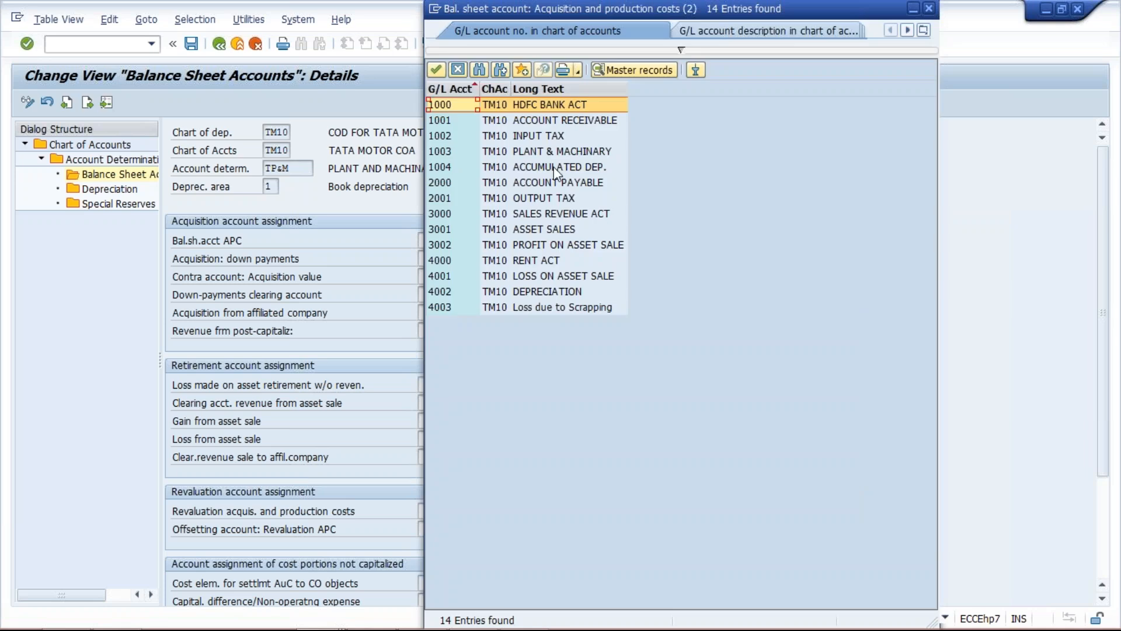
pyautogui.click(553, 152)
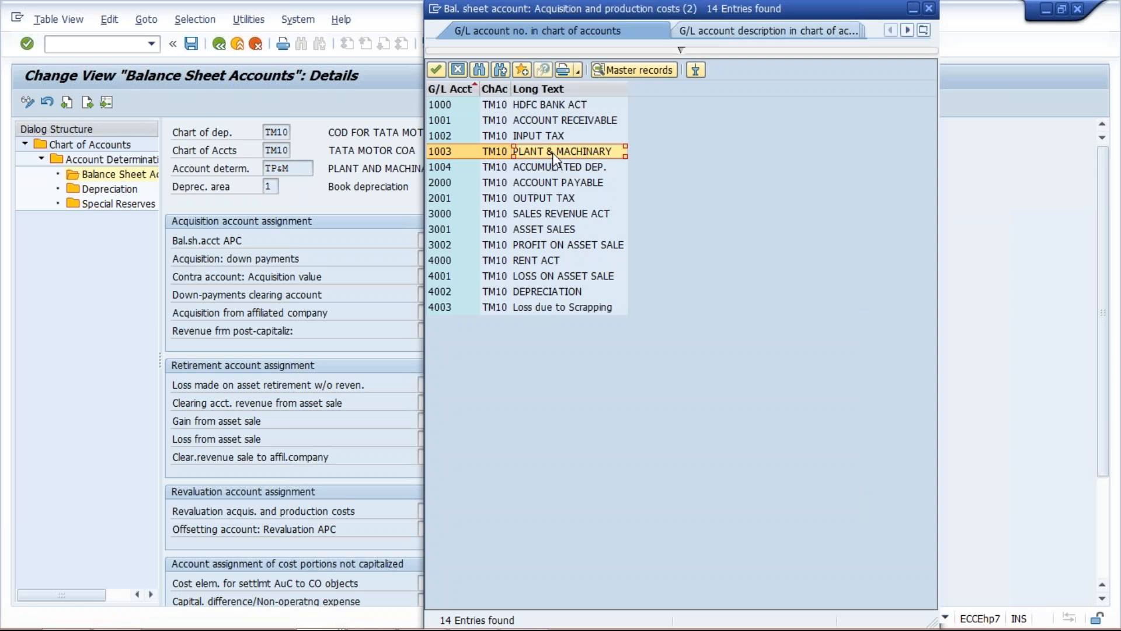
pyautogui.doubleClick(564, 155)
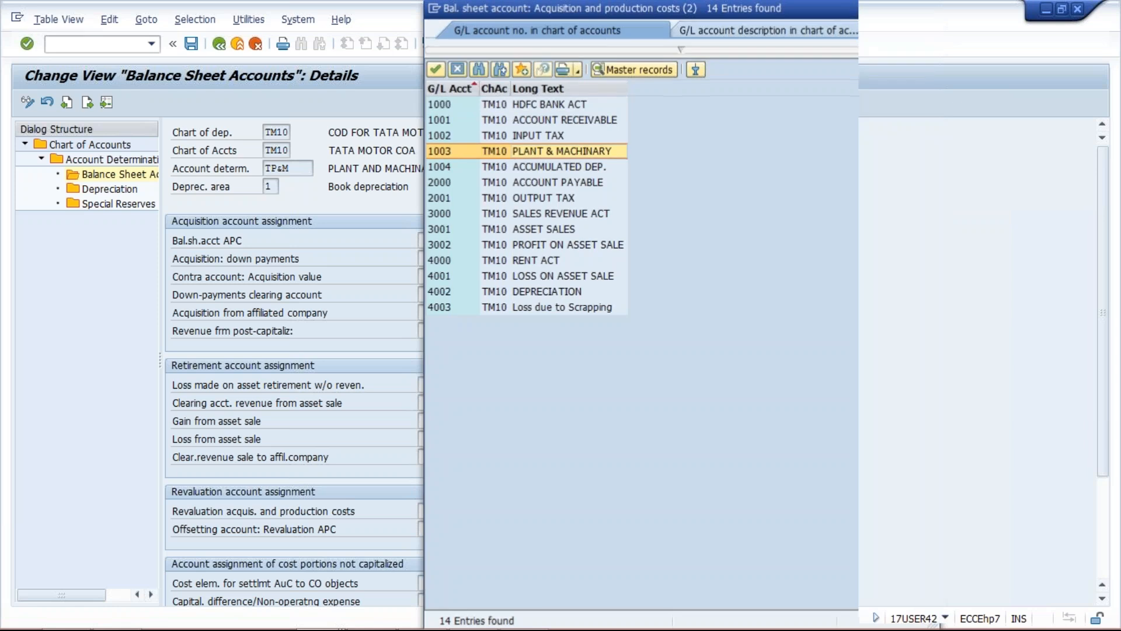
# Check the PDF guide's retirement accounts and assign G/L account 4001 LOSS ON ASSET SALE to loss made on asset retirement without revenue
pyautogui.click(449, 385)
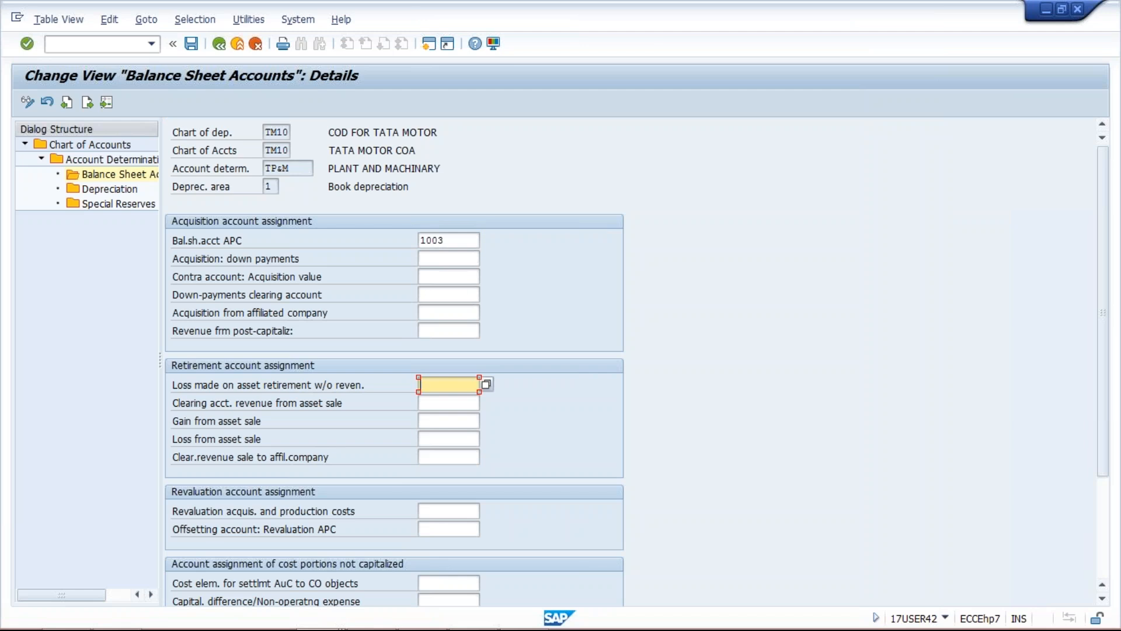
pyautogui.click(474, 614)
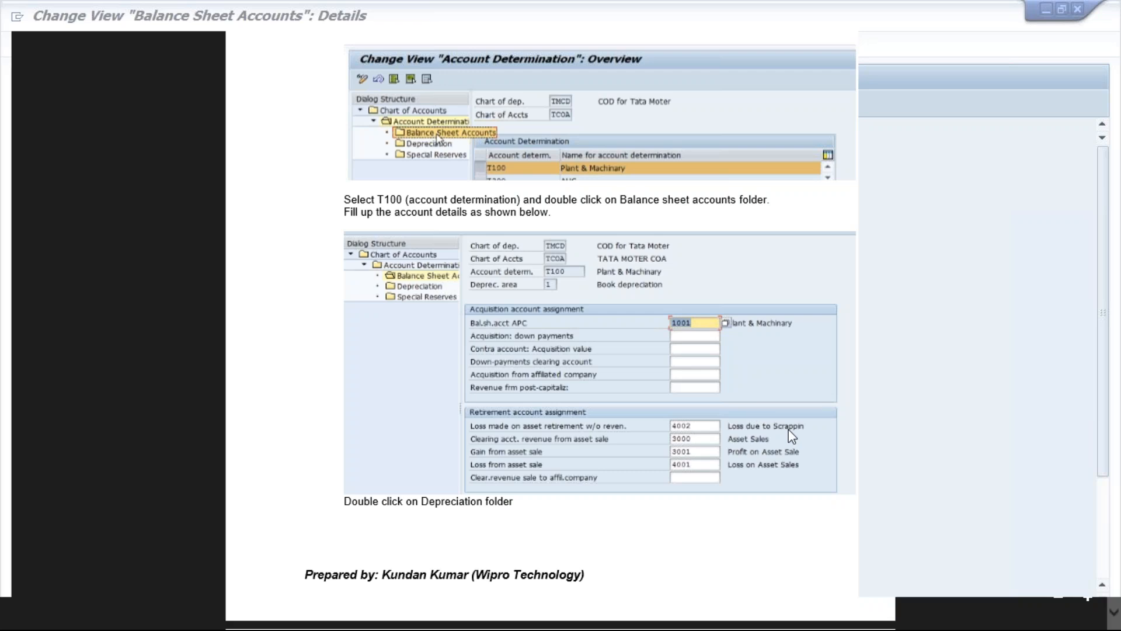
pyautogui.hotkey('alt', 'Tab')
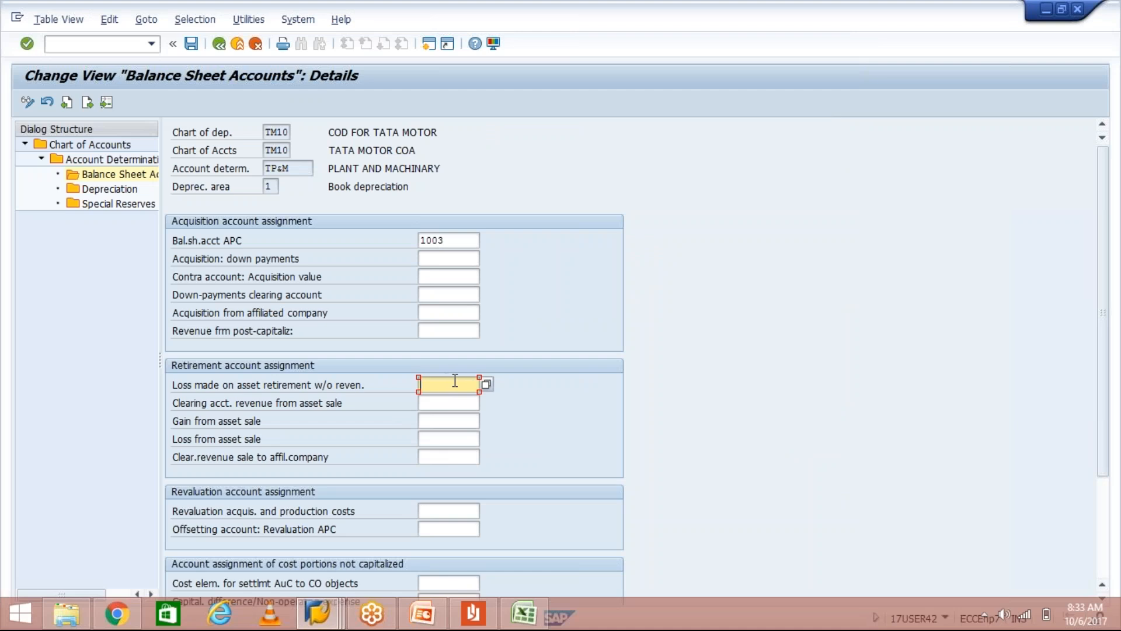
pyautogui.press('F4')
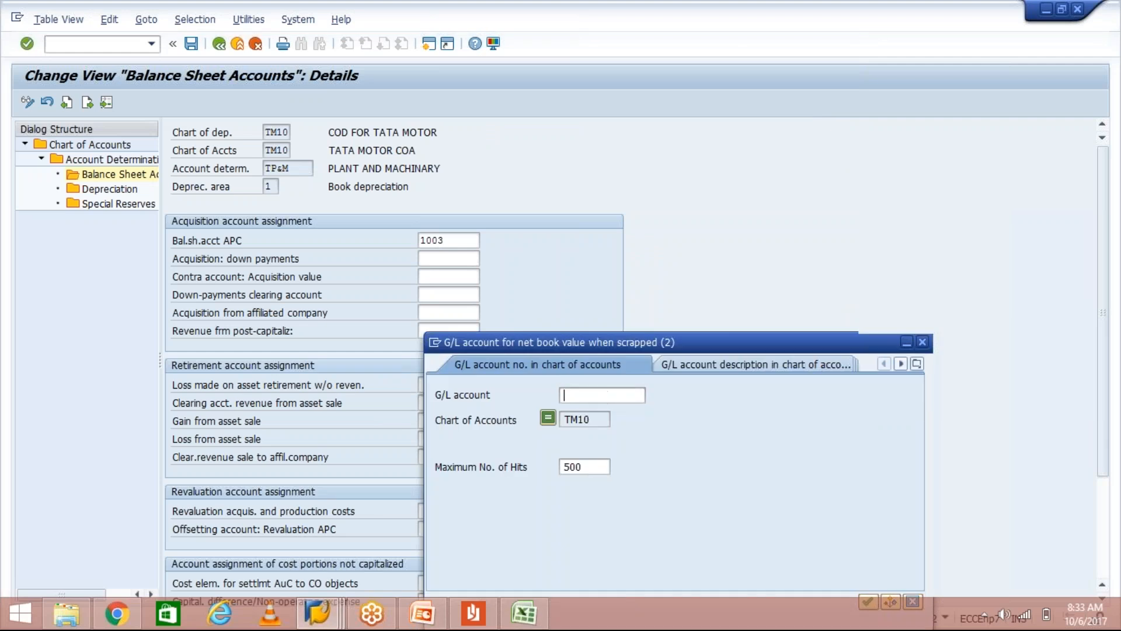
pyautogui.press('Return')
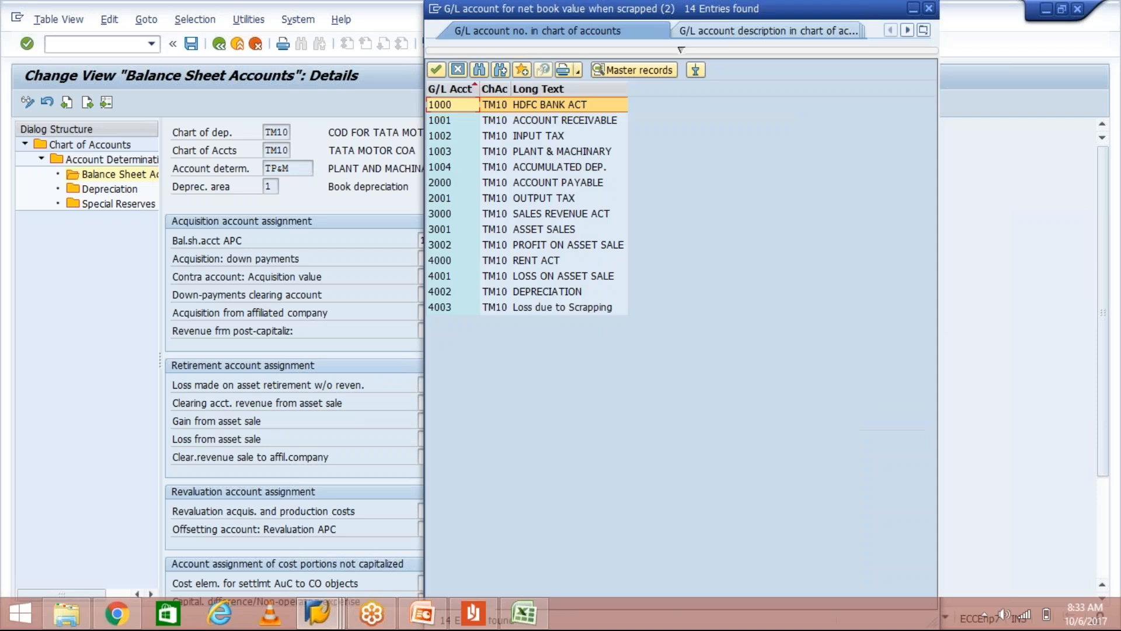
pyautogui.doubleClick(586, 279)
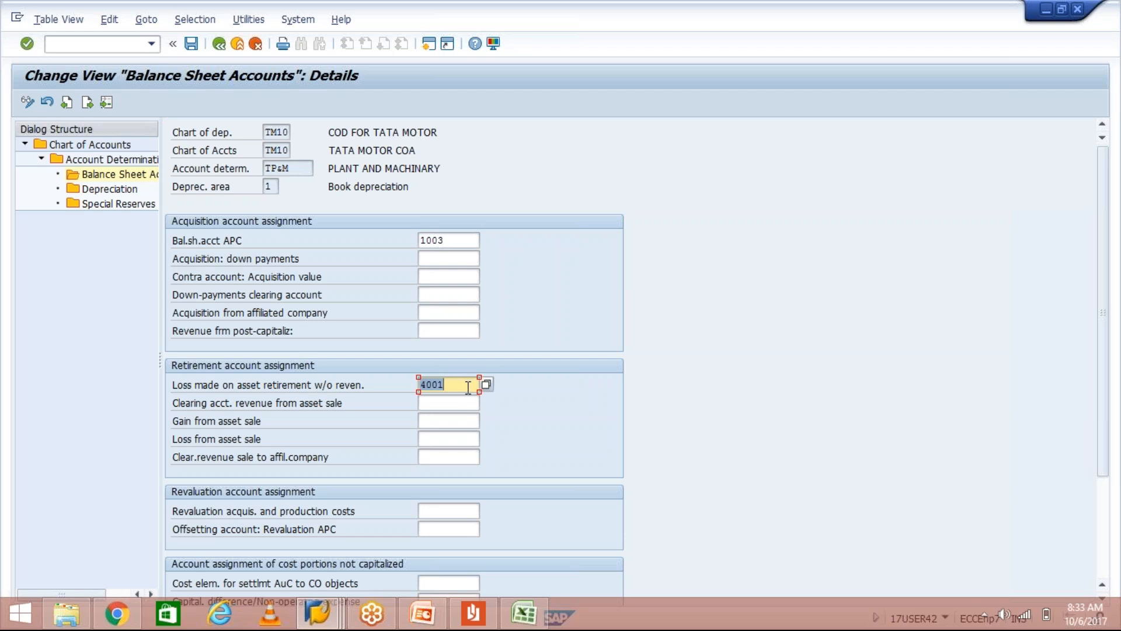
pyautogui.click(450, 403)
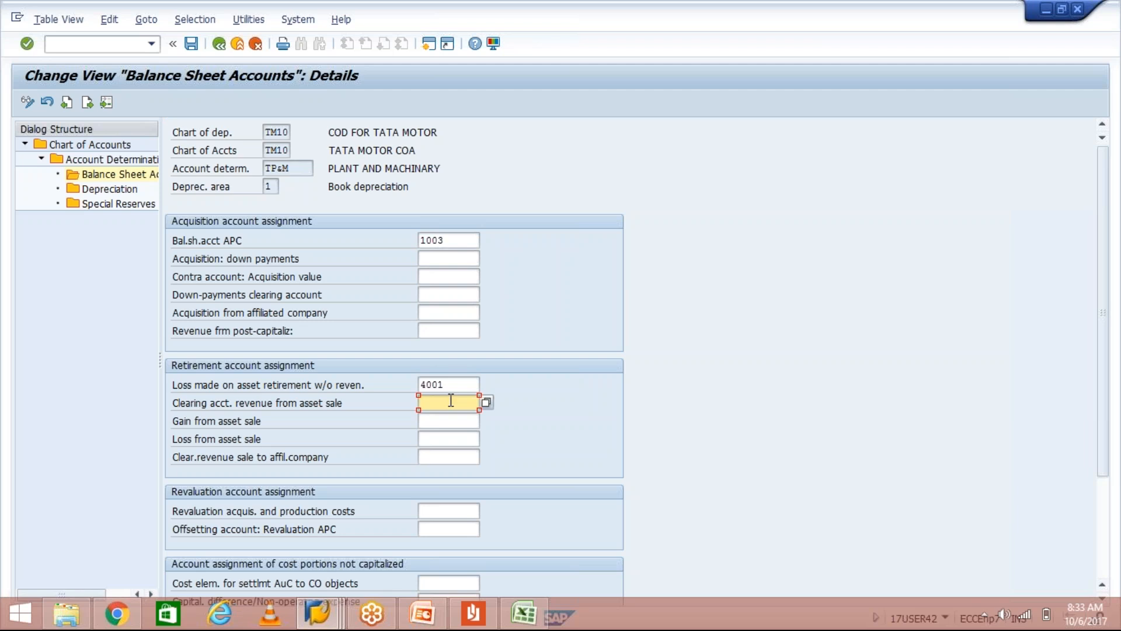
# Set the account for loss made on asset retirement without revenue to 4003 Loss due to Scrapping
pyautogui.press('Up')
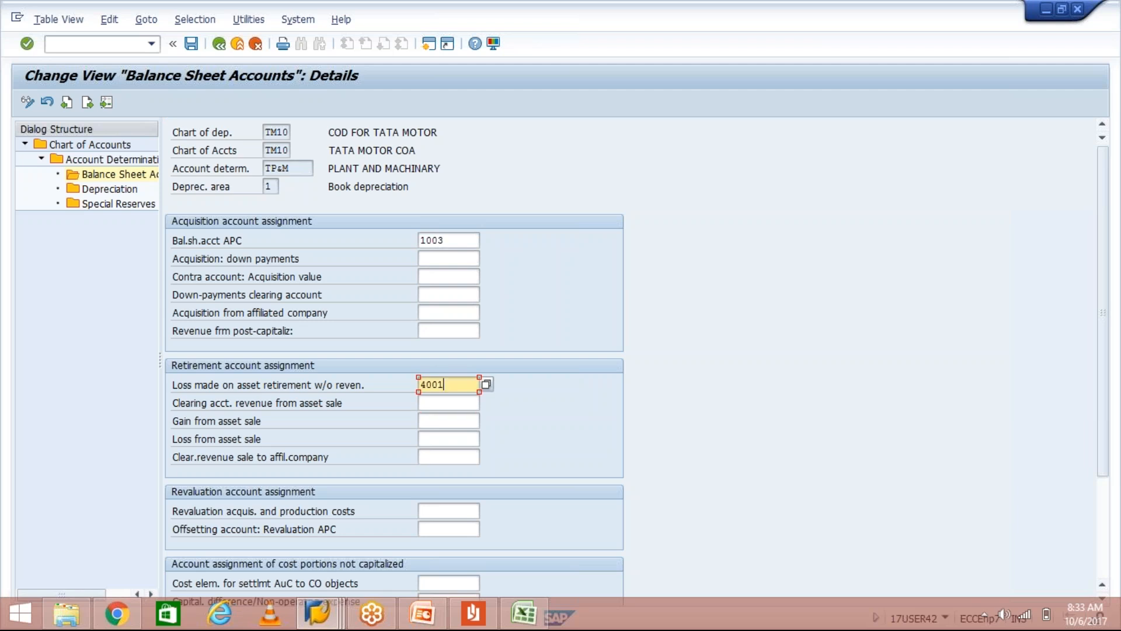
pyautogui.press('Return')
pyautogui.press('F4')
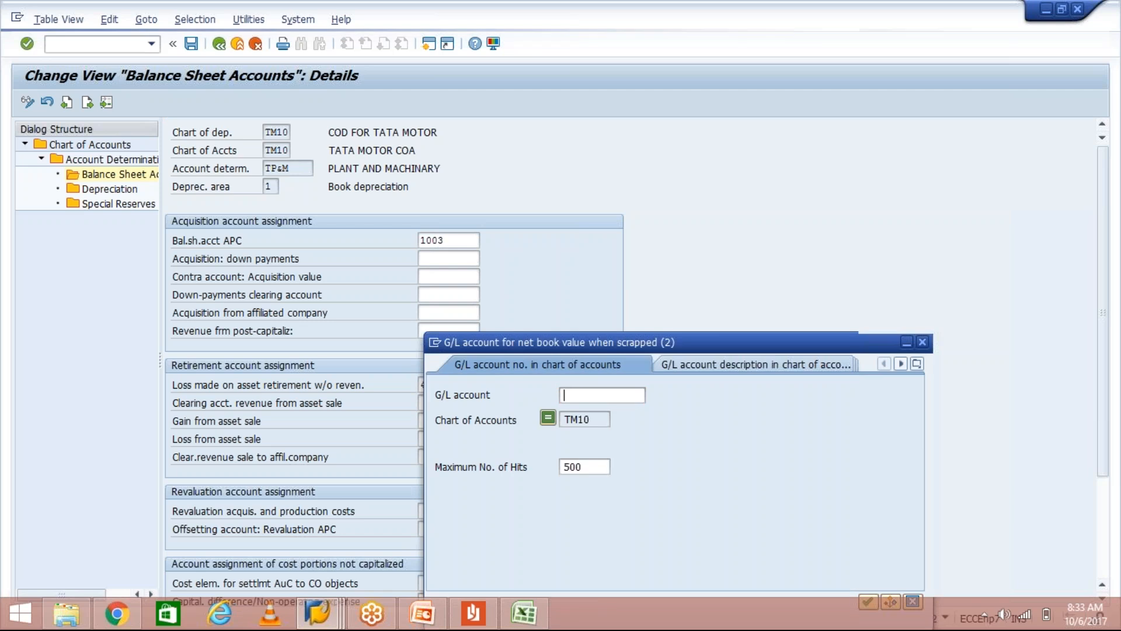
pyautogui.press('Return')
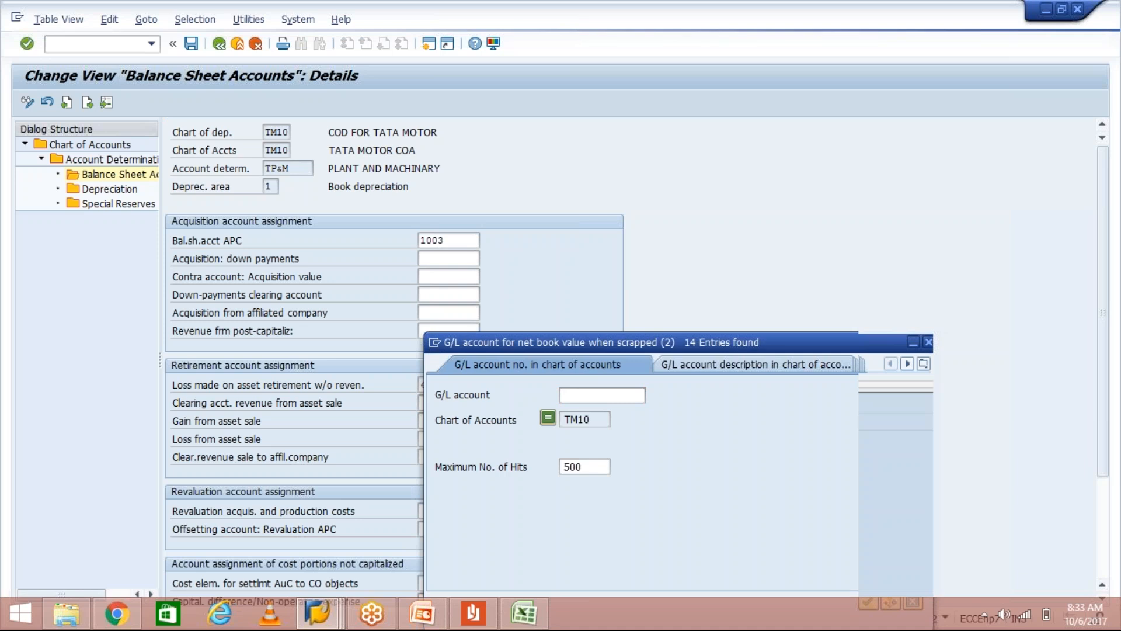
pyautogui.doubleClick(570, 307)
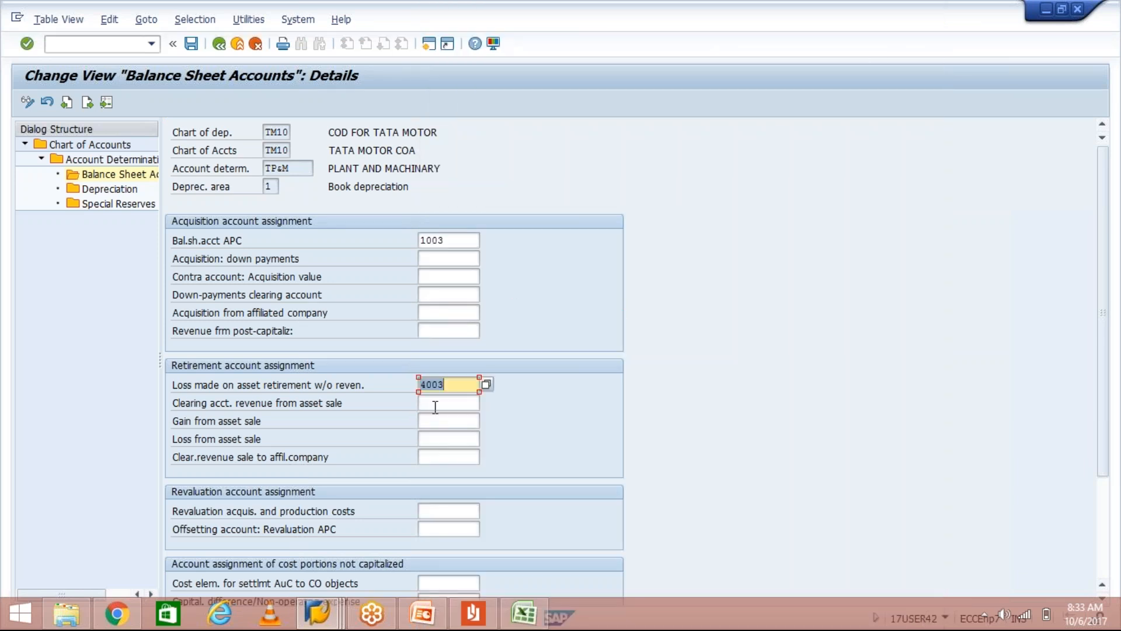
# Assign 3001 ASSET SALES as the clearing account for revenue from asset sale and 3002 PROFIT ON ASSET SALE as the gain account
pyautogui.click(431, 408)
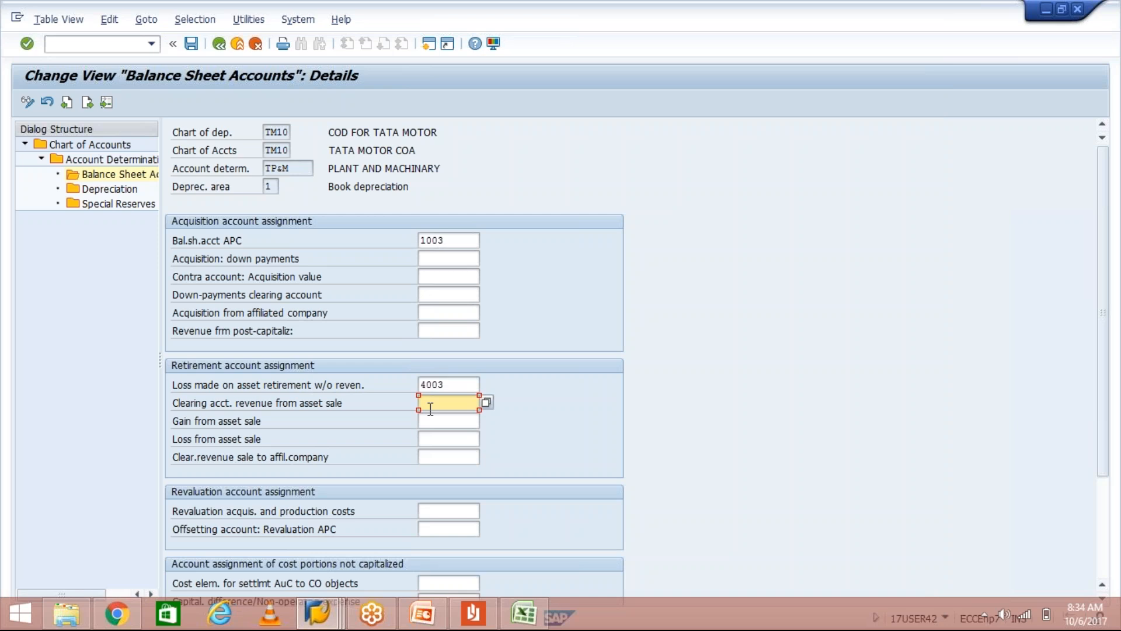
pyautogui.click(486, 404)
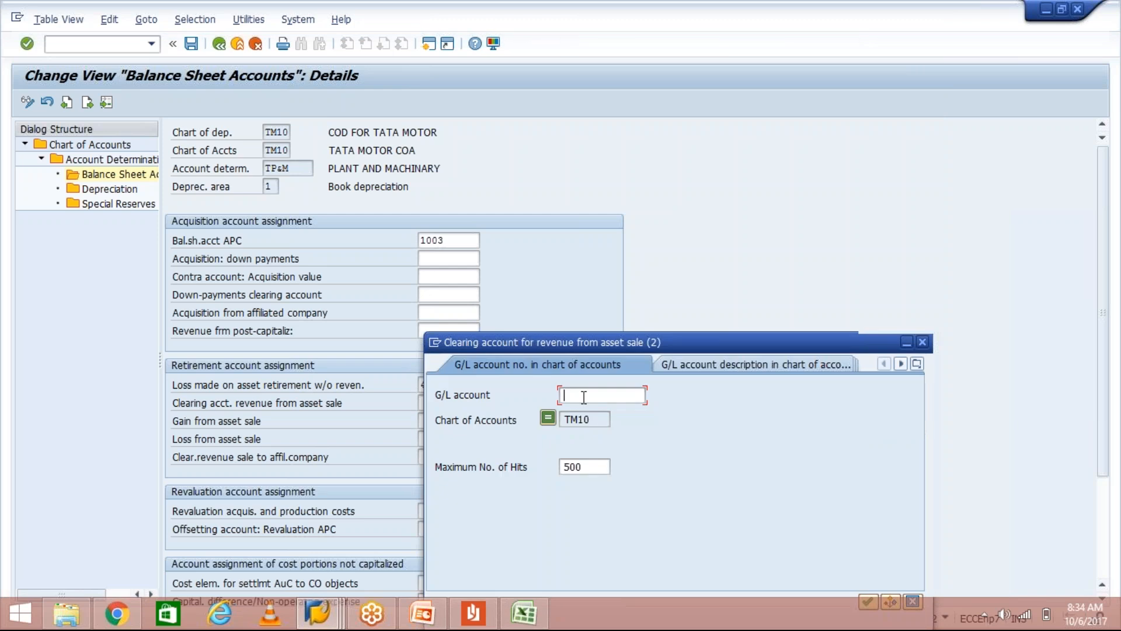
pyautogui.press('Return')
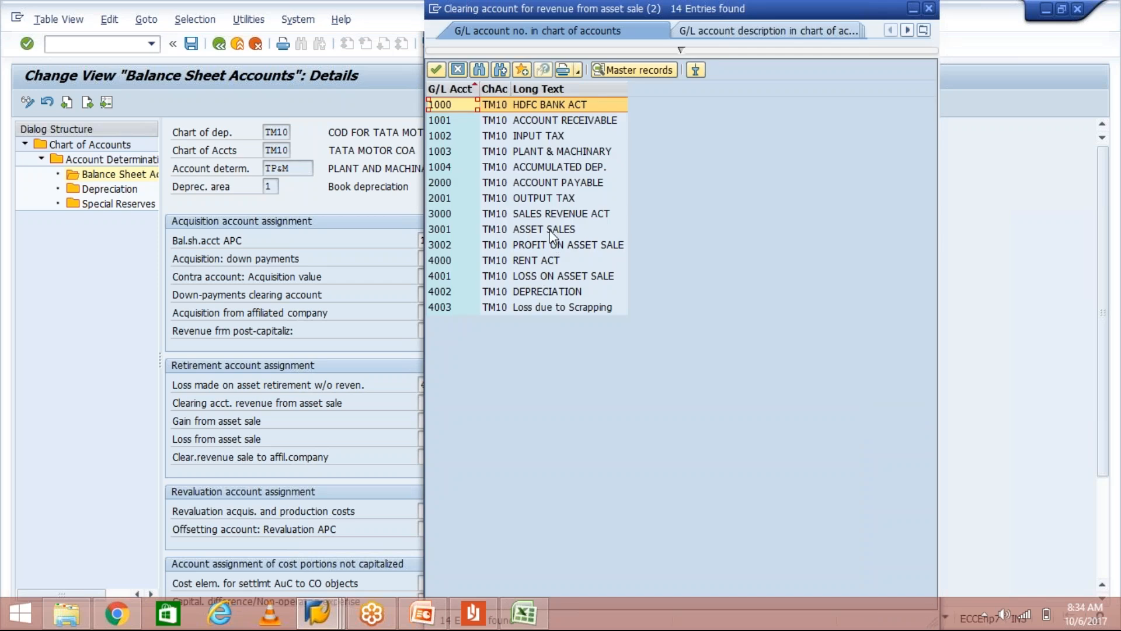
pyautogui.doubleClick(551, 230)
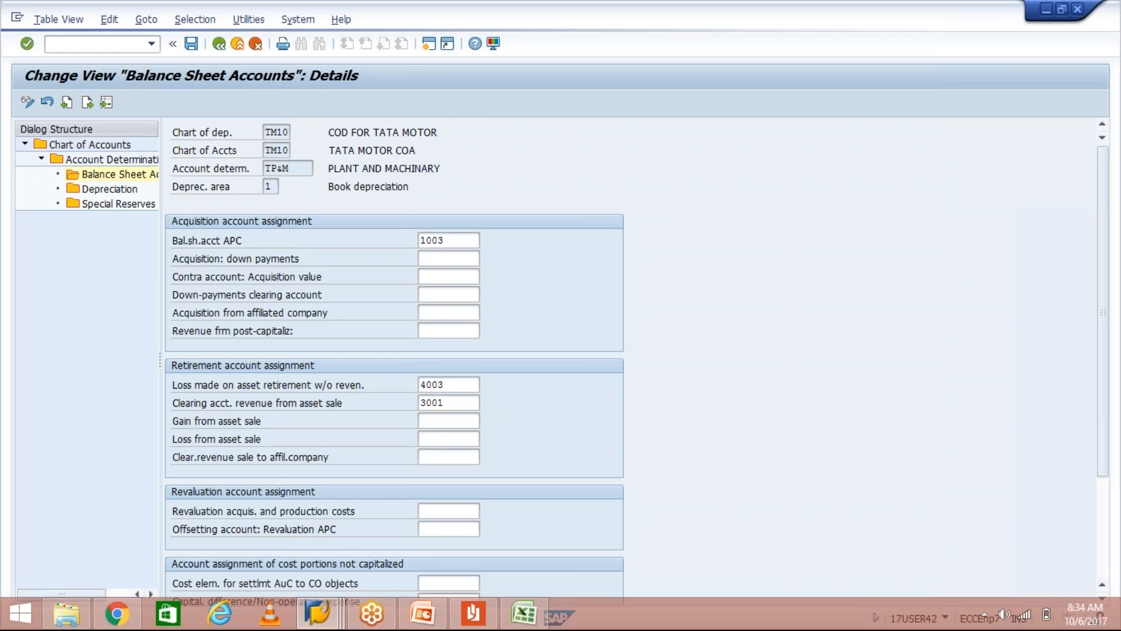
pyautogui.press('F4')
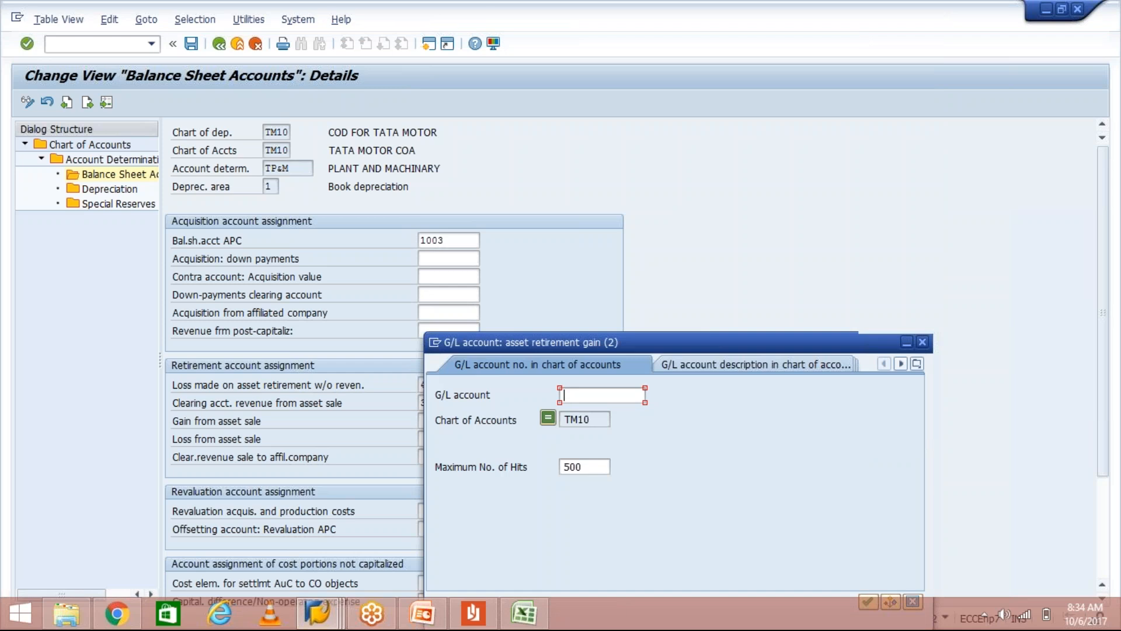
pyautogui.press('Return')
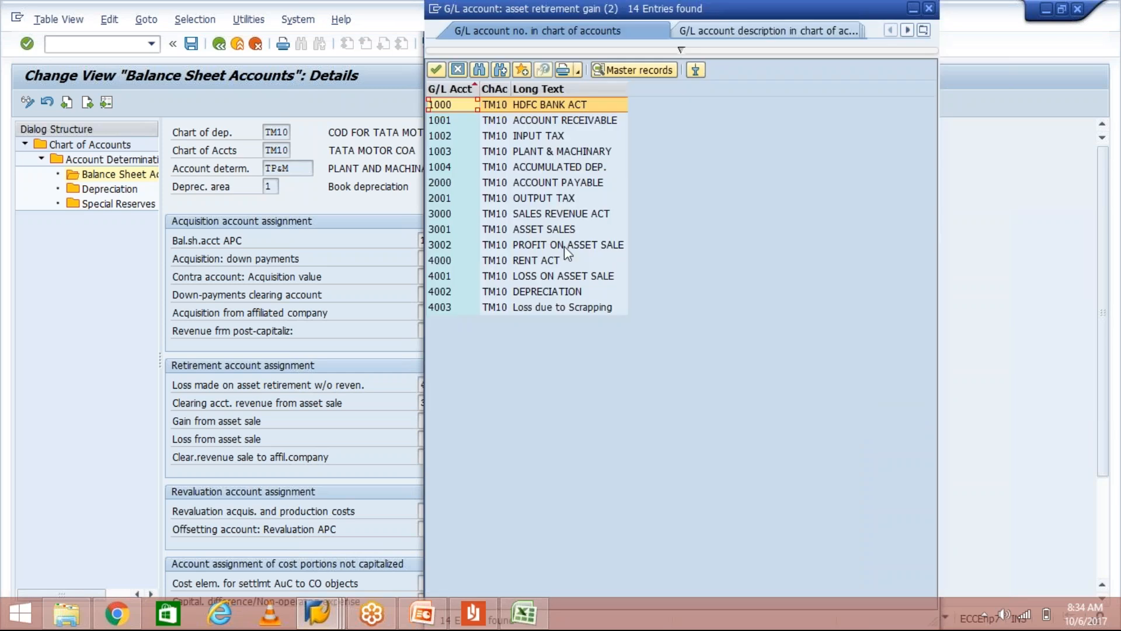
pyautogui.click(564, 245)
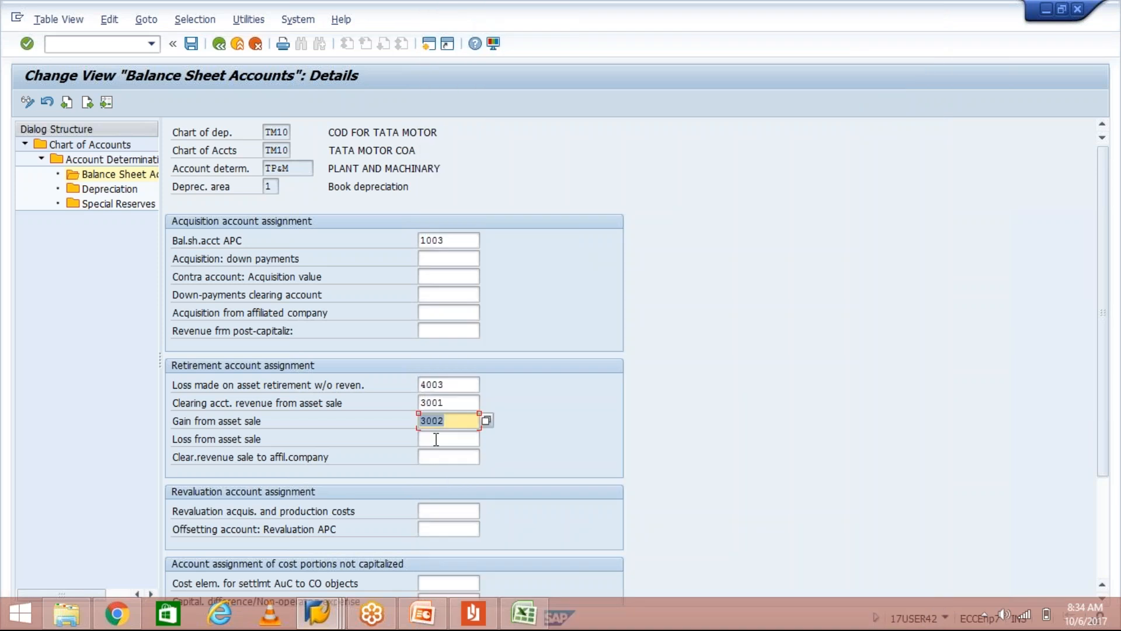
# Assign G/L account 4001 LOSS ON ASSET SALE to loss from asset sale and validate the entries
pyautogui.click(436, 439)
pyautogui.press('F4')
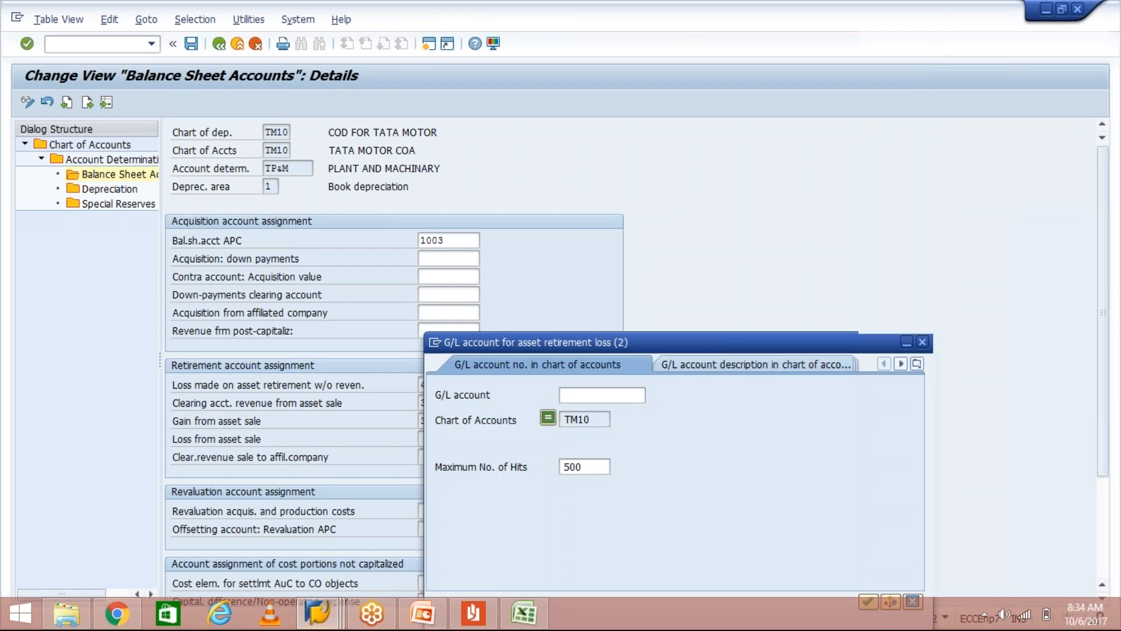
pyautogui.press('Return')
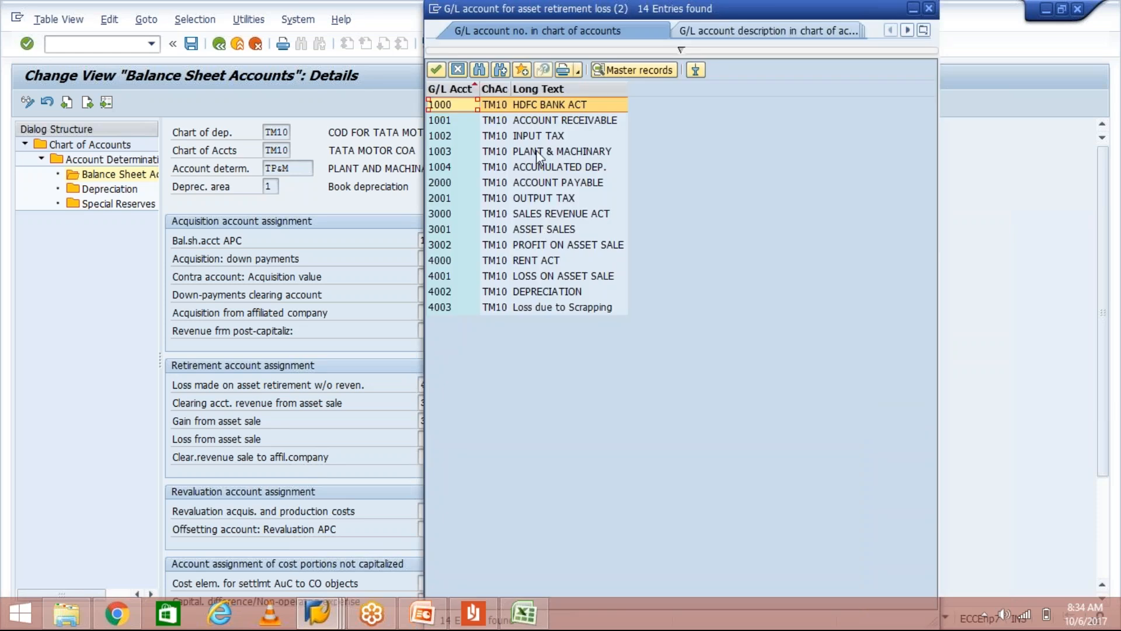
pyautogui.doubleClick(560, 282)
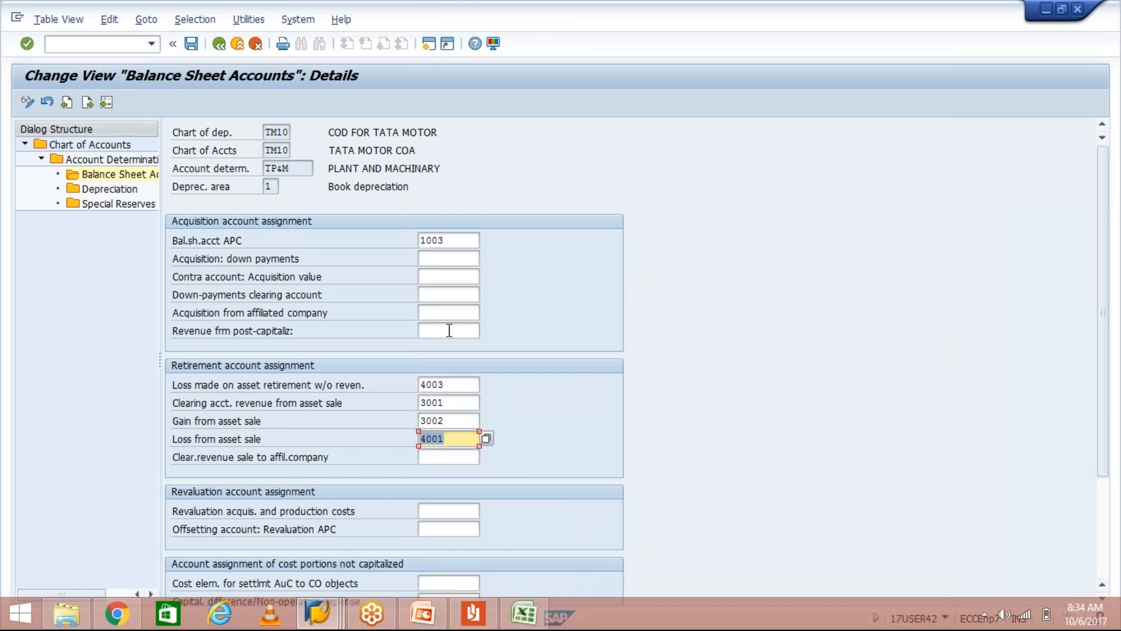
pyautogui.press('Return')
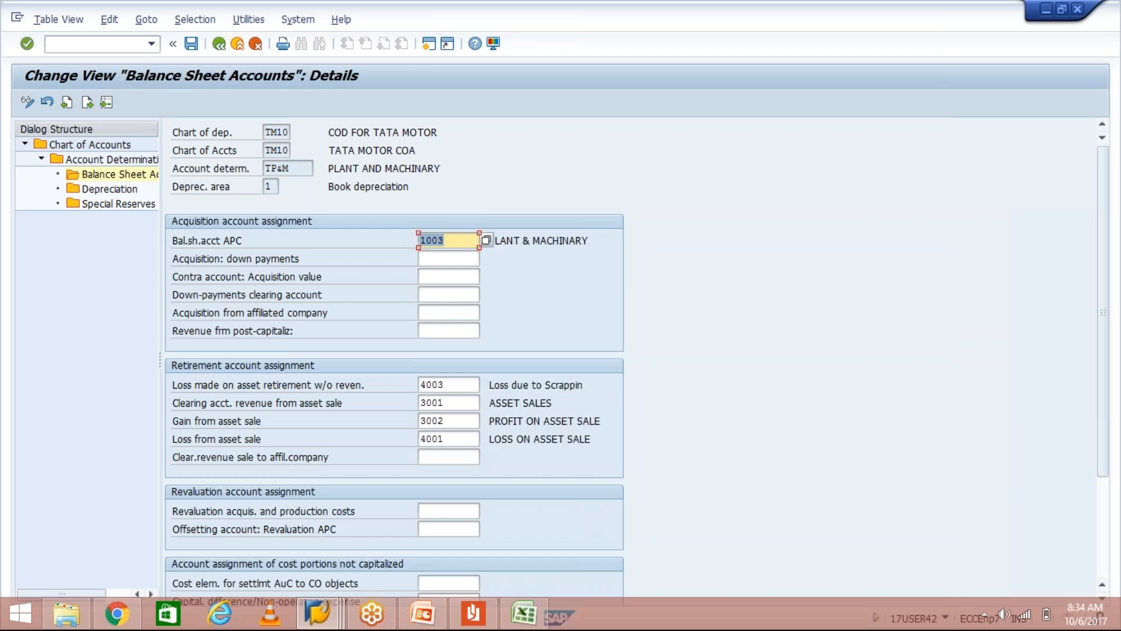
# Save the balance sheet account assignments and acknowledge the message log
pyautogui.click(195, 45)
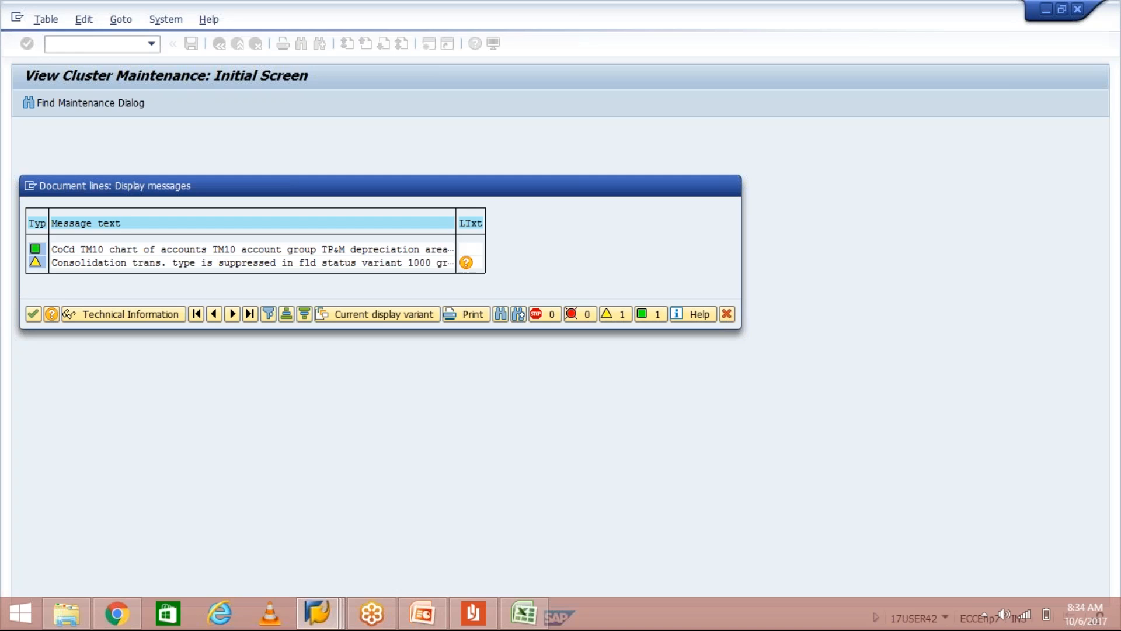
pyautogui.press('Return')
pyautogui.press('Return')
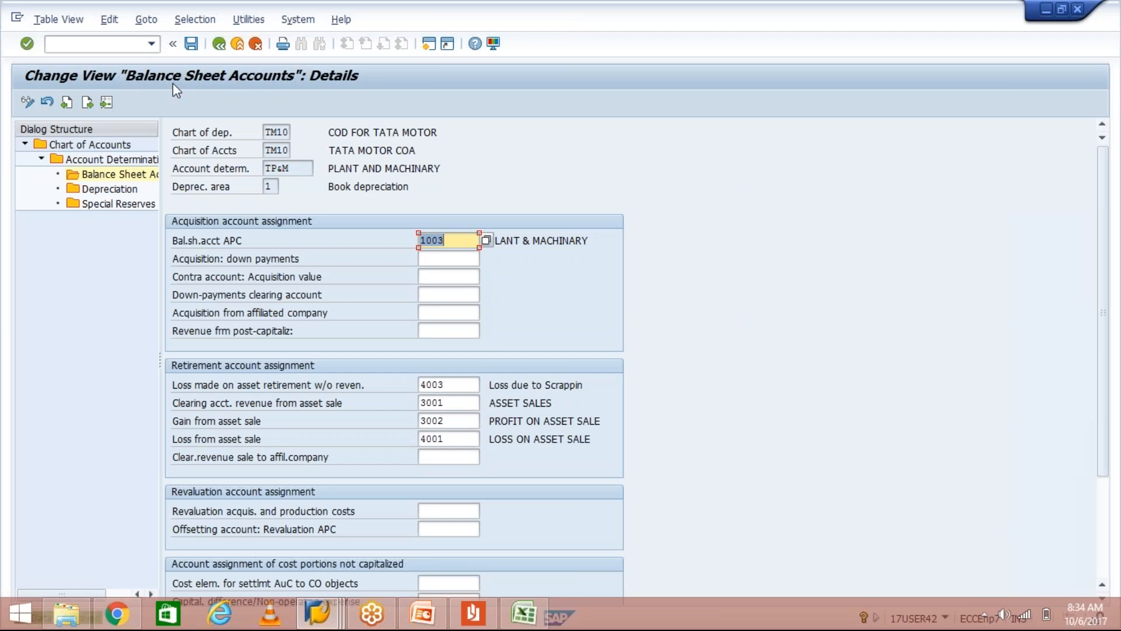
# Open the Depreciation accounts of the TP&M account determination and consult the PDF guide's example of depreciation account assignments
pyautogui.doubleClick(115, 191)
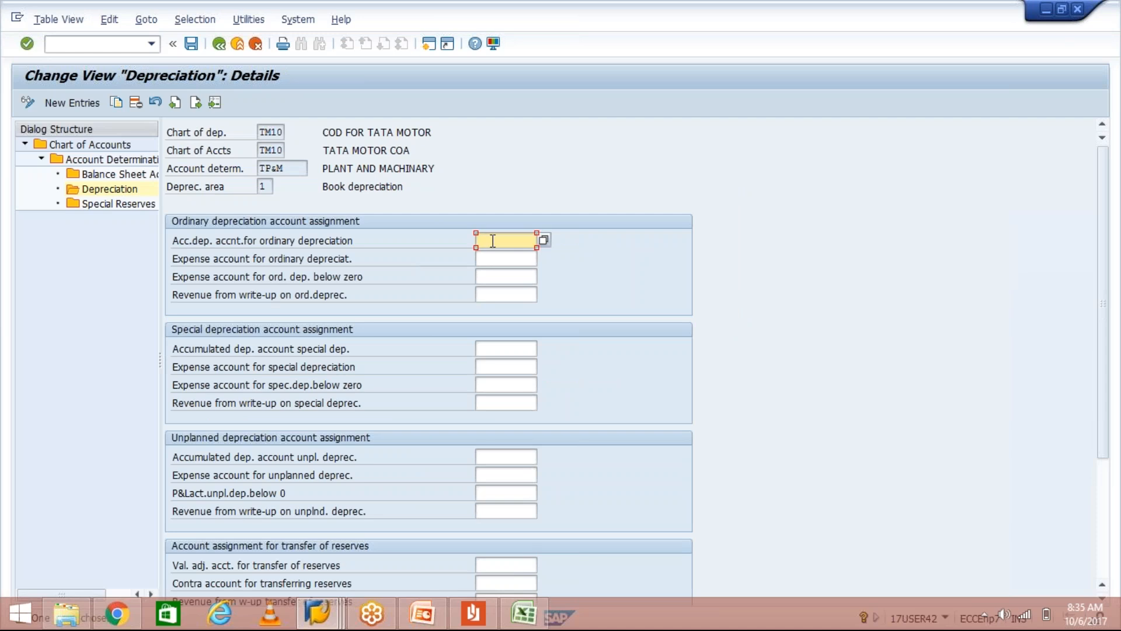
pyautogui.click(474, 613)
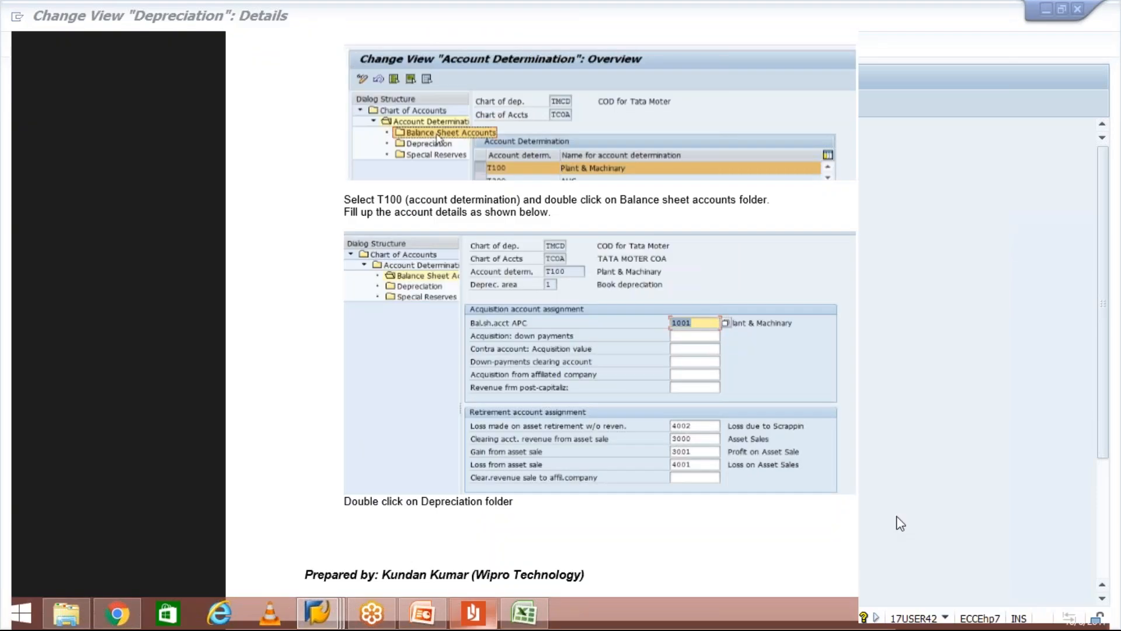
pyautogui.scroll(-3, 1113, 613)
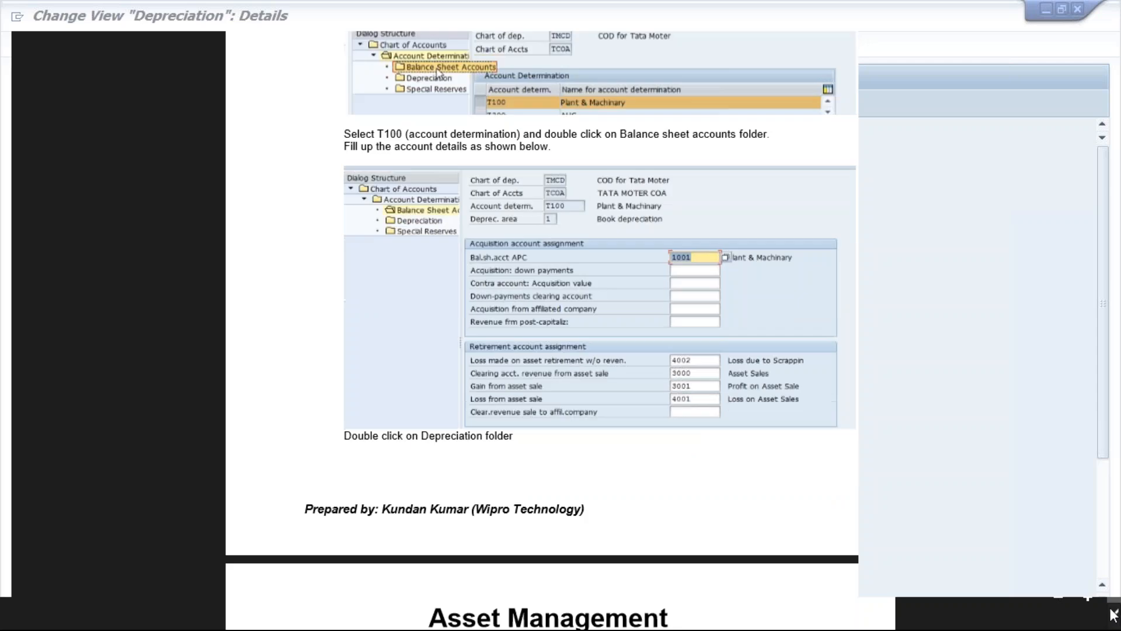
pyautogui.scroll(-4, 1112, 614)
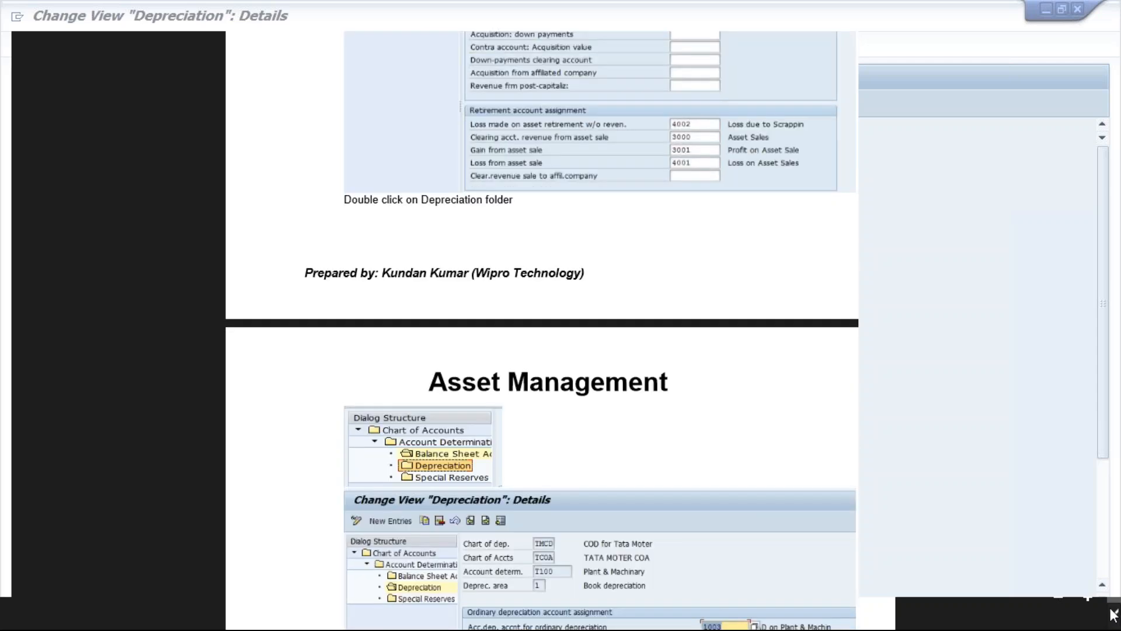
pyautogui.scroll(-1, 845, 456)
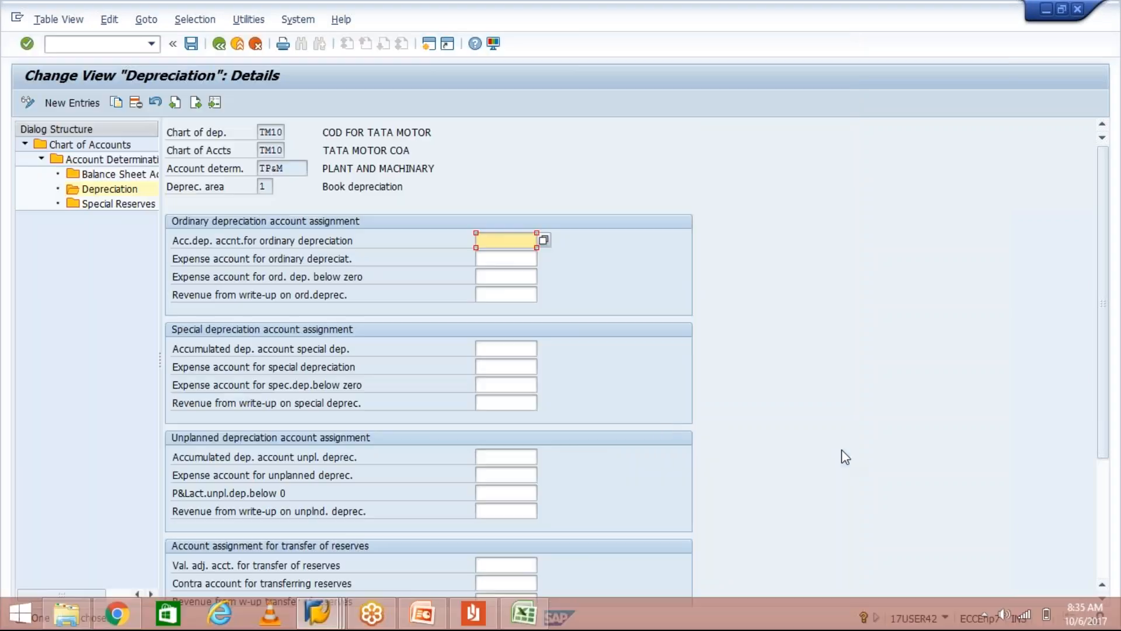
# Assign G/L account 1004 ACCUMULATED DEP. as the accumulated depreciation account for ordinary depreciation
pyautogui.click(549, 242)
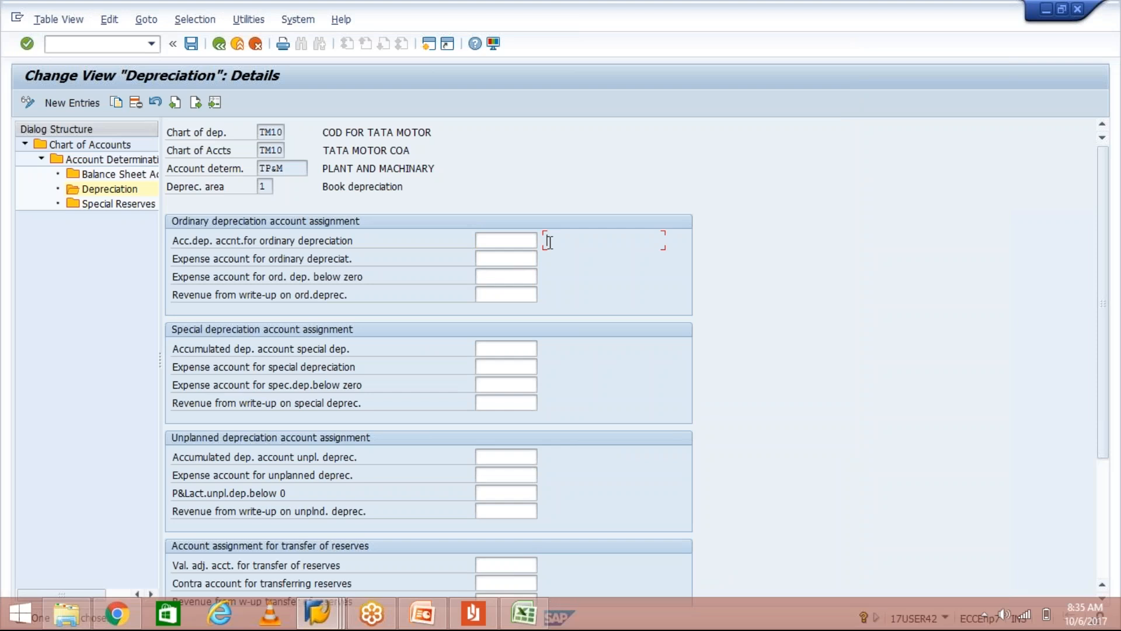
pyautogui.click(529, 240)
pyautogui.click(545, 243)
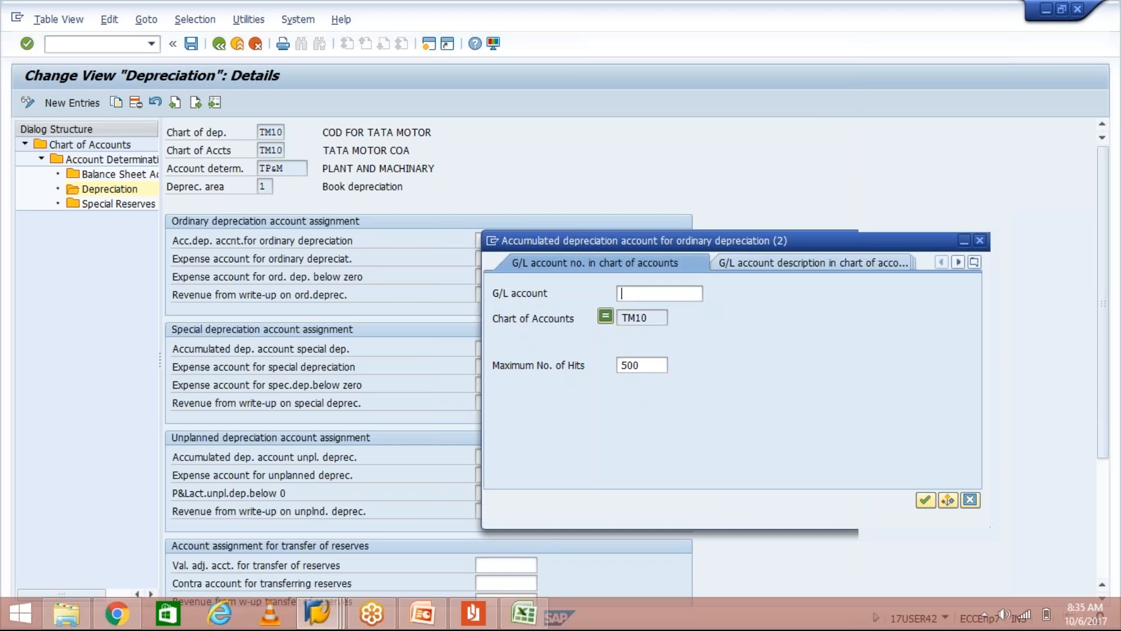
pyautogui.press('Return')
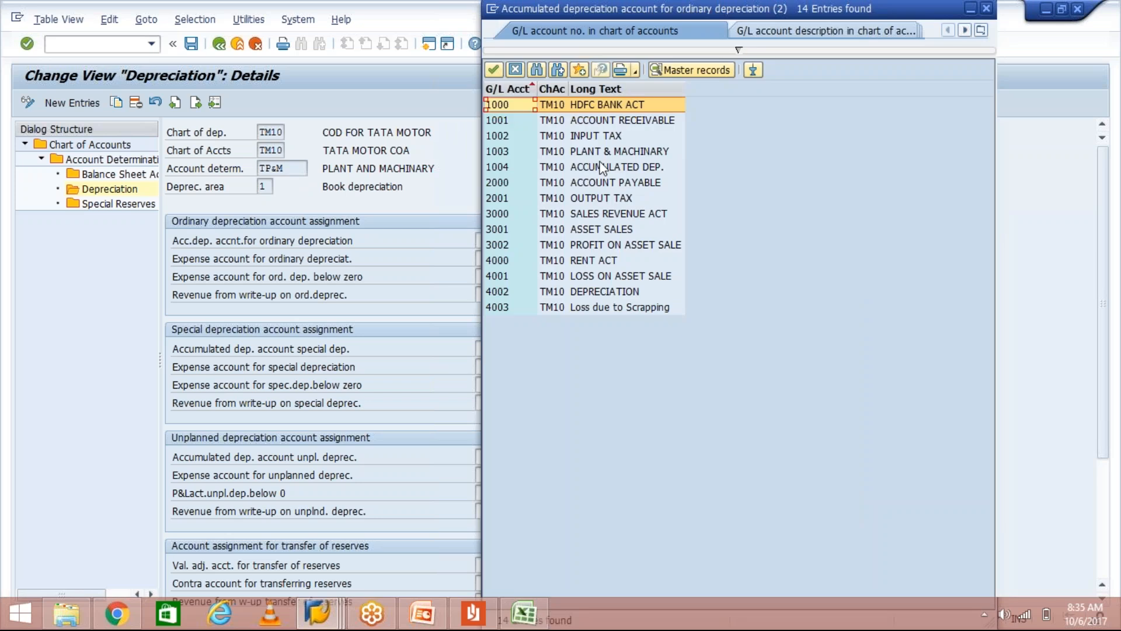
pyautogui.click(602, 167)
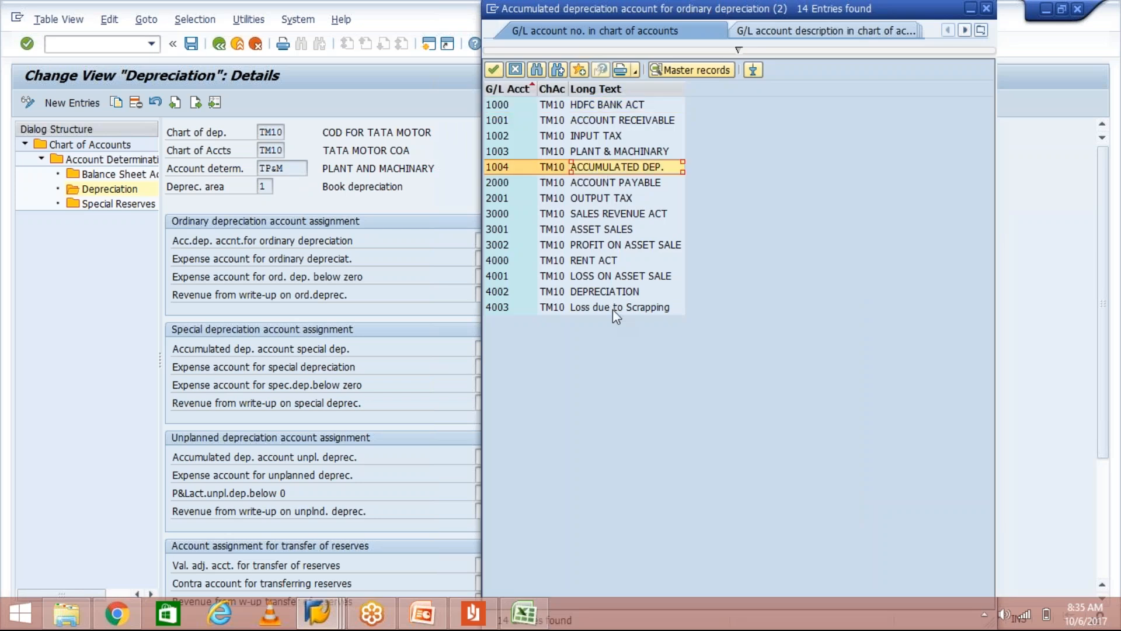
pyautogui.doubleClick(603, 165)
# Assign G/L account 4002 as the expense account for ordinary depreciation, then save and acknowledge the message log
pyautogui.click(491, 258)
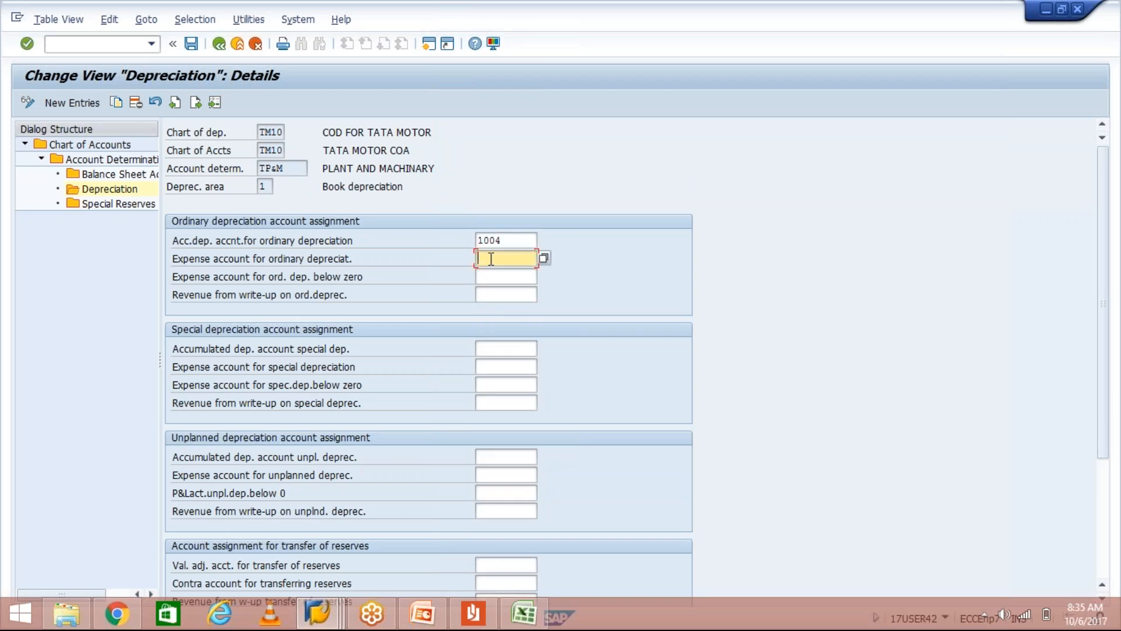
pyautogui.write('4002')
pyautogui.press('Return')
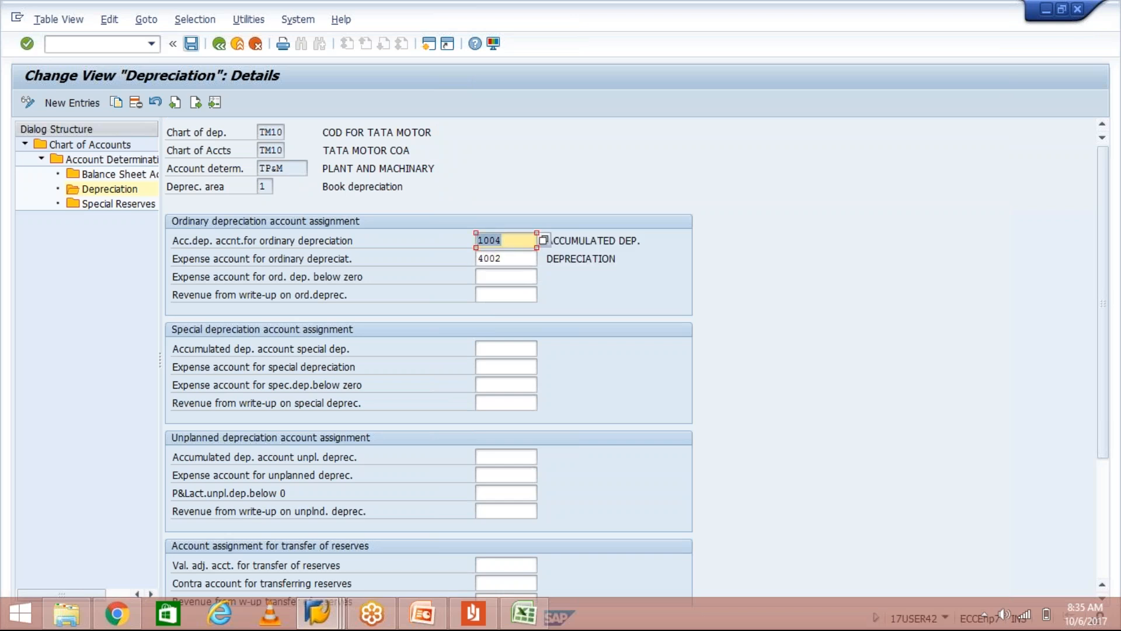
pyautogui.click(191, 43)
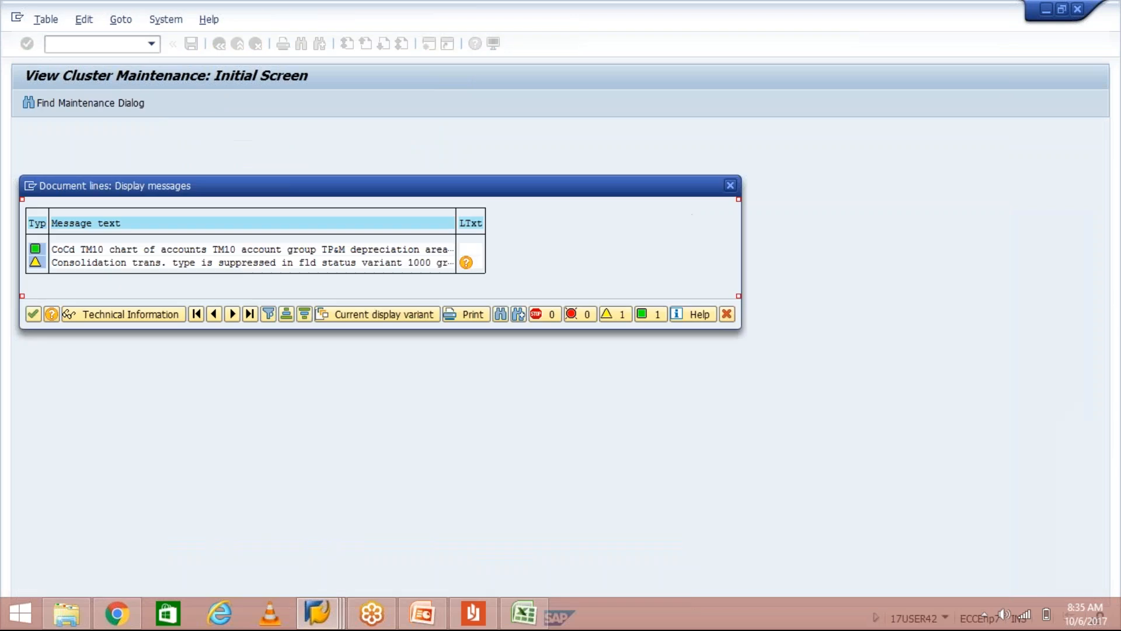
pyautogui.press('Return')
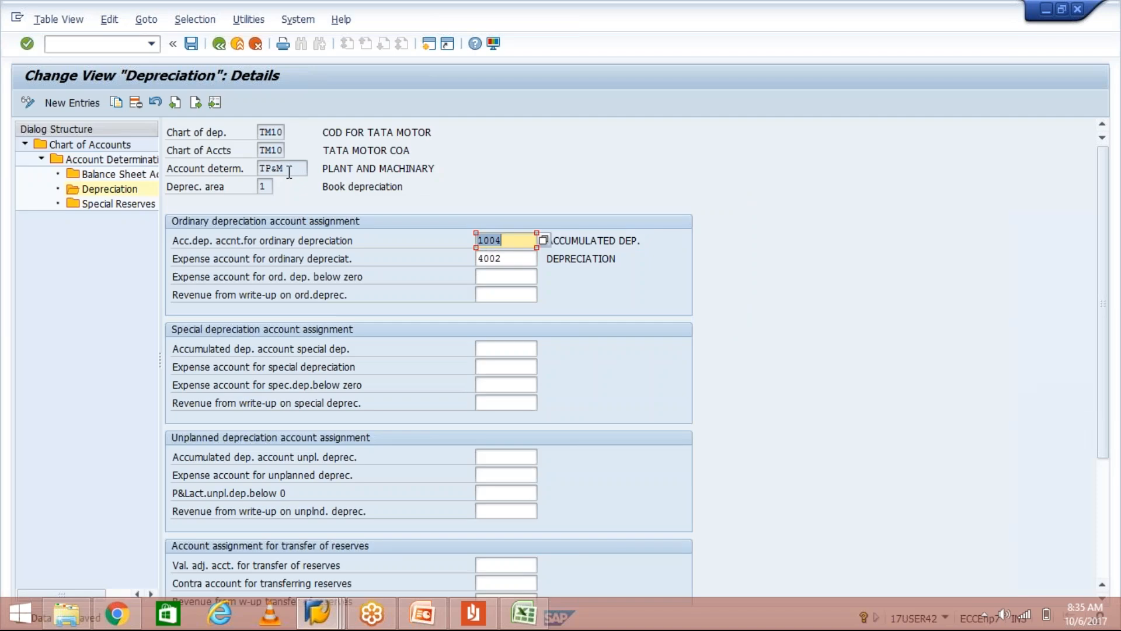
# Leave the Book depreciation details and return to the depreciation area overview of account determination TP&M
pyautogui.click(279, 170)
pyautogui.doubleClick(279, 174)
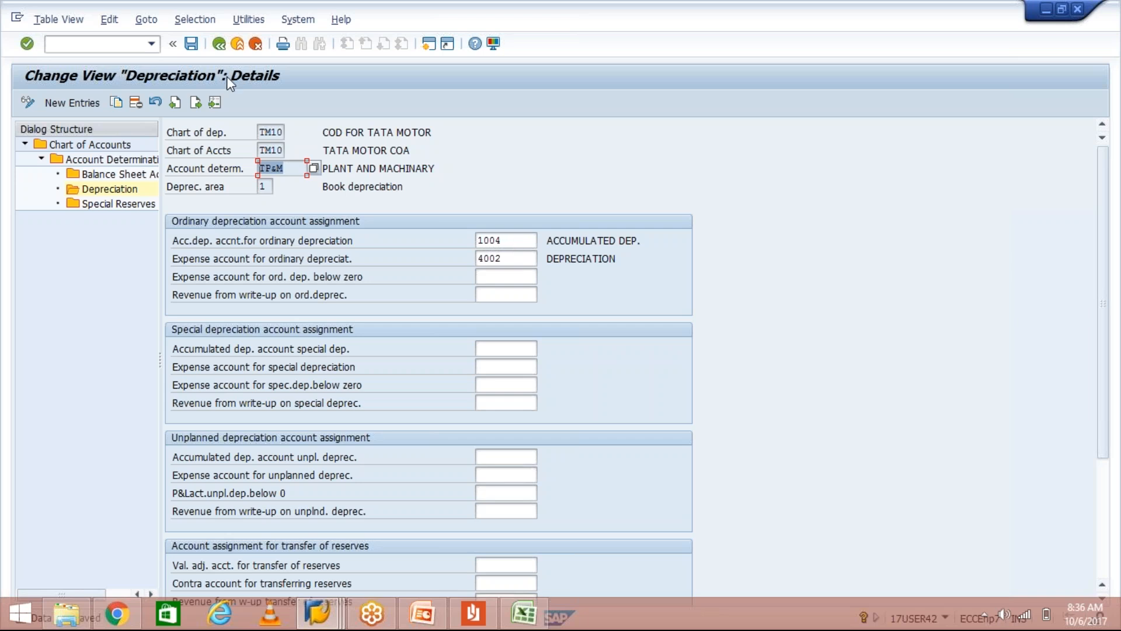
pyautogui.click(219, 44)
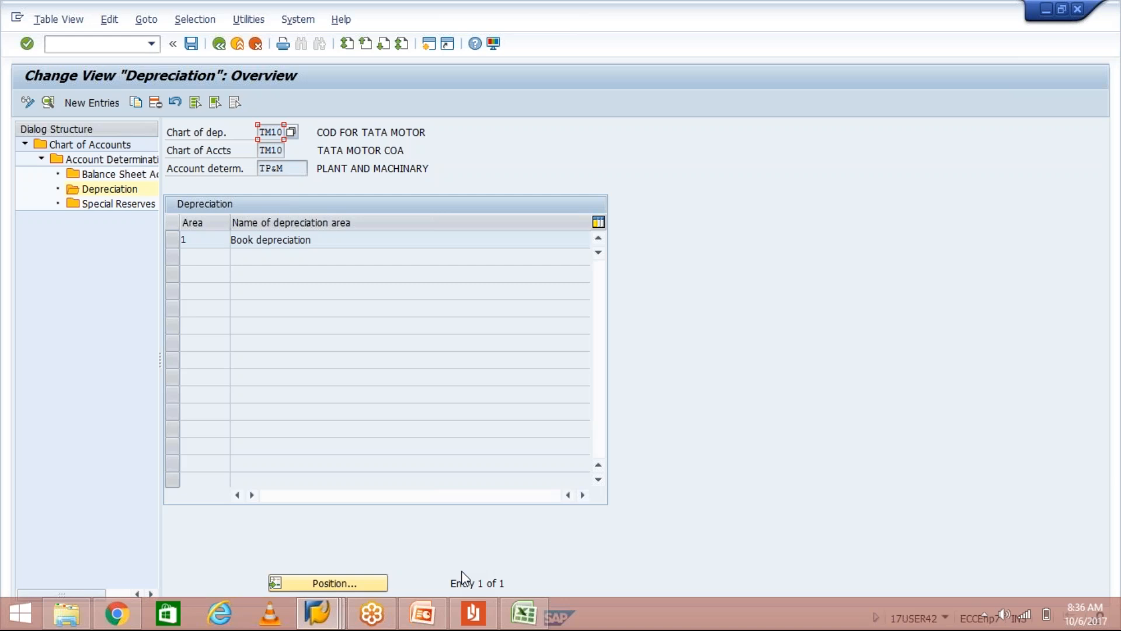
# Examine section 11 of the PDF guide on the document type for depreciation postings, including the AF settings
pyautogui.click(479, 622)
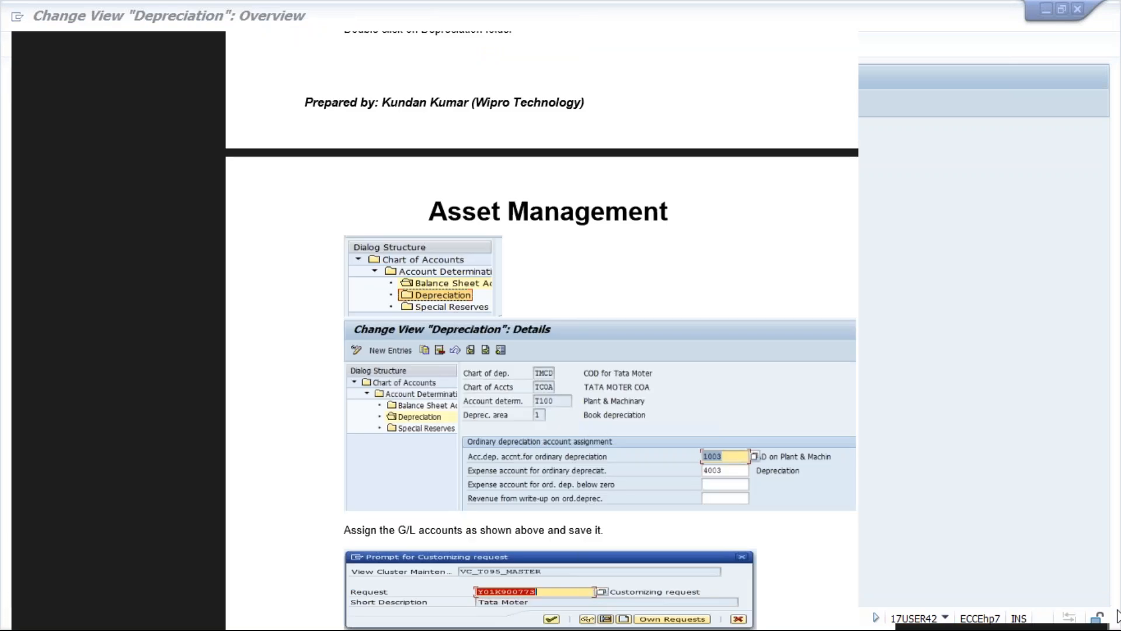
pyautogui.click(1114, 613)
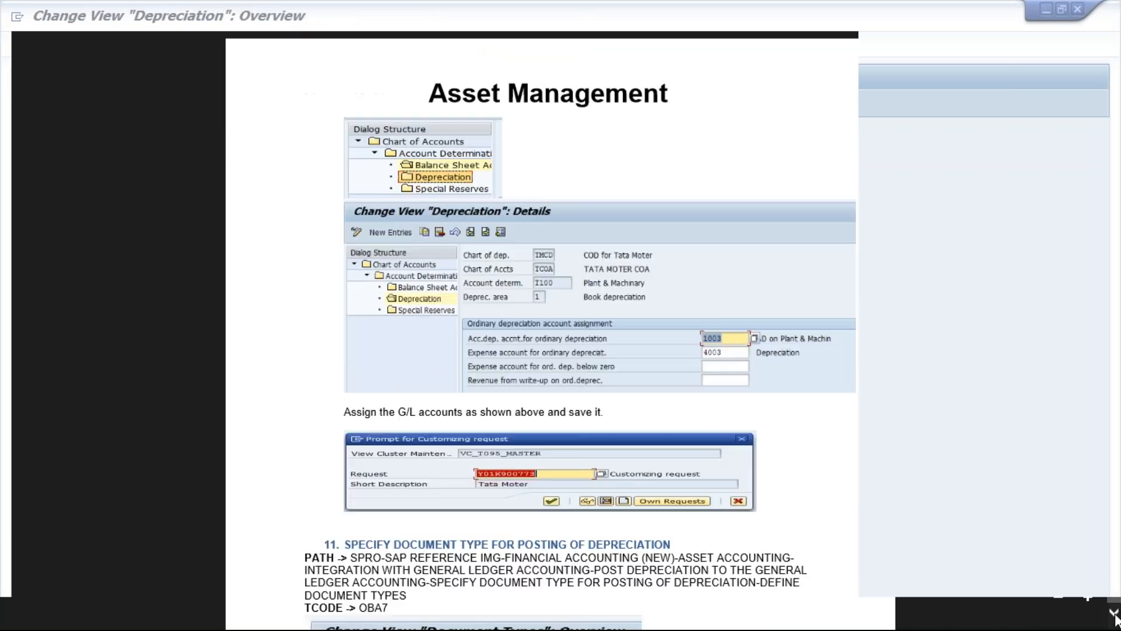
pyautogui.click(1114, 613)
pyautogui.click(1114, 613)
pyautogui.click(1114, 613)
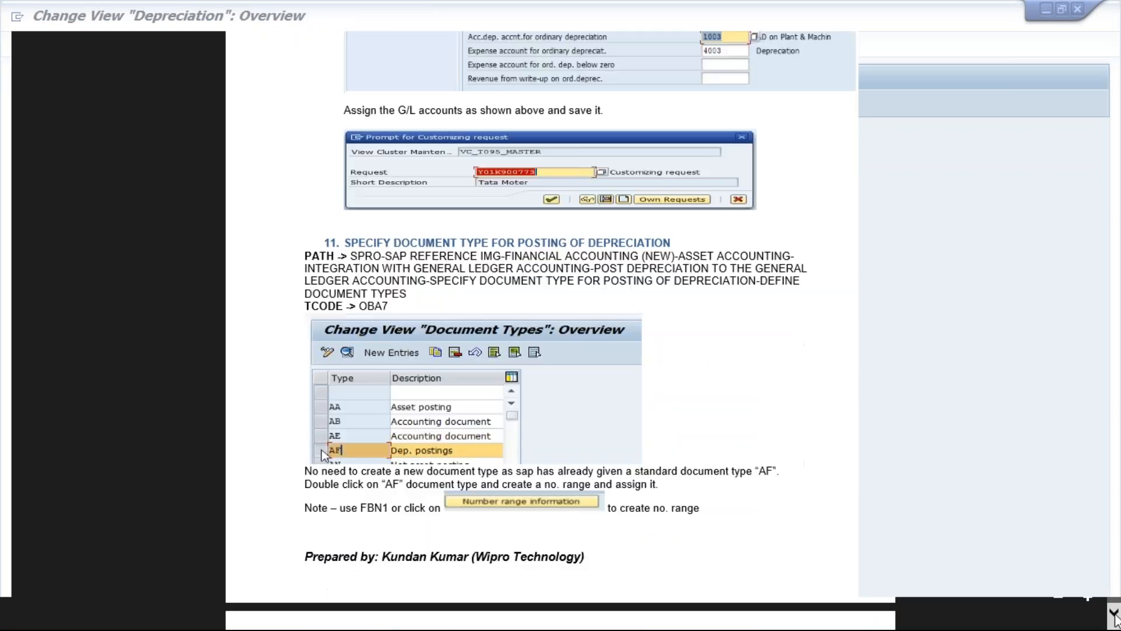
pyautogui.click(1114, 613)
pyautogui.click(1114, 613)
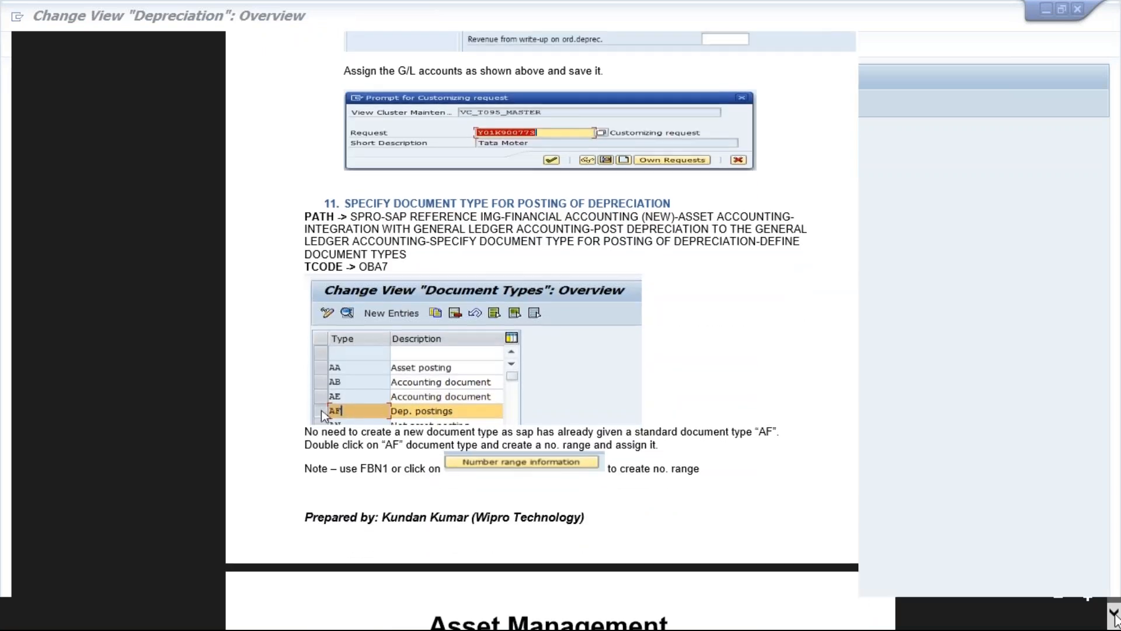
pyautogui.click(1114, 614)
pyautogui.click(1114, 613)
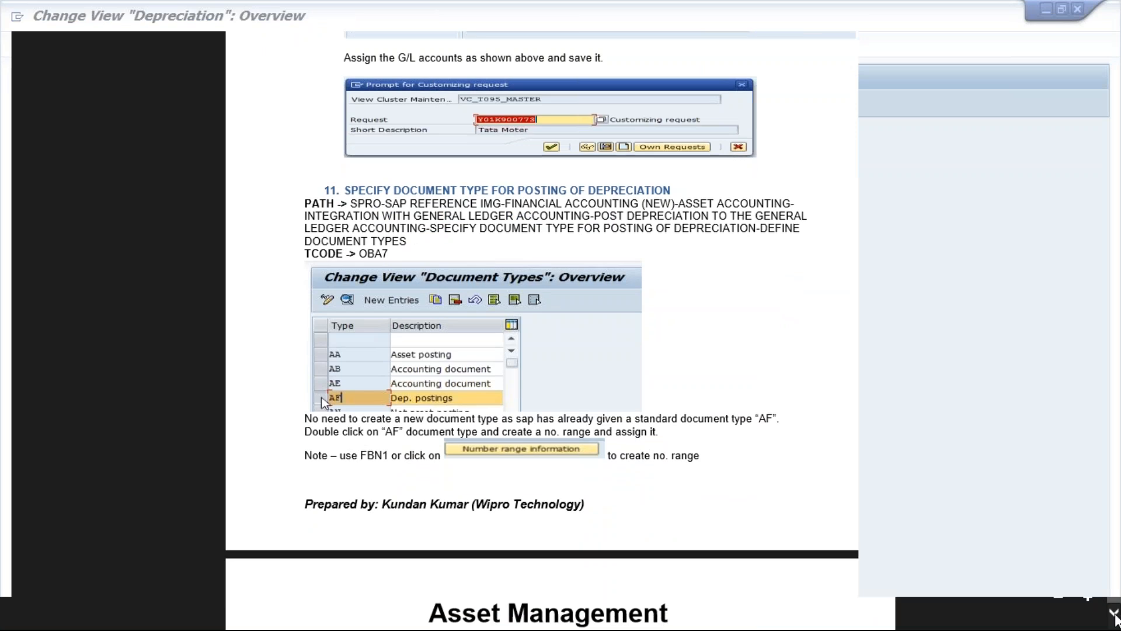
pyautogui.click(1114, 613)
pyautogui.click(1114, 613)
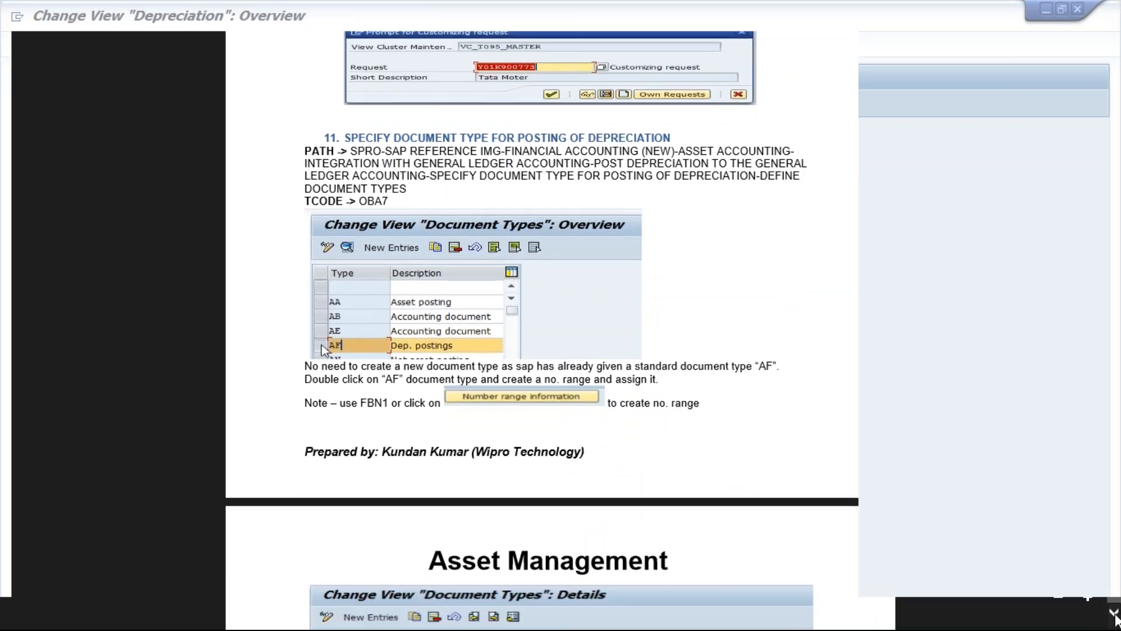
pyautogui.click(1114, 613)
pyautogui.click(1115, 614)
pyautogui.click(1114, 614)
pyautogui.click(1114, 613)
pyautogui.click(1114, 614)
pyautogui.click(1114, 613)
pyautogui.click(1114, 614)
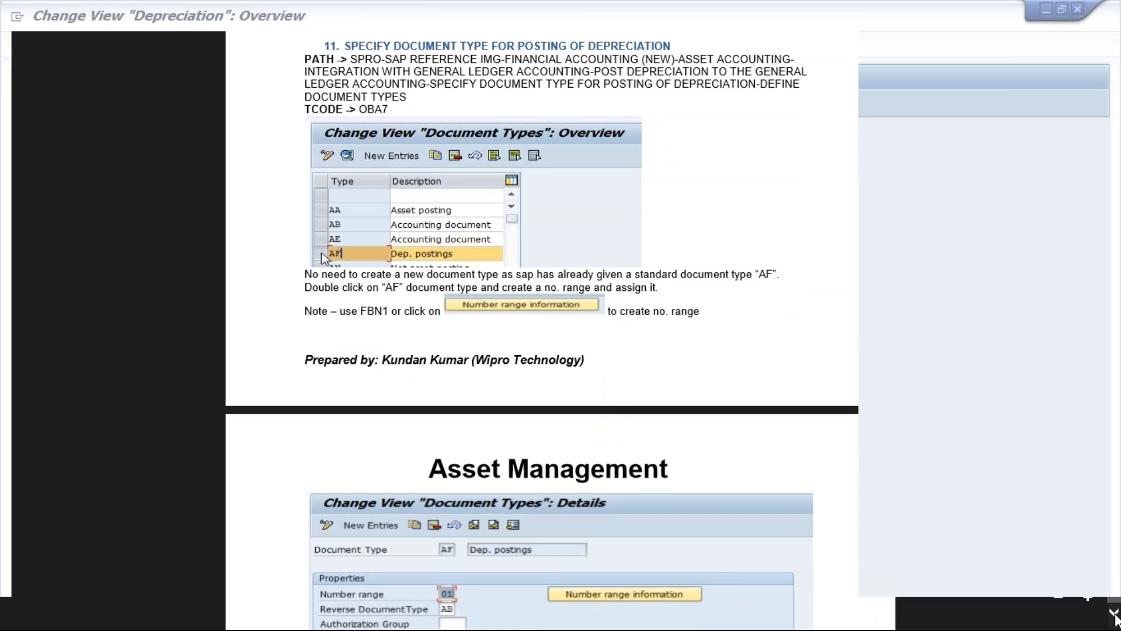
pyautogui.scroll(-5, 1114, 614)
pyautogui.scroll(-3, 1114, 613)
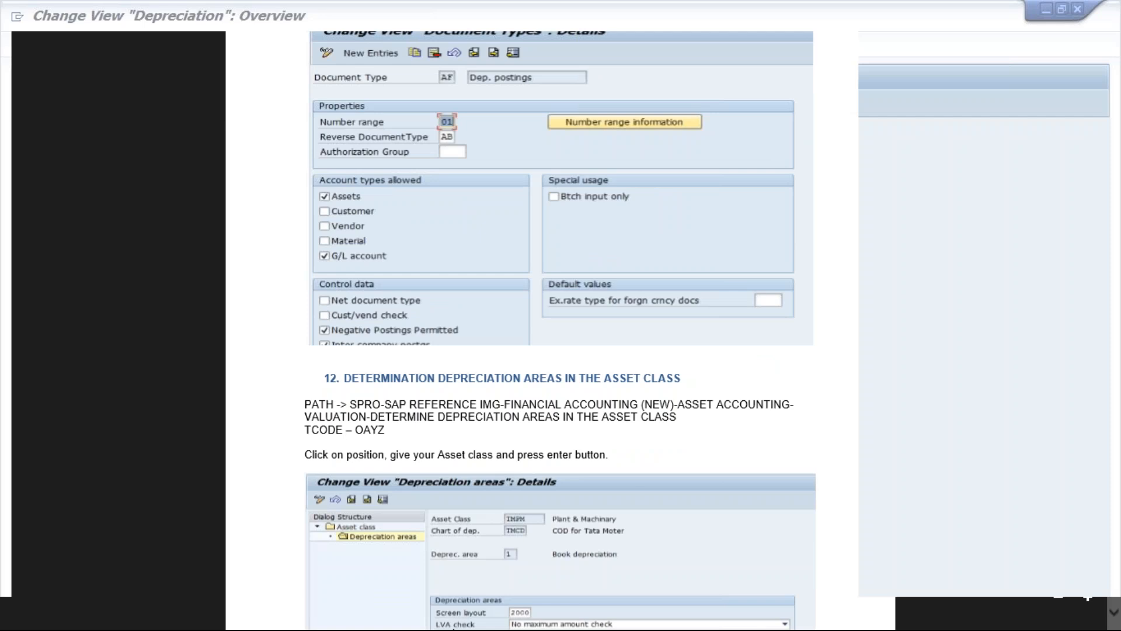
# Switch back to SAP and close the session showing the Depreciation overview
pyautogui.moveTo(392, 625)
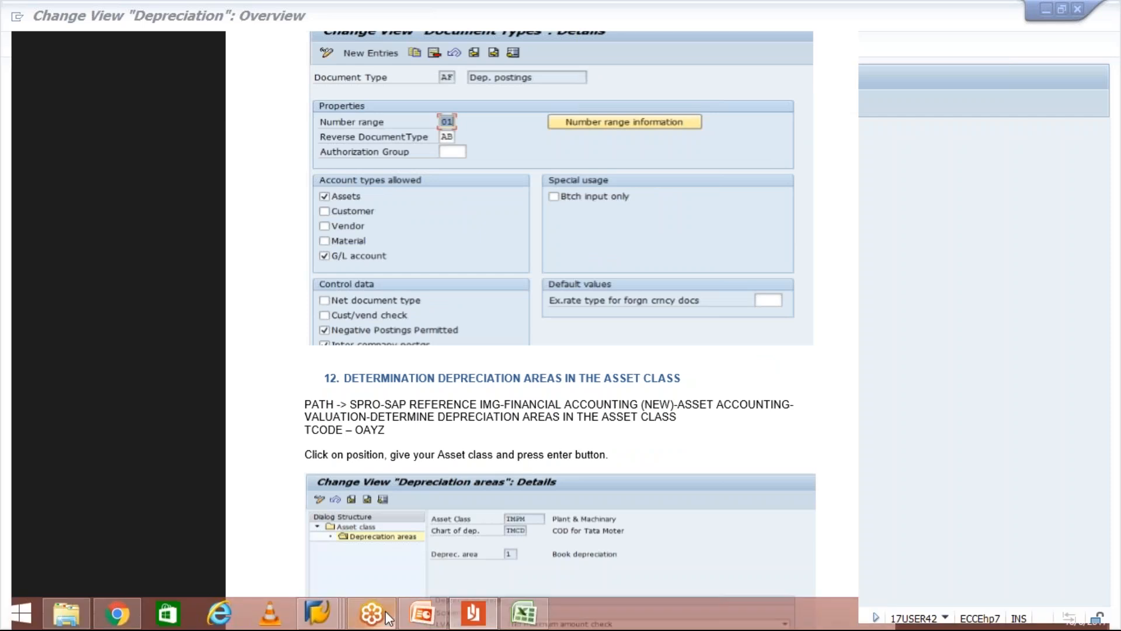
pyautogui.moveTo(320, 608)
pyautogui.click(520, 536)
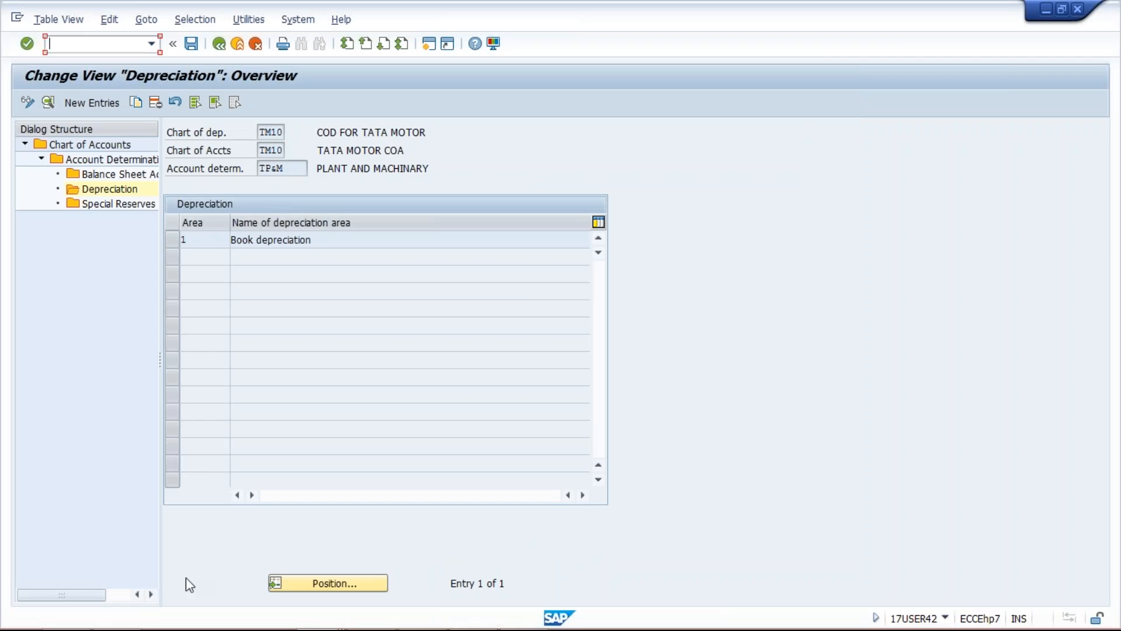
pyautogui.moveTo(335, 619)
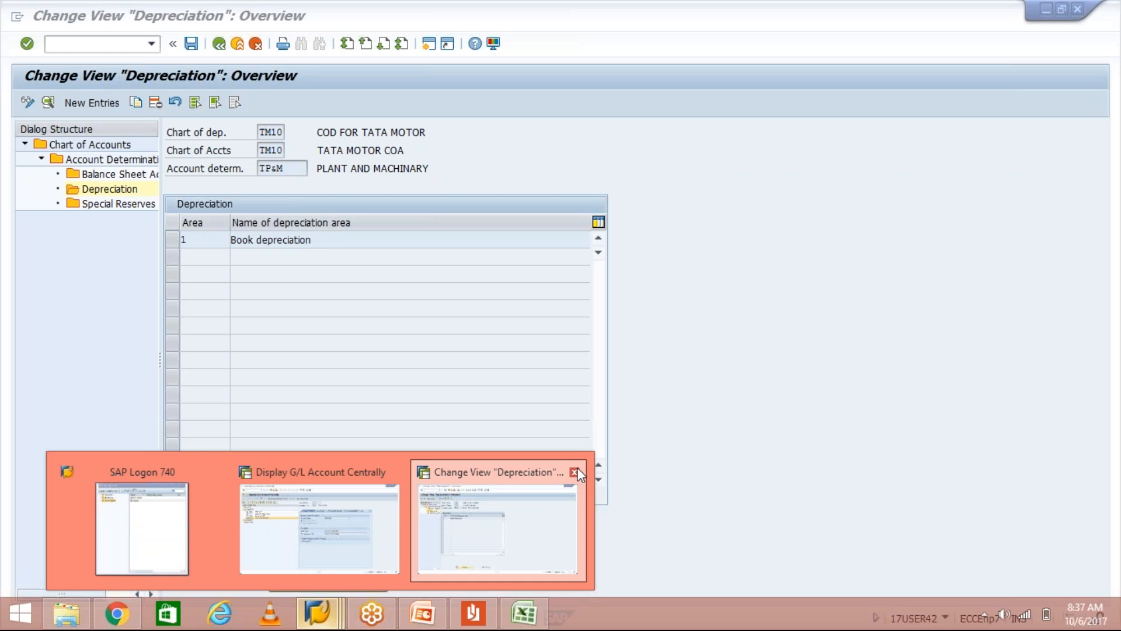
pyautogui.click(576, 470)
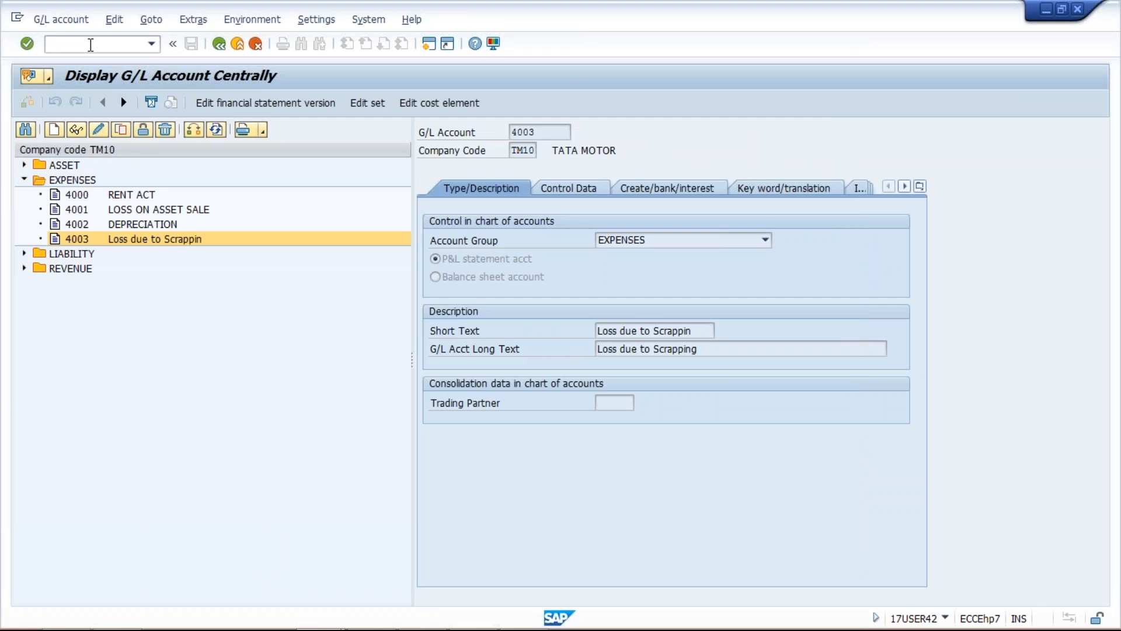
# Open the document types overview with transaction OBA7
pyautogui.press('F3')
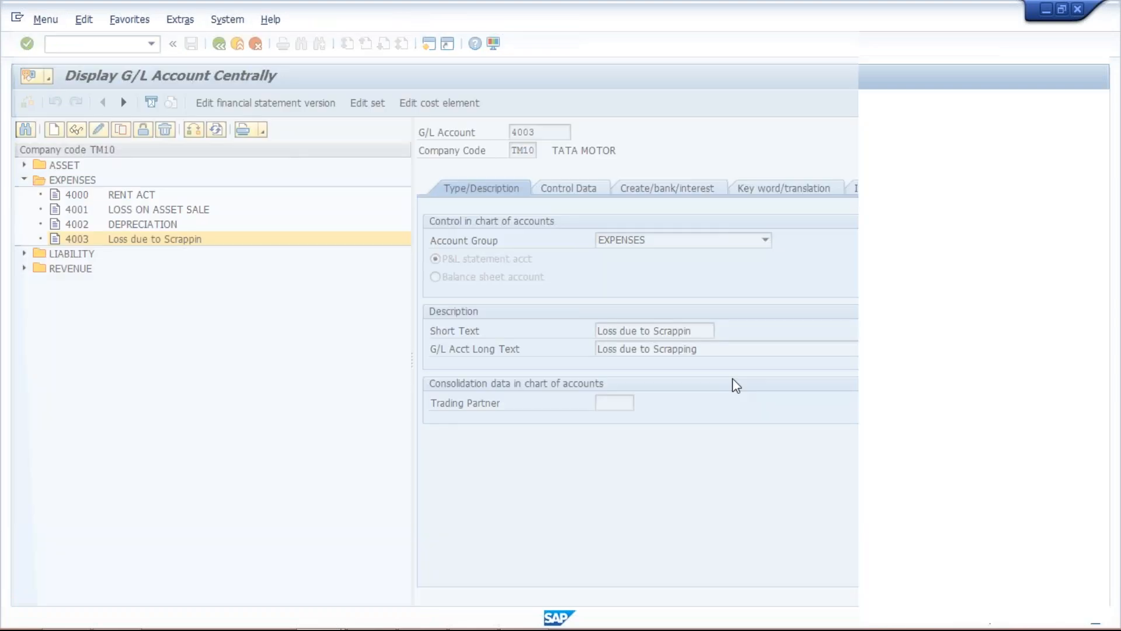
pyautogui.write('OBA7')
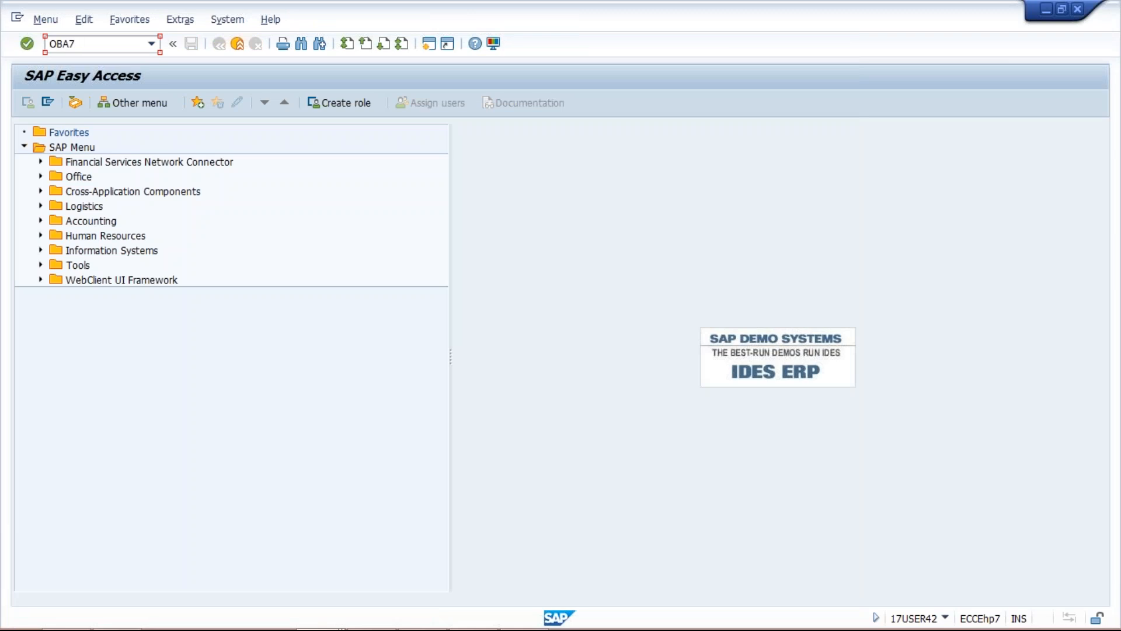
pyautogui.press('Return')
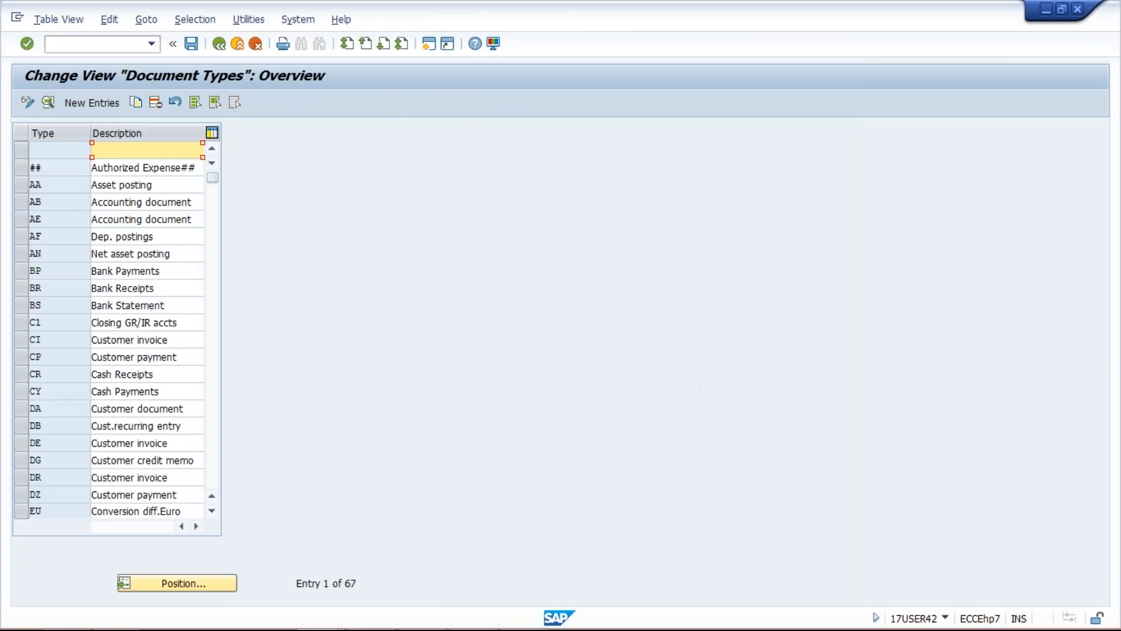
# Open document type AF (Dep. postings), set its number range to 01 and save the change
pyautogui.click(65, 103)
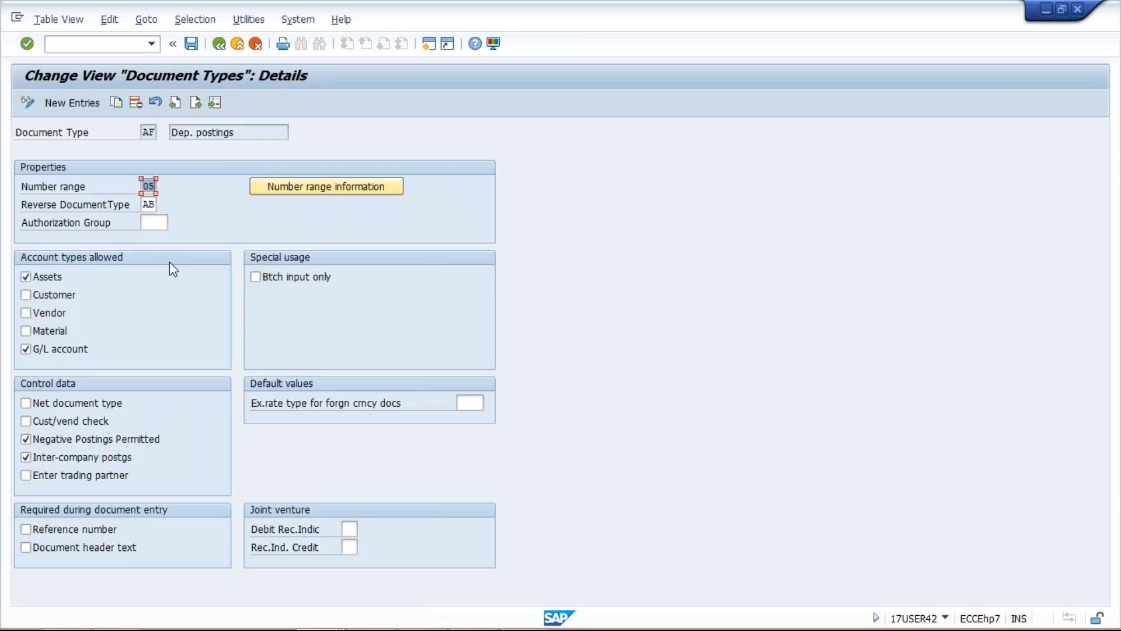
pyautogui.write('01')
pyautogui.click(191, 44)
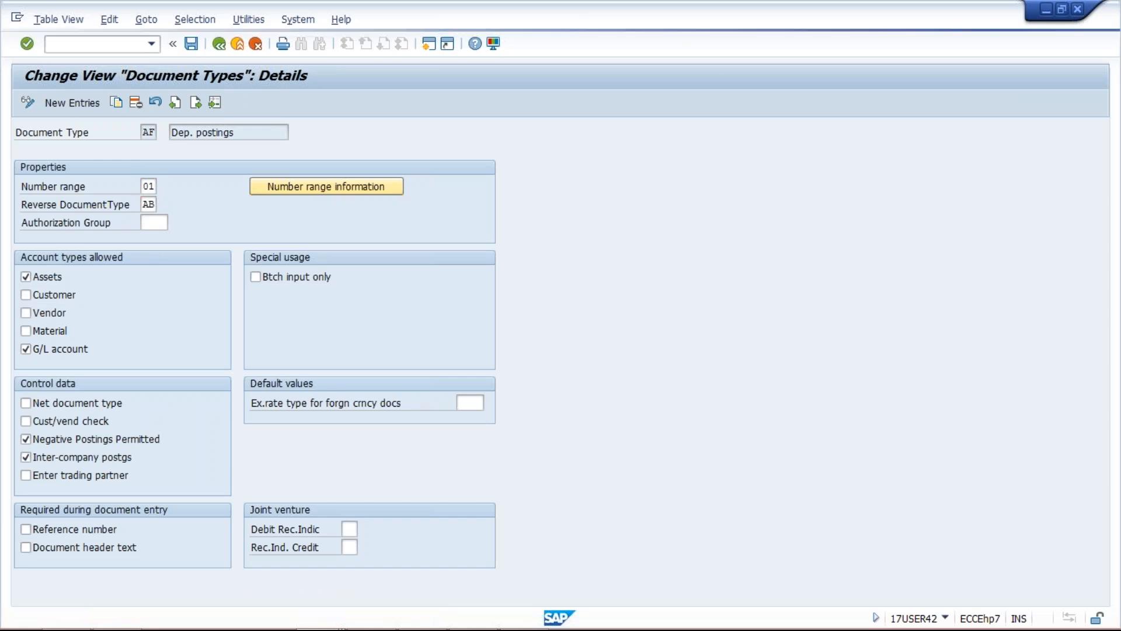
pyautogui.click(242, 278)
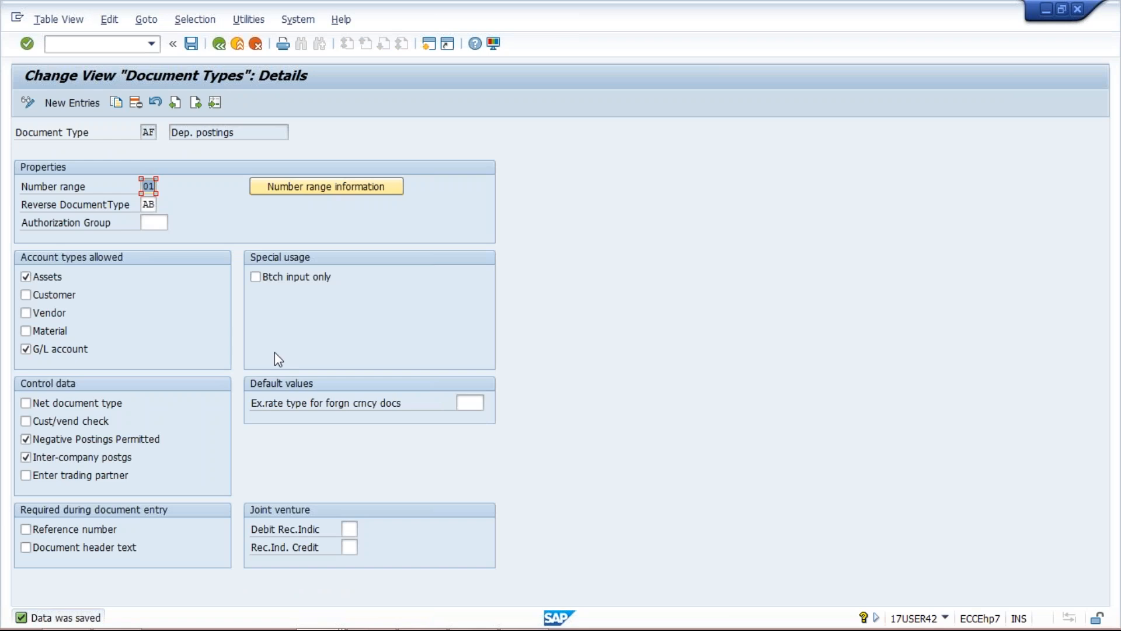
# Consult section 12 of the PDF guide on depreciation areas in the asset class and highlight its transaction code OAYZ
pyautogui.click(479, 611)
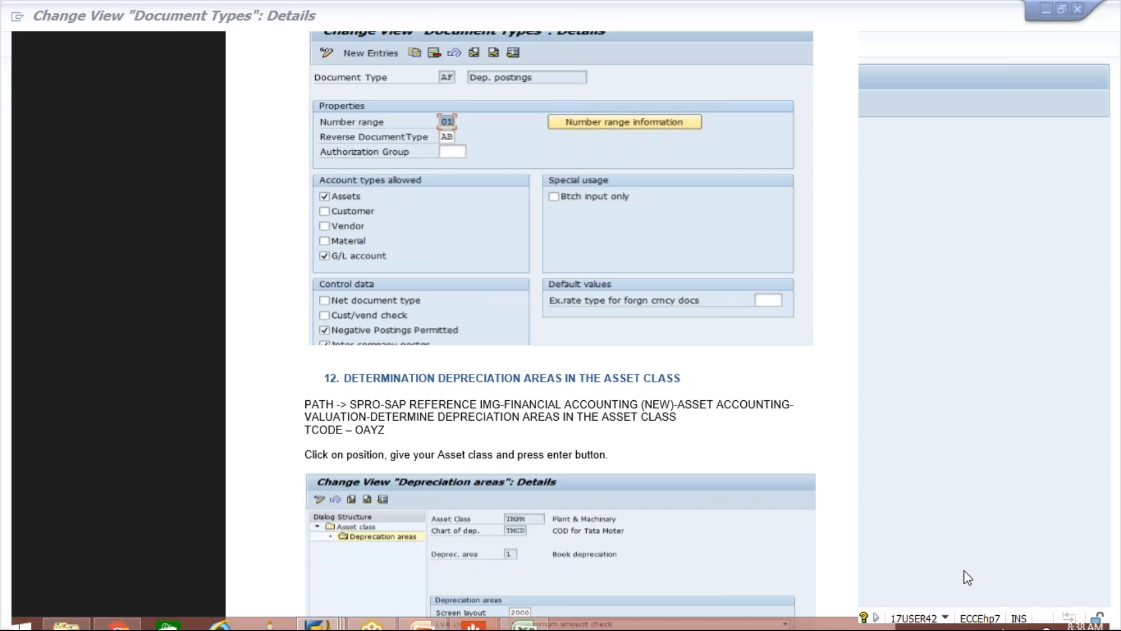
pyautogui.scroll(-2, 1115, 621)
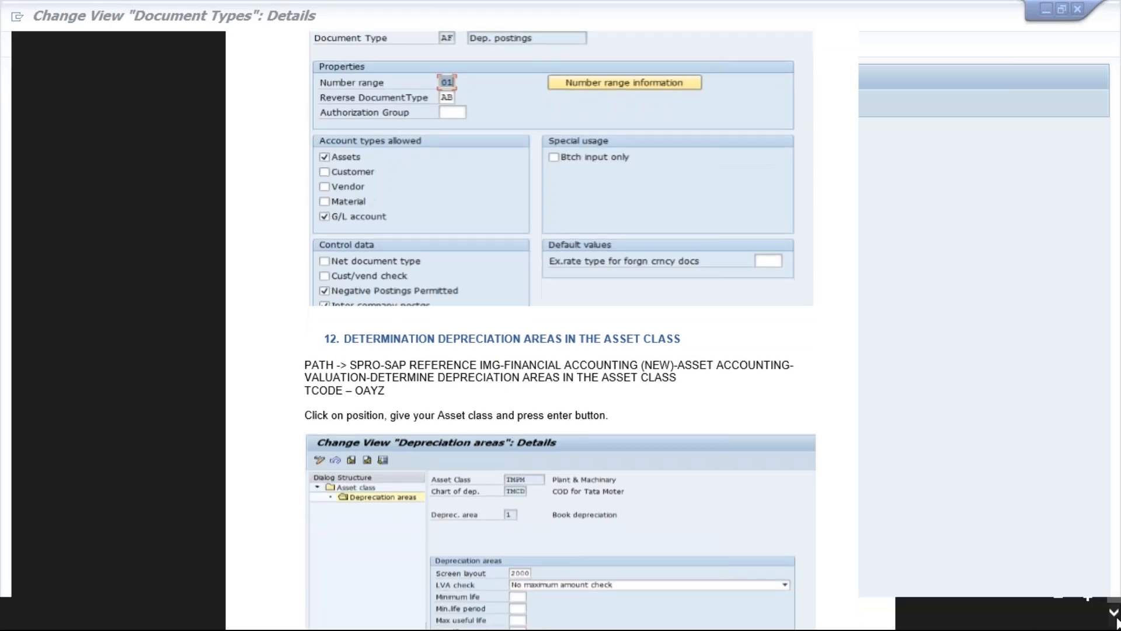
pyautogui.scroll(-5, 1116, 622)
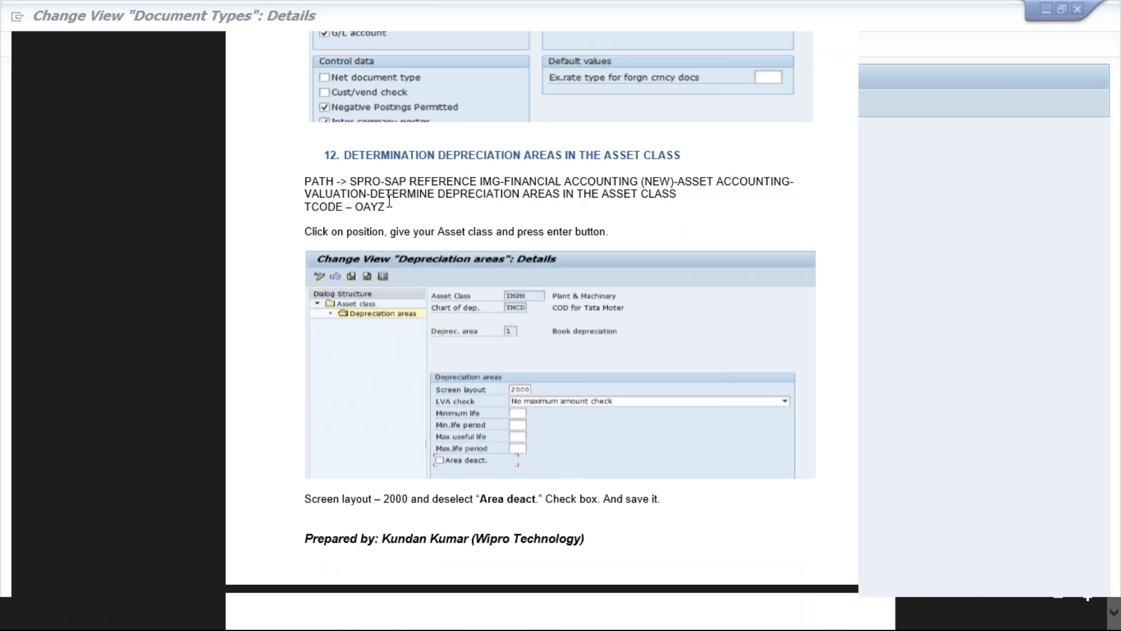
pyautogui.moveTo(387, 206); pyautogui.dragTo(357, 208)
# Switch back to SAP and open the asset class overview for depreciation areas with transaction OAYZ
pyautogui.moveTo(467, 628)
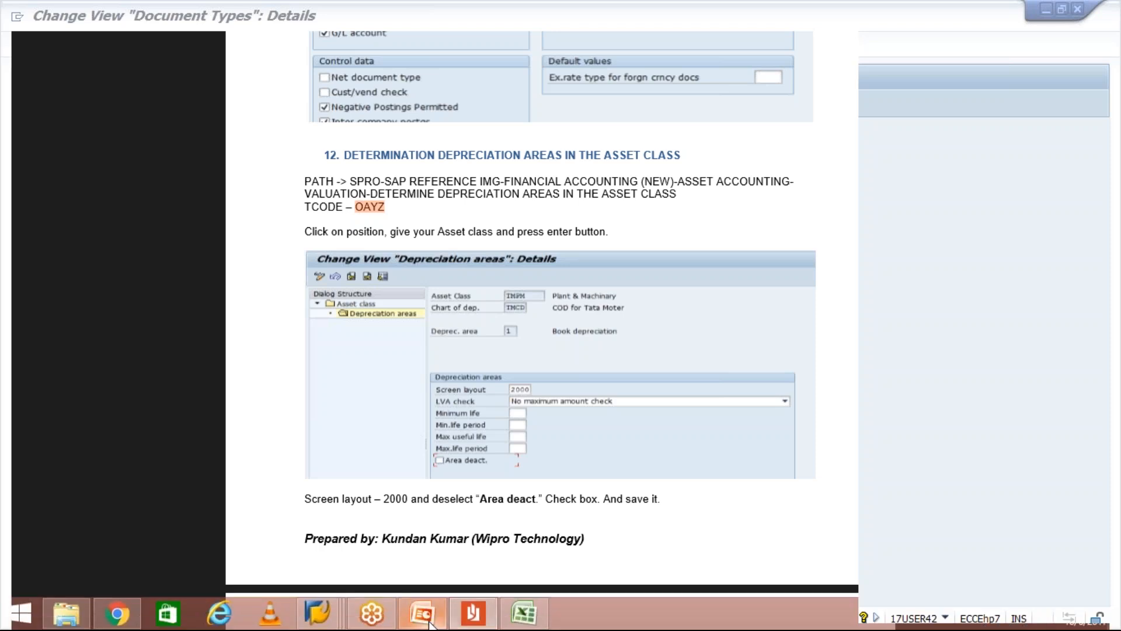
pyautogui.moveTo(319, 623)
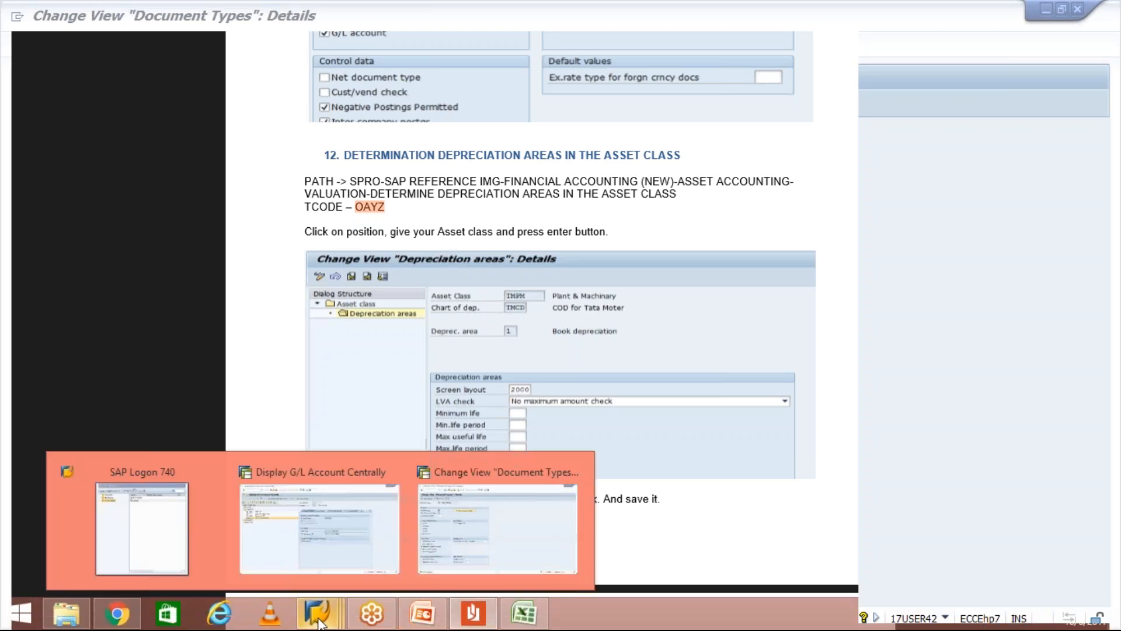
pyautogui.click(501, 556)
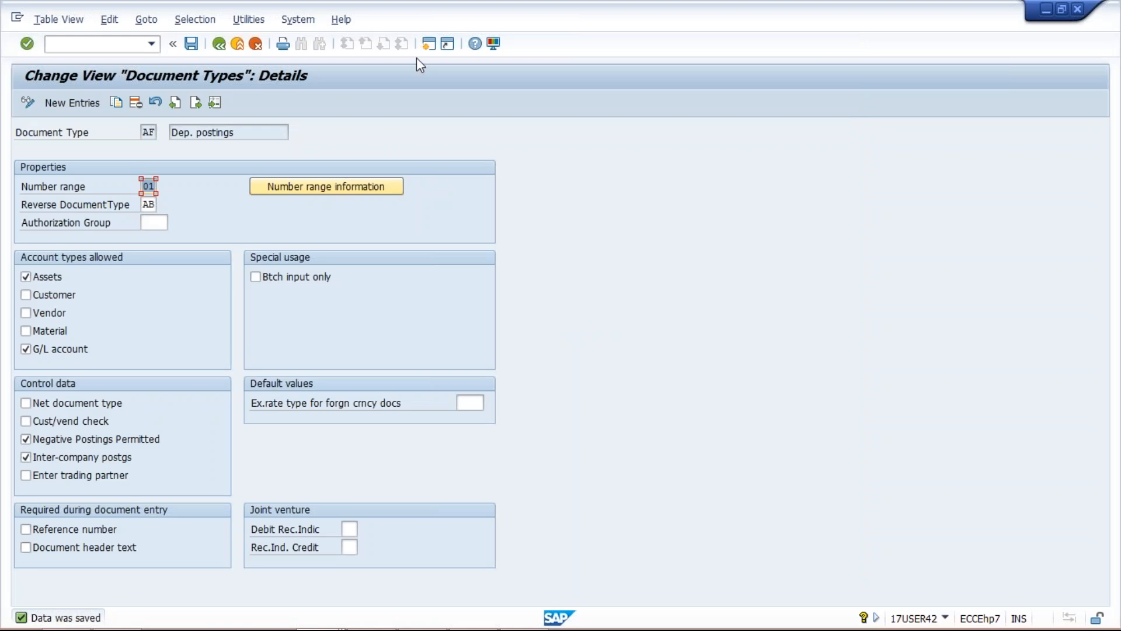
pyautogui.click(118, 47)
pyautogui.write('/')
pyautogui.write('NOAYZ')
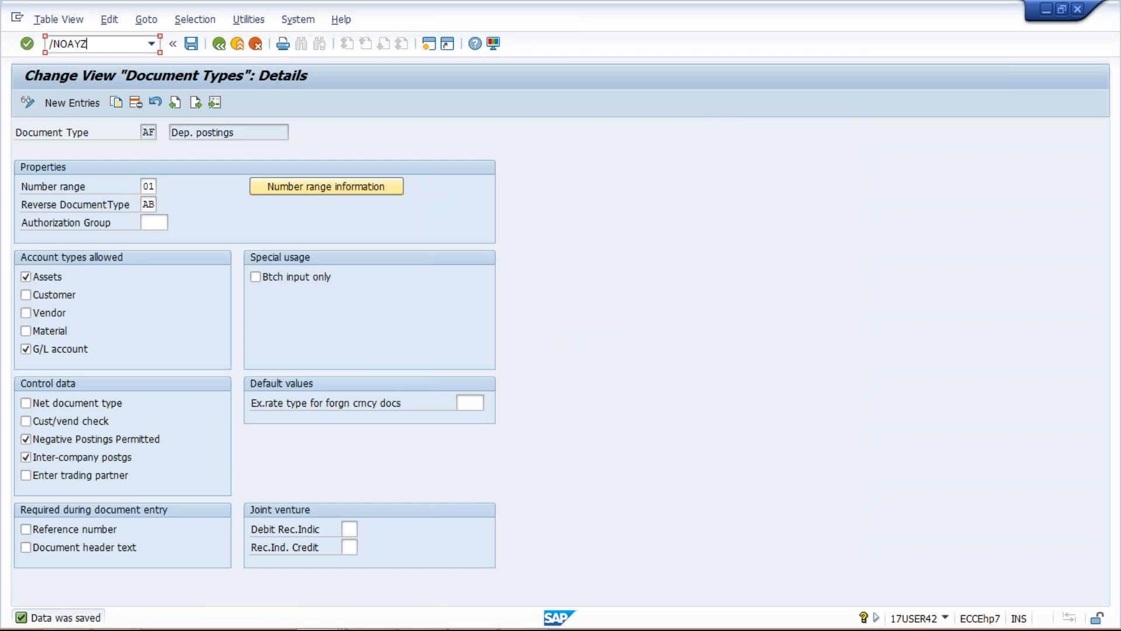
pyautogui.press('Return')
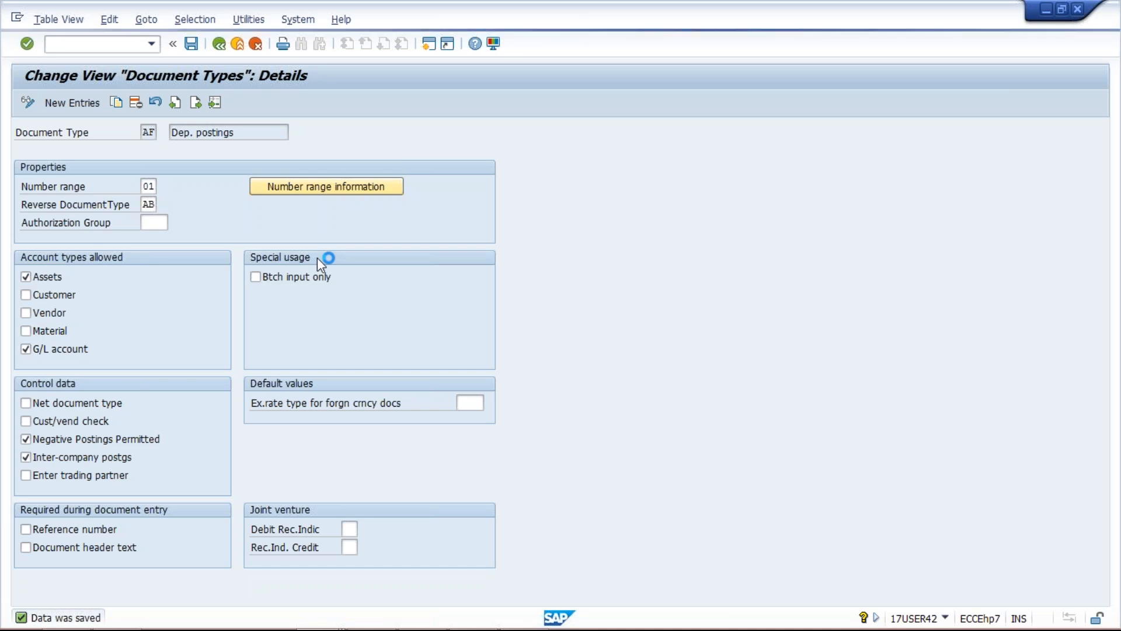
# Recheck section 12 of the PDF guide, then return to SAP and open the depreciation areas of asset class TP&M
pyautogui.click(474, 613)
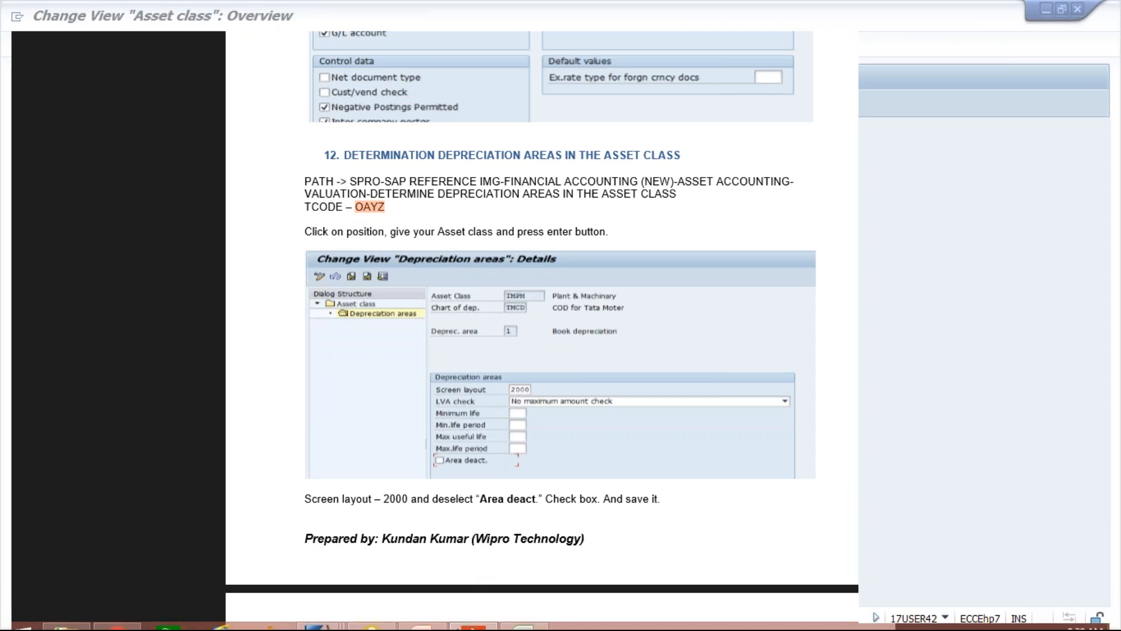
pyautogui.moveTo(320, 604)
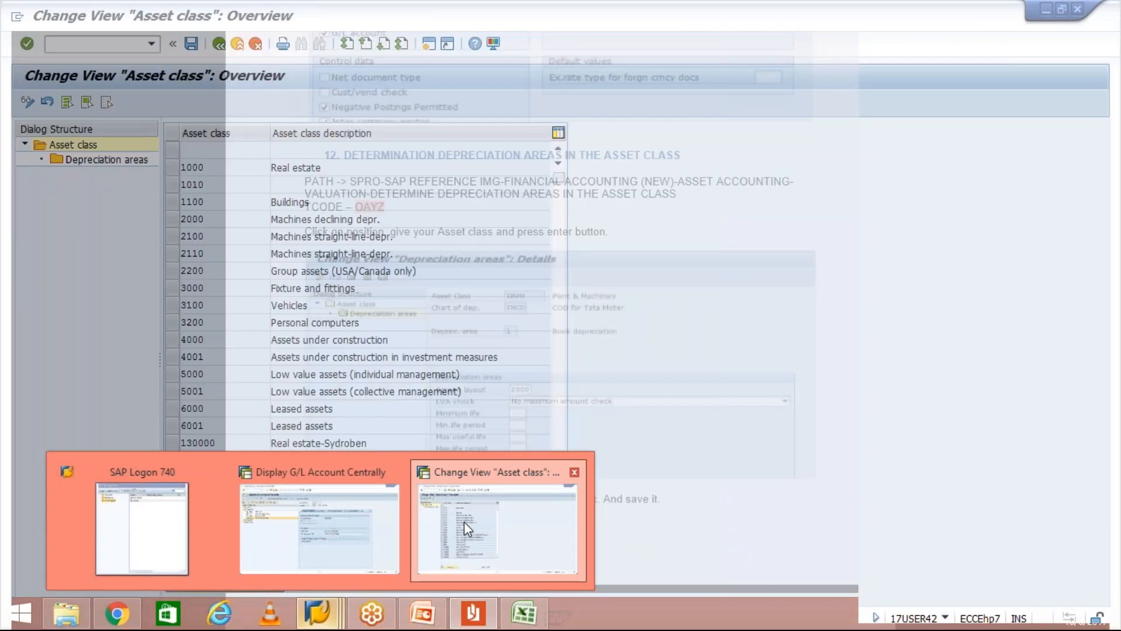
pyautogui.click(466, 528)
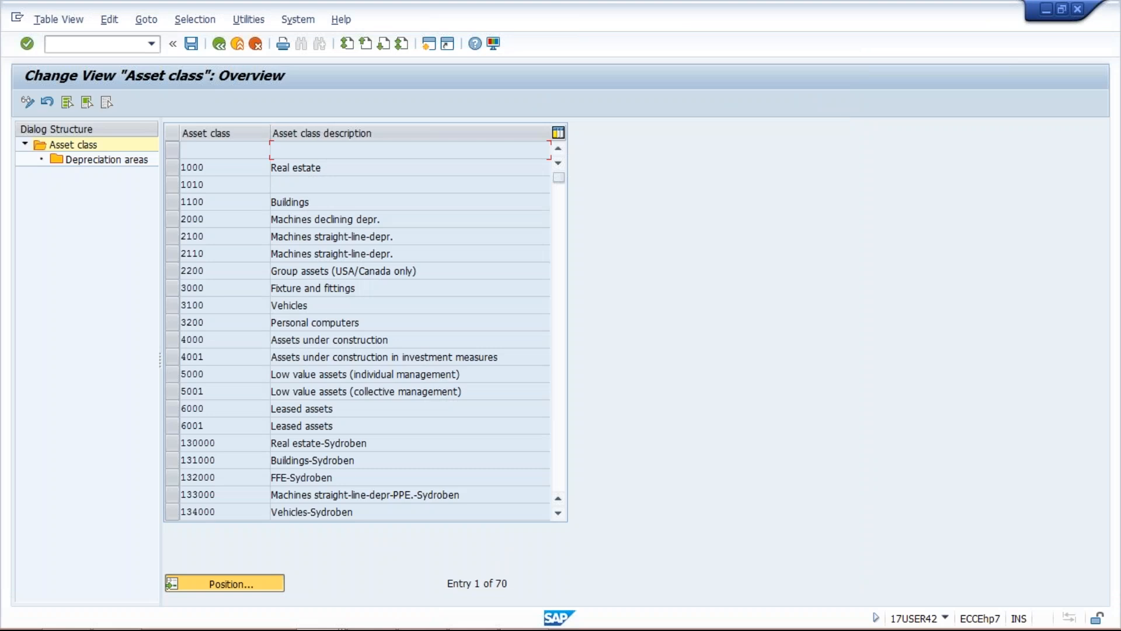
pyautogui.click(231, 583)
pyautogui.write('TM')
pyautogui.press('Down')
pyautogui.press('Return')
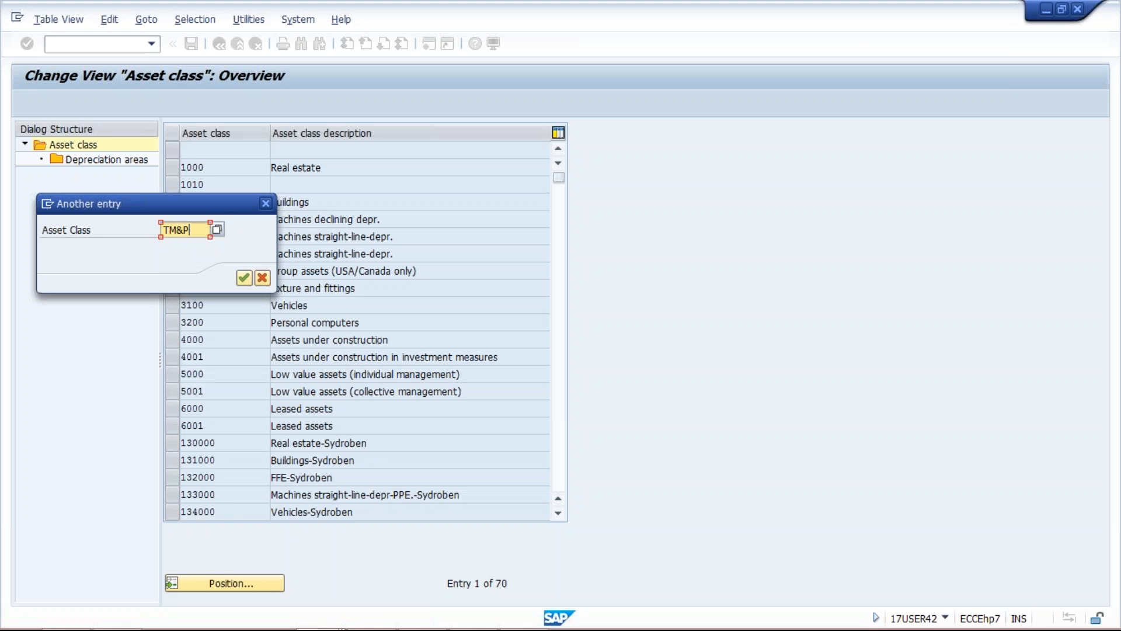
pyautogui.press('Return')
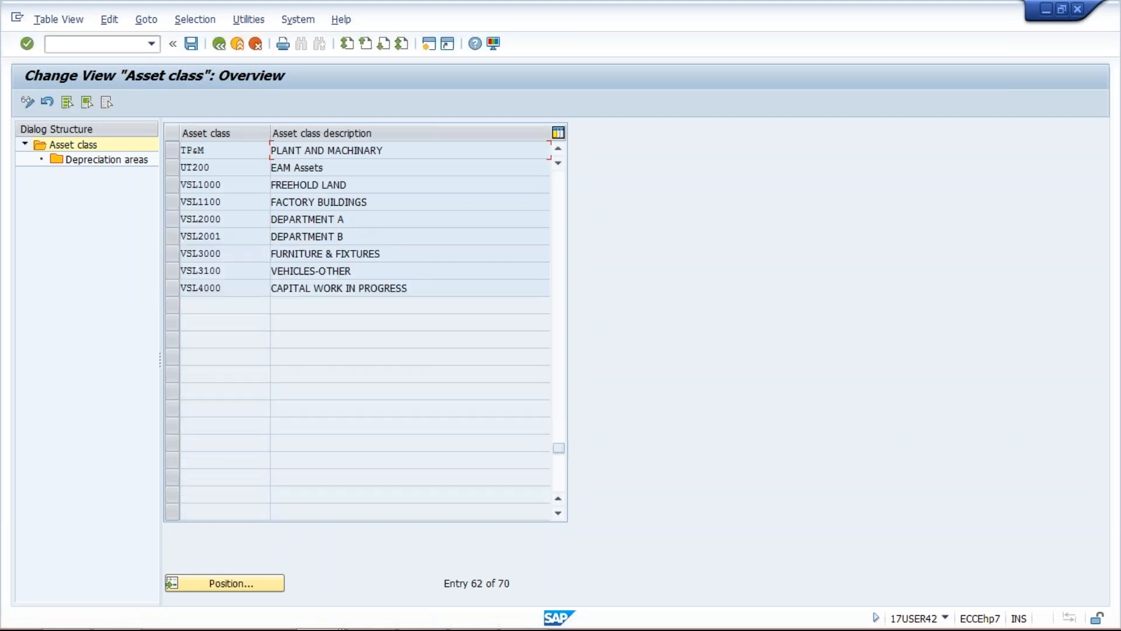
pyautogui.click(173, 151)
pyautogui.doubleClick(133, 159)
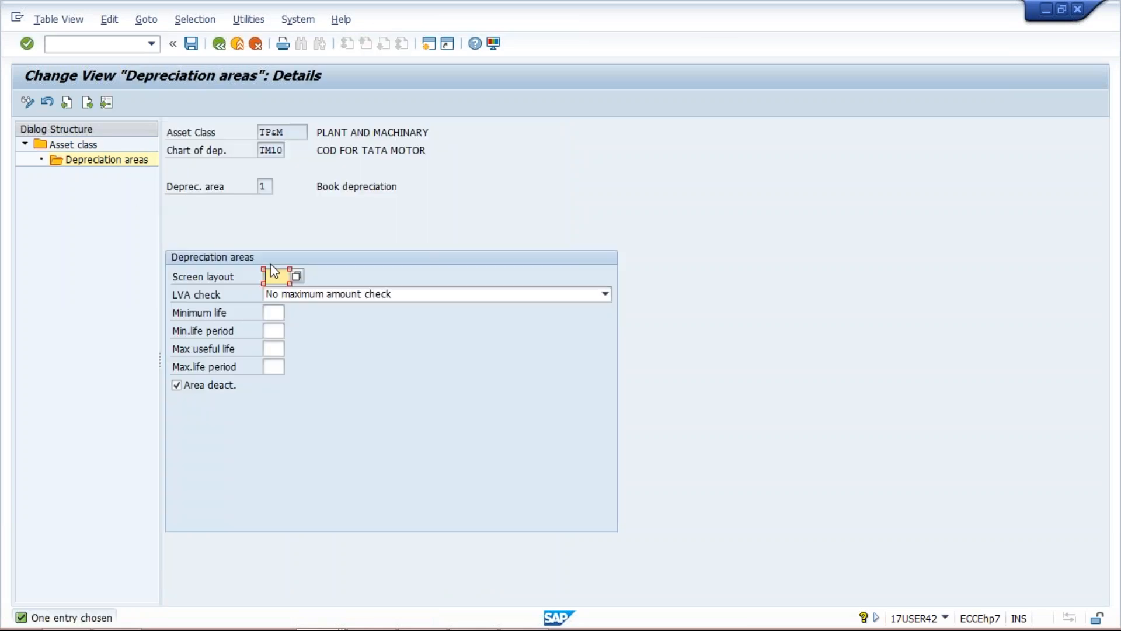
# Set the book depreciation area's screen layout to 2000, clear Area deact. and save under the TATA MOTOR customizing request
pyautogui.write('2000')
pyautogui.click(189, 390)
pyautogui.click(191, 44)
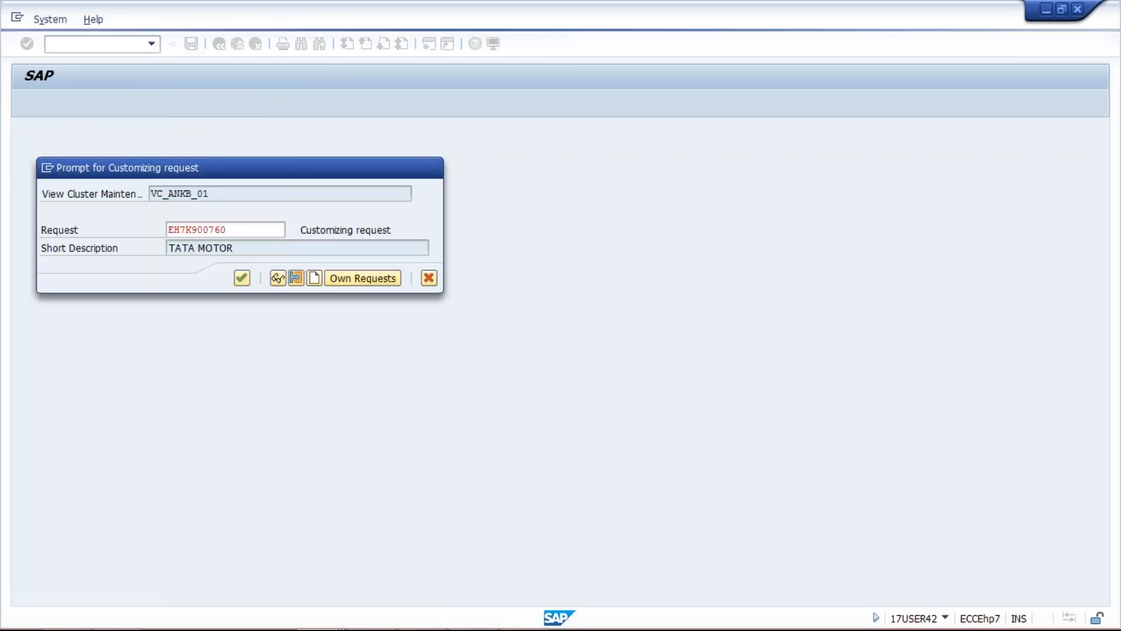
pyautogui.press('Return')
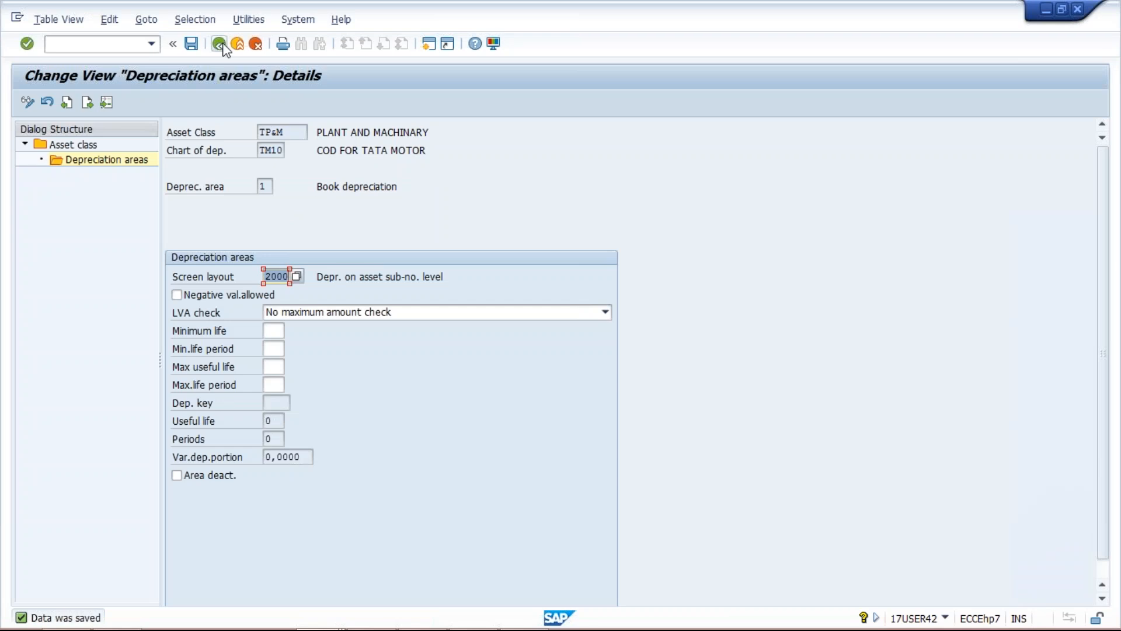
# Consult section 13 of the PDF guide on rounding off net book value and depreciation, and highlight its transaction code OAYO
pyautogui.moveTo(371, 614)
pyautogui.moveTo(518, 623)
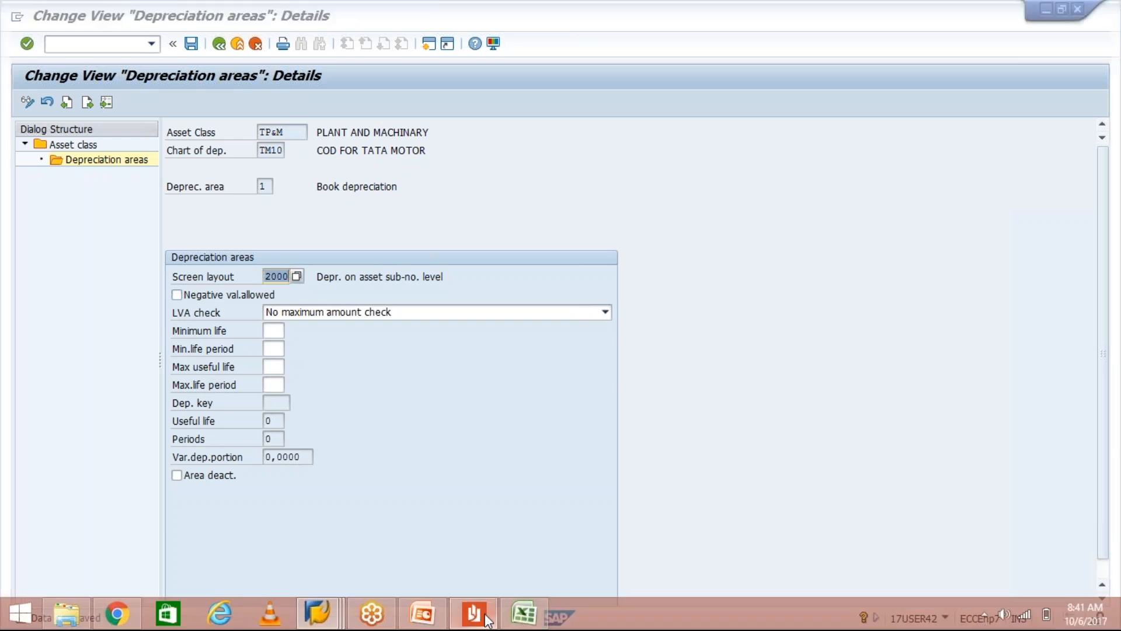
pyautogui.click(486, 615)
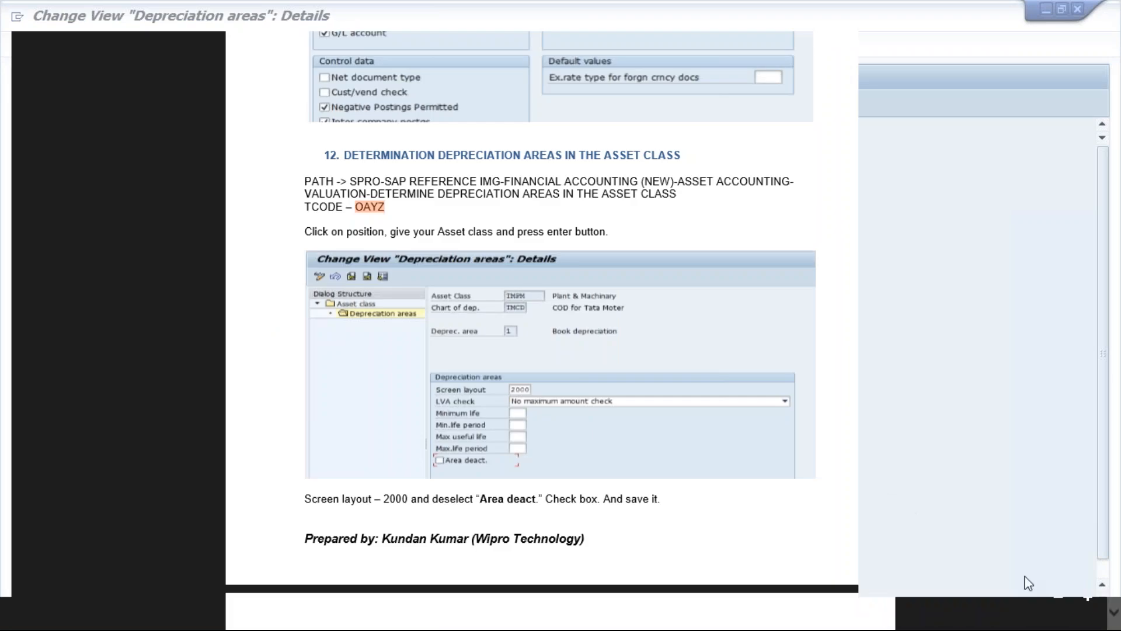
pyautogui.click(1114, 621)
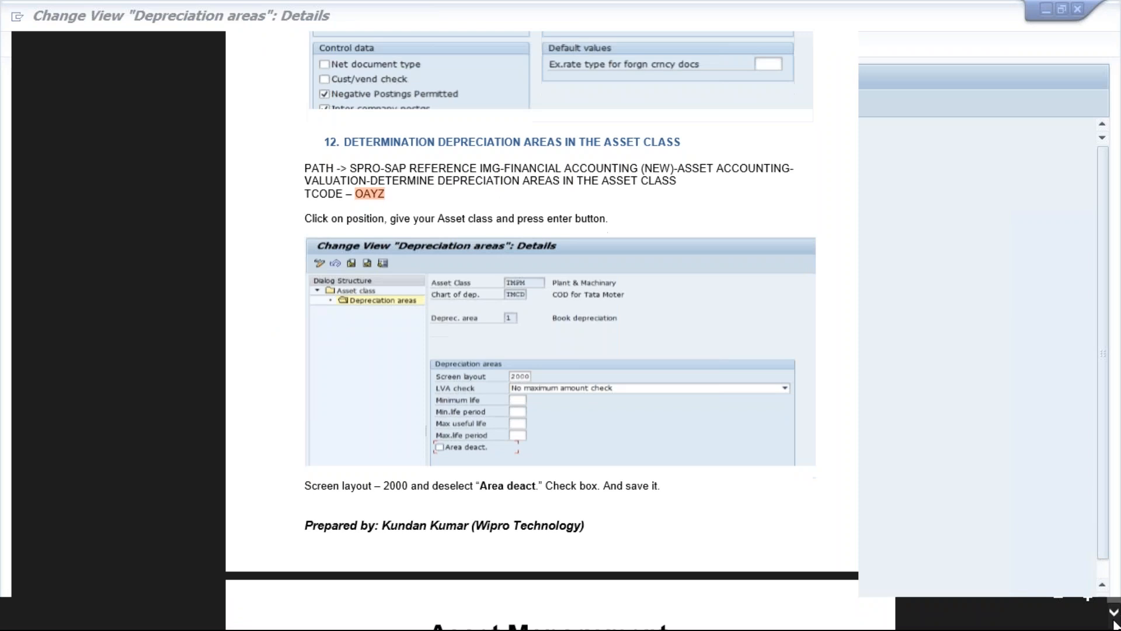
pyautogui.click(1115, 621)
pyautogui.click(1114, 621)
pyautogui.click(1114, 621)
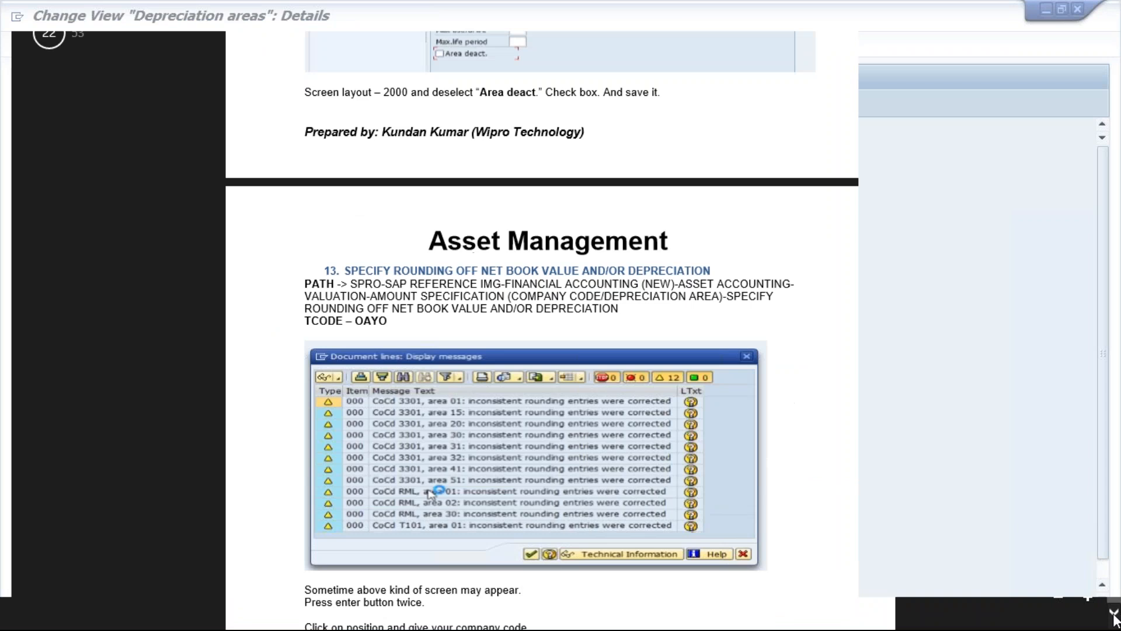
pyautogui.click(1114, 618)
pyautogui.click(1114, 617)
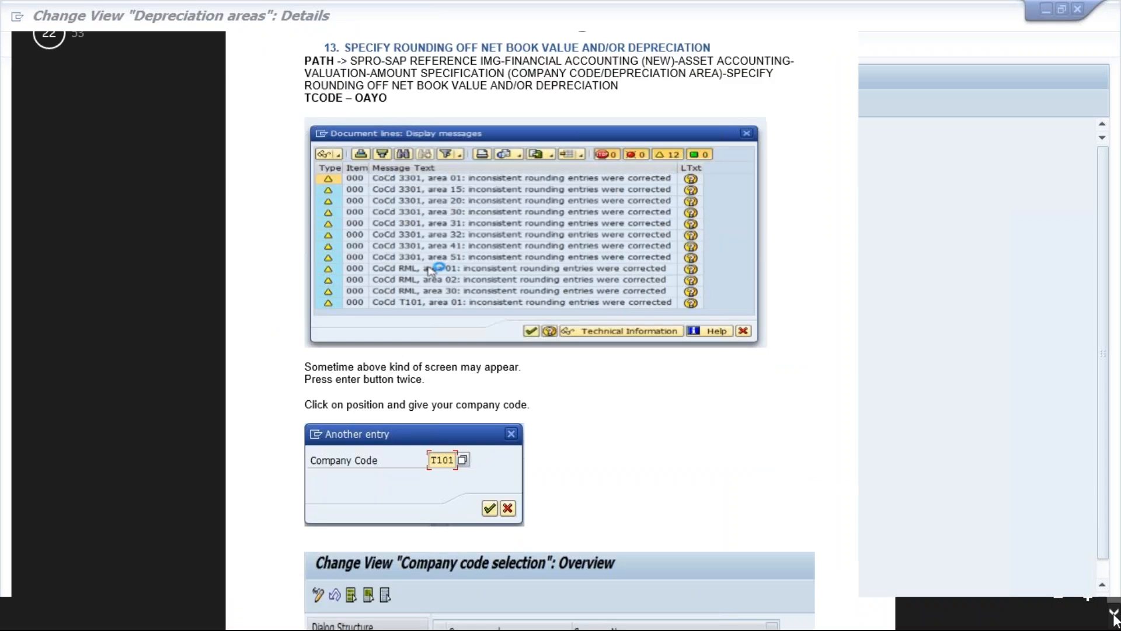
pyautogui.click(1114, 617)
pyautogui.click(1114, 617)
pyautogui.click(1116, 16)
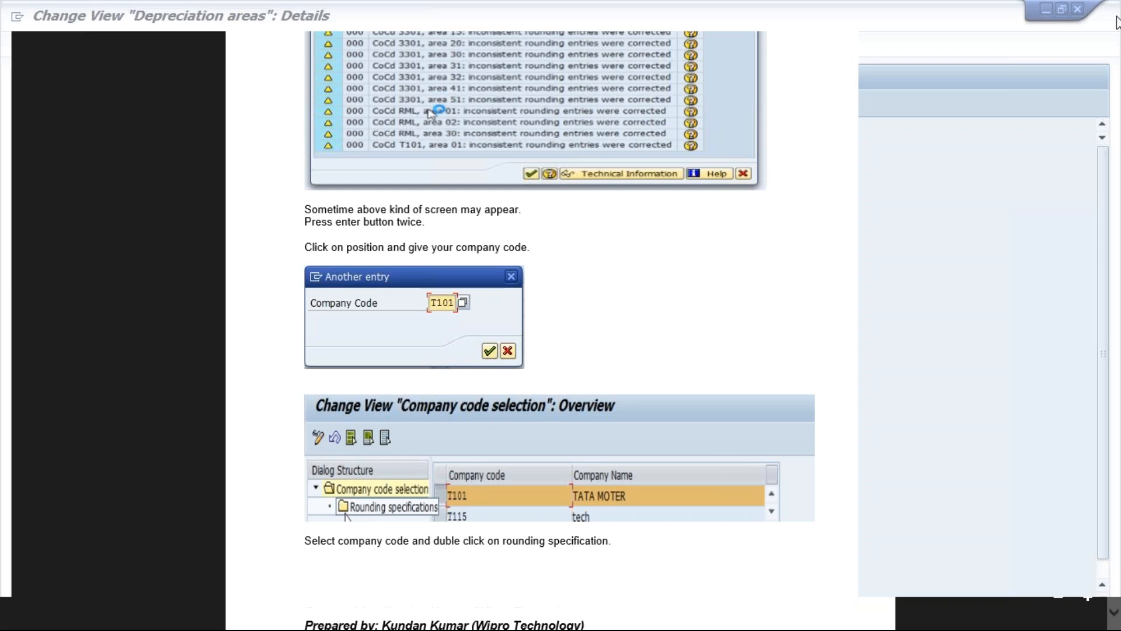
pyautogui.click(1117, 17)
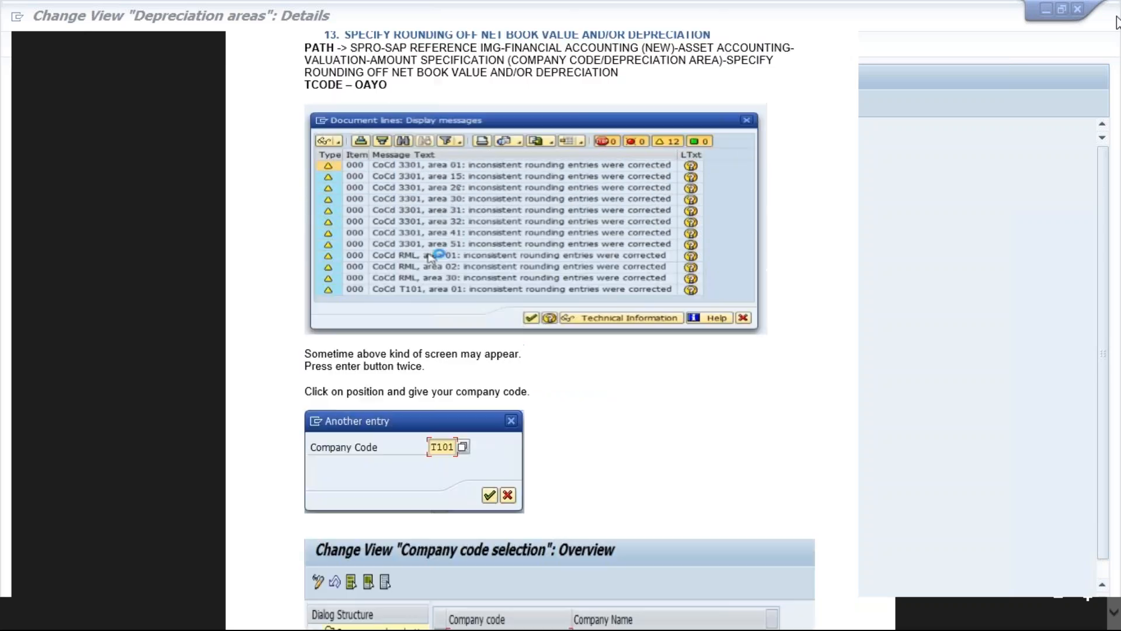
pyautogui.click(1116, 19)
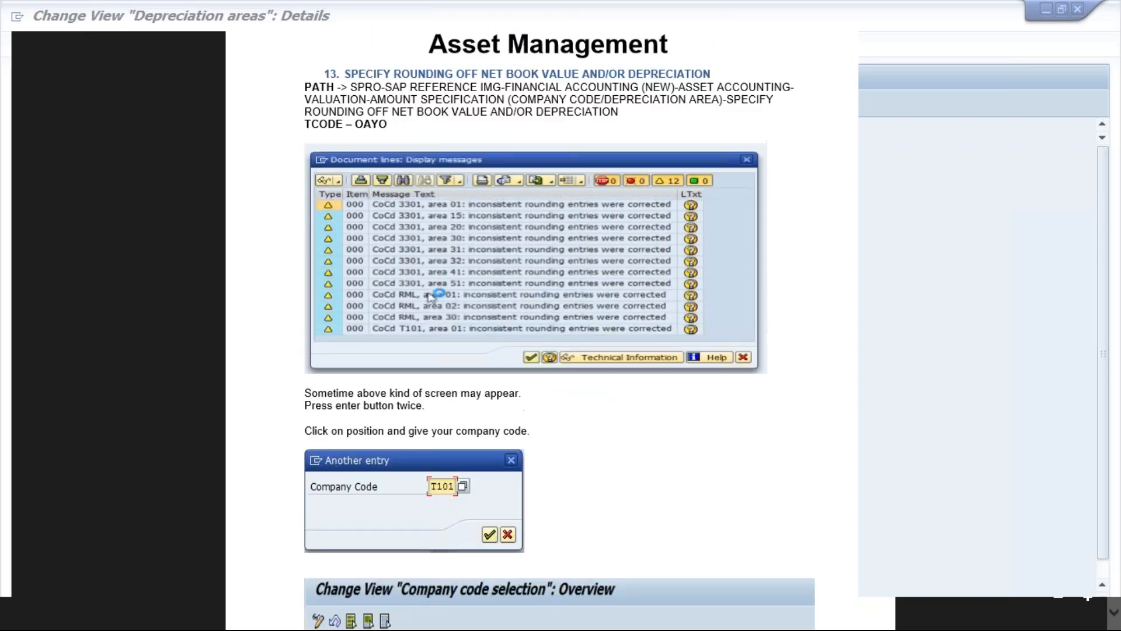
pyautogui.doubleClick(359, 123)
# Switch back to SAP, start transaction OAYO for the rounding specifications and acknowledge the message about corrected entries
pyautogui.moveTo(348, 618)
pyautogui.click(465, 567)
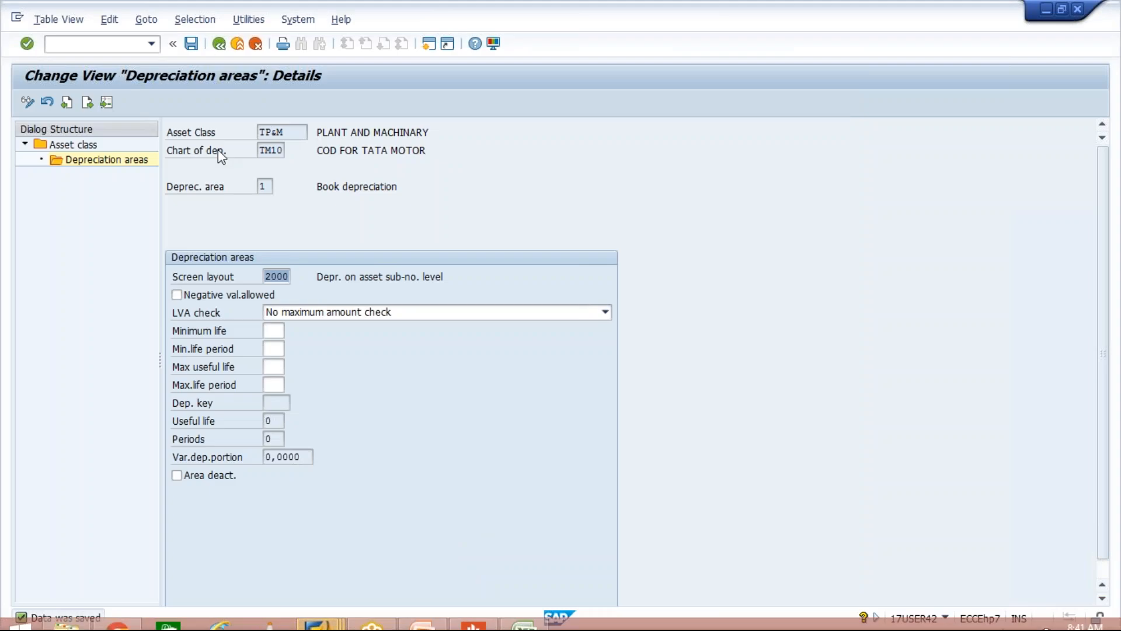
pyautogui.click(98, 42)
pyautogui.write('OAYO')
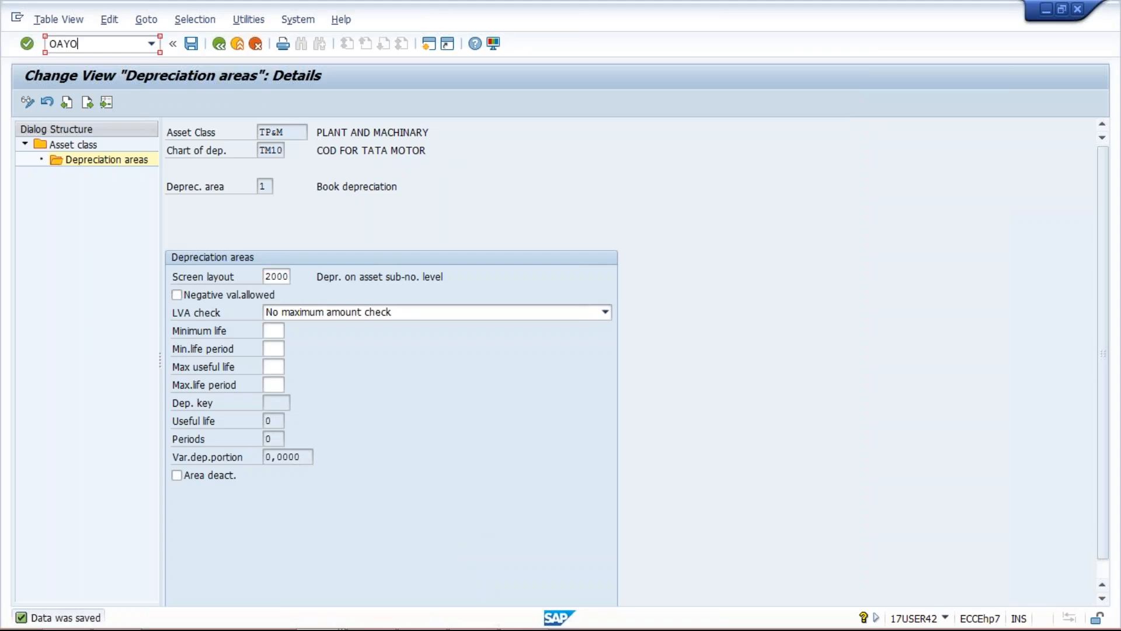
pyautogui.write('/N')
pyautogui.press('Return')
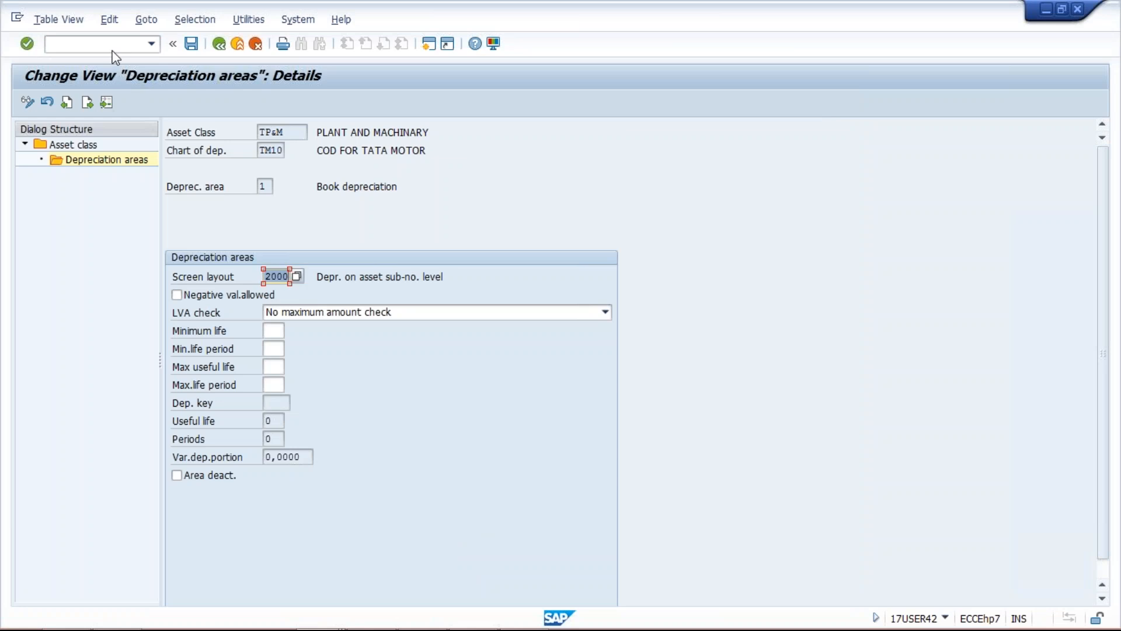
pyautogui.click(113, 44)
pyautogui.write('/NOAYO')
pyautogui.press('Return')
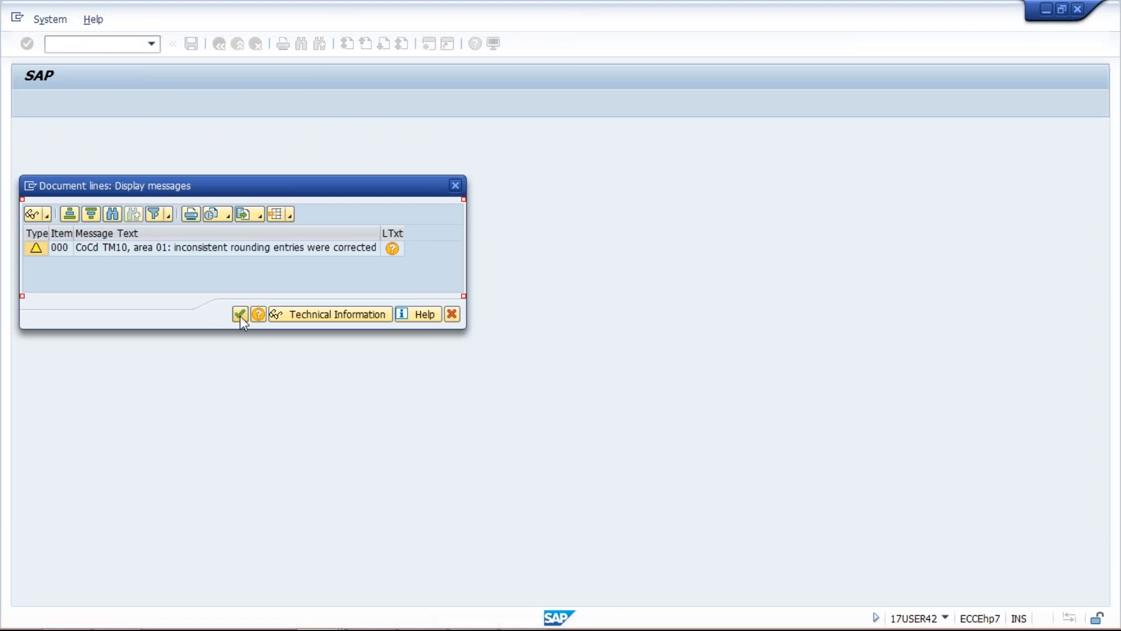
pyautogui.click(240, 315)
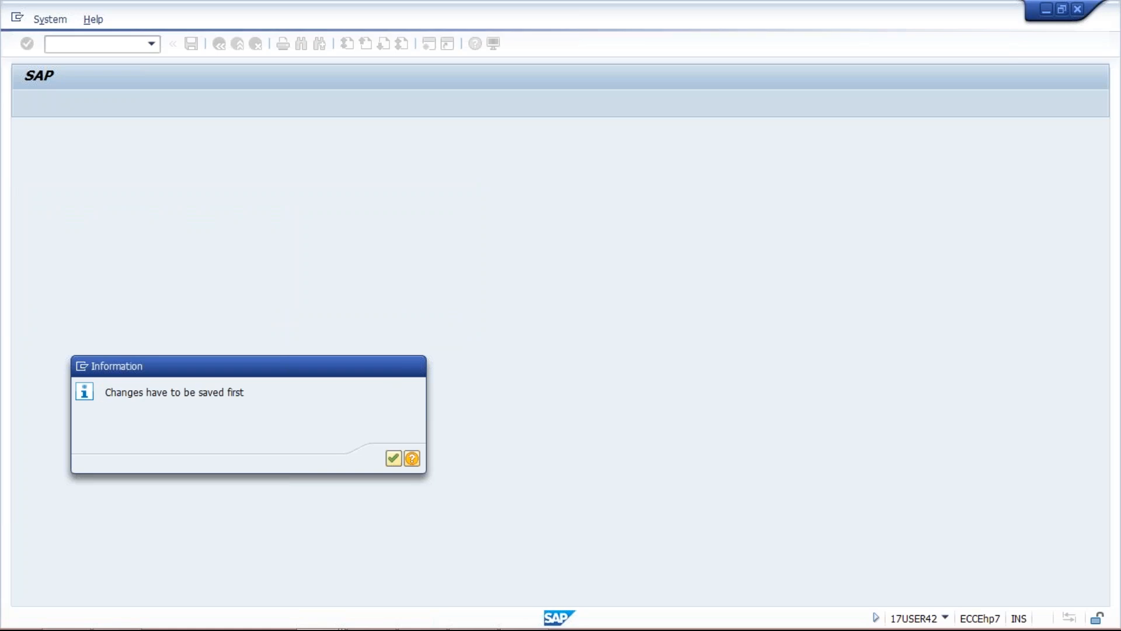
# Find company code TM10 in the company code selection and open its rounding specifications
pyautogui.click(248, 588)
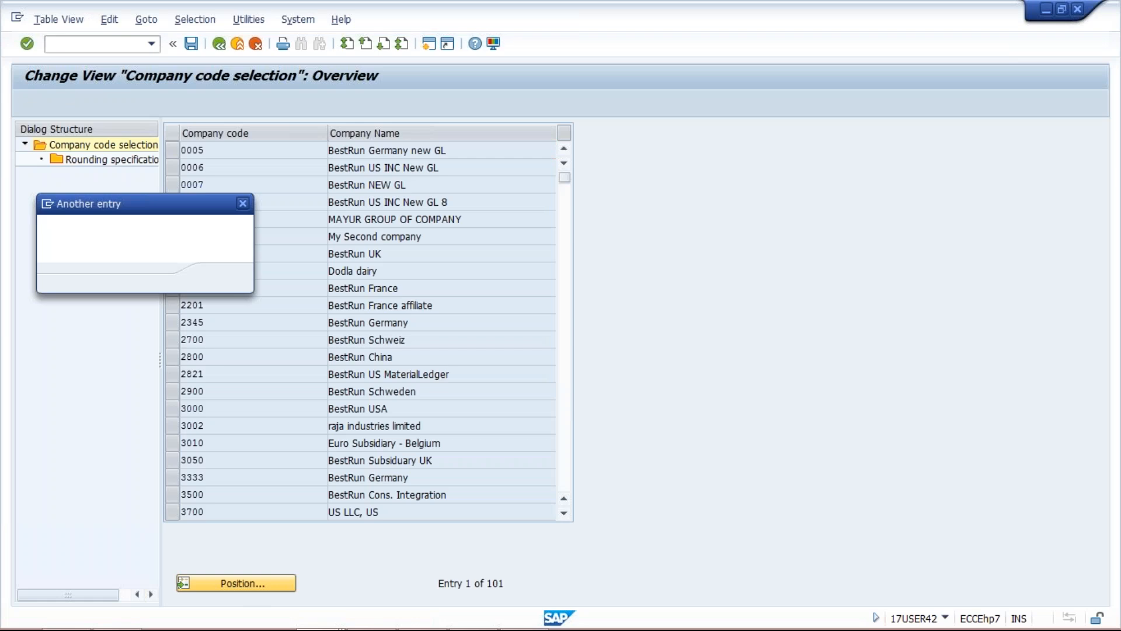
pyautogui.write('TN')
pyautogui.press('BackSpace')
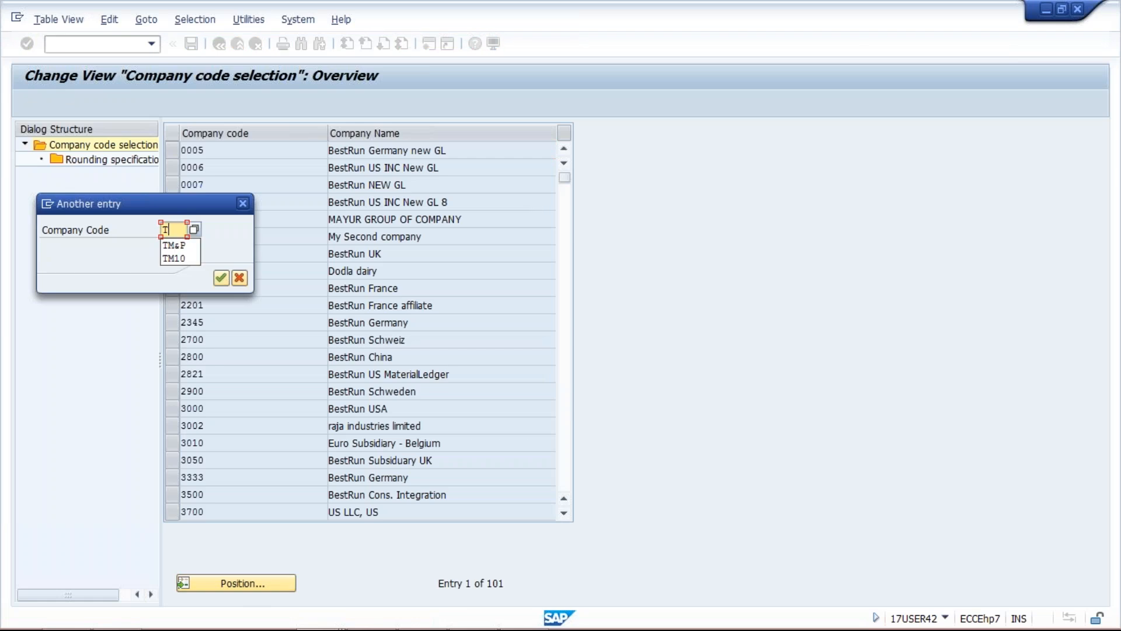
pyautogui.write('M10')
pyautogui.press('Return')
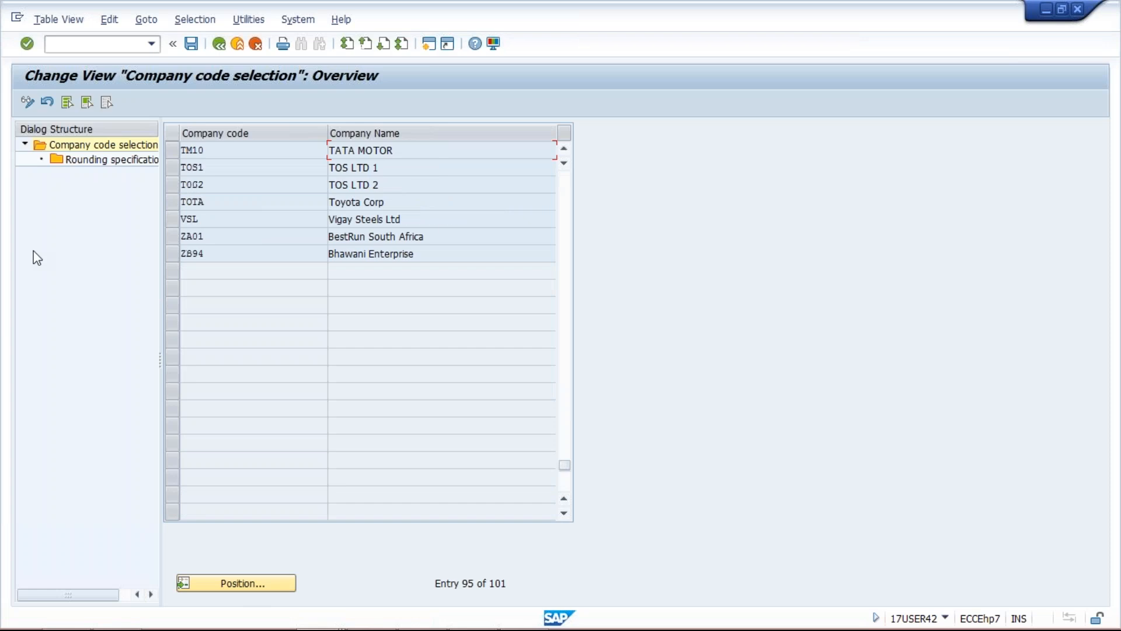
pyautogui.click(172, 150)
pyautogui.doubleClick(125, 164)
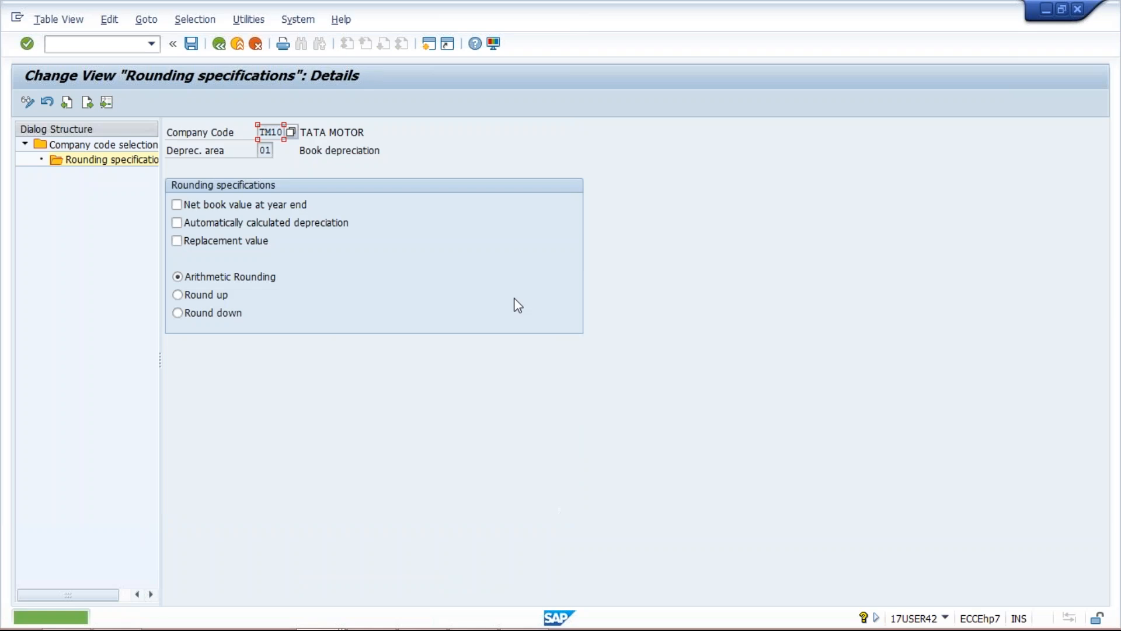
# Enable rounding only for automatically calculated depreciation with Arithmetic Rounding, and save under the TATA MOTOR customizing request
pyautogui.click(227, 205)
pyautogui.click(287, 227)
pyautogui.click(245, 205)
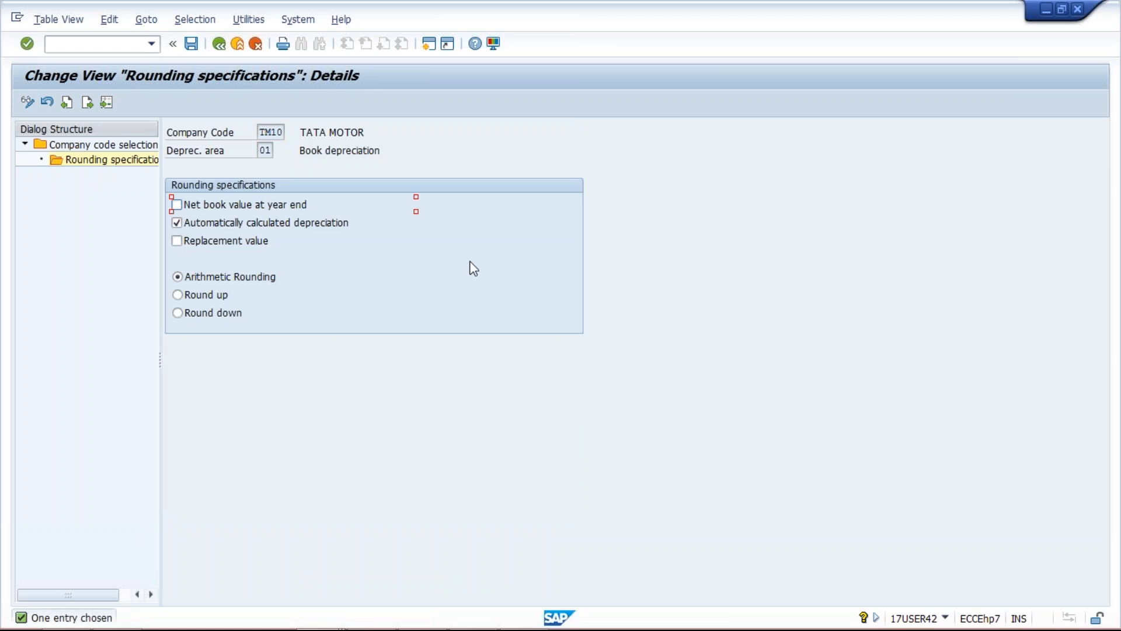
pyautogui.click(266, 278)
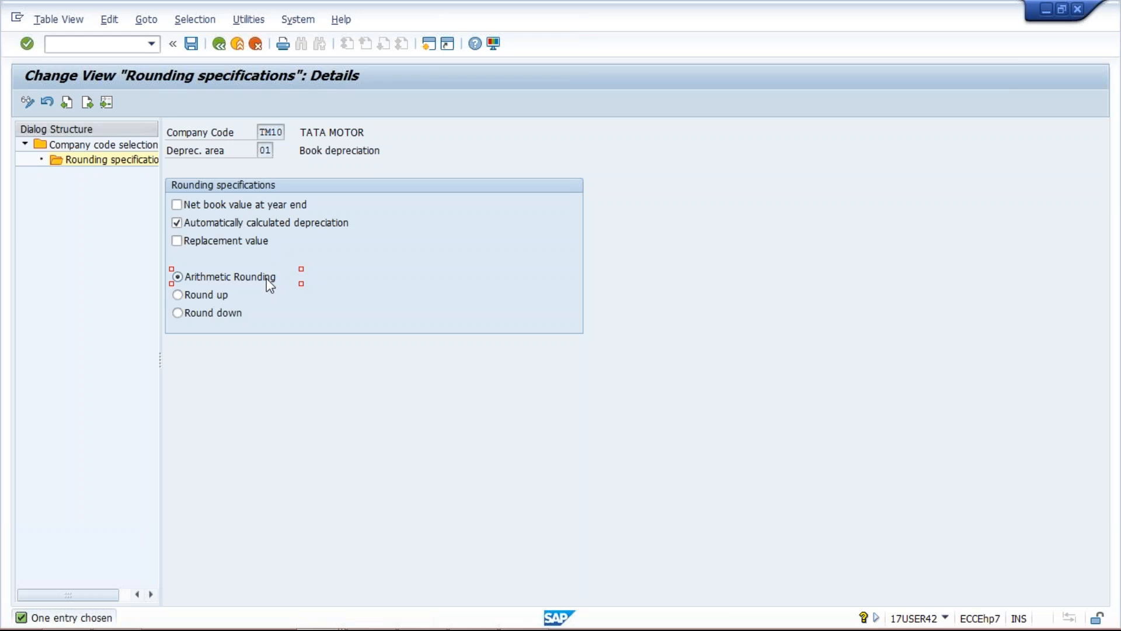
pyautogui.click(191, 44)
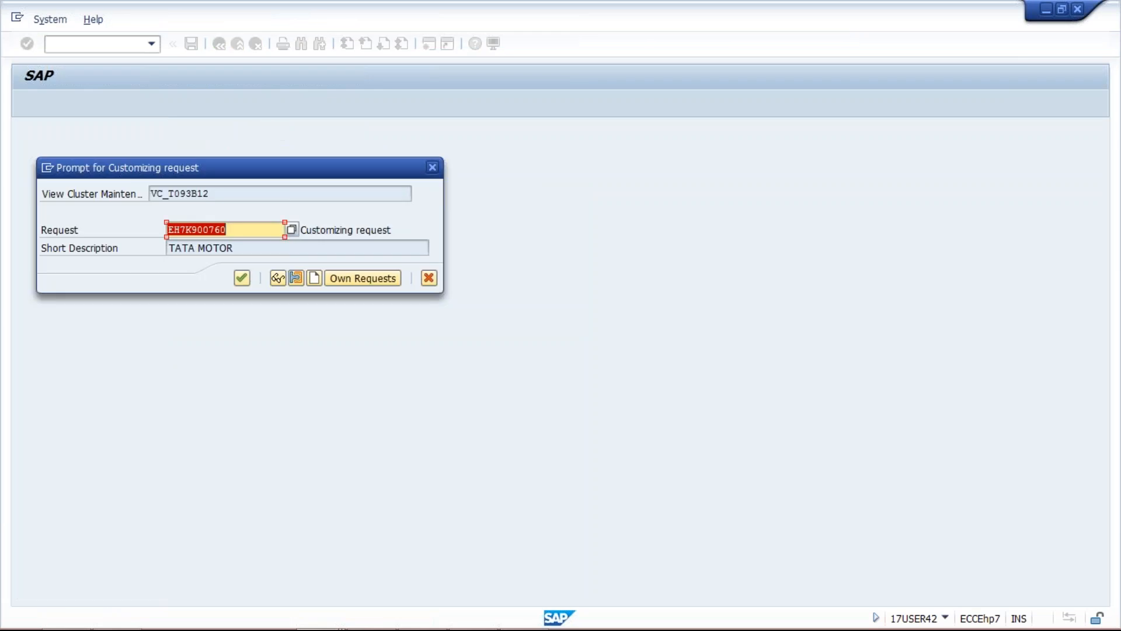
pyautogui.click(241, 278)
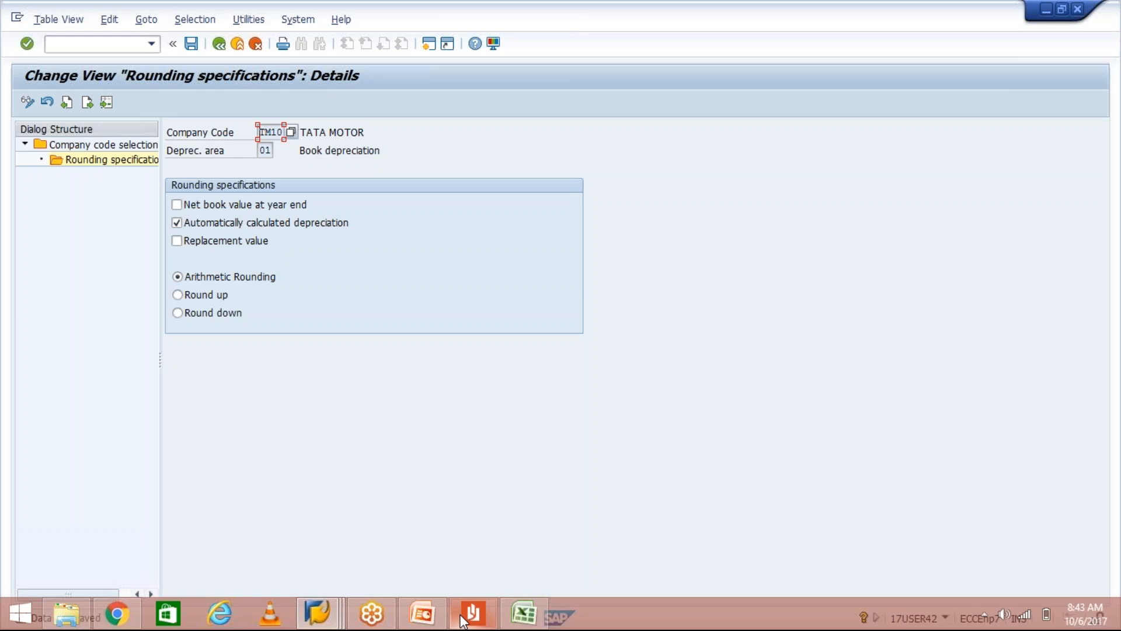
# Switch to the PDF guide, consult section 14 on depreciation calculation methods, and highlight its transaction code AFAMS
pyautogui.click(467, 614)
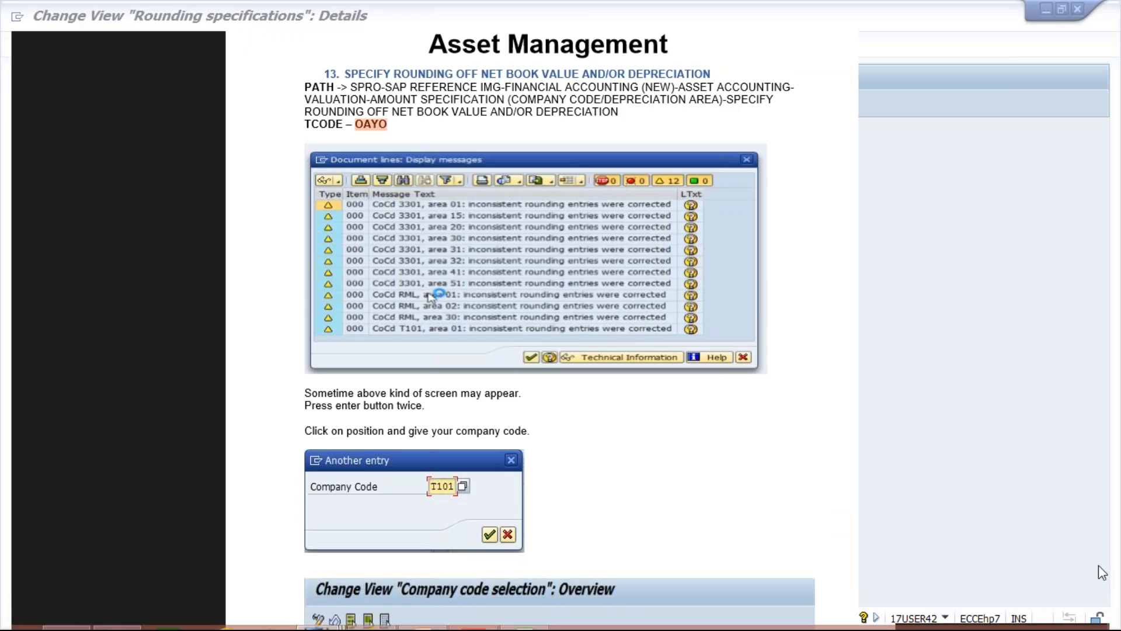
pyautogui.click(1113, 610)
pyautogui.click(1113, 609)
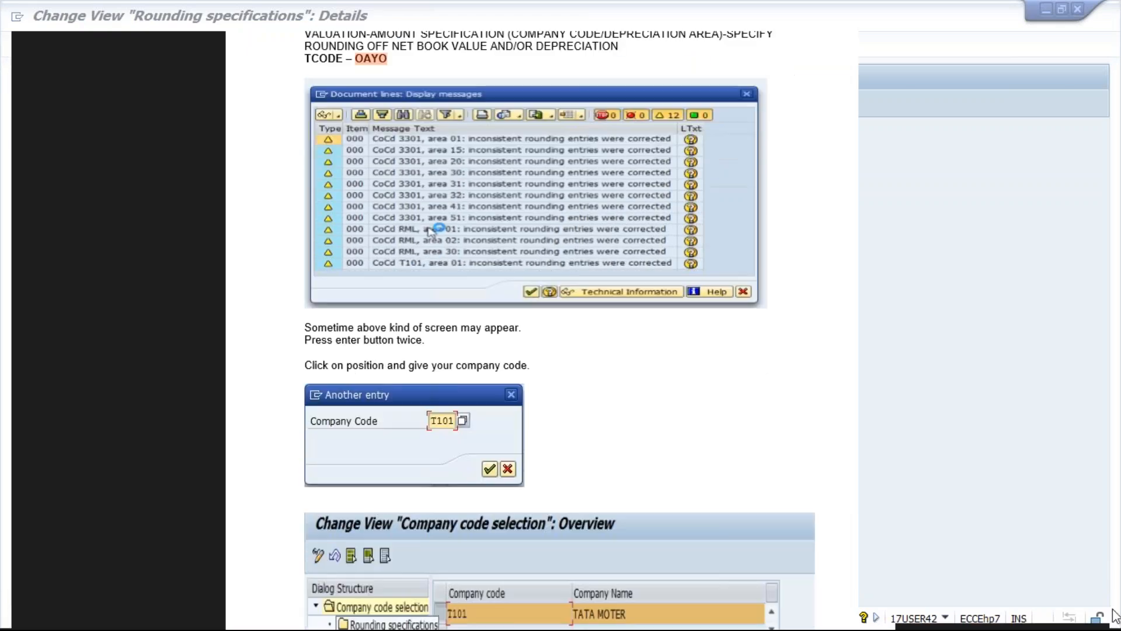
pyautogui.scroll(-10, 1115, 616)
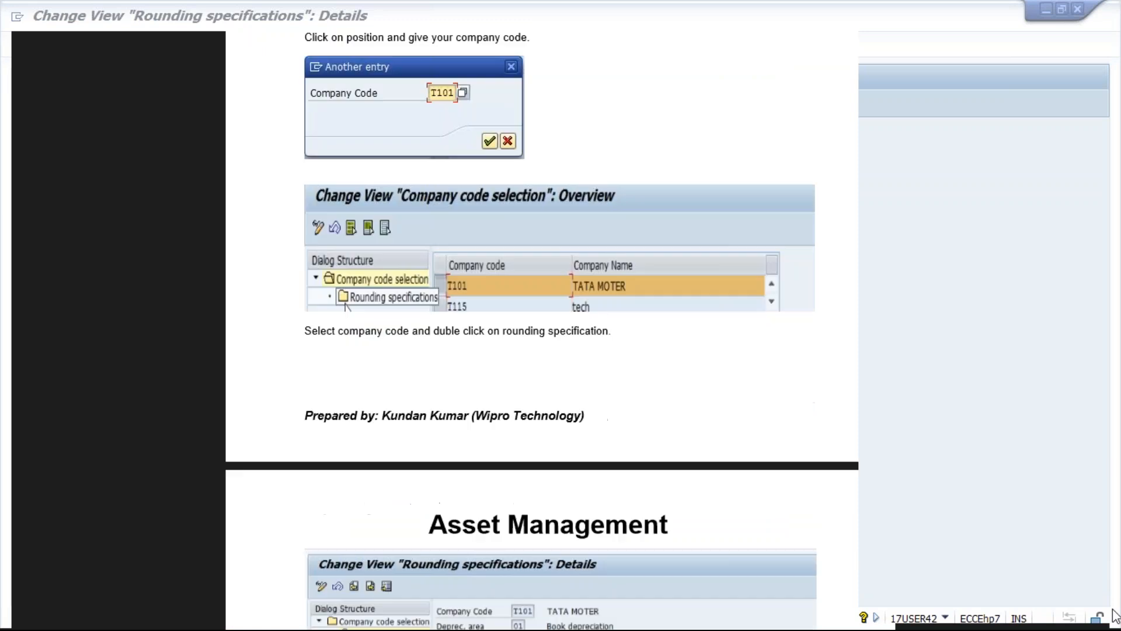
pyautogui.scroll(-9, 1116, 616)
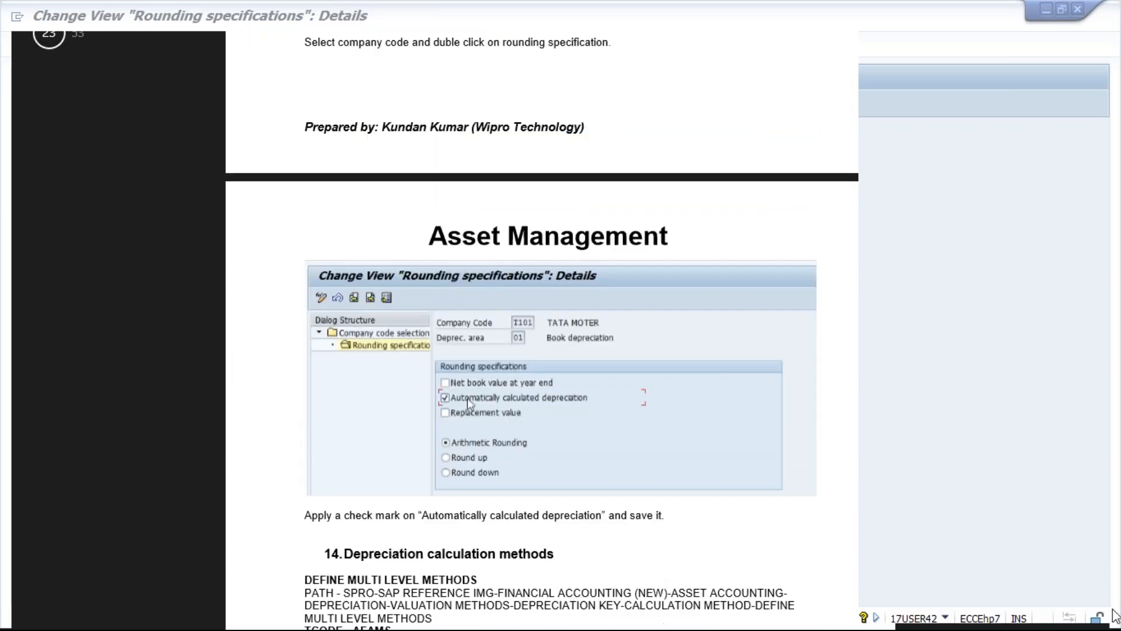
pyautogui.scroll(-9, 1115, 616)
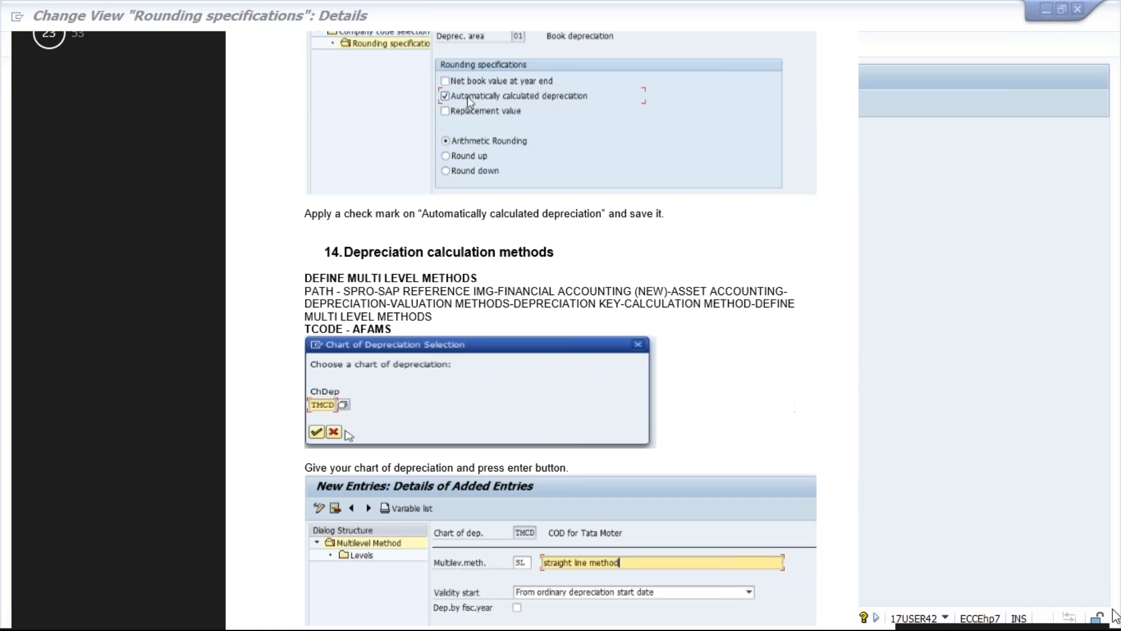
pyautogui.scroll(-2, 1116, 617)
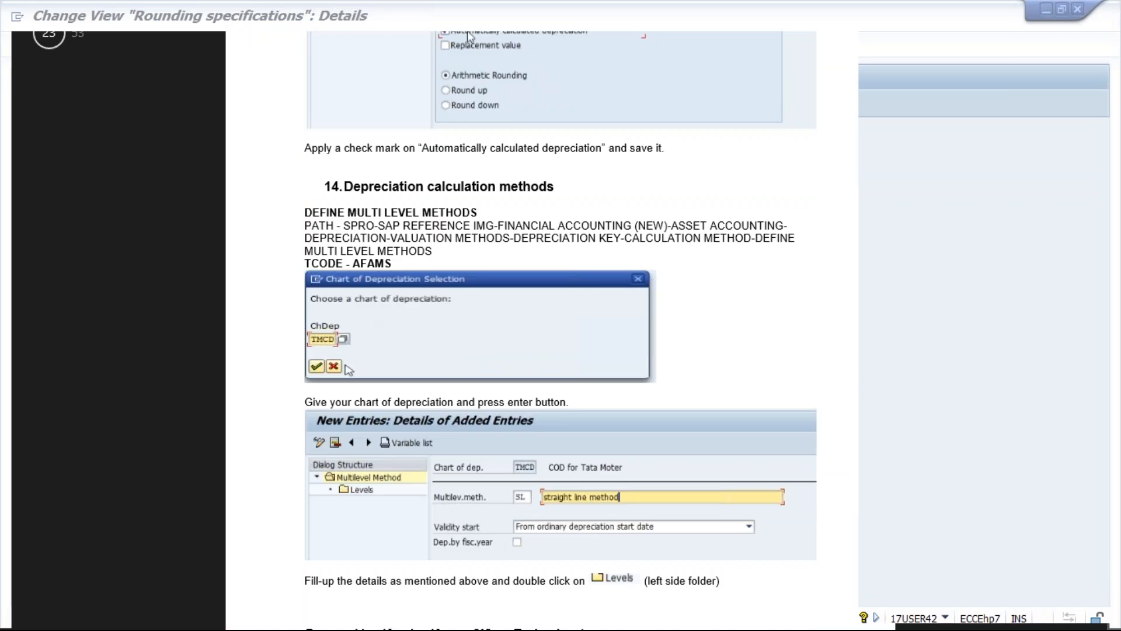
pyautogui.moveTo(384, 262); pyautogui.dragTo(358, 258)
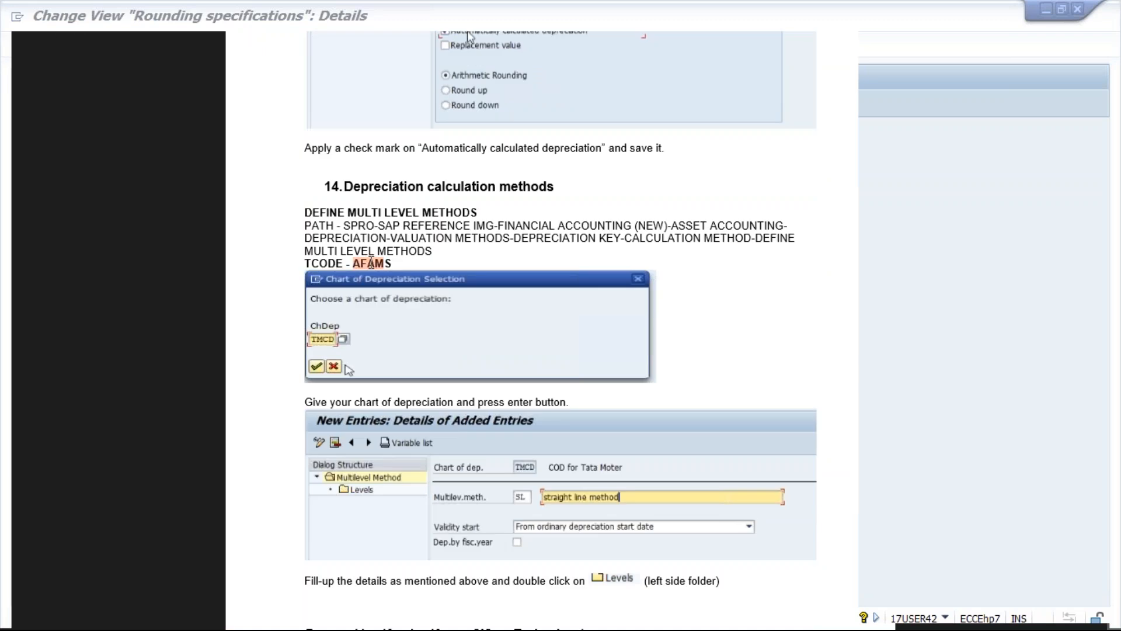
pyautogui.click(393, 263)
pyautogui.moveTo(380, 264); pyautogui.dragTo(356, 263)
# Review the guide's example entries for the straight line multilevel method and its levels, up to section 15
pyautogui.scroll(-1, 1116, 618)
pyautogui.scroll(-3, 1115, 618)
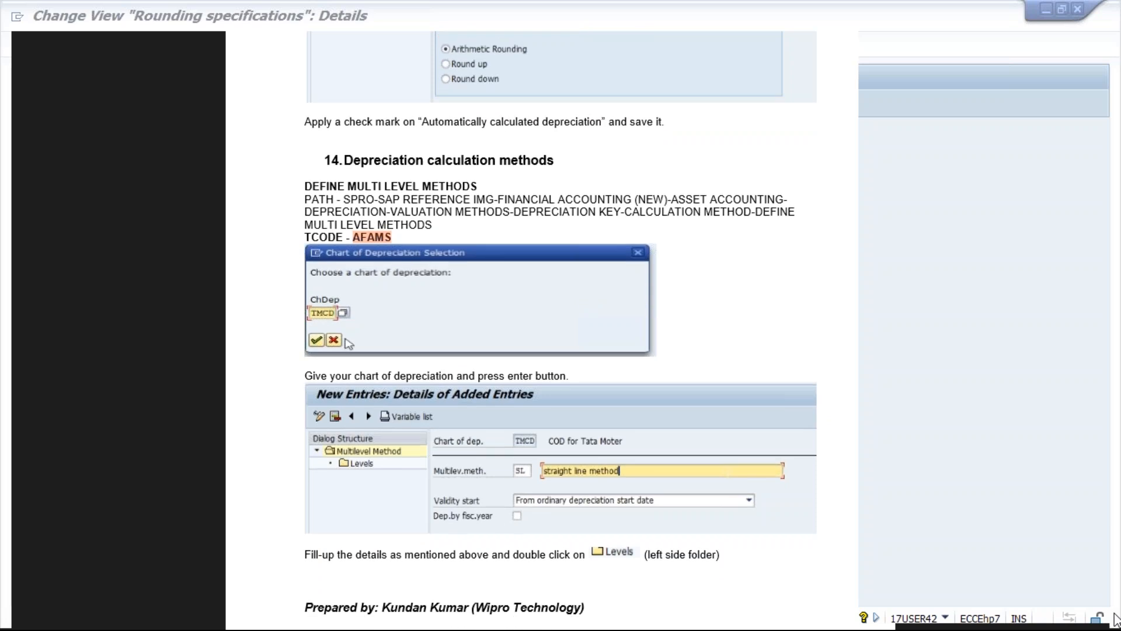
pyautogui.scroll(-9, 1116, 618)
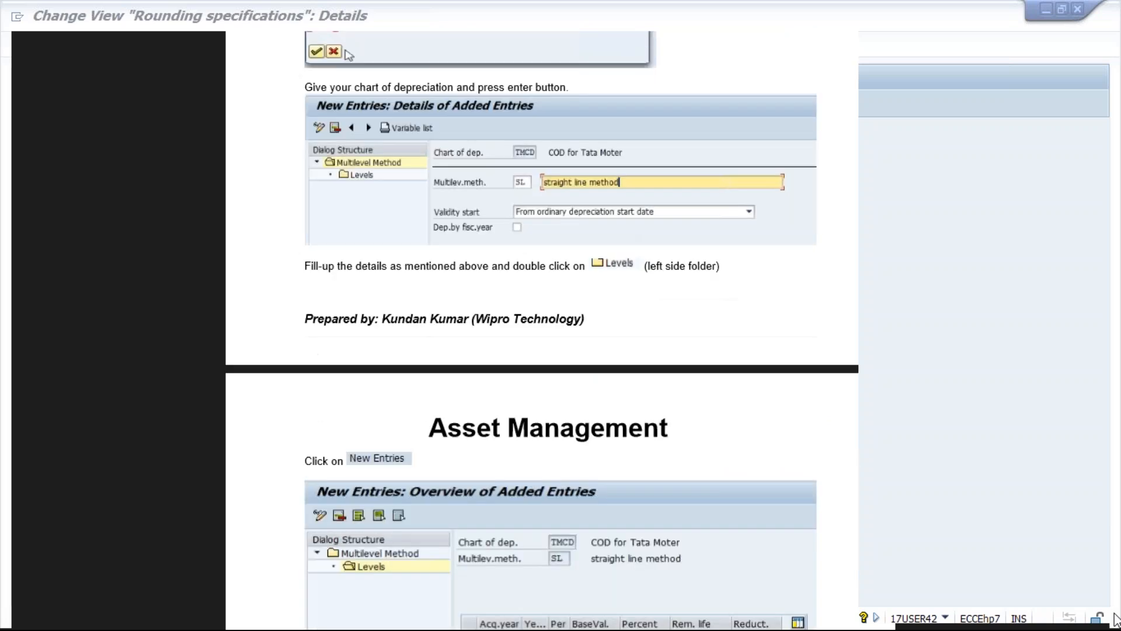
pyautogui.scroll(-5, 1115, 618)
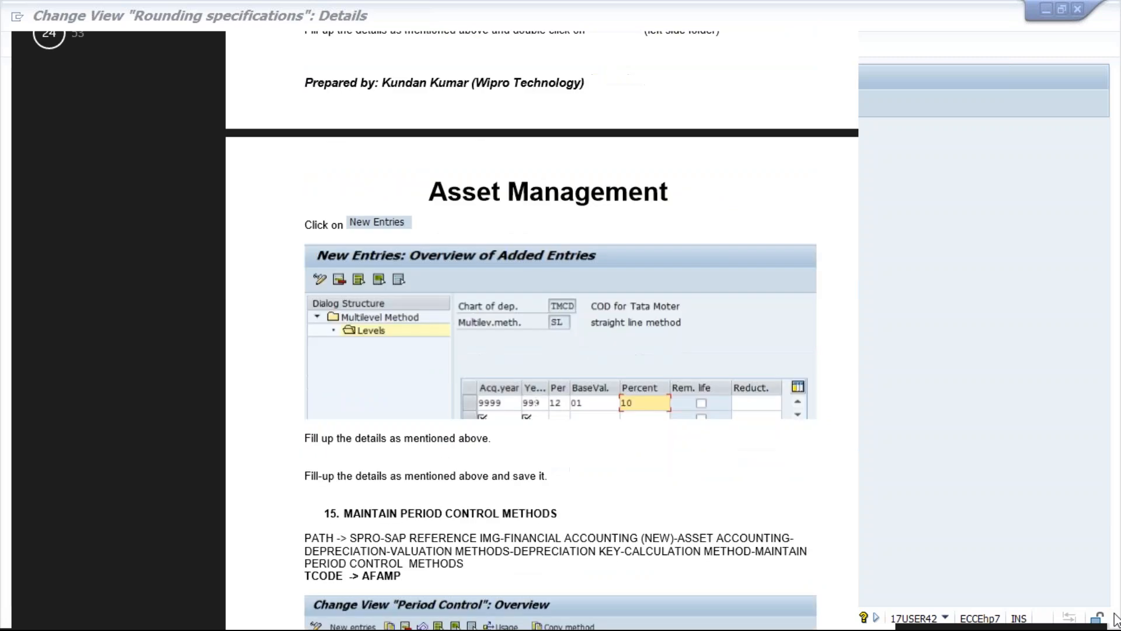
pyautogui.scroll(-1, 1115, 618)
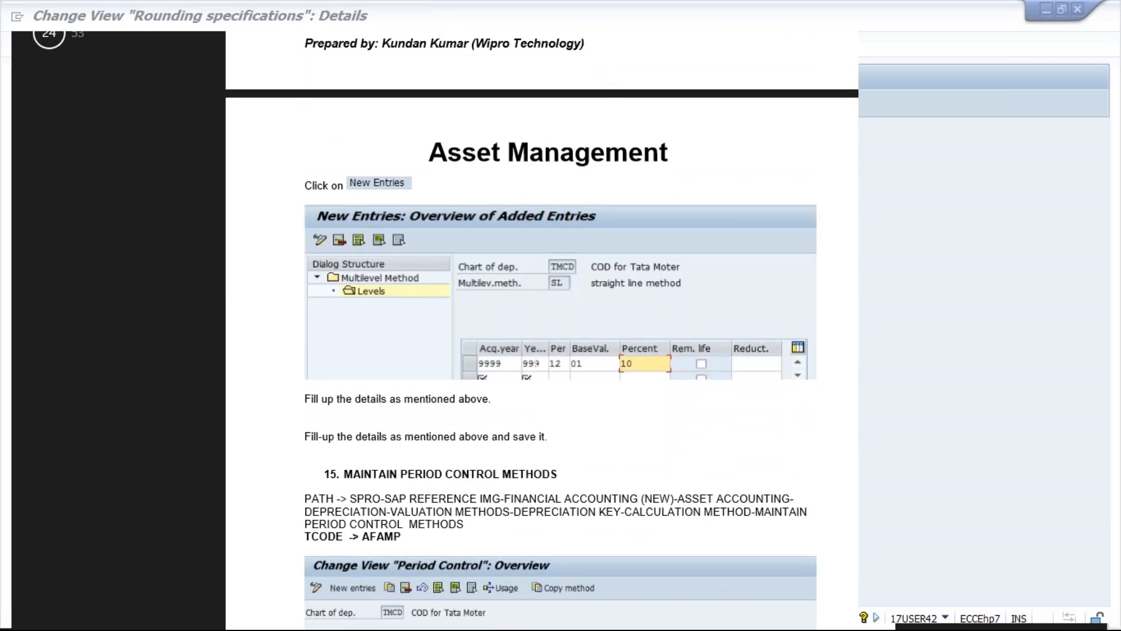
# Switch back to SAP and start transaction AFAMS for the multilevel methods
pyautogui.hotkey('alt', 'Tab')
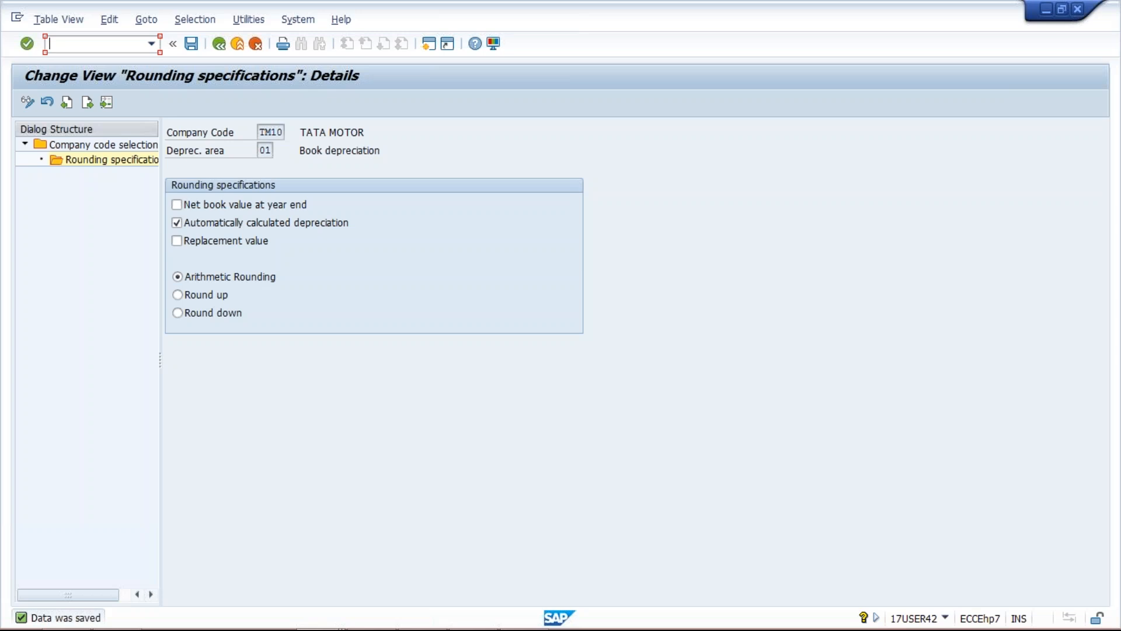
pyautogui.write('/NAFAMS')
pyautogui.press('Return')
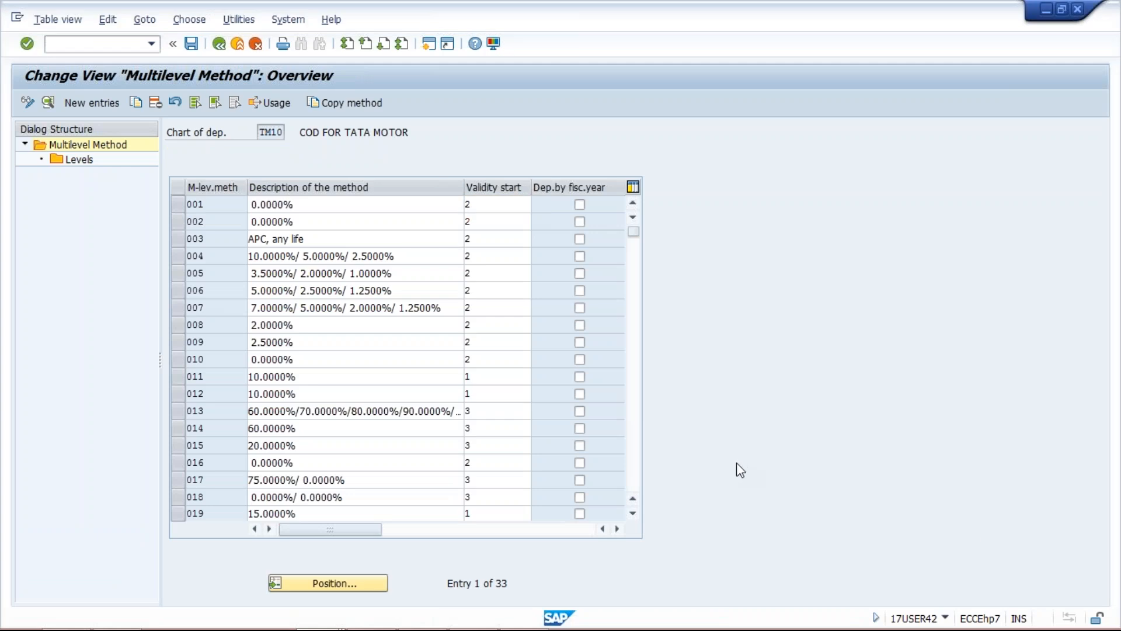
# Create multilevel method SL with description STRAIGHT LINE METHOD and validity start From ordinary depreciation start date
pyautogui.click(91, 104)
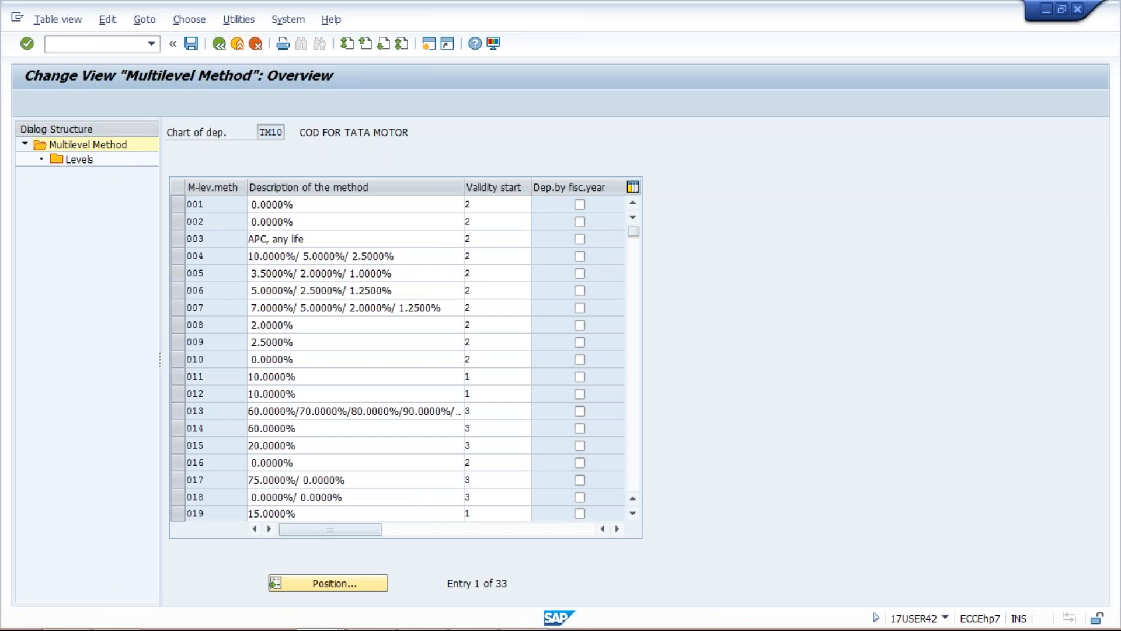
pyautogui.write('SL')
pyautogui.press('Tab')
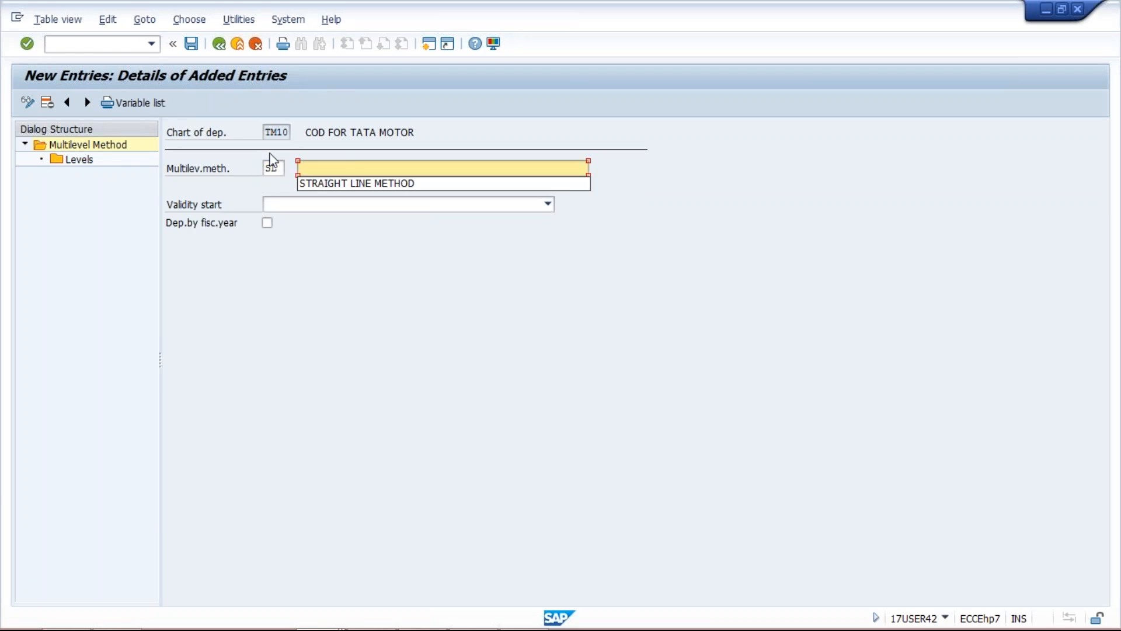
pyautogui.press('Down')
pyautogui.press('Return')
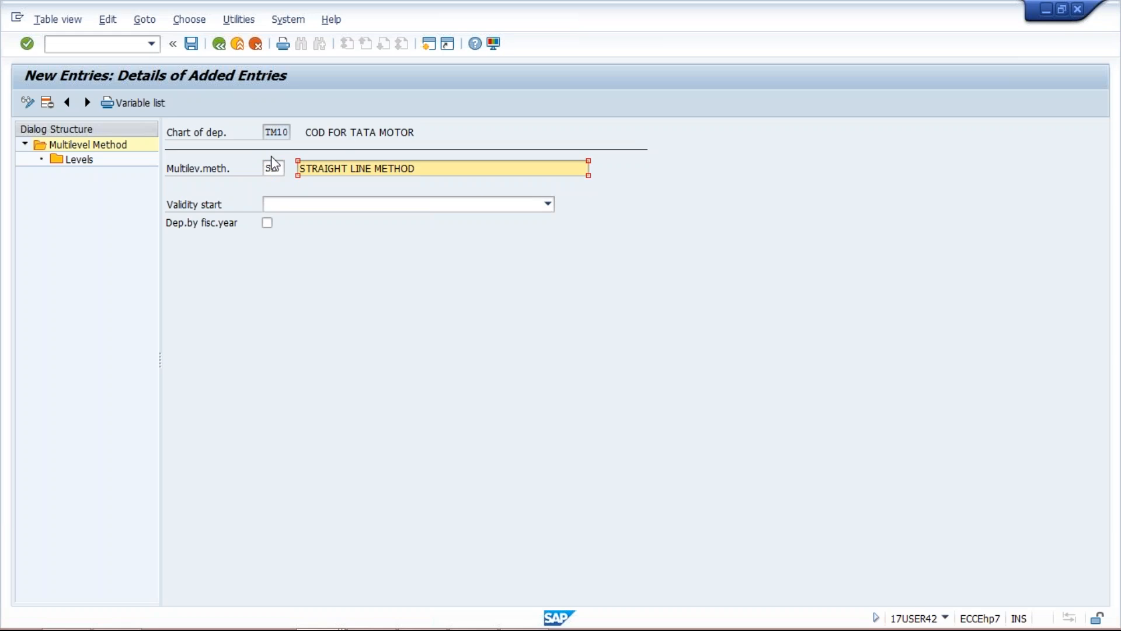
pyautogui.click(314, 205)
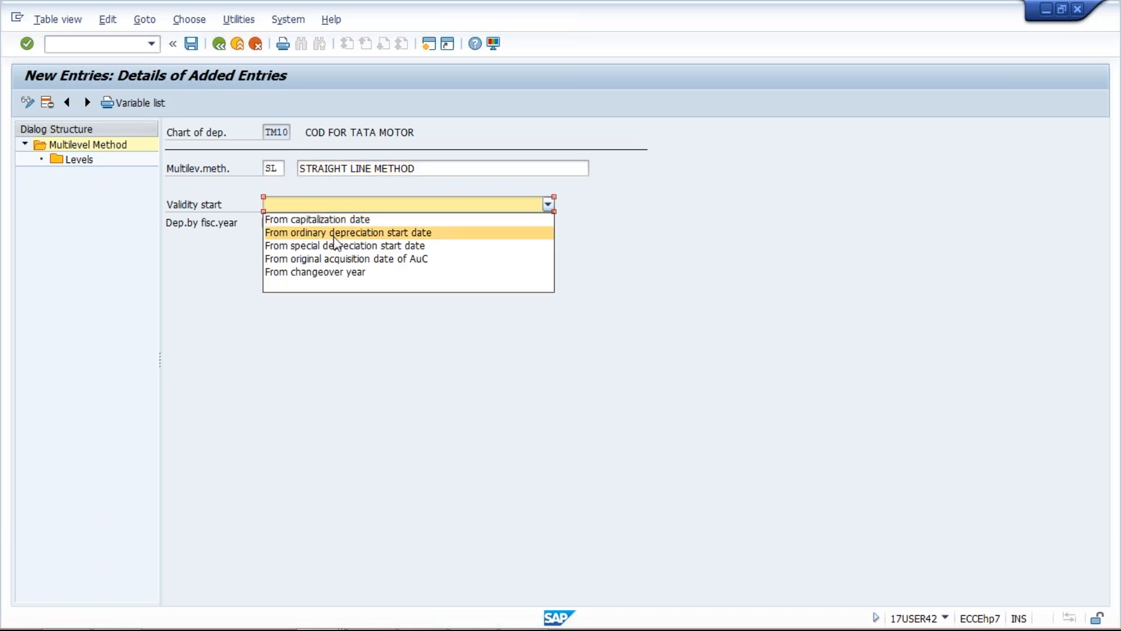
pyautogui.click(346, 236)
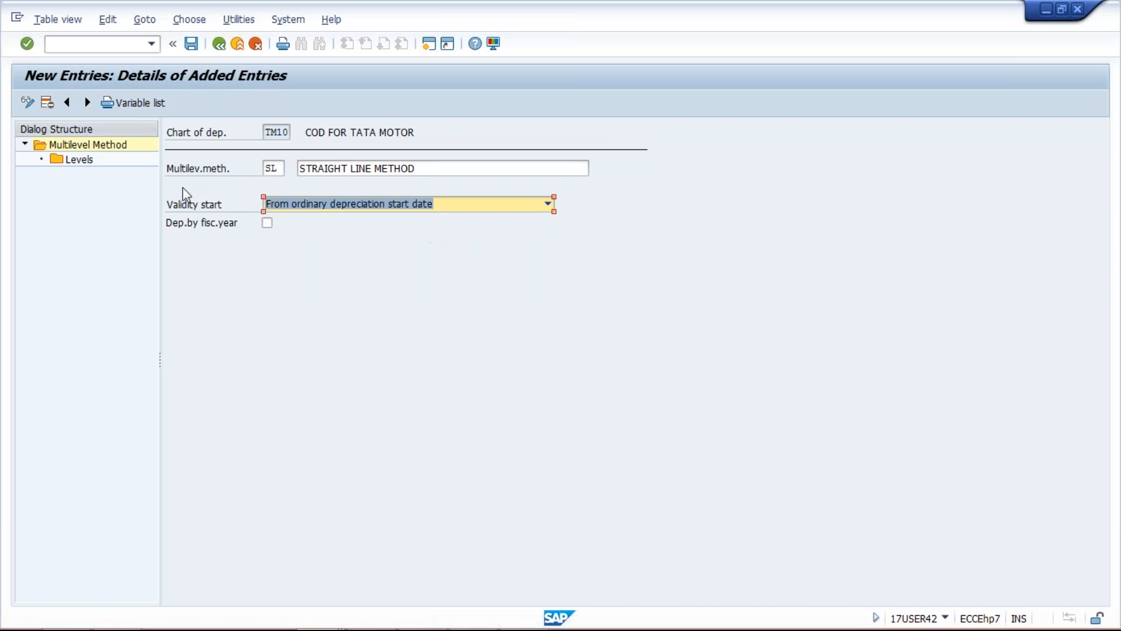
# Add a level to method SL with acquisition year 9999, years 999, period 12, base value 01 and 10 percent
pyautogui.click(76, 161)
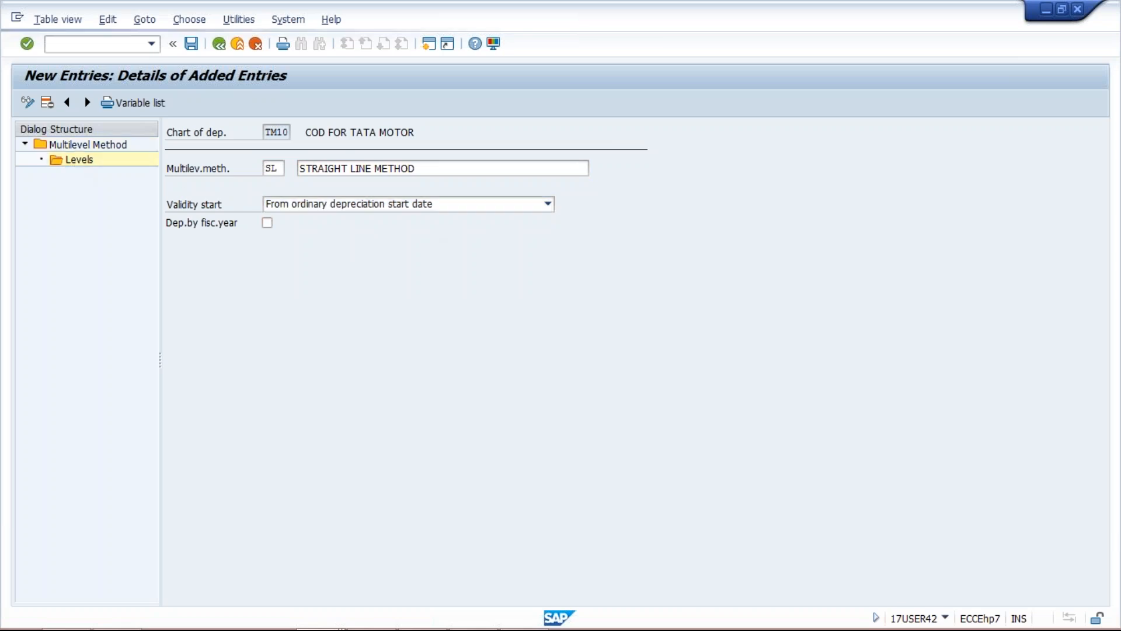
pyautogui.click(72, 104)
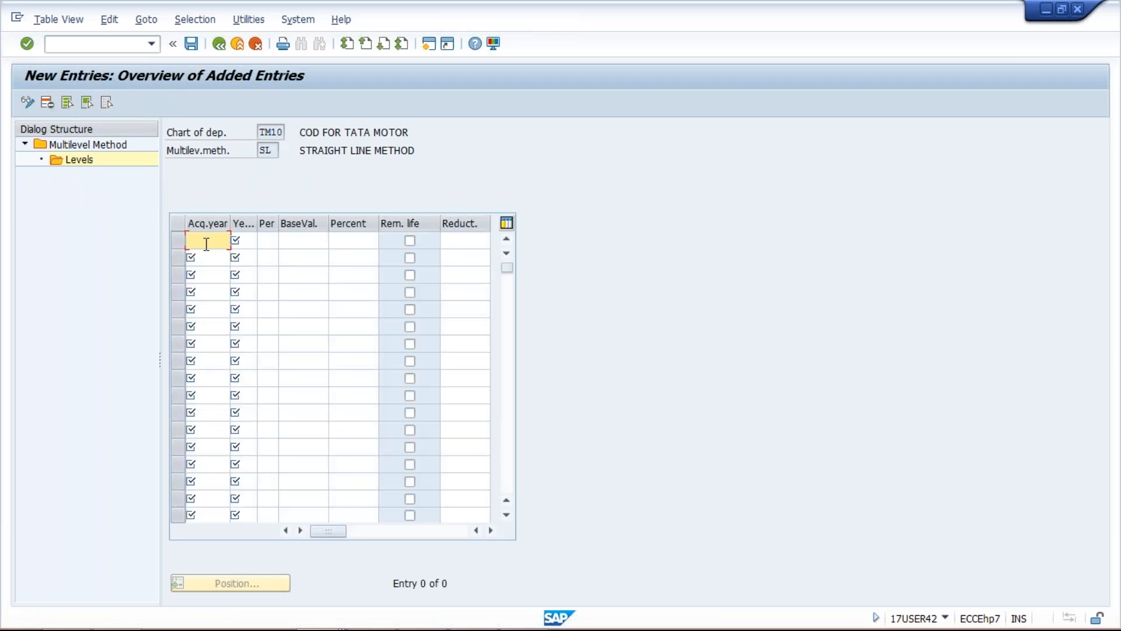
pyautogui.click(214, 257)
pyautogui.click(244, 243)
pyautogui.click(241, 257)
pyautogui.click(269, 244)
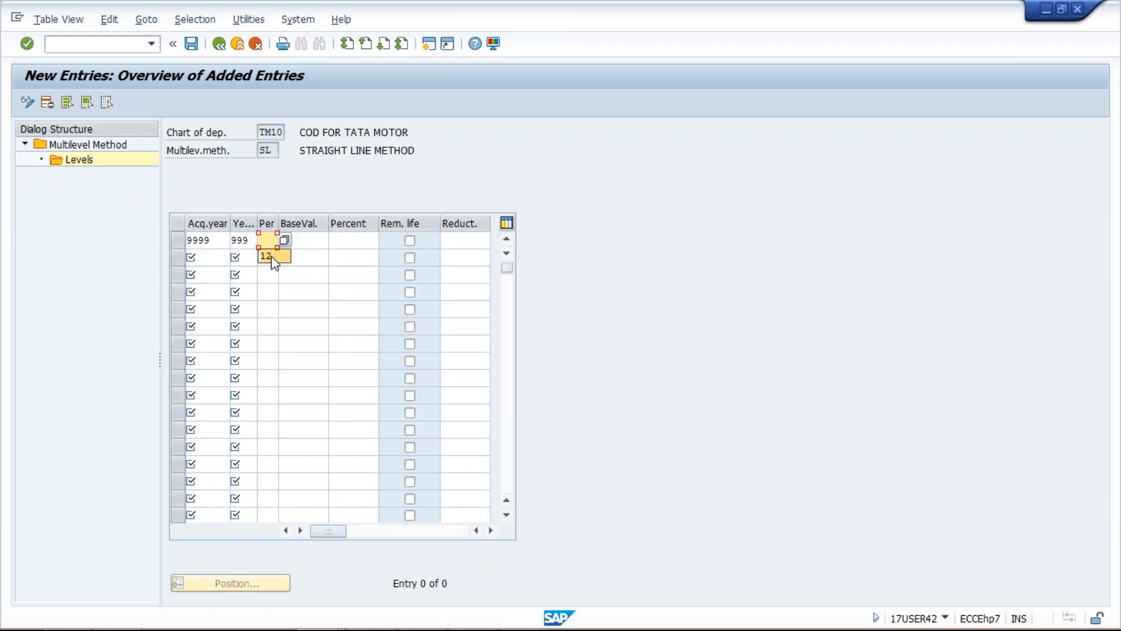
pyautogui.click(271, 257)
pyautogui.click(306, 242)
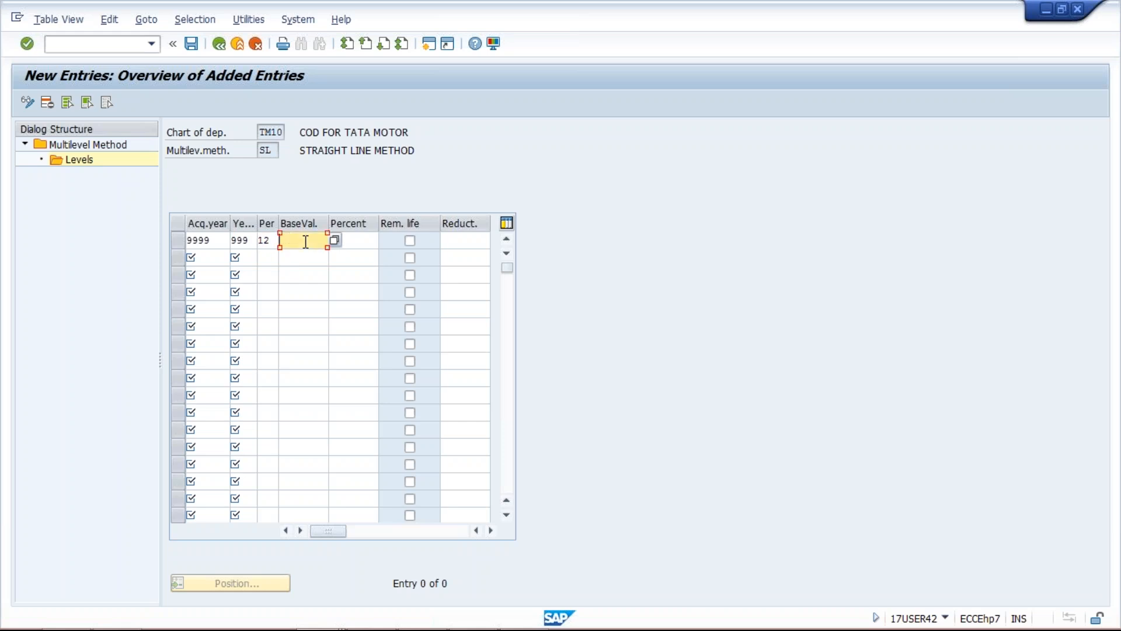
pyautogui.click(305, 258)
pyautogui.click(349, 239)
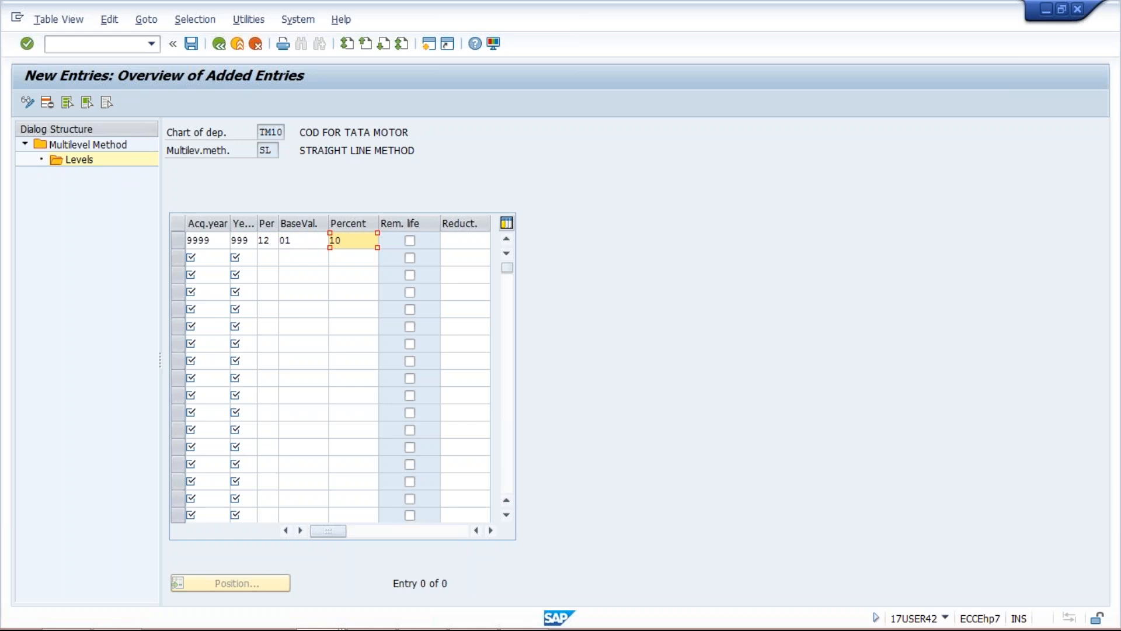
# Look up the meaning of base value key 01 in its list of possible values and close the list
pyautogui.click(295, 244)
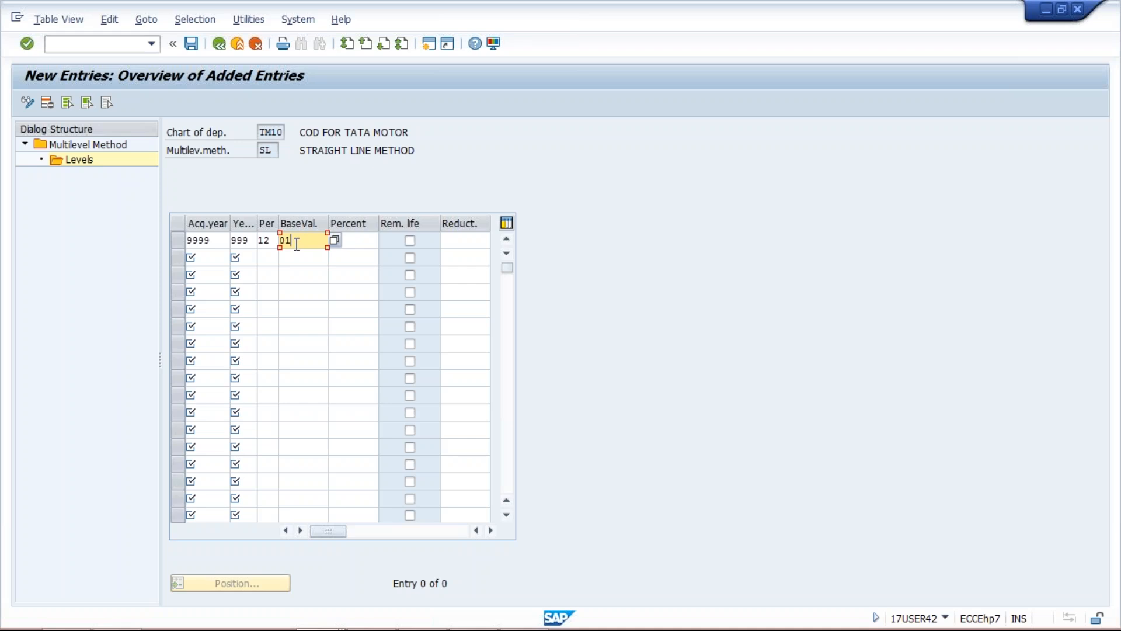
pyautogui.press('Return')
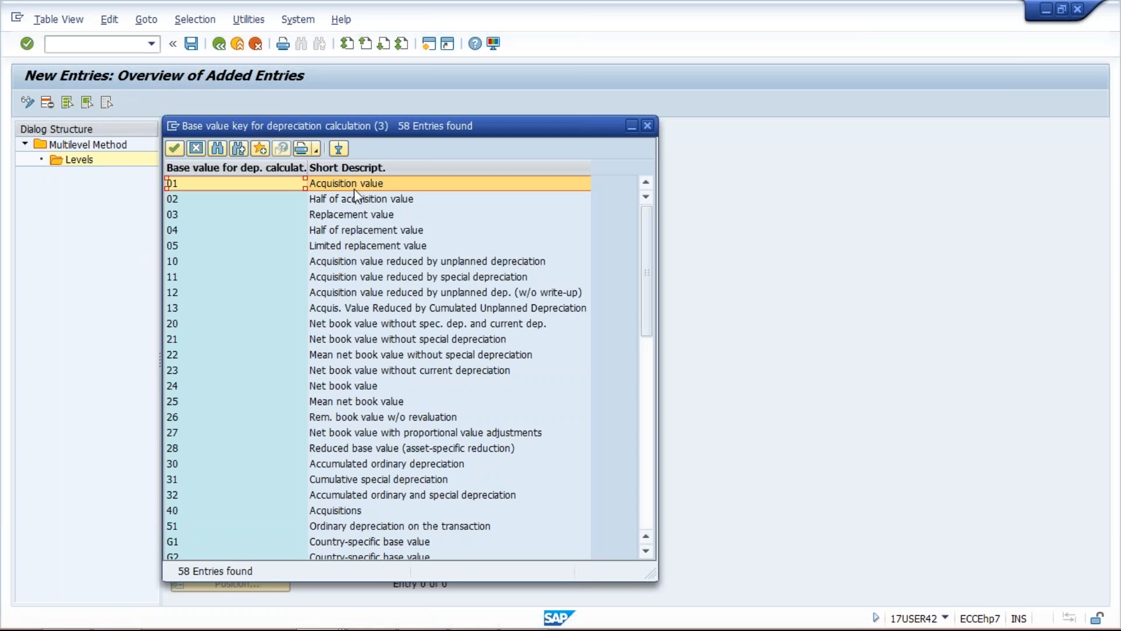
pyautogui.click(652, 125)
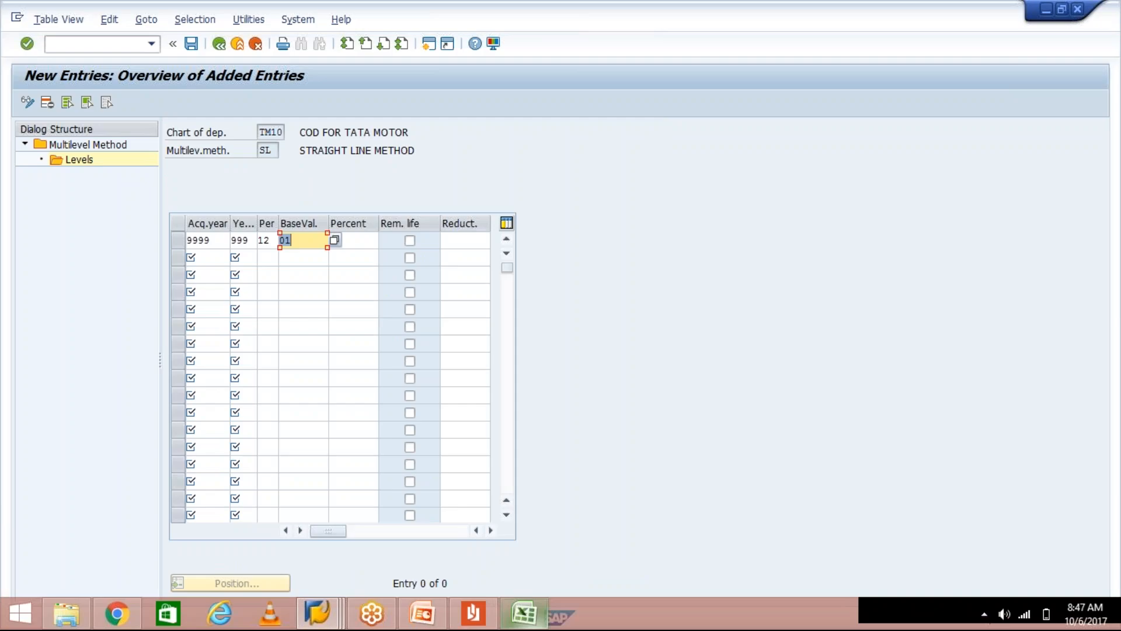
# Switch to the Excel workbook Class and enter 1000 in H12 and 10% in I12 as a depreciation example
pyautogui.click(524, 612)
pyautogui.click(469, 341)
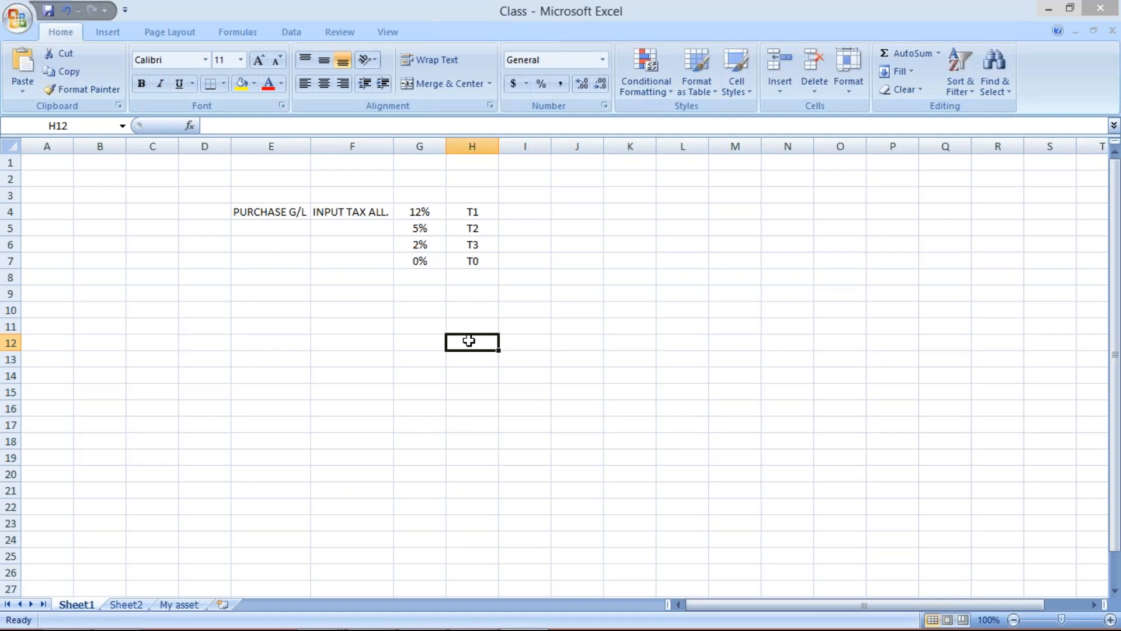
pyautogui.write('1000')
pyautogui.press('Return')
pyautogui.click(529, 347)
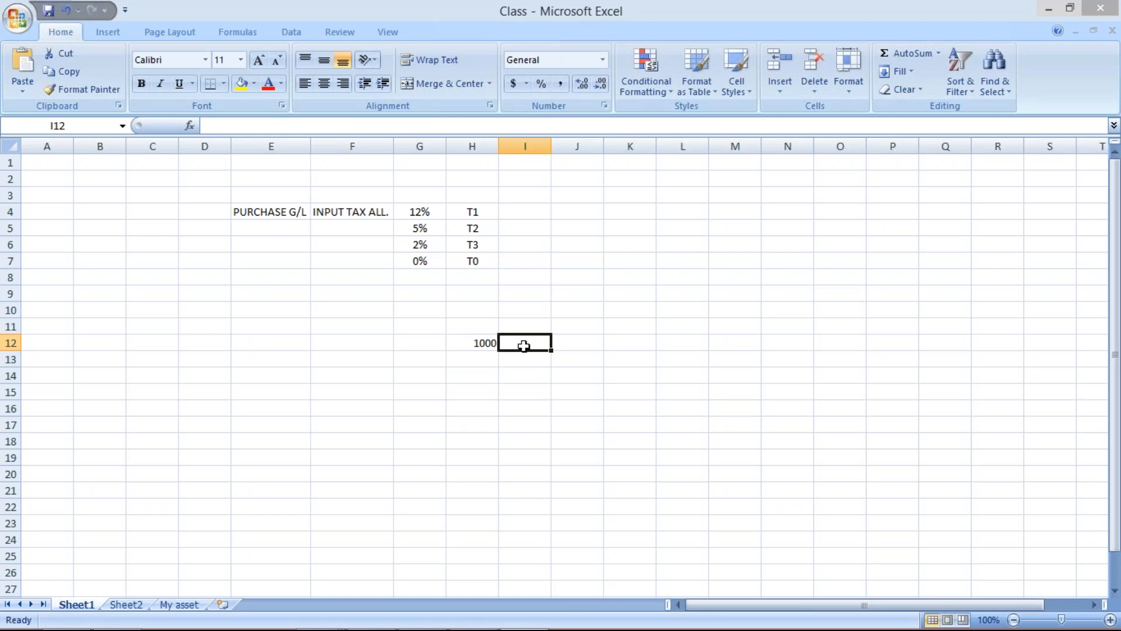
pyautogui.write('10')
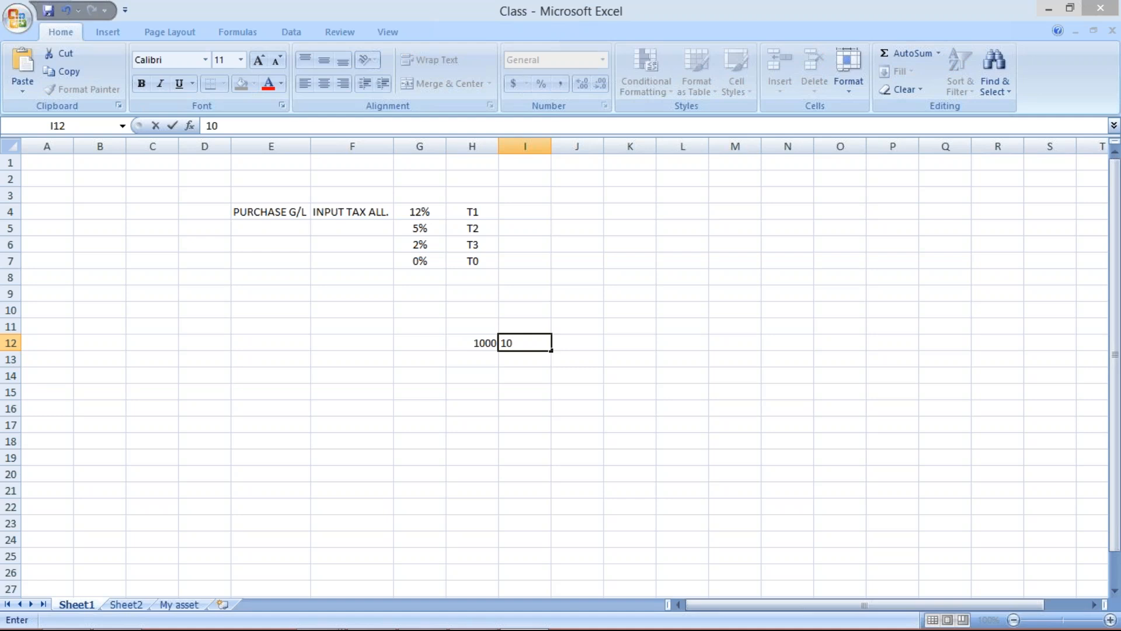
pyautogui.write('%')
pyautogui.press('Return')
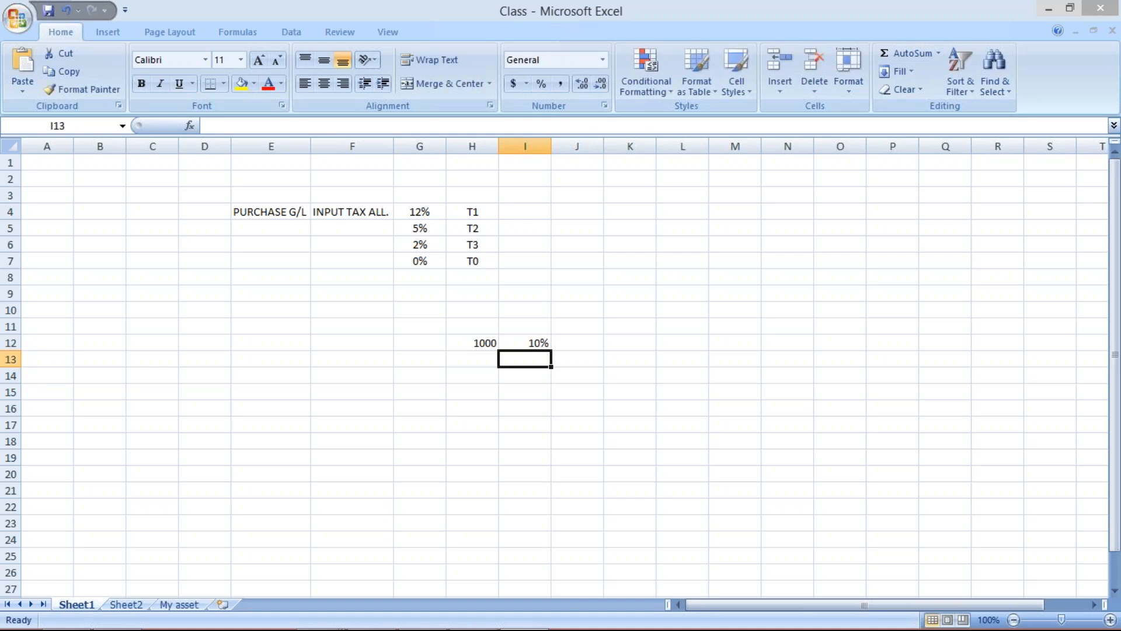
pyautogui.click(535, 343)
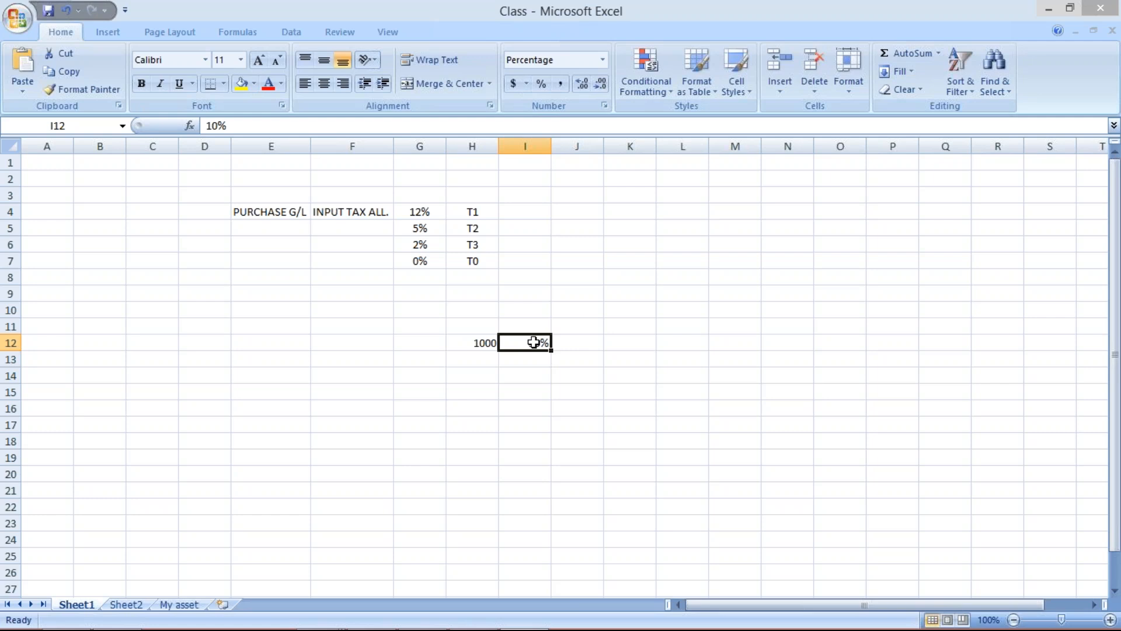
pyautogui.click(489, 341)
pyautogui.click(520, 340)
pyautogui.click(469, 342)
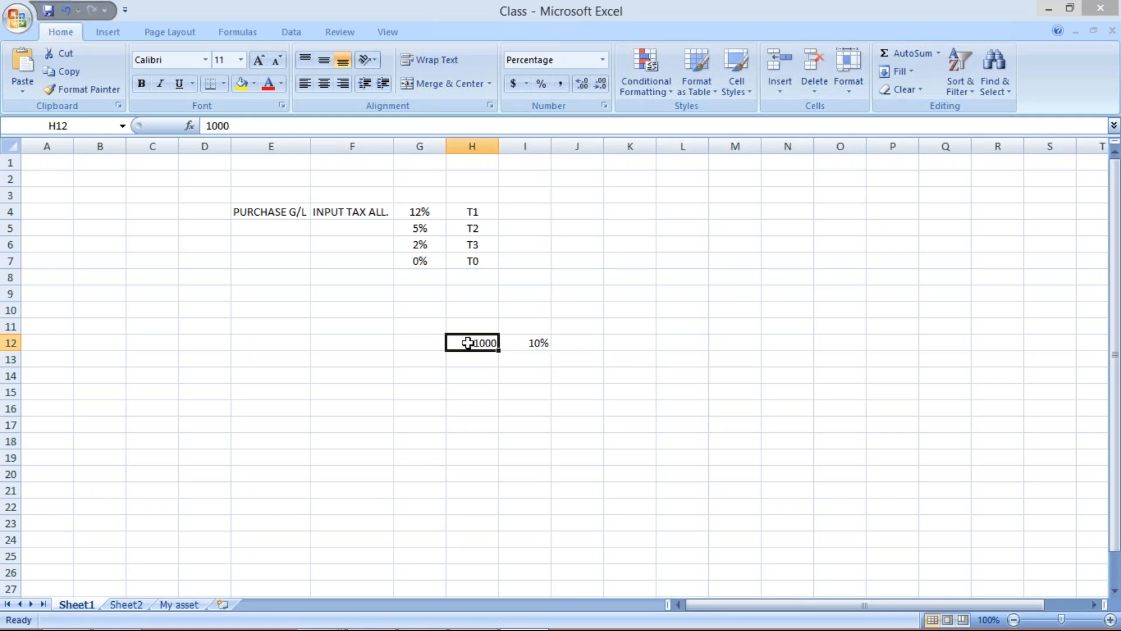
pyautogui.click(525, 338)
pyautogui.click(494, 342)
# Label the example row by entering AC in cell G12
pyautogui.click(421, 343)
pyautogui.write('AC')
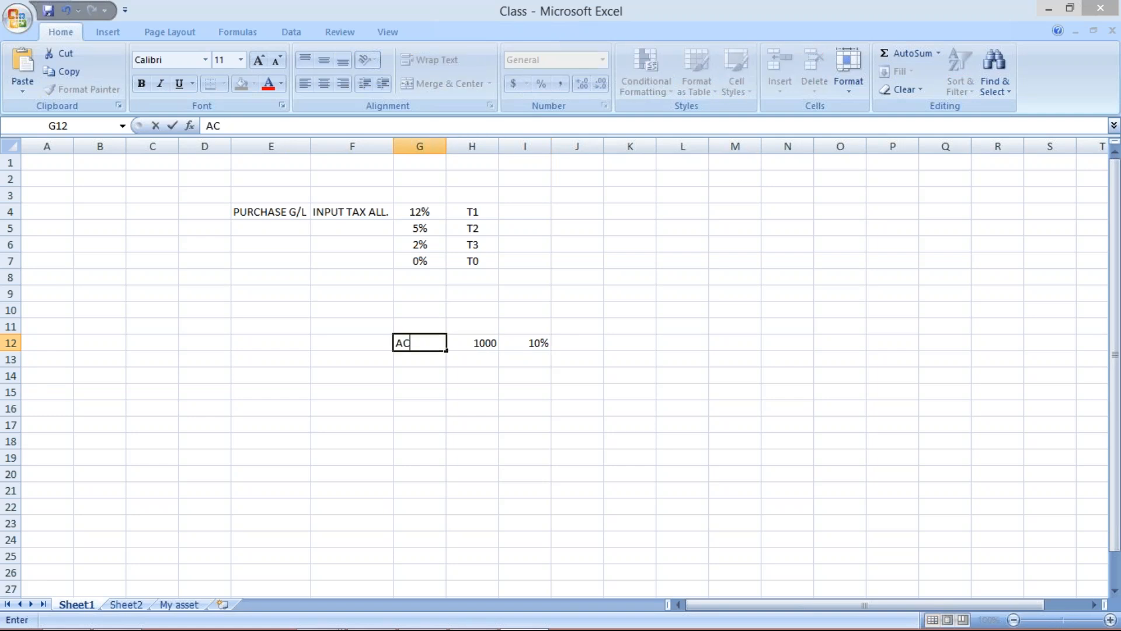
pyautogui.press('Return')
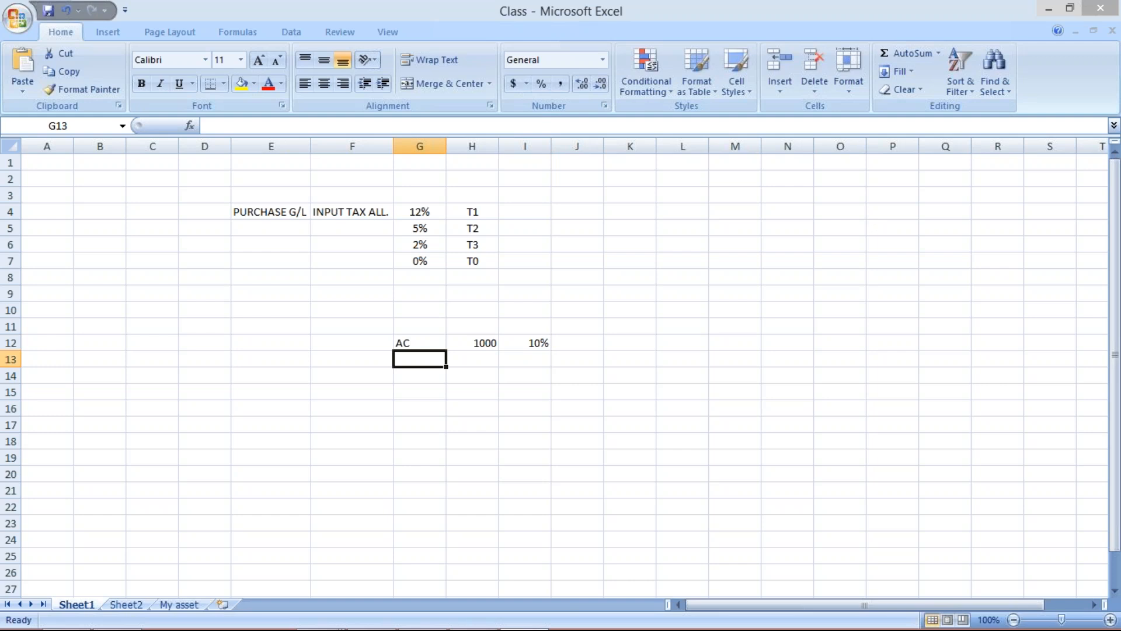
pyautogui.moveTo(377, 623)
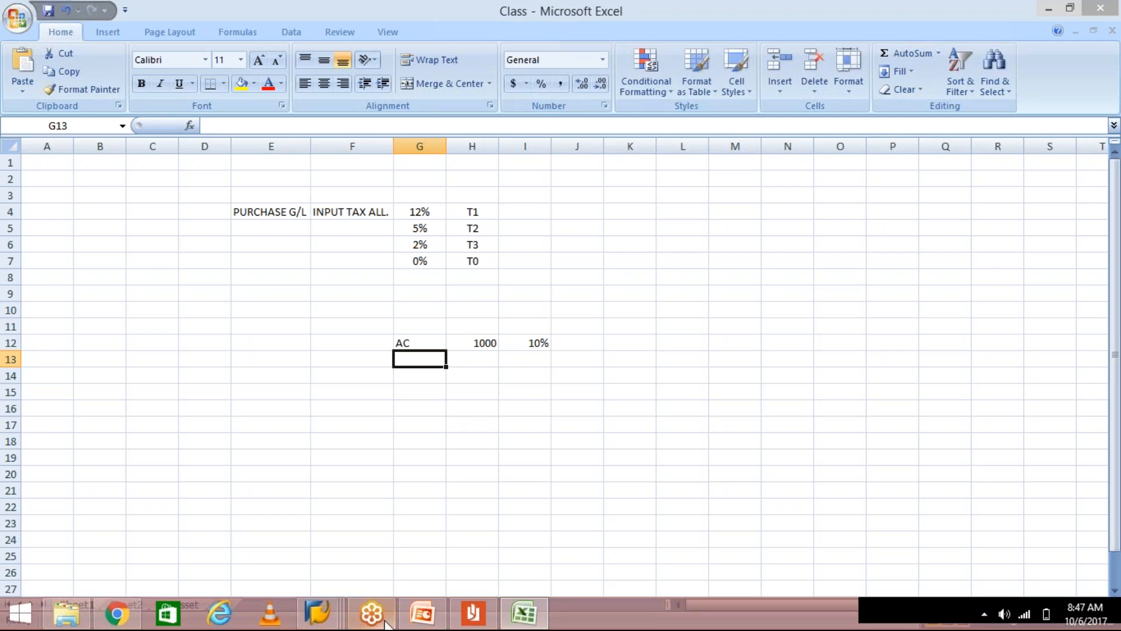
# Switch to SAP and look up the net book value key 24 in the base value list, closing it without choosing a value
pyautogui.click(341, 618)
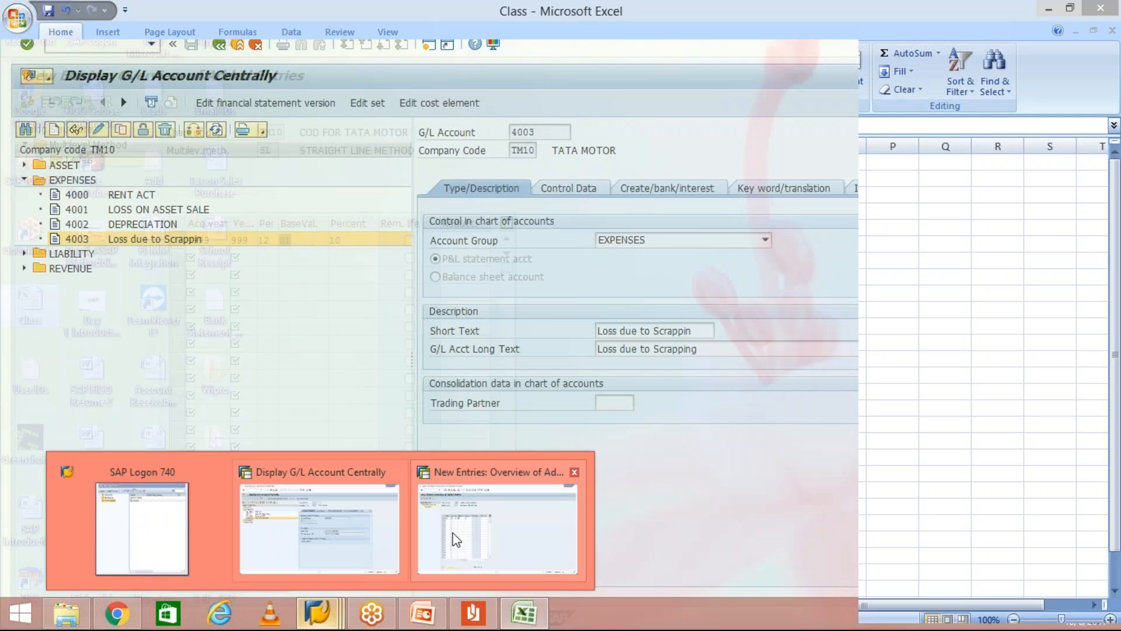
pyautogui.click(453, 533)
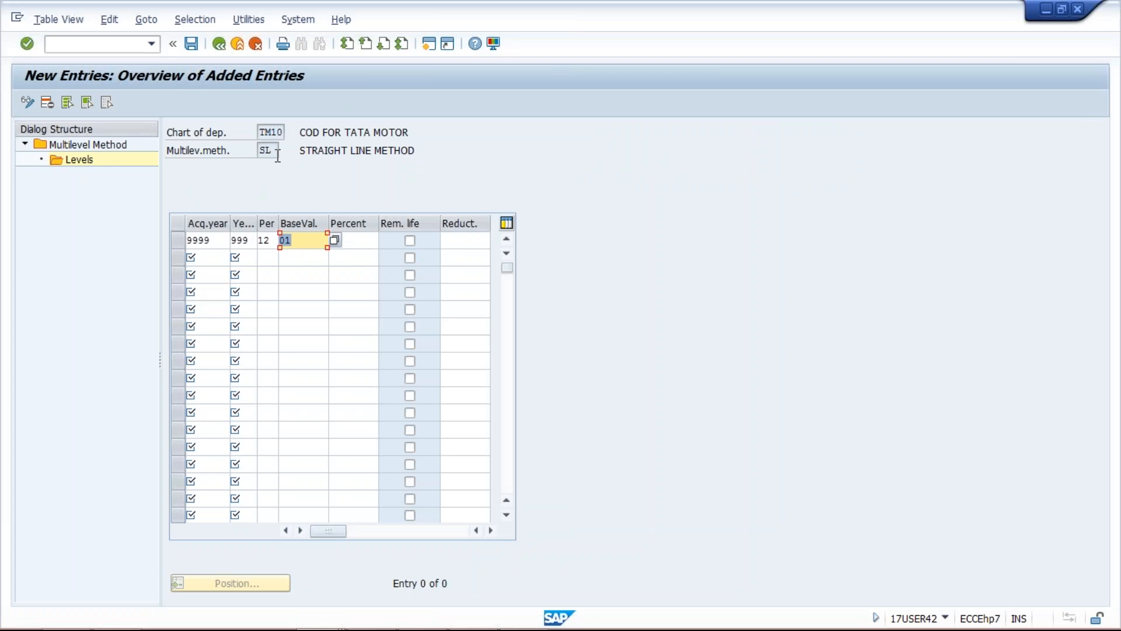
pyautogui.click(335, 240)
pyautogui.write('10')
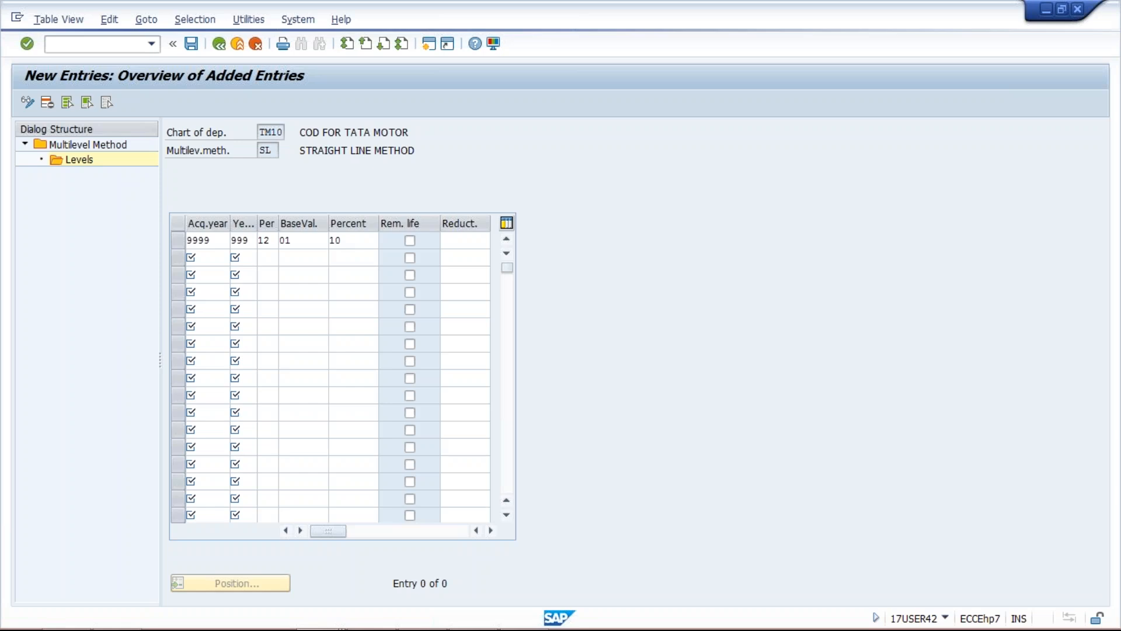
pyautogui.press('F4')
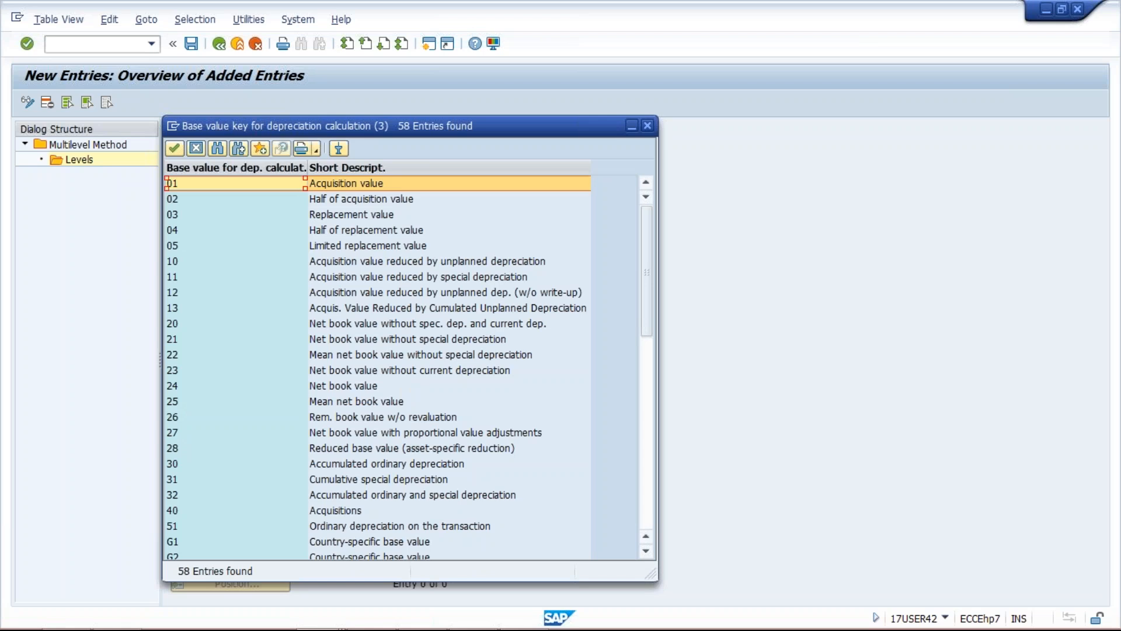
pyautogui.click(370, 387)
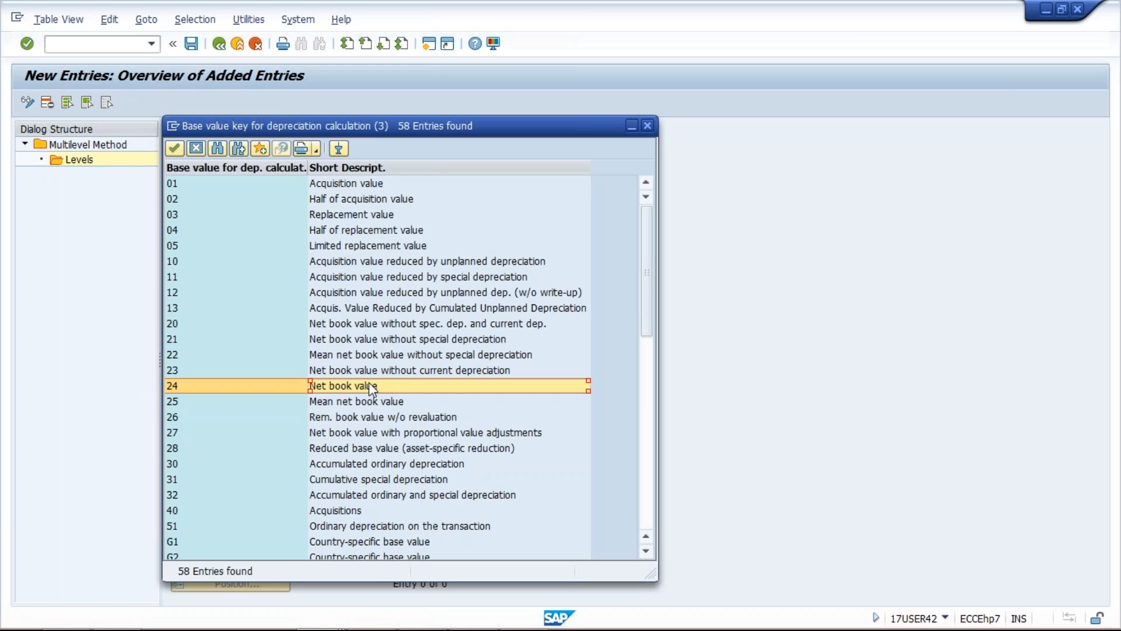
pyautogui.click(647, 126)
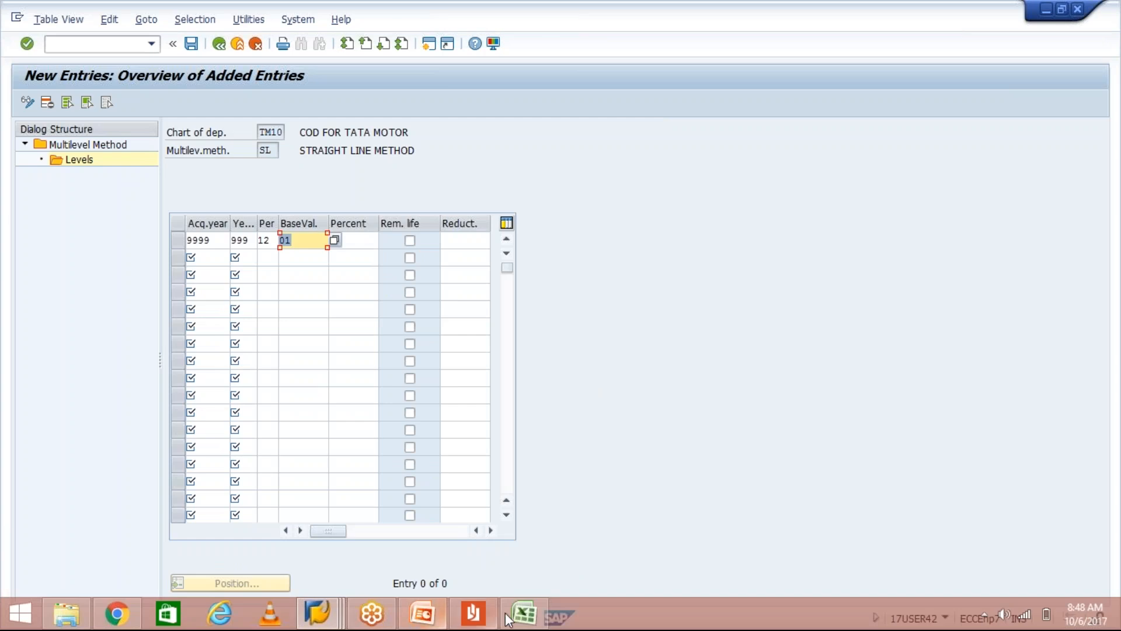
# Switch to the Excel workbook Class and extend the depreciation example with 900 in H13 and 10% in I13
pyautogui.click(517, 623)
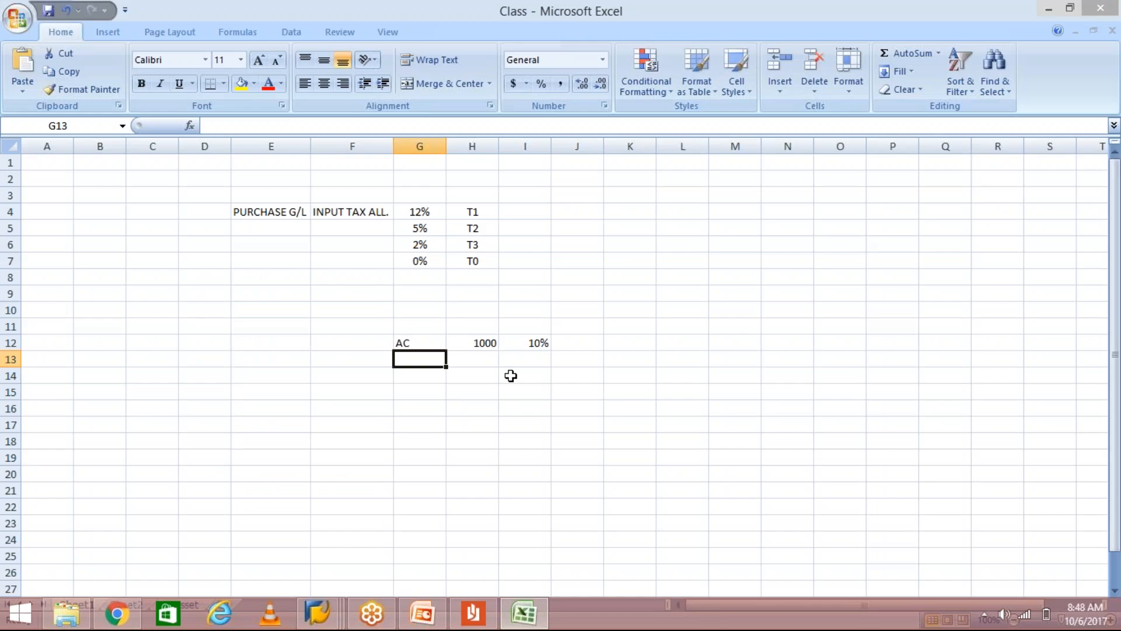
pyautogui.click(480, 361)
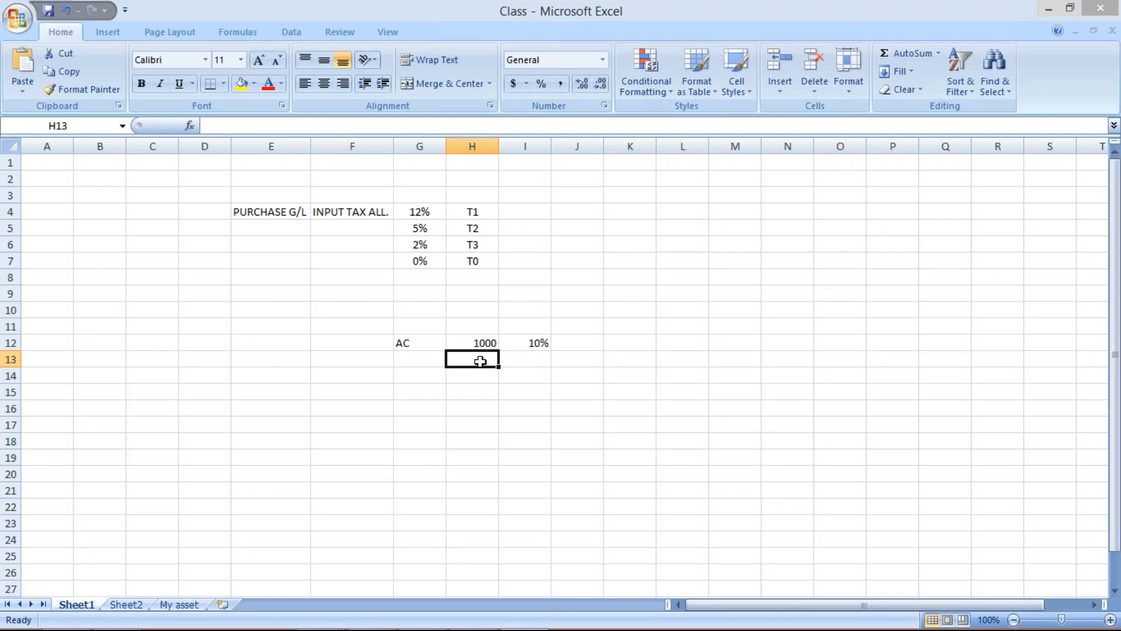
pyautogui.click(536, 343)
pyautogui.click(480, 358)
pyautogui.write('900')
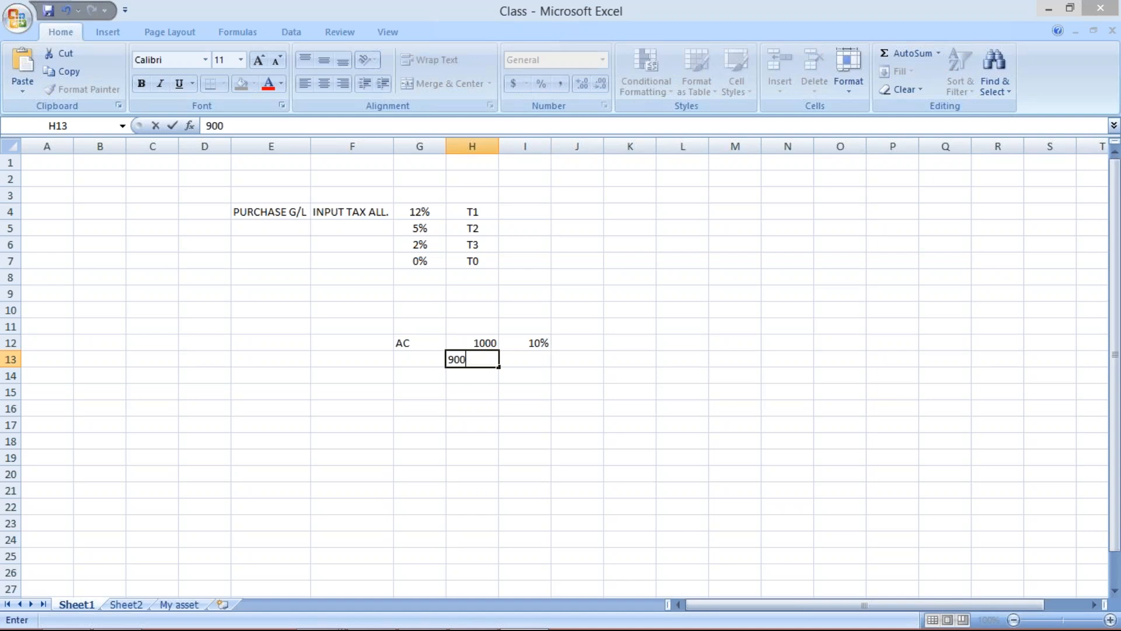
pyautogui.press('Return')
pyautogui.click(522, 360)
pyautogui.hotkey('ctrl', 'd')
pyautogui.click(480, 343)
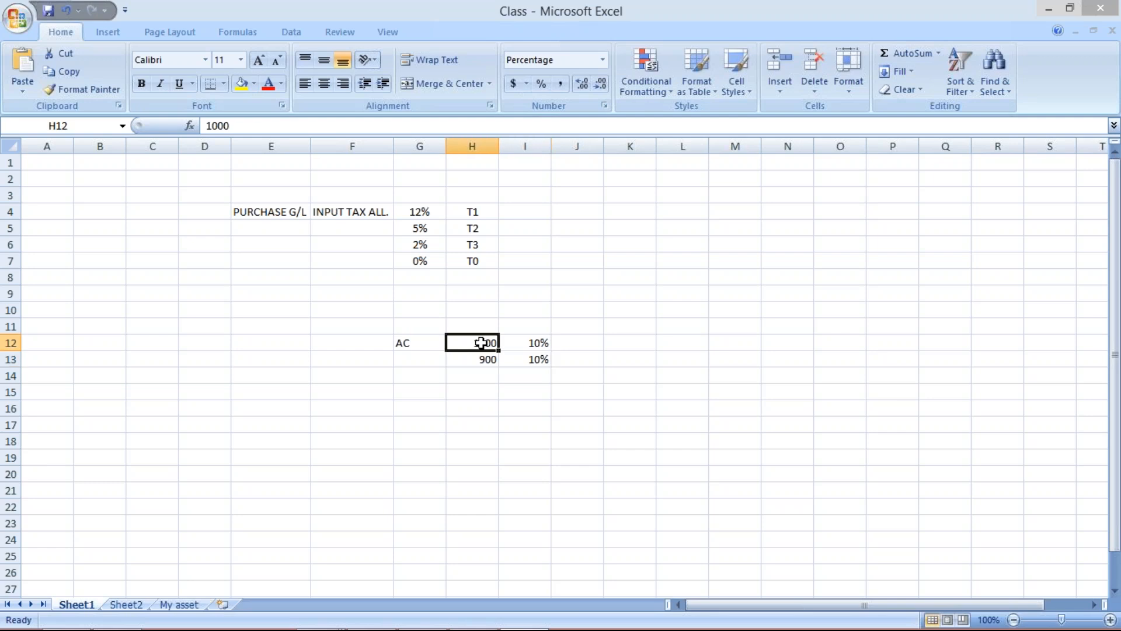
pyautogui.press('Return')
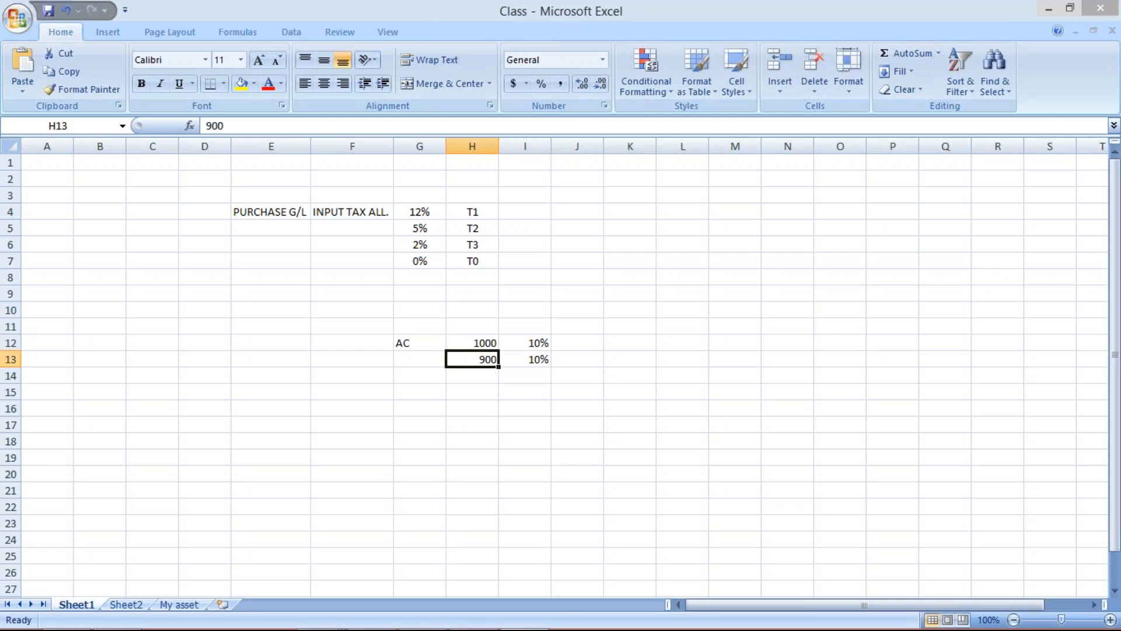
pyautogui.click(414, 363)
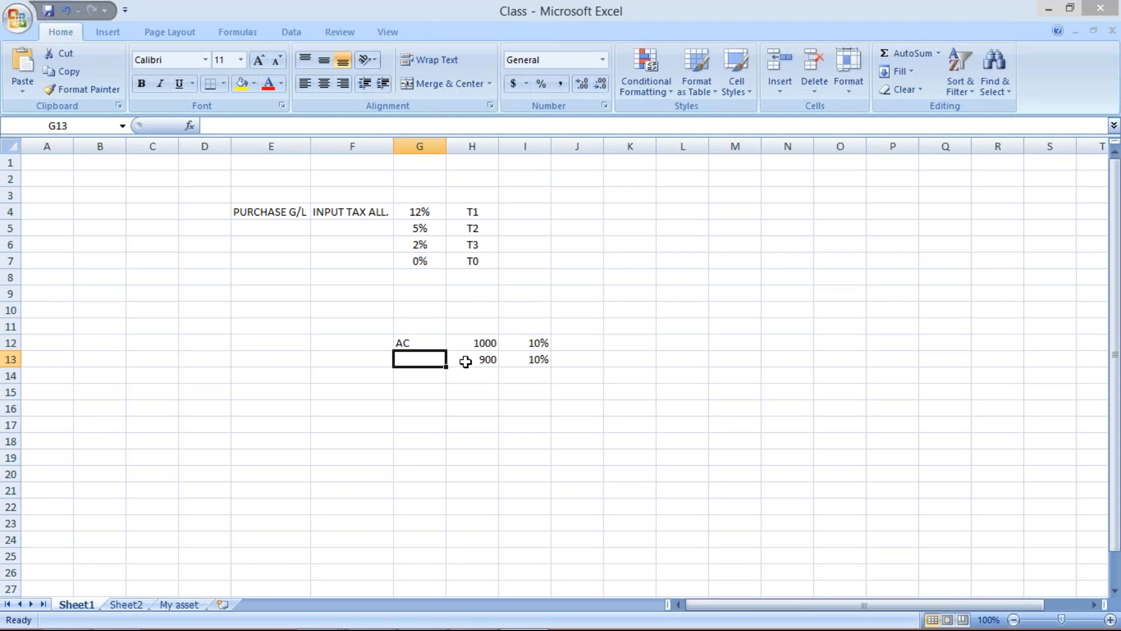
pyautogui.click(474, 348)
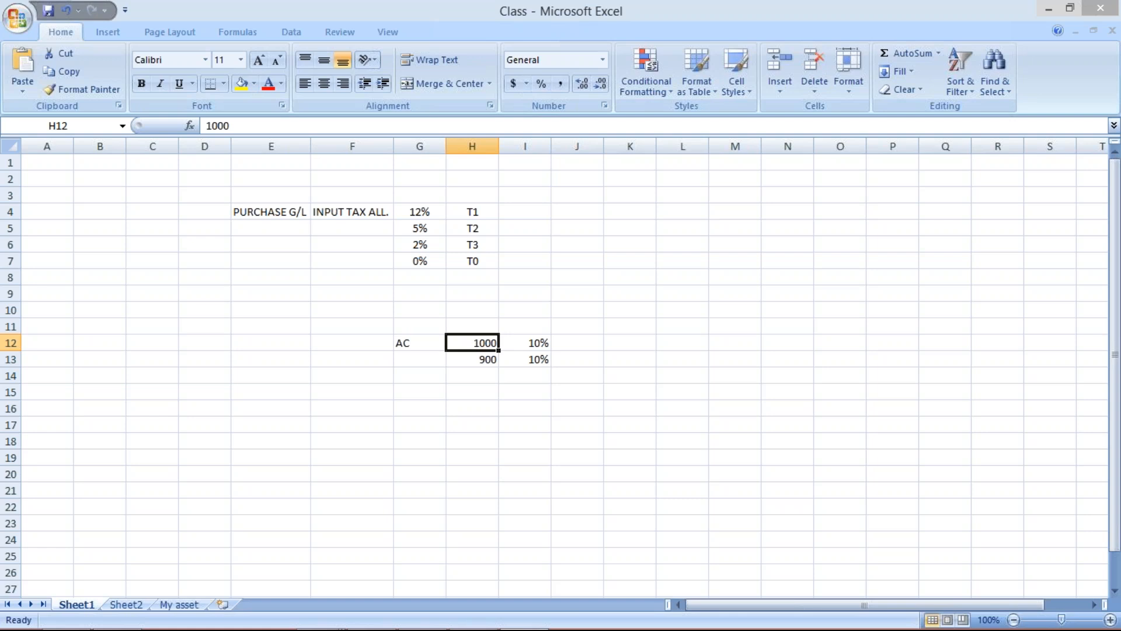
# Switch back to the SAP new entries window and save the level of straight line method SL
pyautogui.moveTo(479, 629)
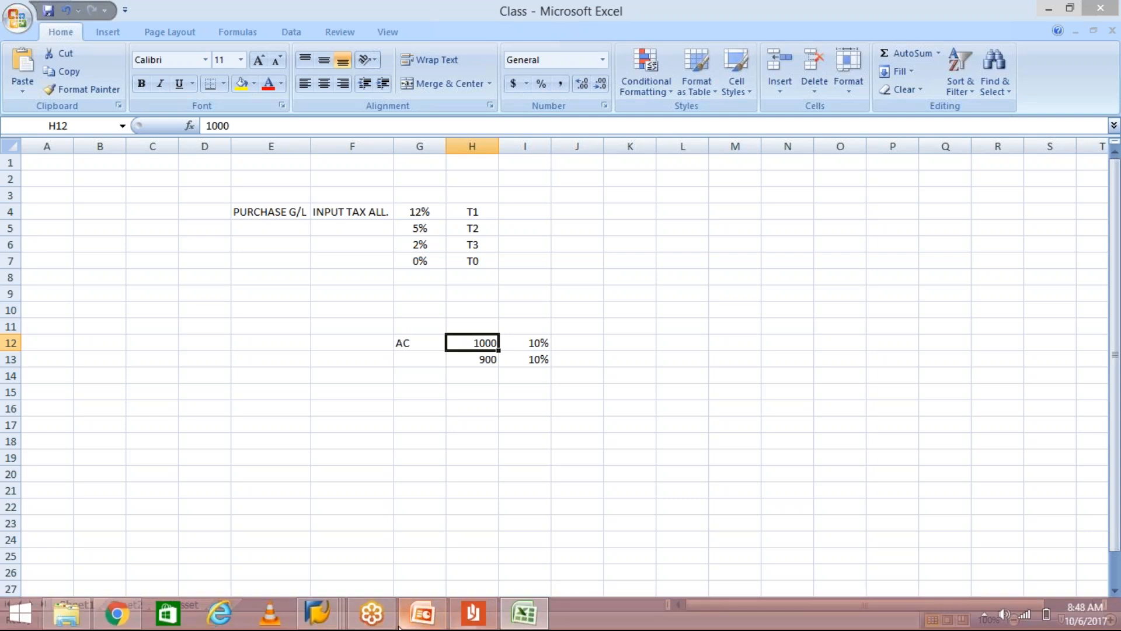
pyautogui.click(331, 619)
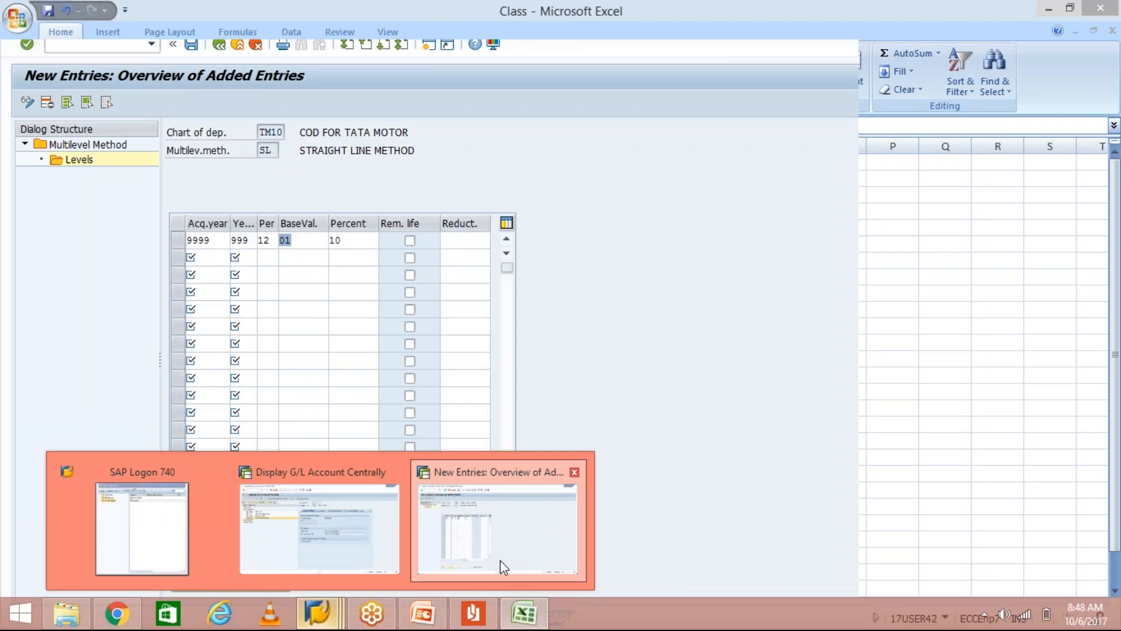
pyautogui.click(501, 561)
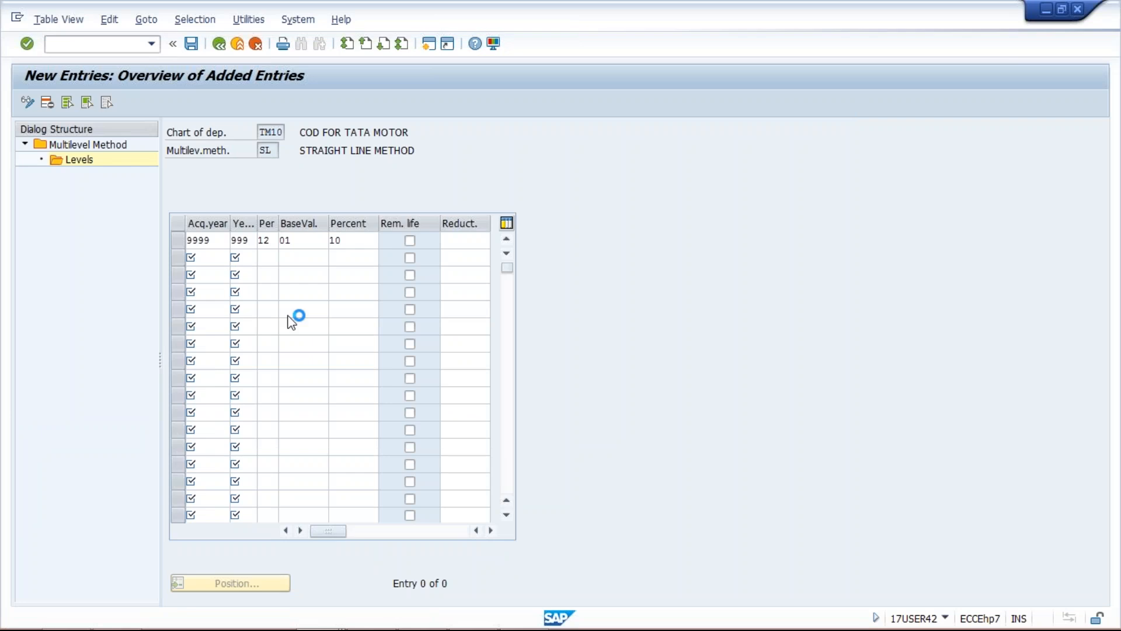
# Read the PDF guide's sections on maintaining period control methods and maintaining the depreciation key
pyautogui.moveTo(479, 630)
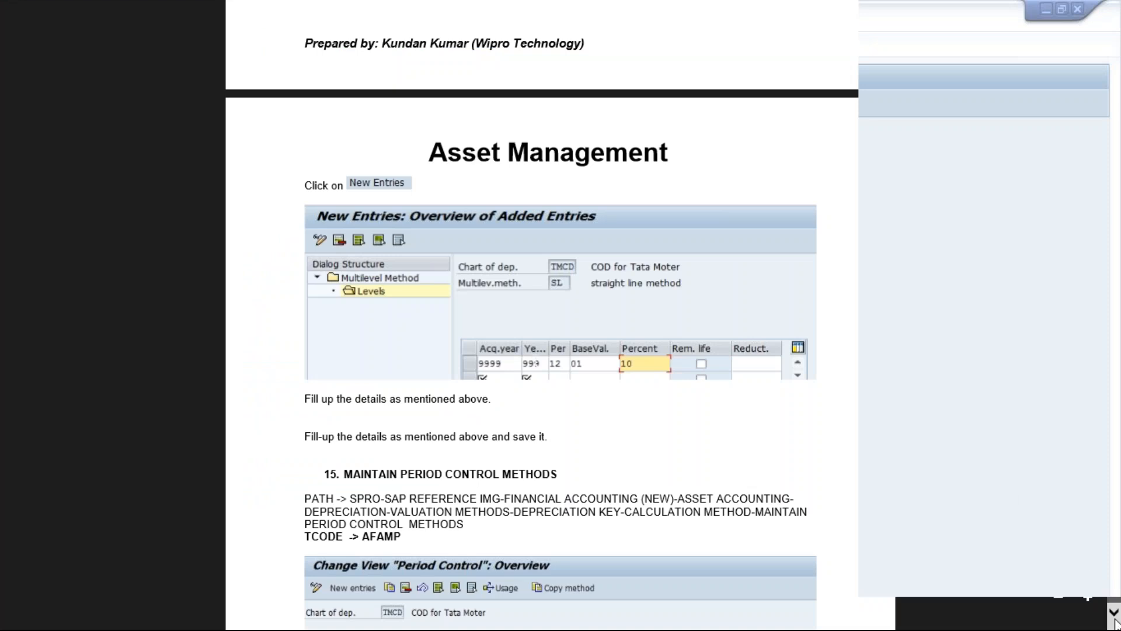
pyautogui.scroll(-3, 1115, 619)
pyautogui.scroll(-2, 1114, 622)
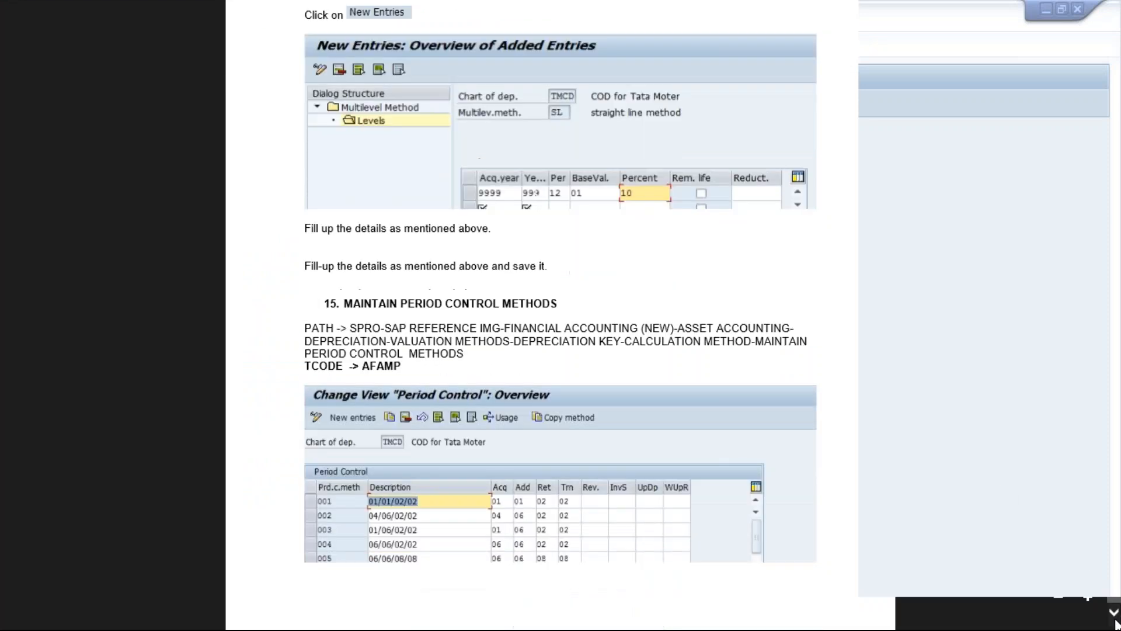
pyautogui.scroll(-1, 1114, 623)
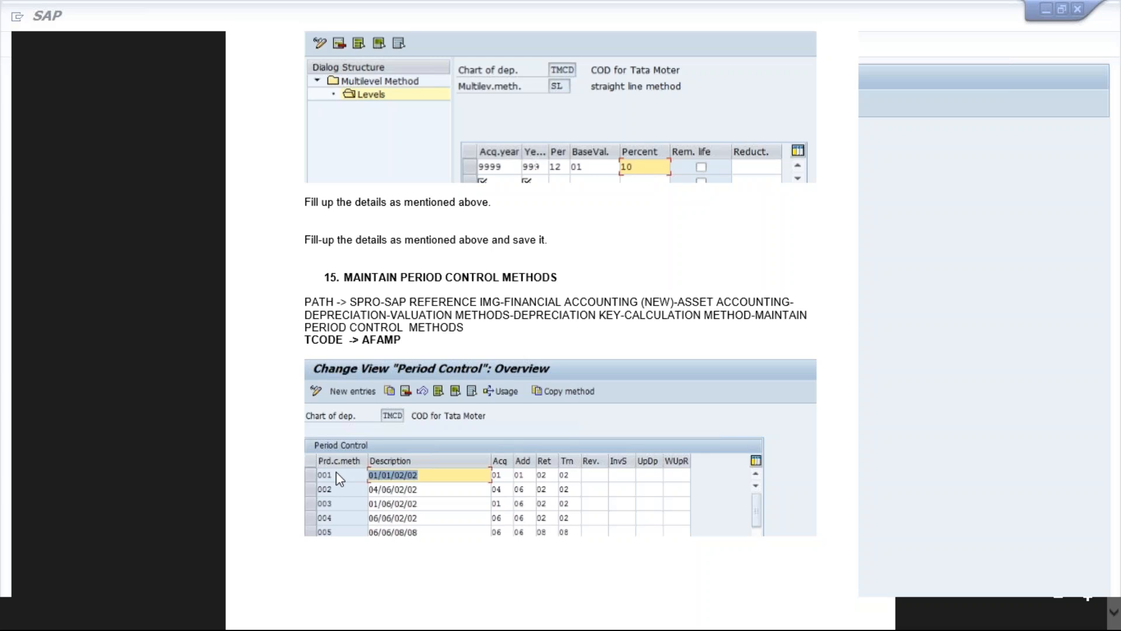
pyautogui.click(1113, 613)
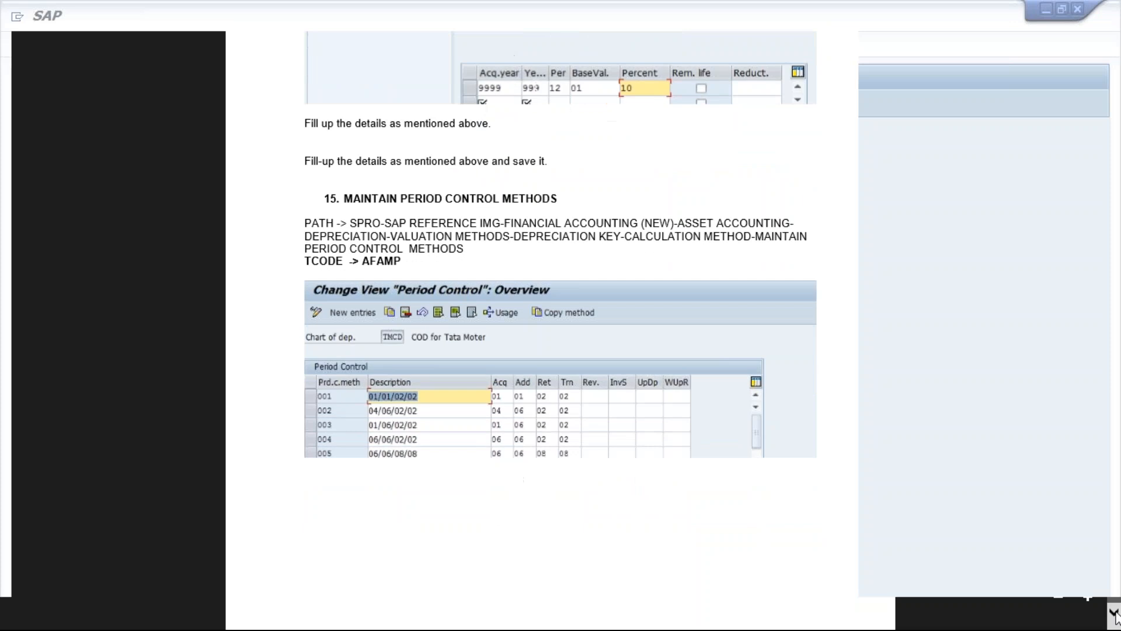
pyautogui.click(1114, 613)
pyautogui.click(1114, 613)
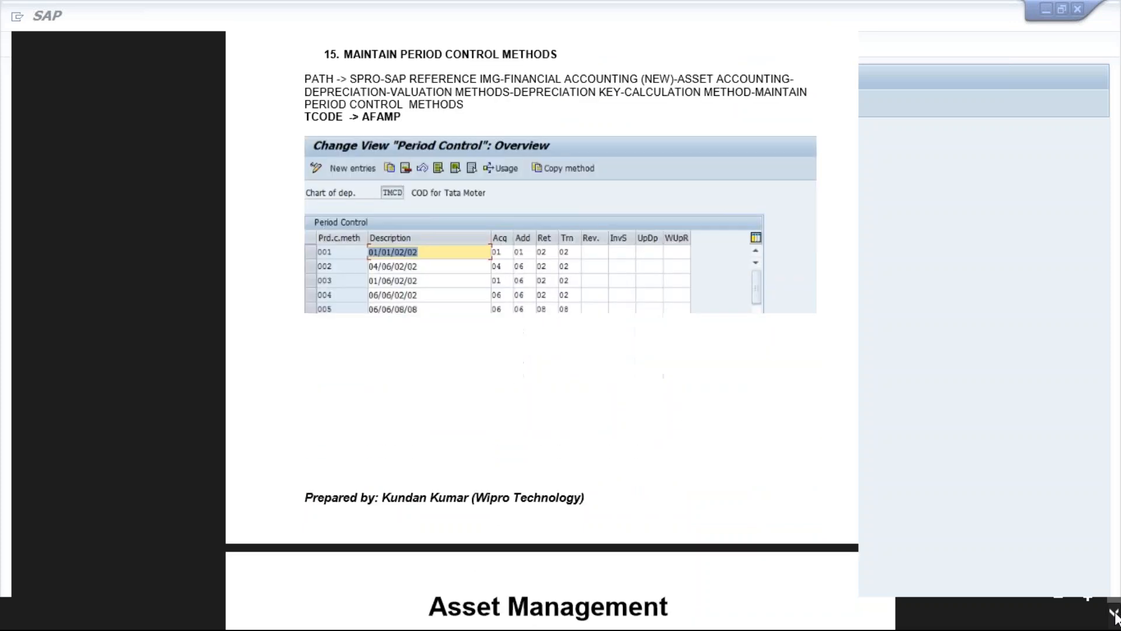
pyautogui.click(1114, 613)
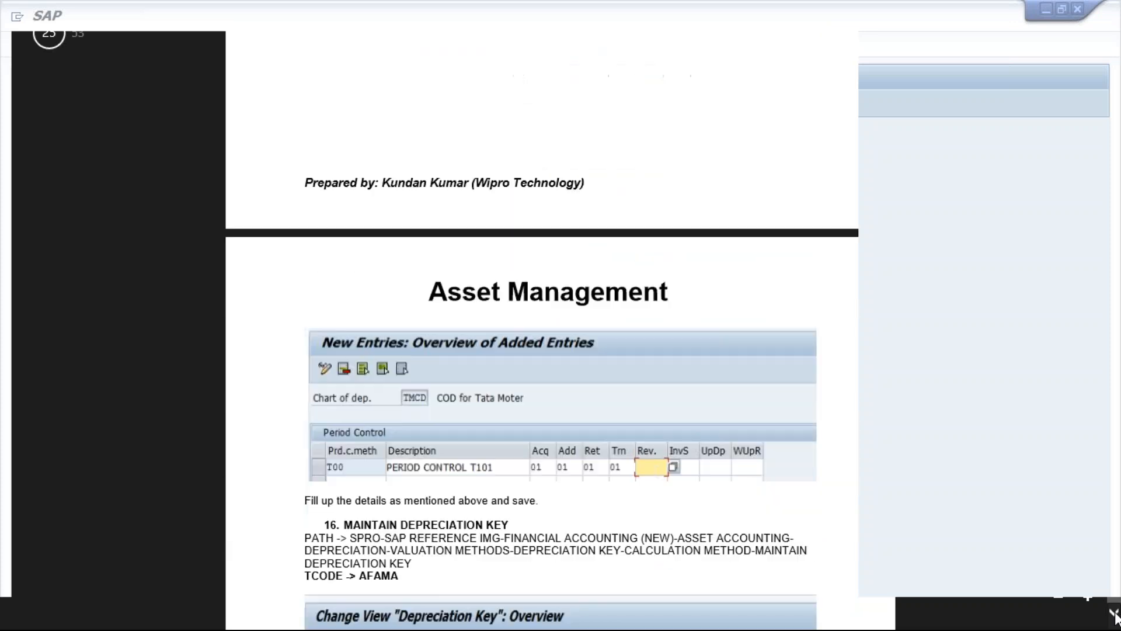
pyautogui.click(1114, 613)
pyautogui.click(1113, 614)
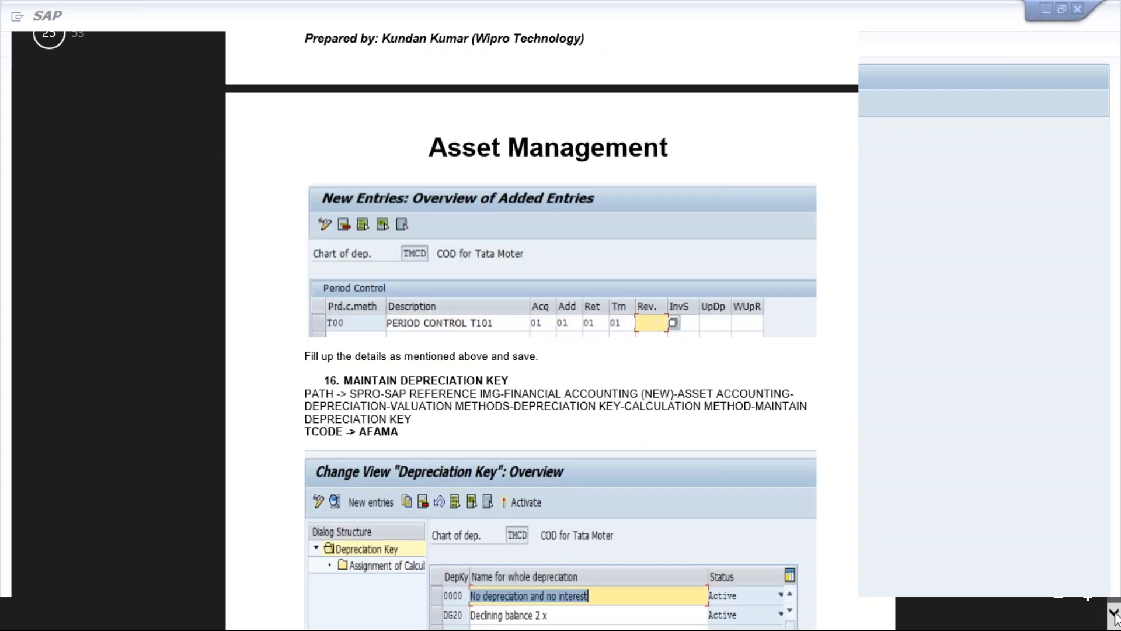
pyautogui.click(1114, 613)
pyautogui.click(1114, 613)
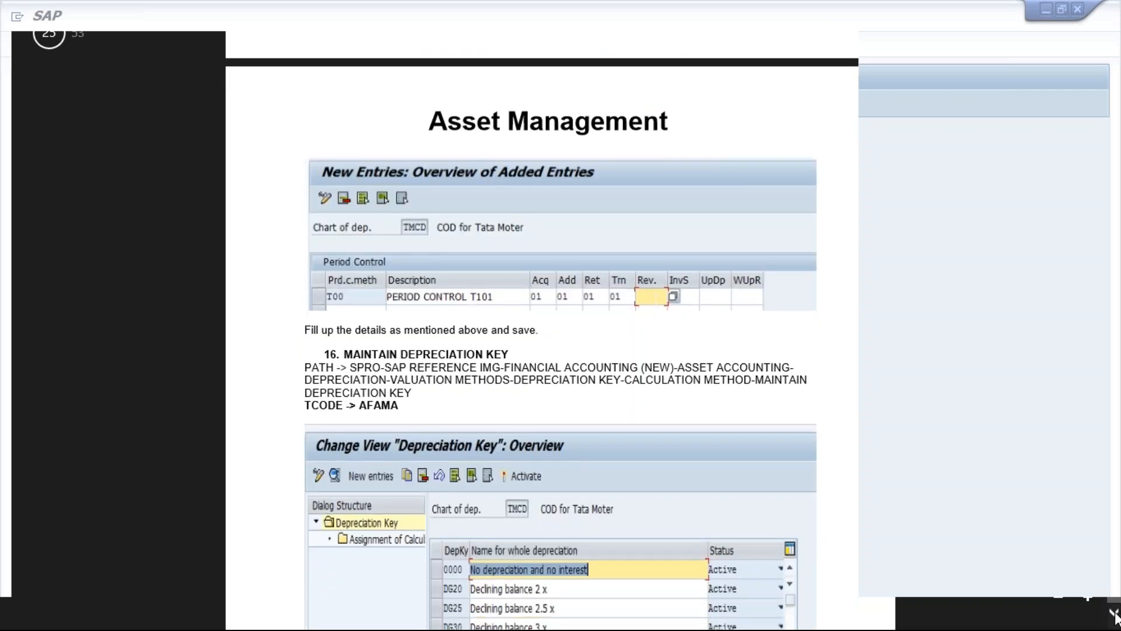
pyautogui.click(1116, 616)
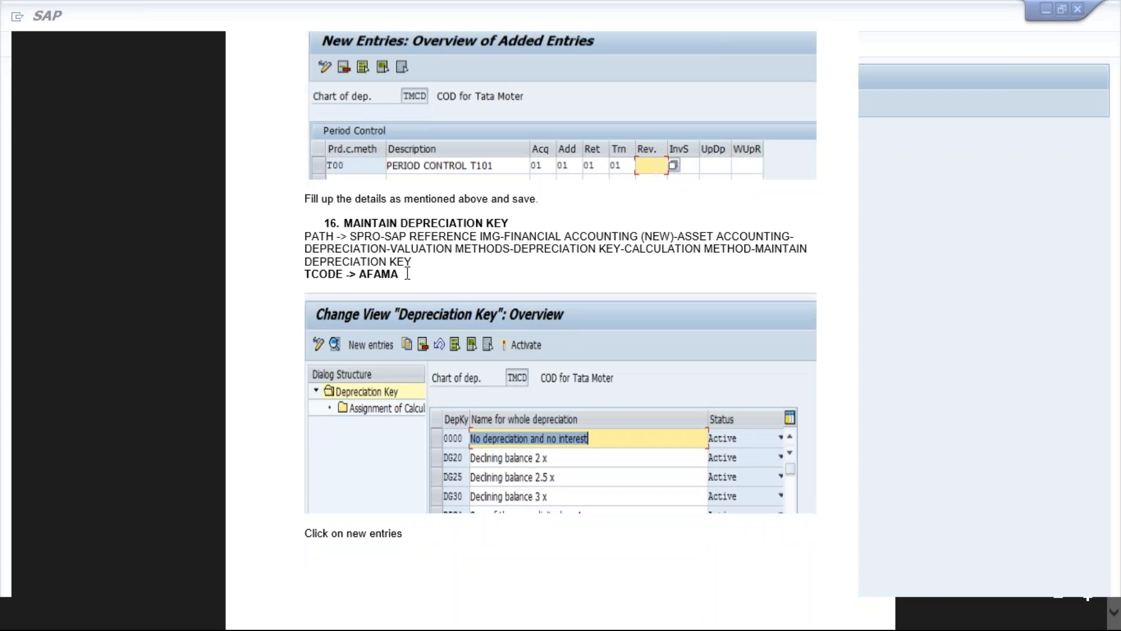
# Copy the transaction code AFAMA from the guide's section 16 on maintaining the depreciation key
pyautogui.moveTo(403, 274); pyautogui.dragTo(362, 275)
pyautogui.rightClick(363, 274)
pyautogui.click(445, 235)
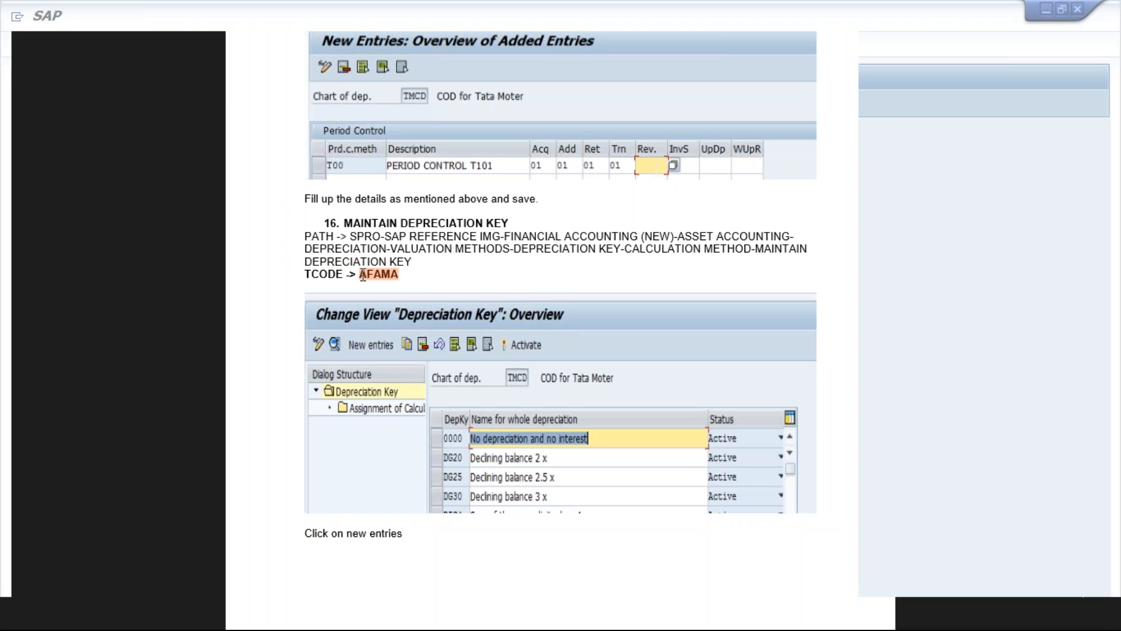
# Examine the guide's depreciation key settings and its assignment of calculation methods
pyautogui.click(1114, 610)
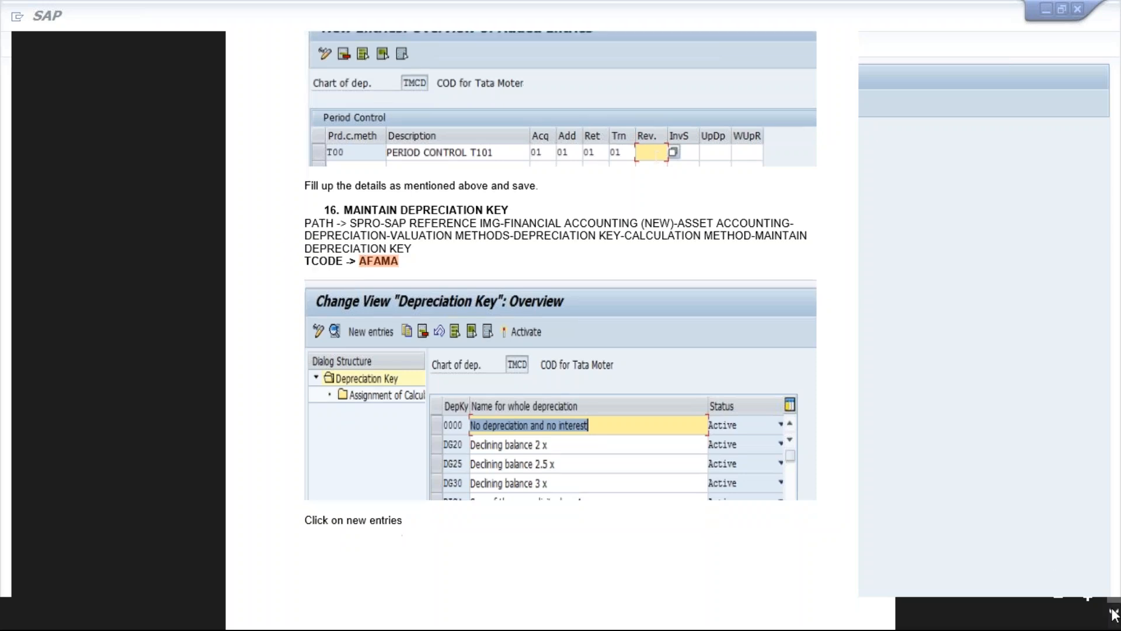
pyautogui.click(1115, 615)
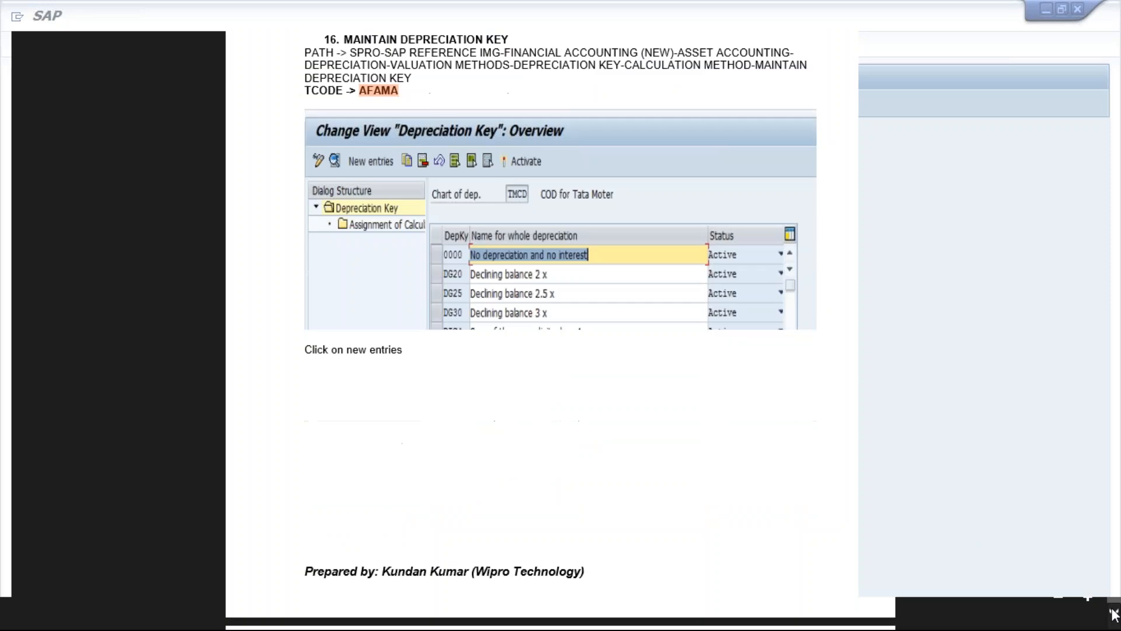
pyautogui.click(1114, 614)
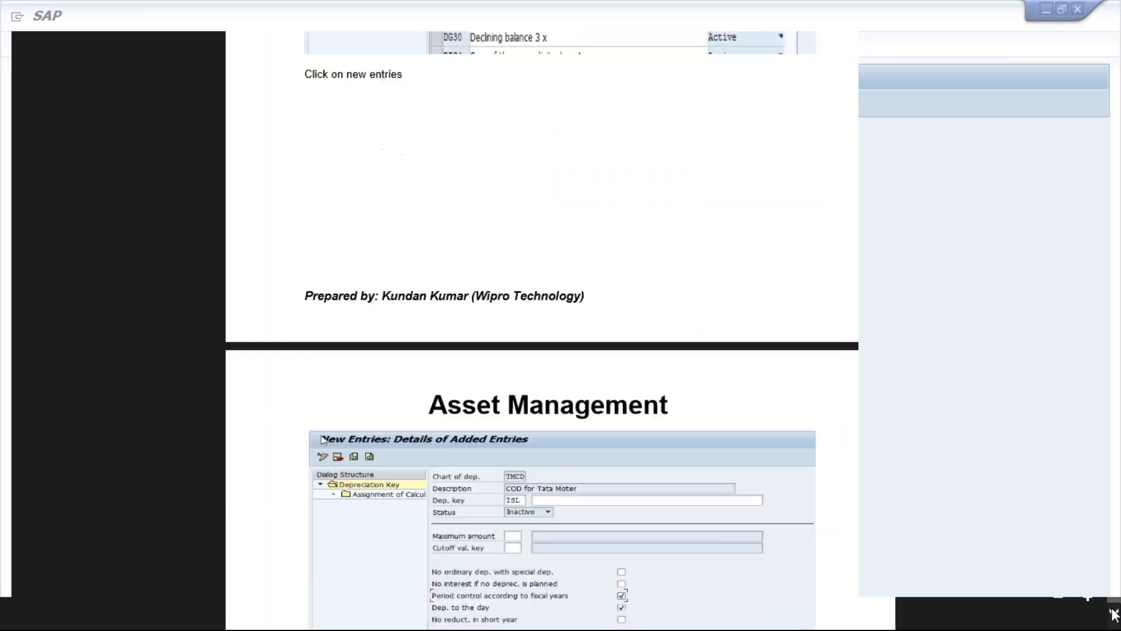
pyautogui.click(1115, 614)
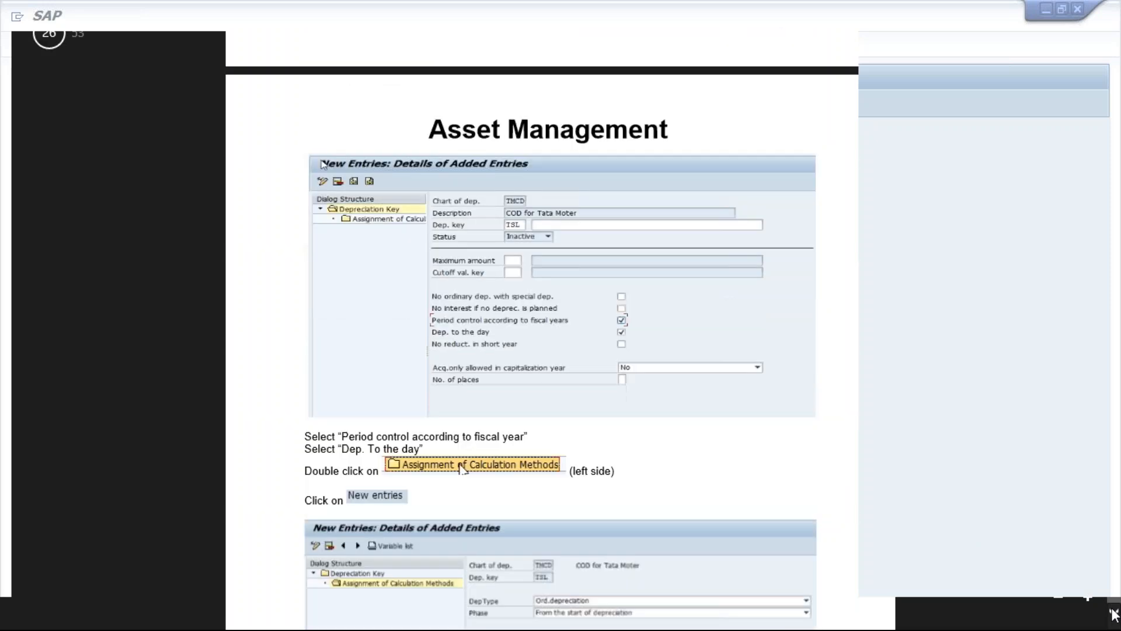
pyautogui.click(1114, 614)
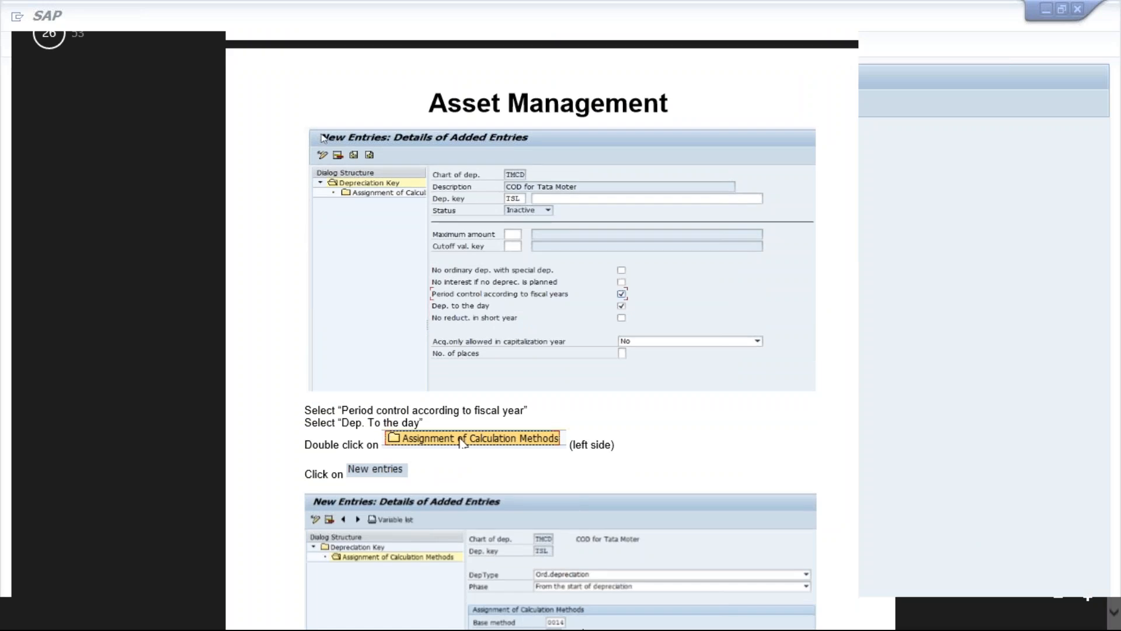
pyautogui.click(1114, 615)
pyautogui.scroll(-6, 1114, 615)
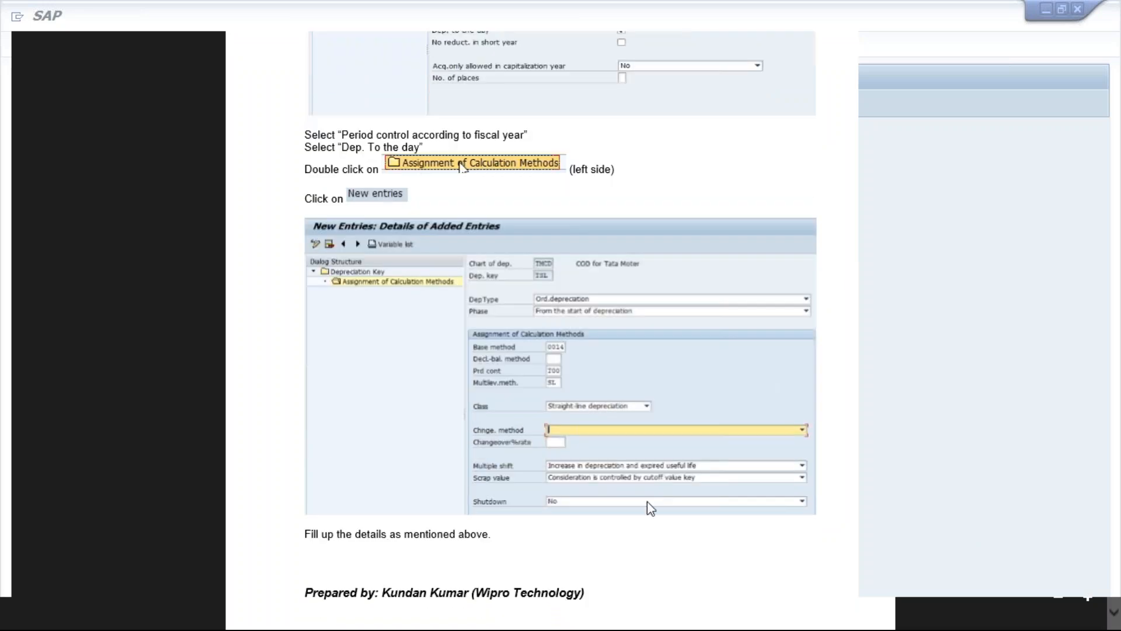
# Switch back to the SAP window and accept the TATA MOTOR customizing request to save the multilevel method level
pyautogui.moveTo(403, 620)
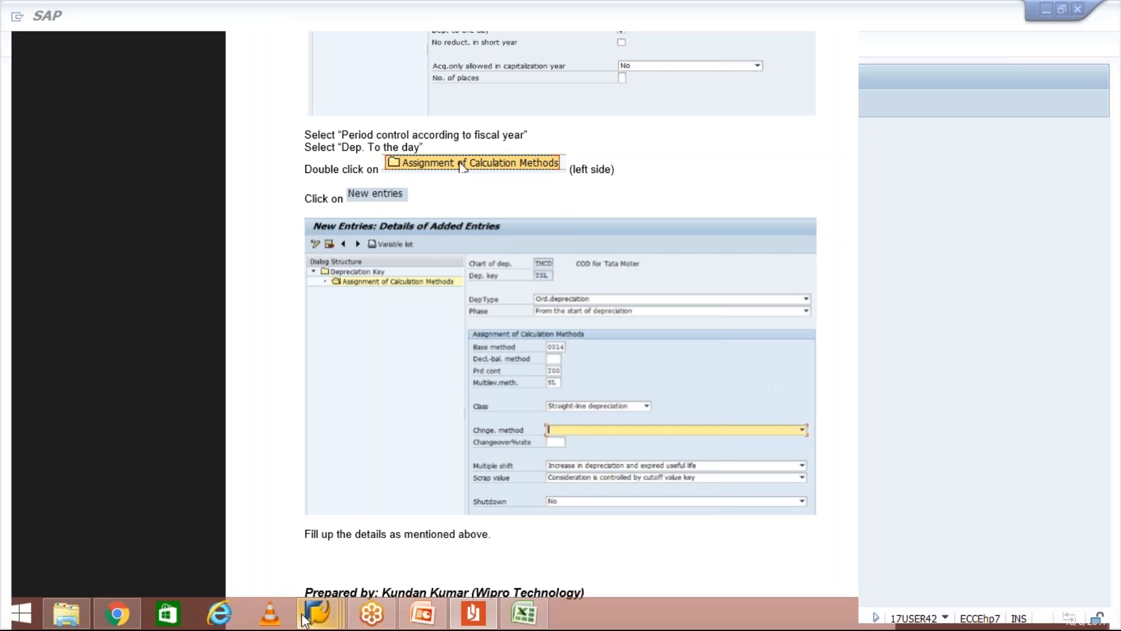
pyautogui.moveTo(313, 619)
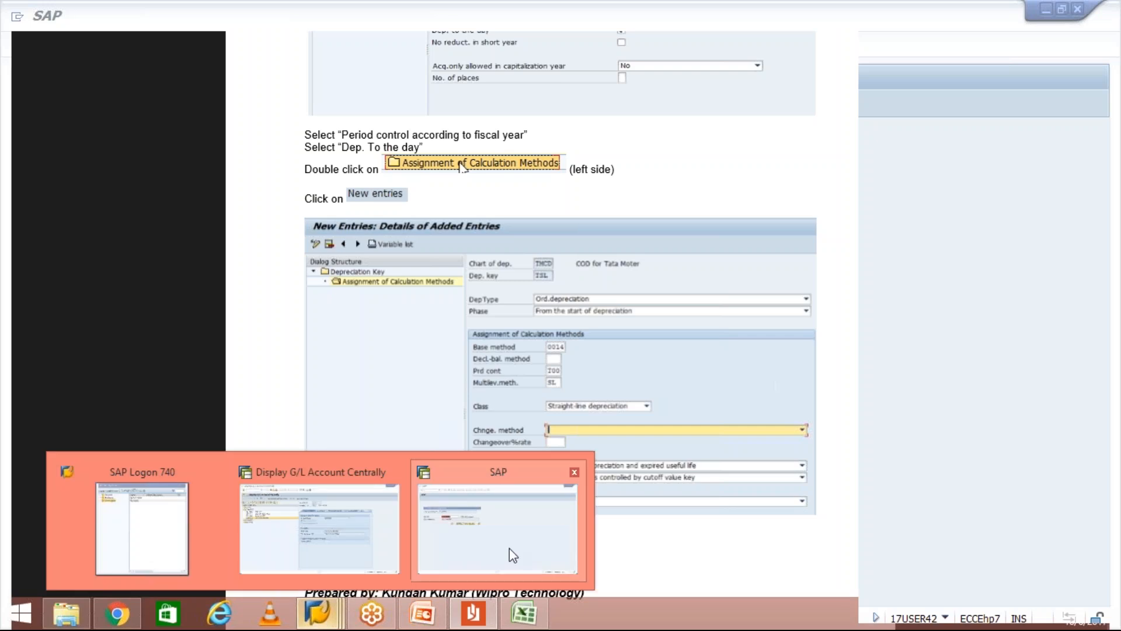
pyautogui.click(475, 534)
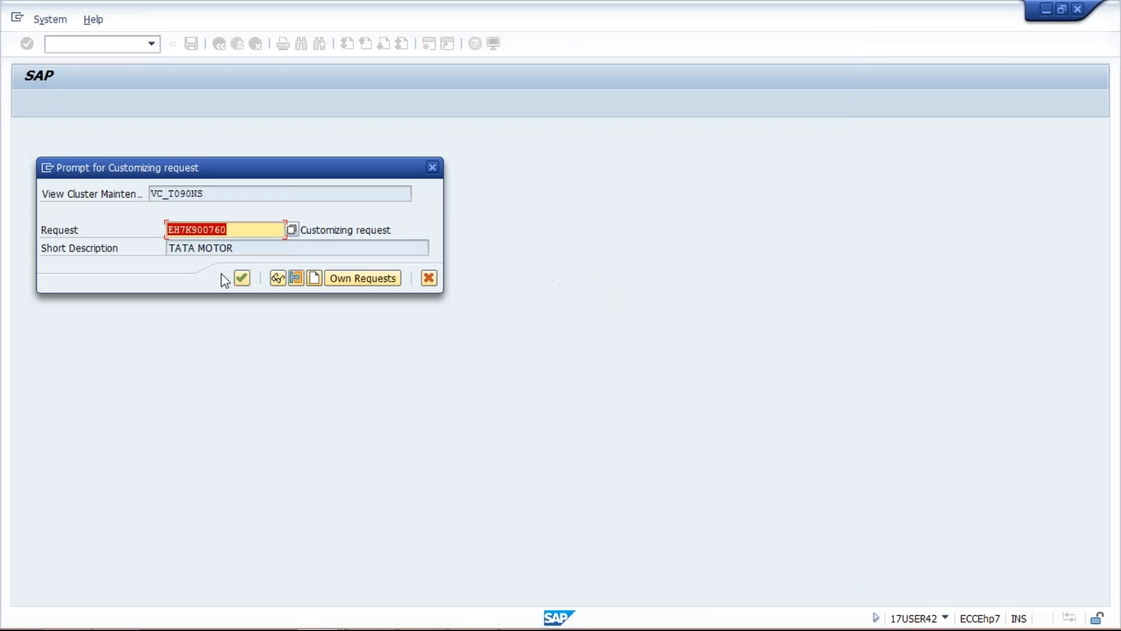
pyautogui.click(242, 278)
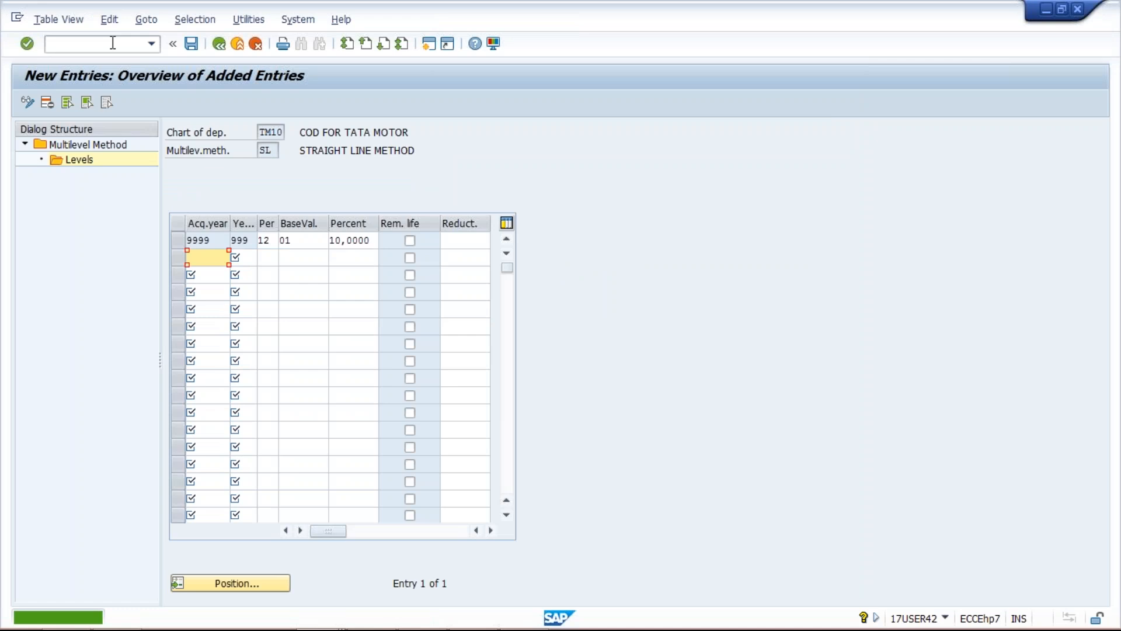
# Go to transaction AFAMA with /NAFAMA and dismiss the low battery notice
pyautogui.write('/')
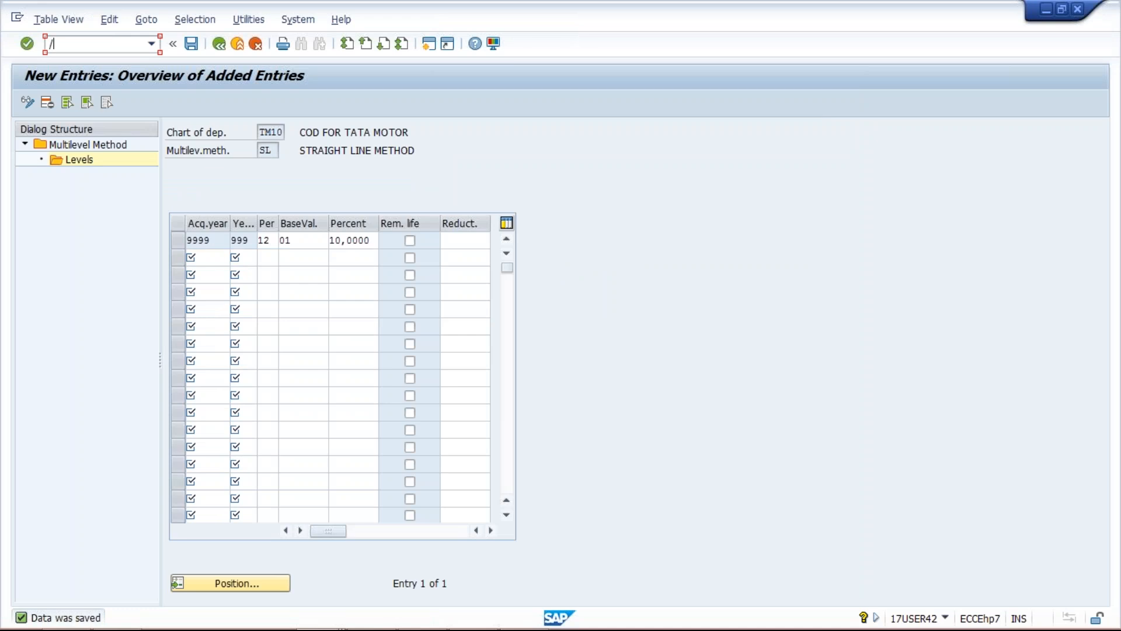
pyautogui.write('NAFAMA')
pyautogui.press('Return')
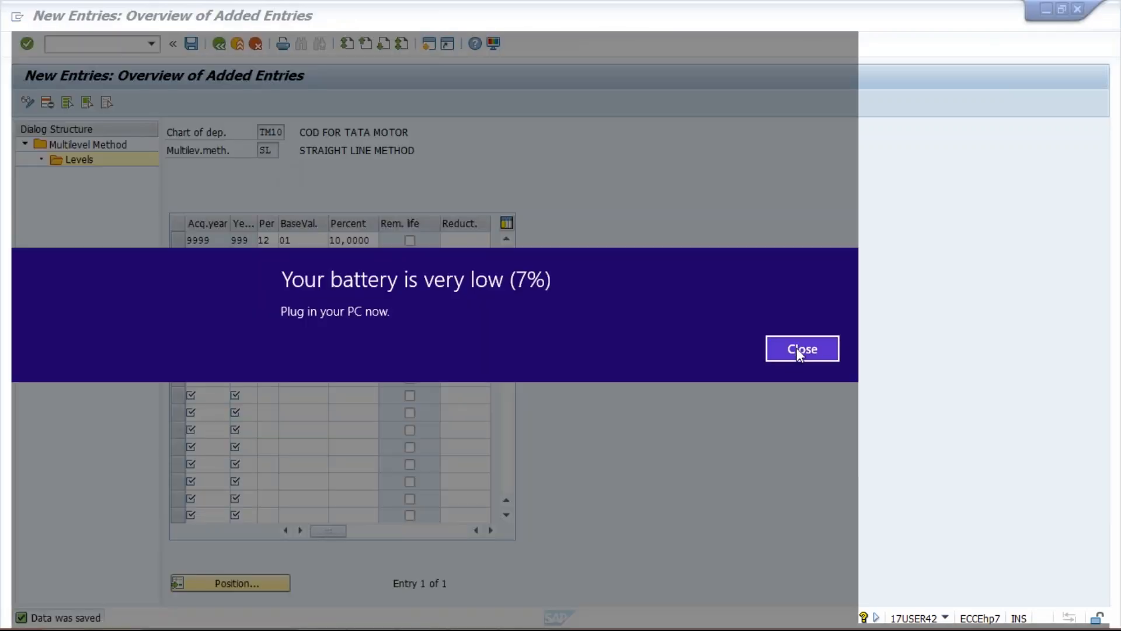
pyautogui.click(800, 350)
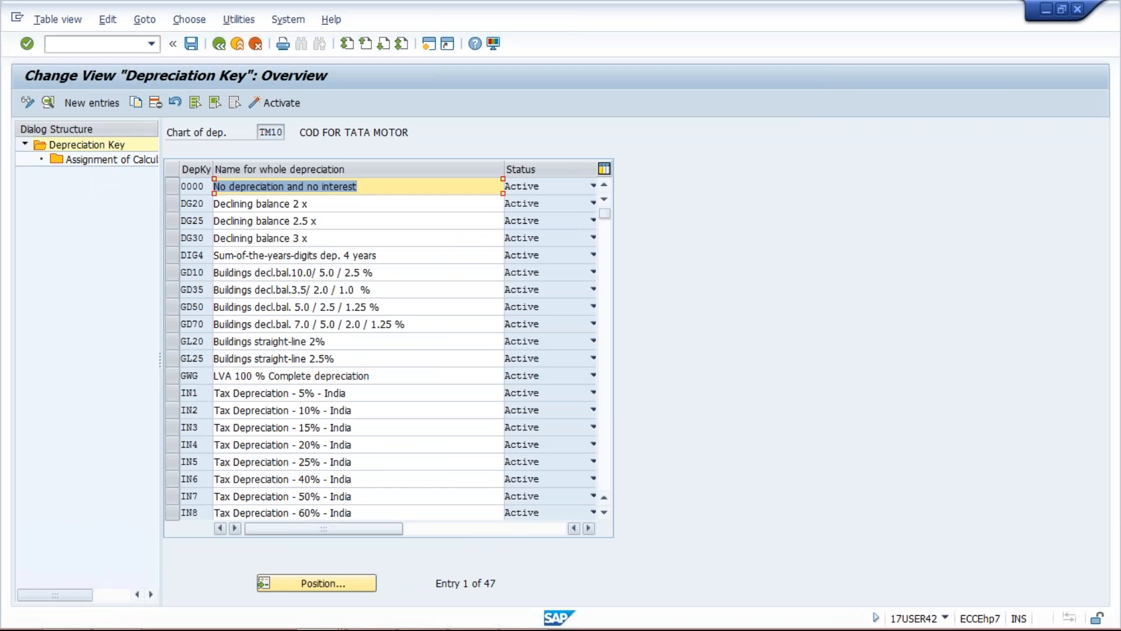
# Create a new depreciation key TM10 with the description TATA MOTOR
pyautogui.click(101, 100)
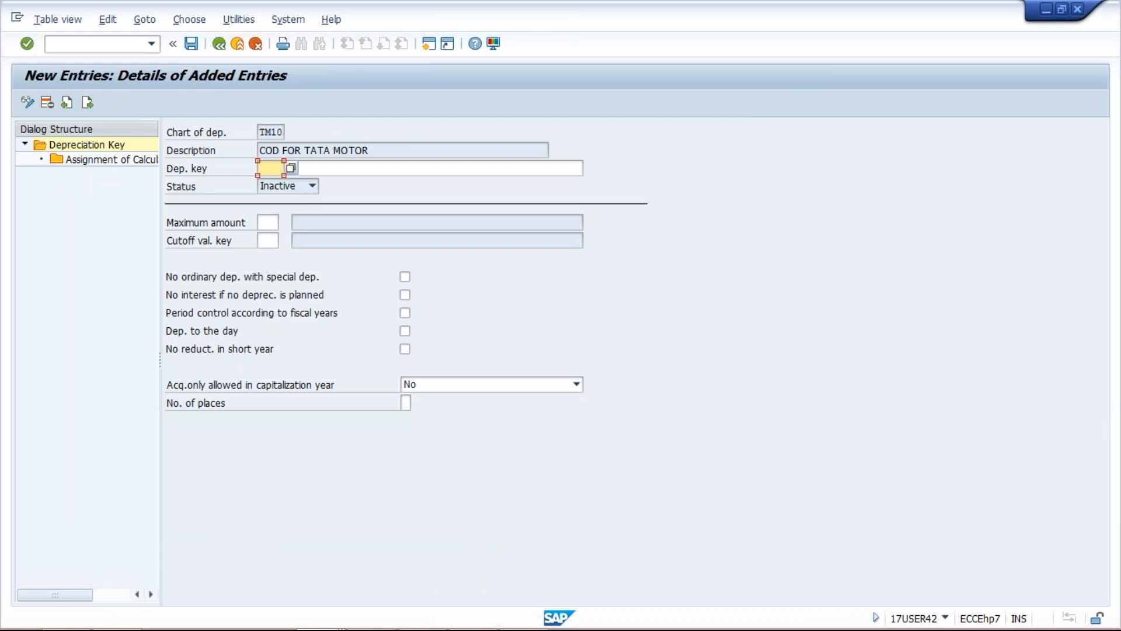
pyautogui.write('TM')
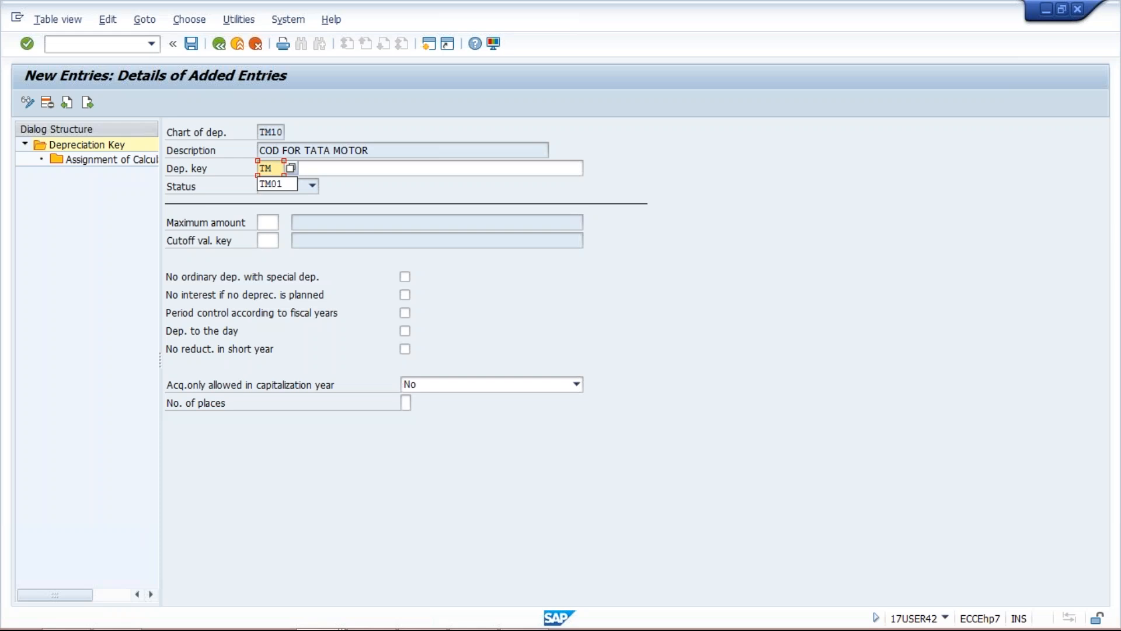
pyautogui.write('10')
pyautogui.click(369, 168)
pyautogui.click(370, 185)
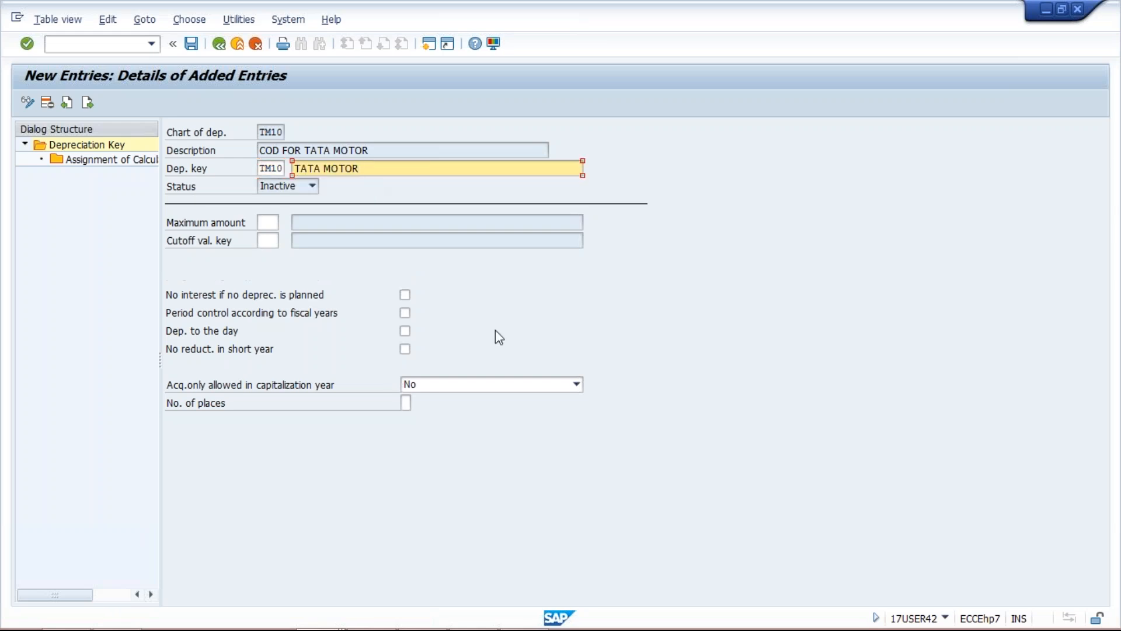
# Enable no interest if no depreciation is planned and period control according to fiscal years for key TM10, checking the PDF guide
pyautogui.click(408, 295)
pyautogui.click(405, 313)
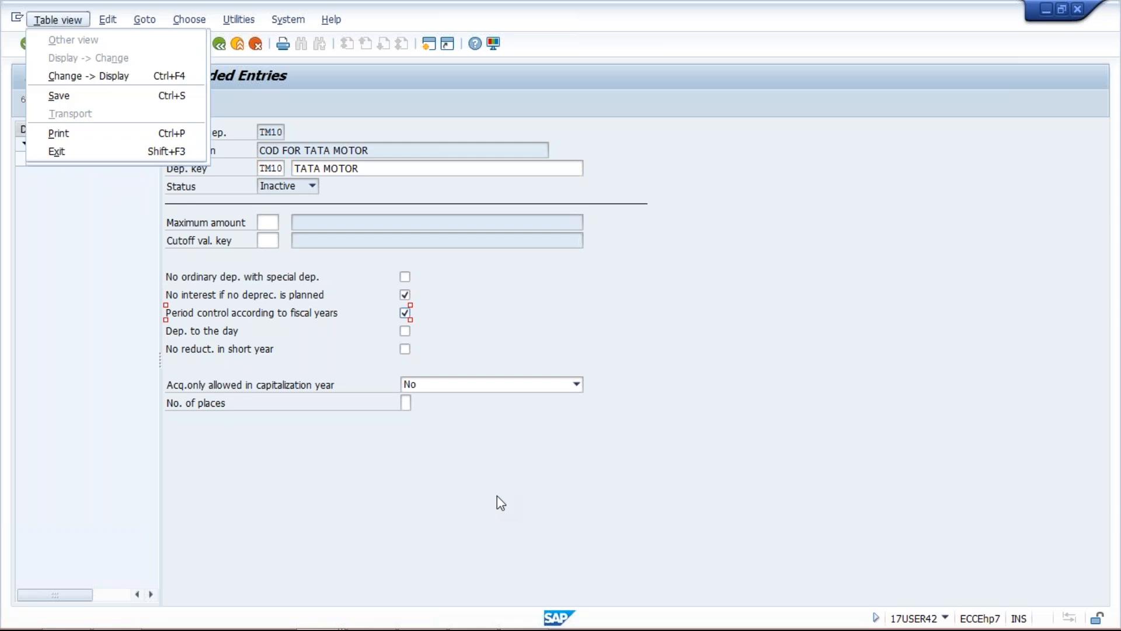
pyautogui.hotkey('alt', 'Tab')
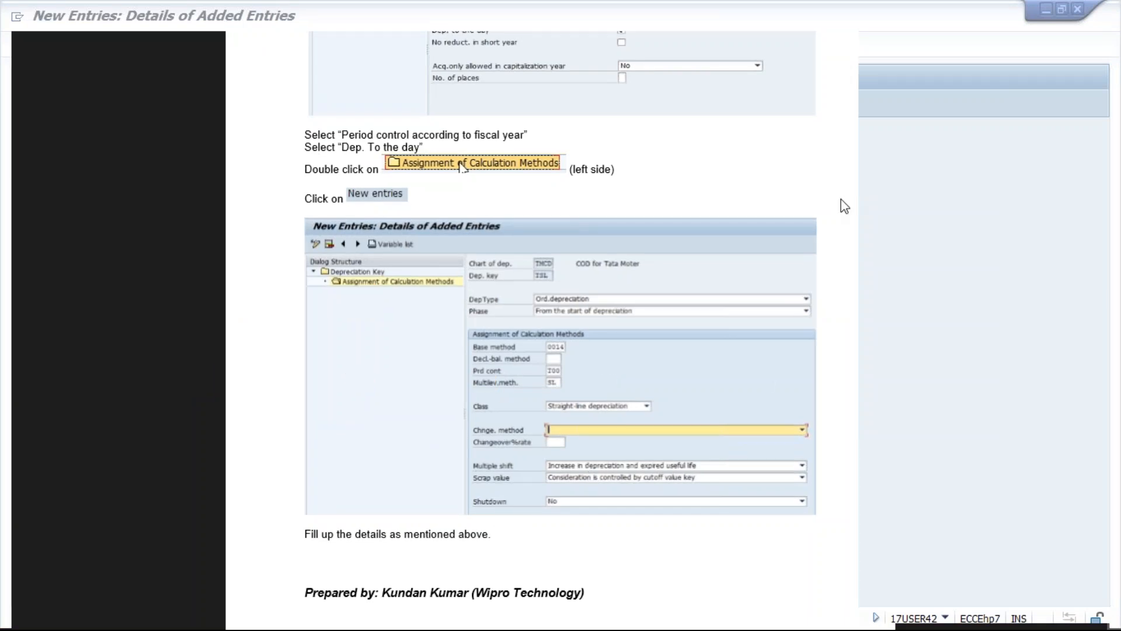
pyautogui.hotkey('alt', 'Tab')
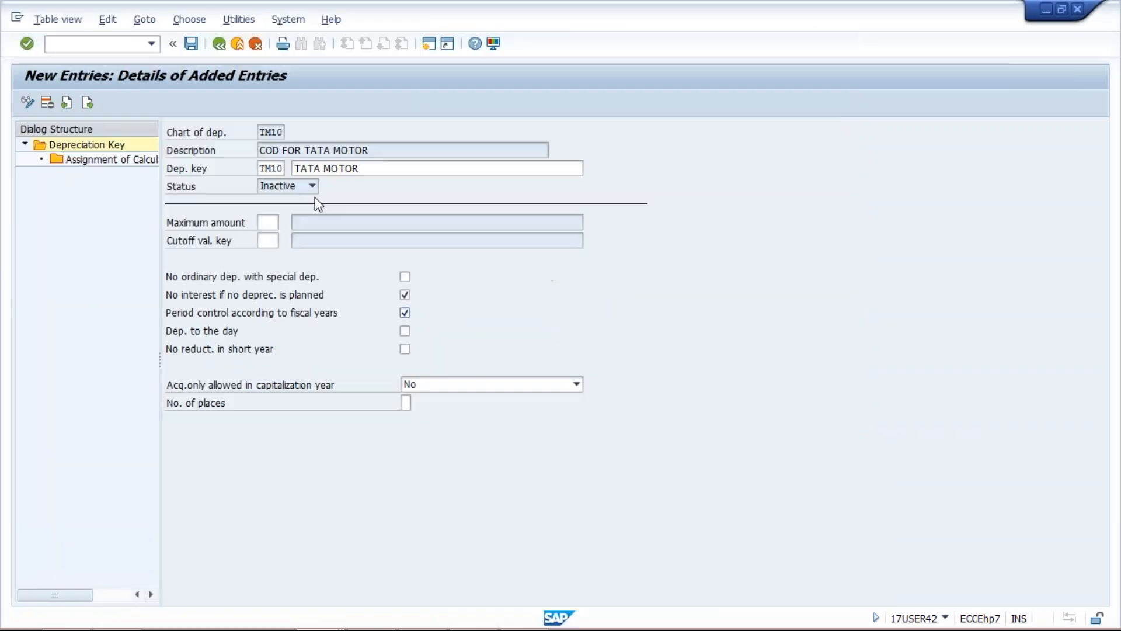
# Add a calculation method assignment to key TM10 with type Ord.depreciation and phase From the start of depreciation
pyautogui.click(98, 162)
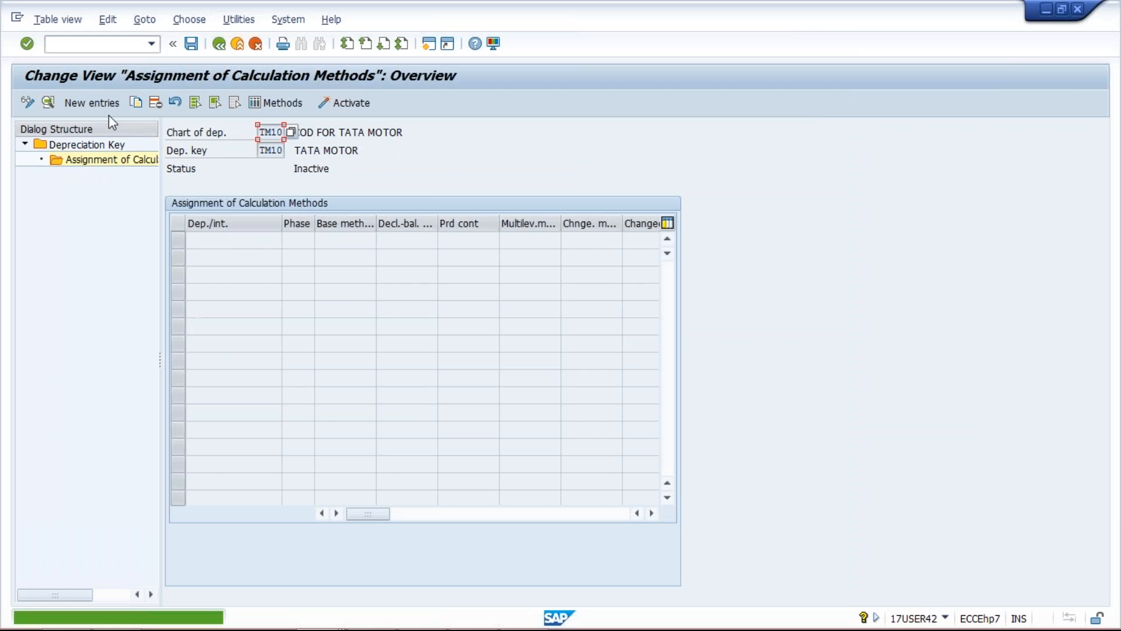
pyautogui.click(104, 104)
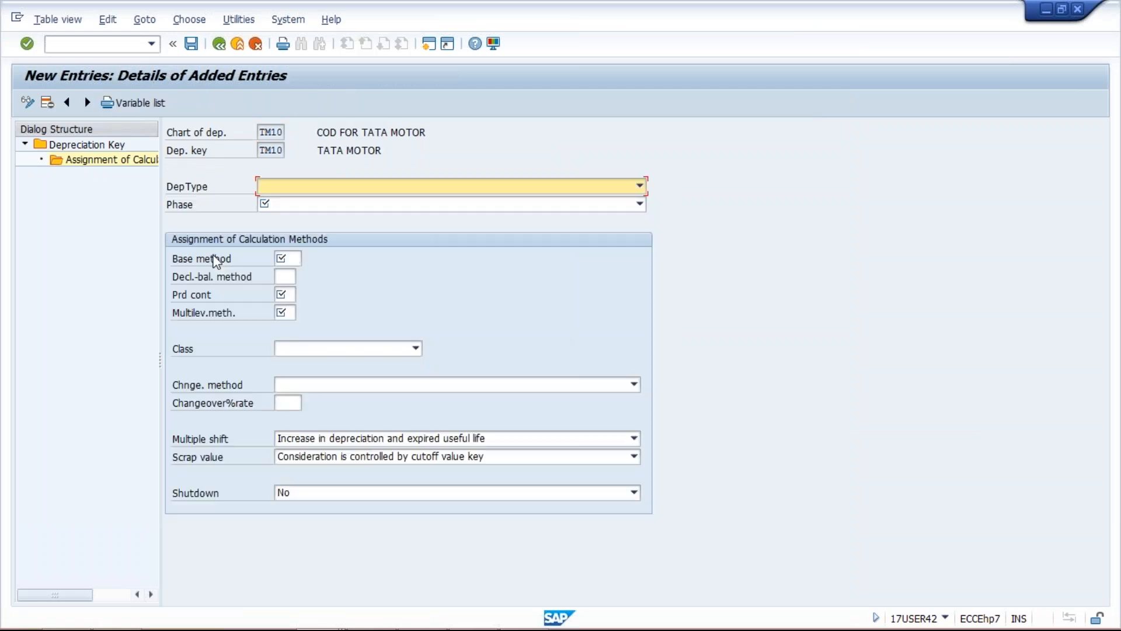
pyautogui.click(326, 186)
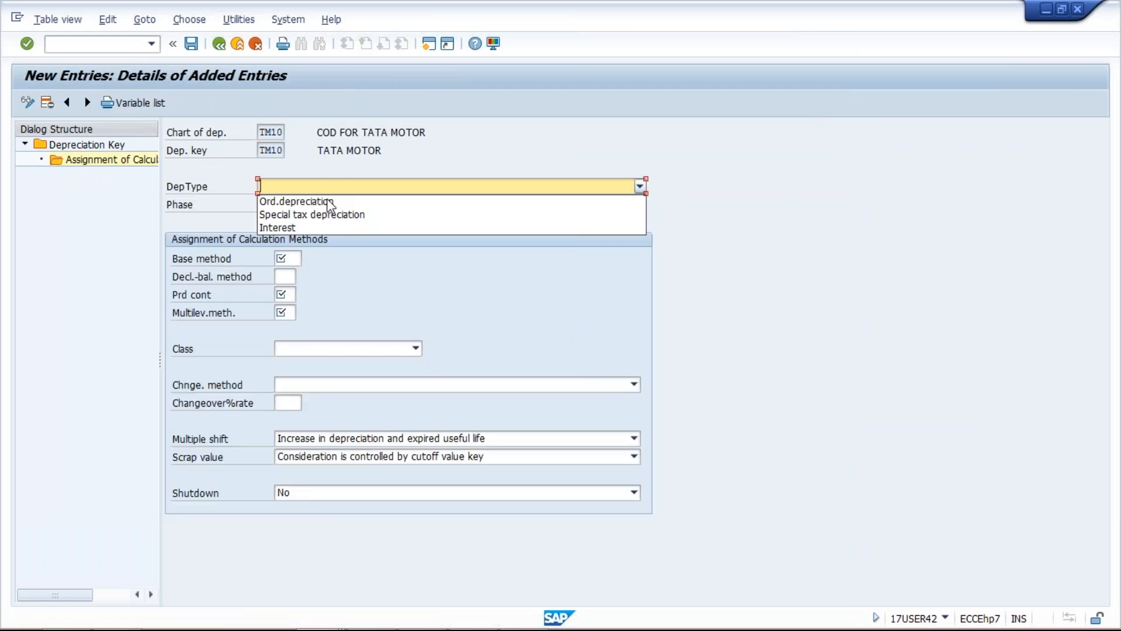
pyautogui.click(328, 202)
pyautogui.click(358, 205)
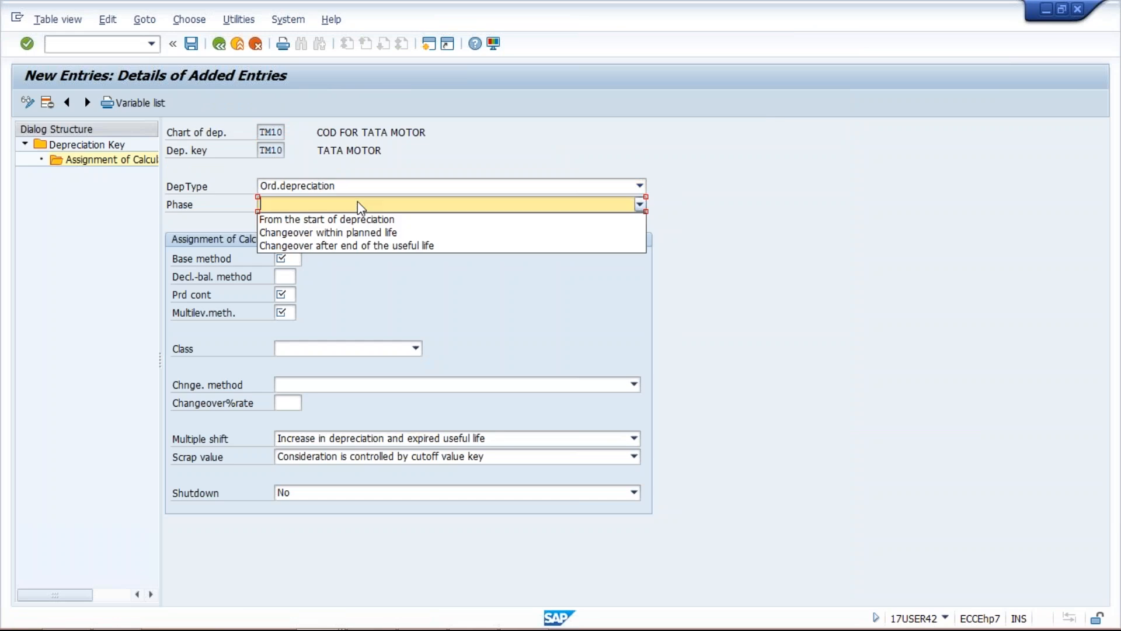
pyautogui.click(370, 219)
# Assign base method 0014, period control 001 and multilevel method SL to the depreciation key
pyautogui.click(290, 261)
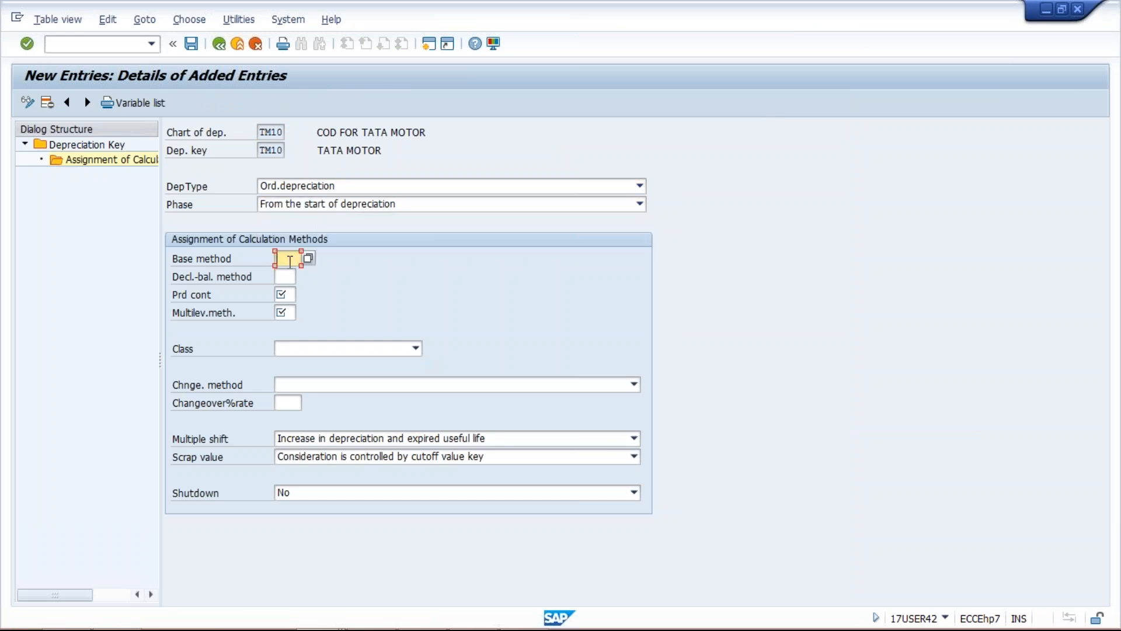
pyautogui.click(294, 276)
pyautogui.click(285, 293)
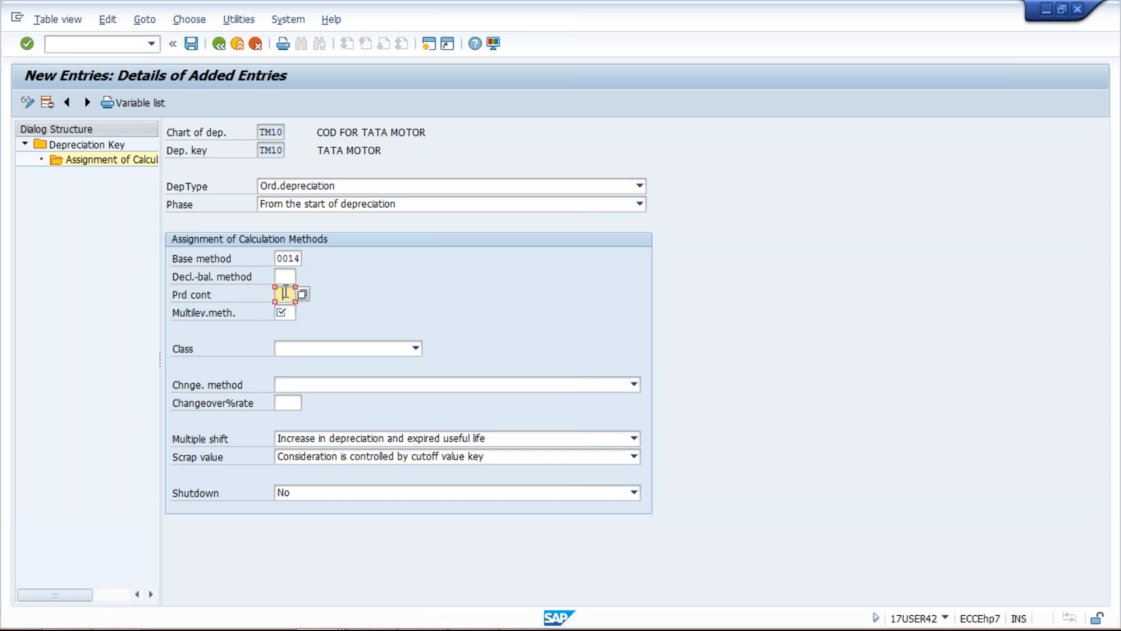
pyautogui.write('1')
pyautogui.press('BackSpace')
pyautogui.write('001')
pyautogui.click(288, 312)
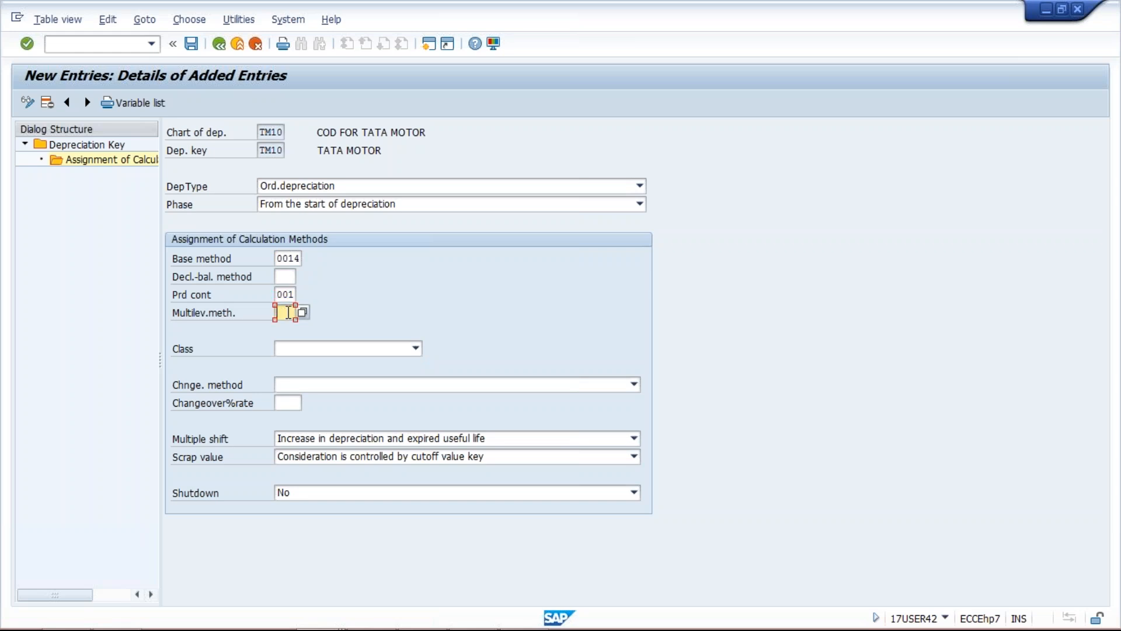
pyautogui.write('SL')
pyautogui.click(497, 292)
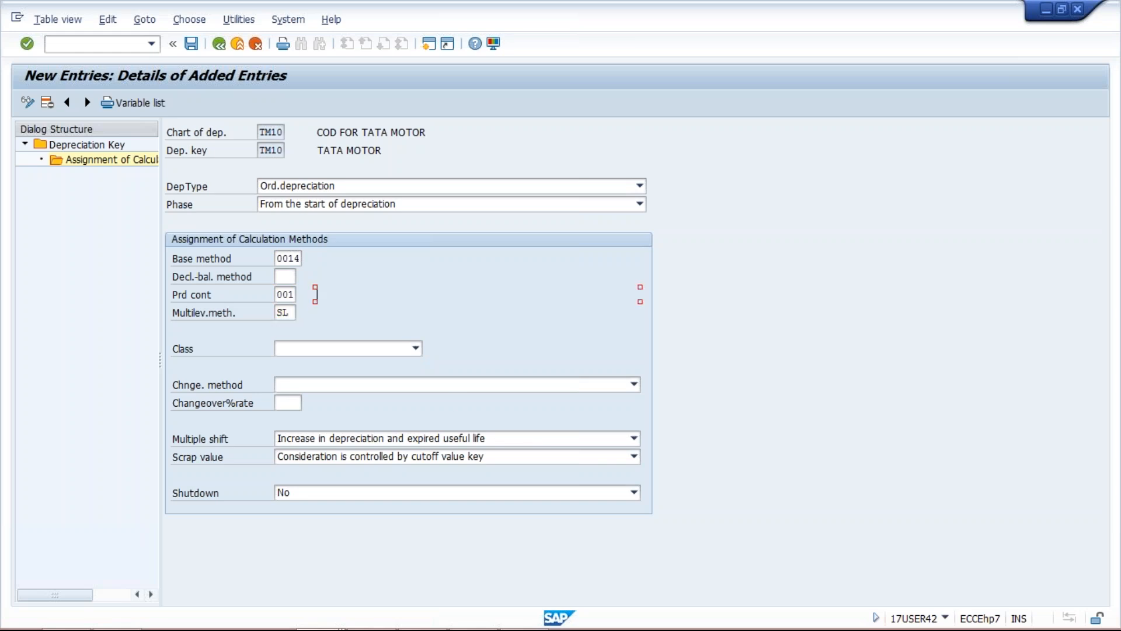
# Compare the assignment with the PDF guide, then save it under the TATA MOTOR customizing request
pyautogui.hotkey('alt', 'Tab')
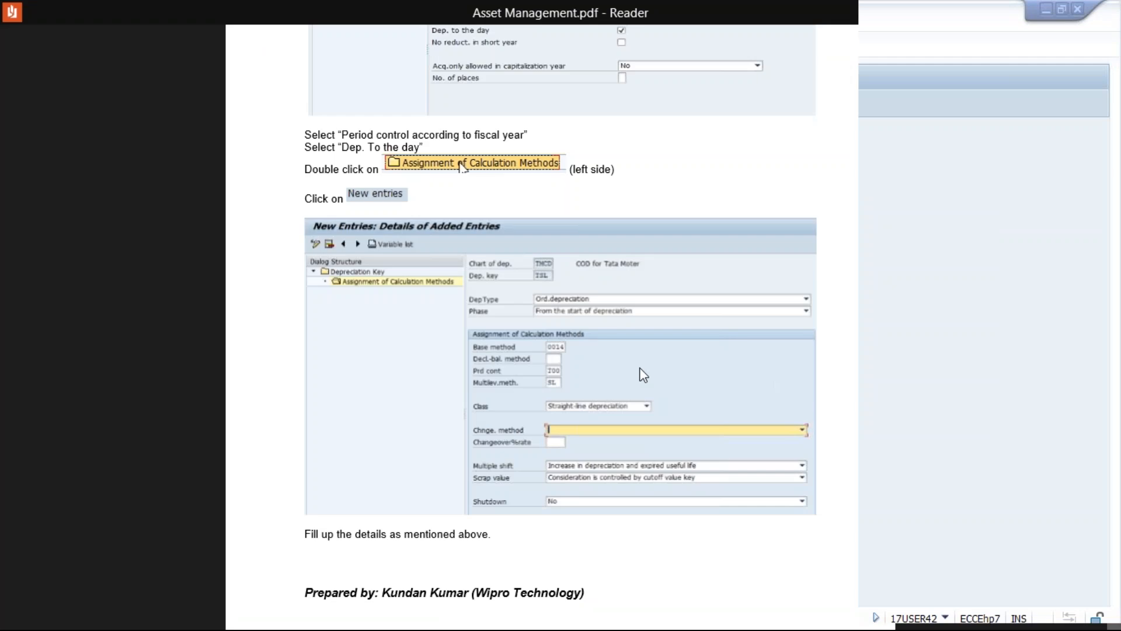
pyautogui.hotkey('alt', 'Tab')
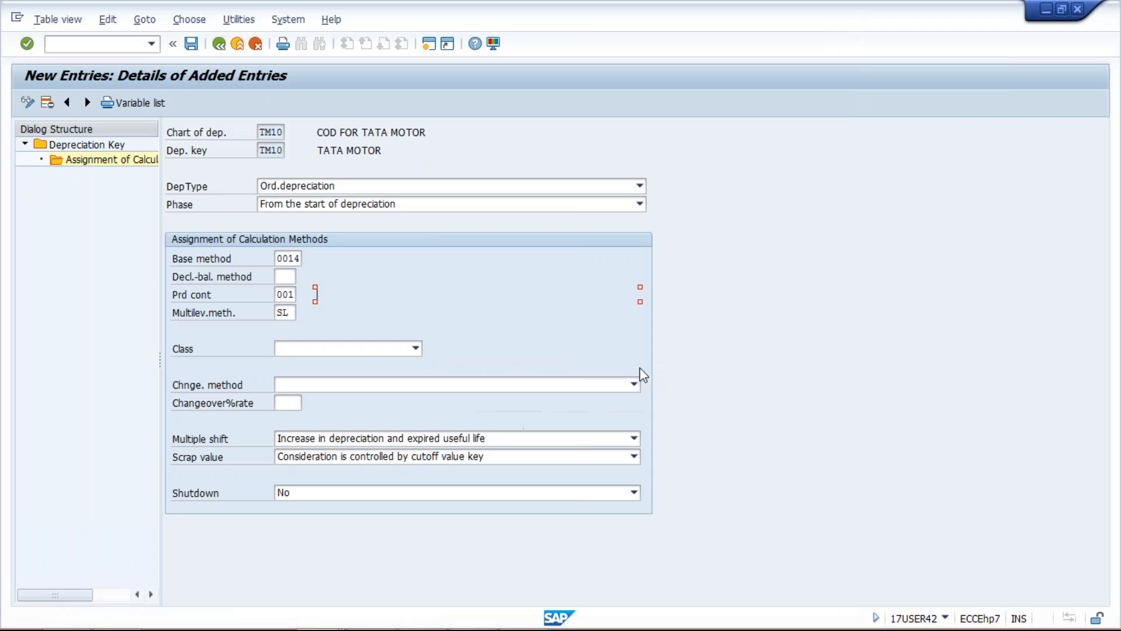
pyautogui.click(192, 47)
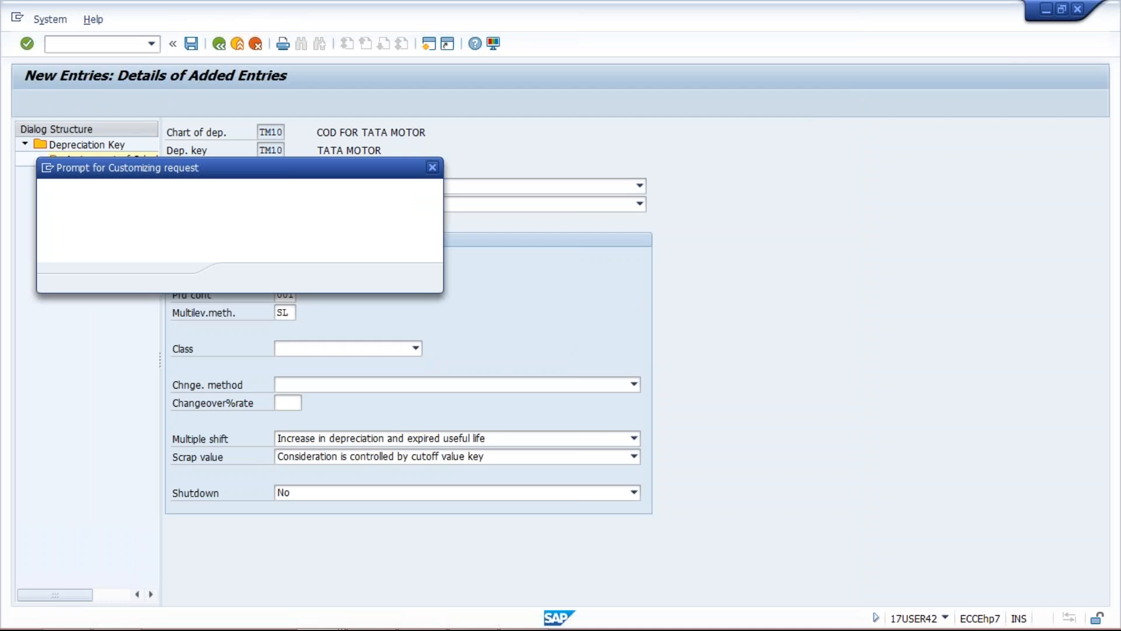
pyautogui.click(242, 277)
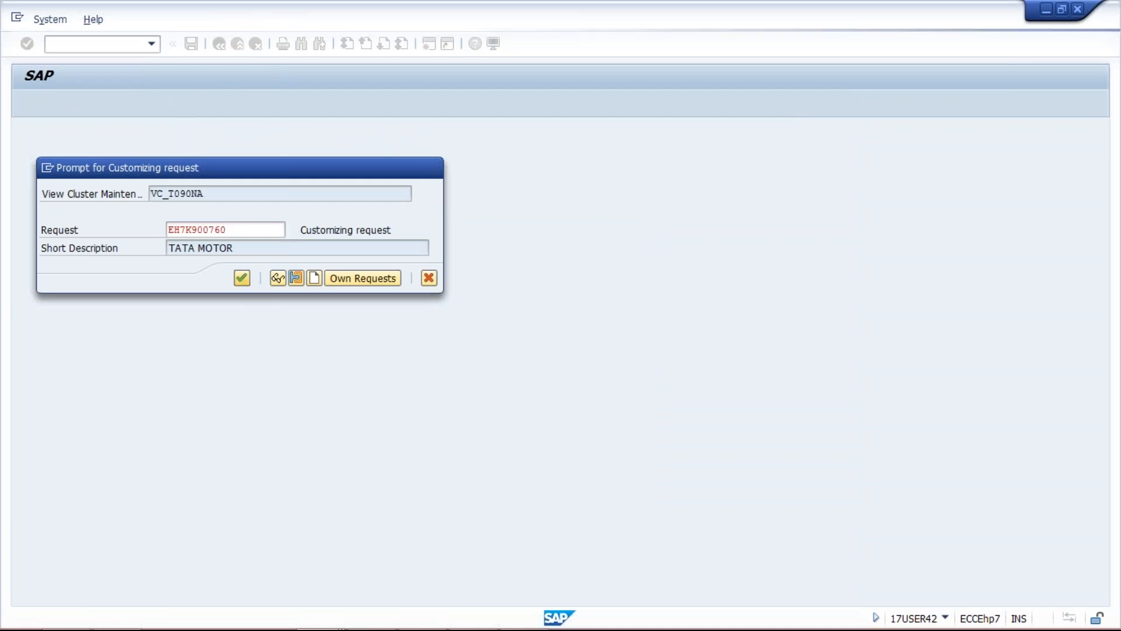